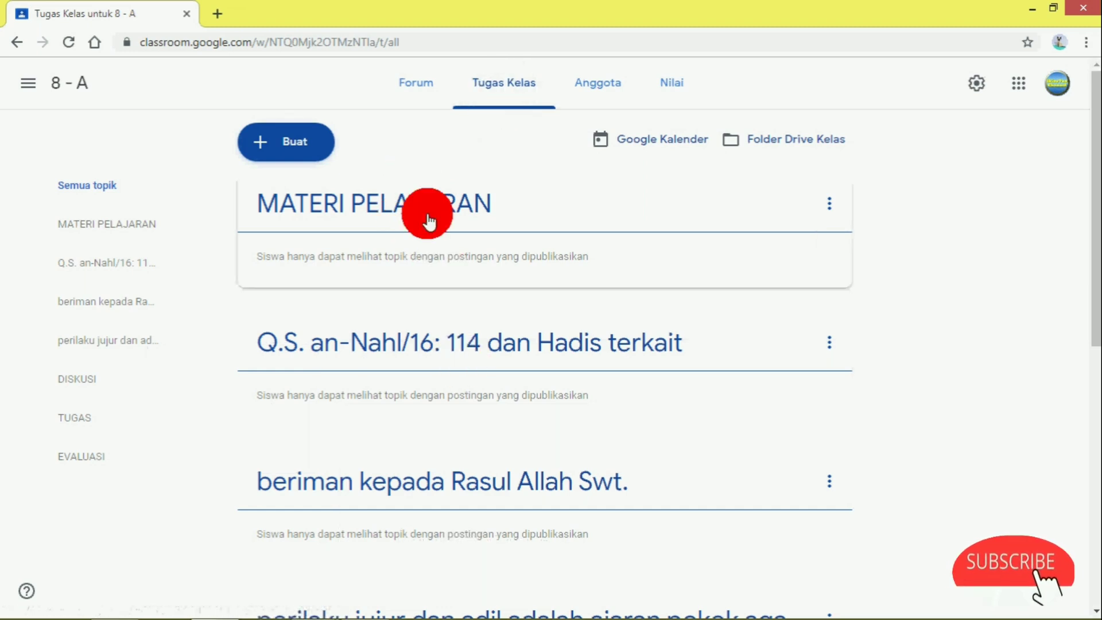
- Delete the draft assignment PENILAIAN HARIAN 1 under the EVALUASI topic
{"action": "scroll", "coordinate": [433, 247], "scroll_direction": "down", "scroll_amount": 6}
{"action": "scroll", "coordinate": [436, 307], "scroll_direction": "down", "scroll_amount": 3}
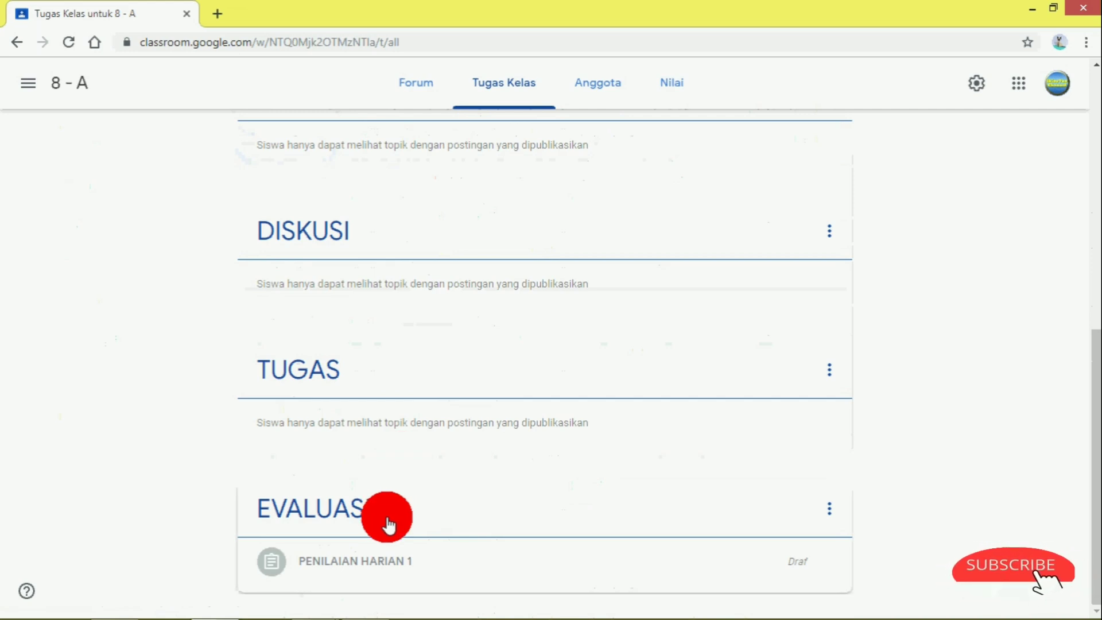
{"action": "left_click", "coordinate": [831, 571]}
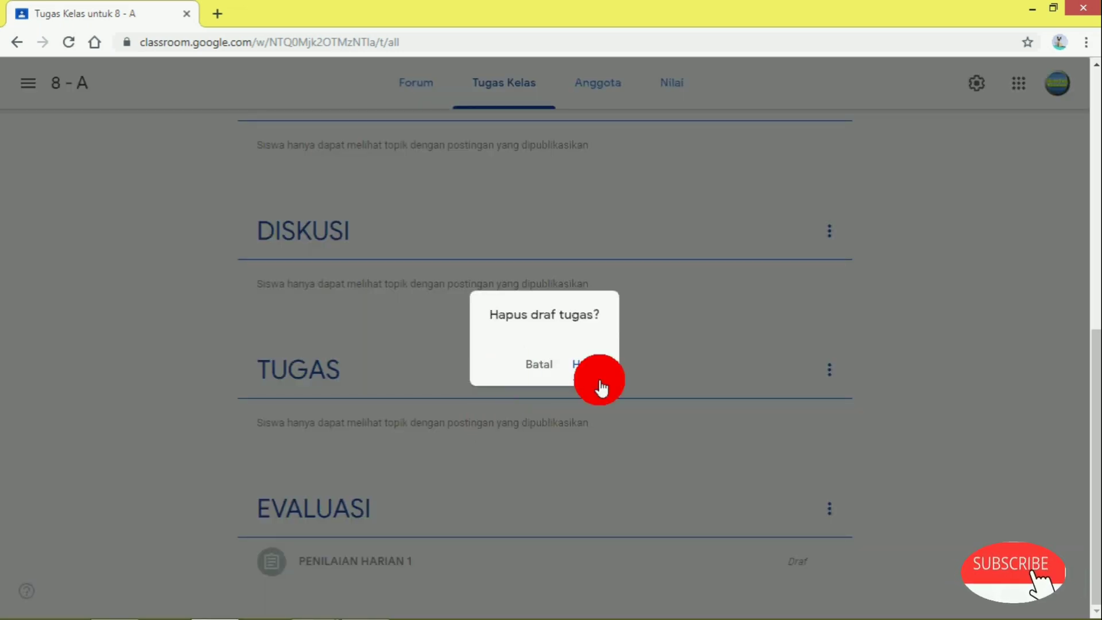
{"action": "left_click", "coordinate": [591, 364]}
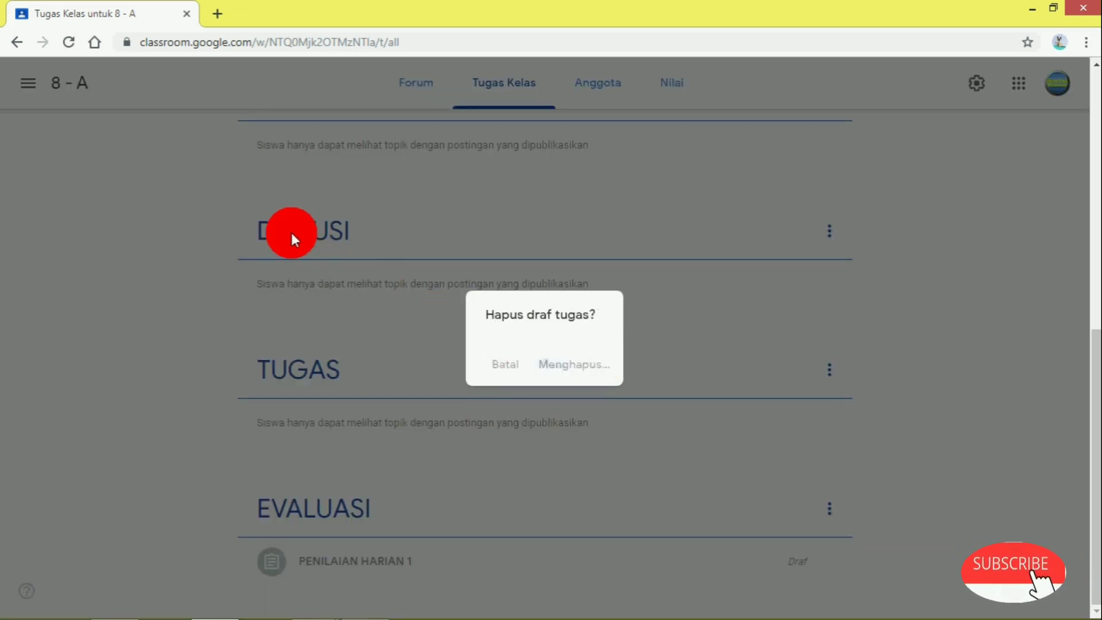
- Create a quiz assignment (Tugas kuis) titled "PENILAIAN HARIAN 1" for class 8 - A
{"action": "scroll", "coordinate": [290, 230], "scroll_direction": "up", "scroll_amount": 8}
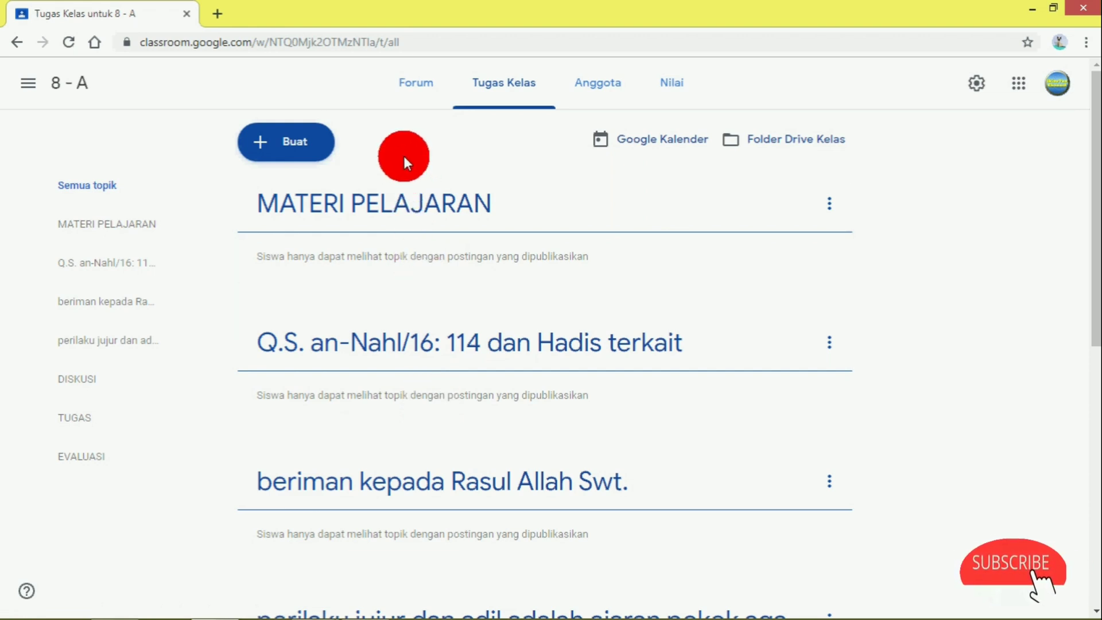
{"action": "left_click", "coordinate": [287, 150]}
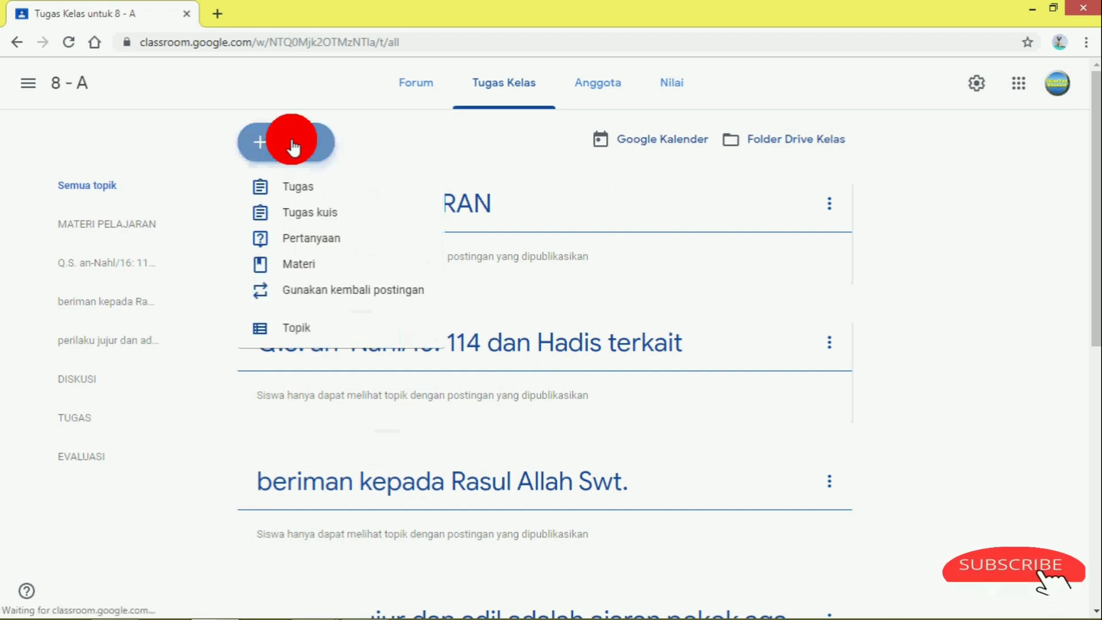
{"action": "left_click", "coordinate": [308, 220]}
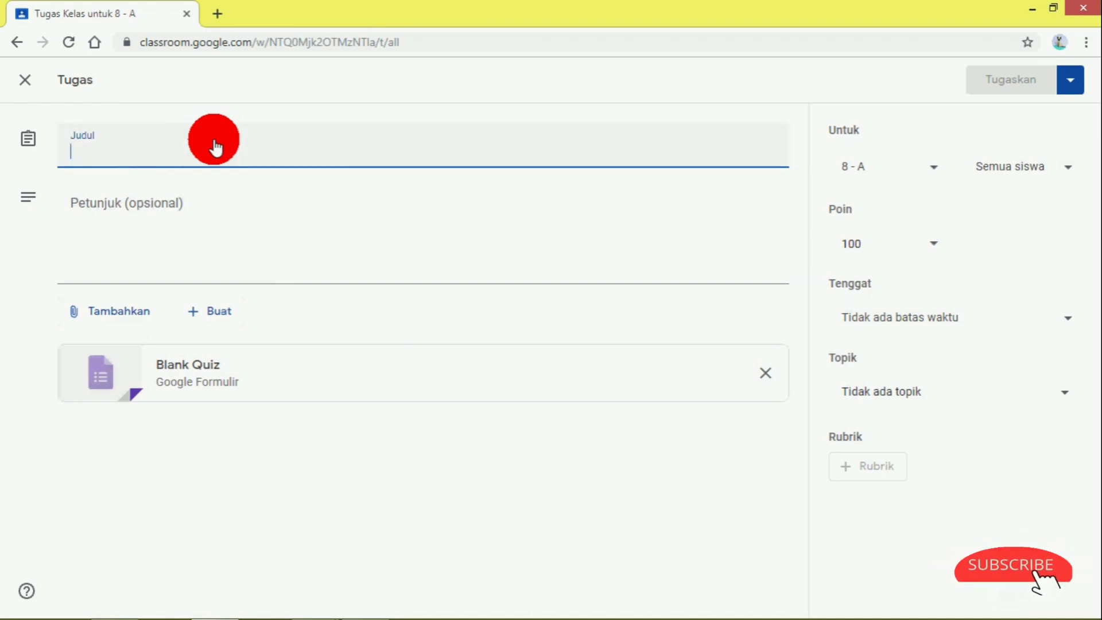
{"action": "type", "text": "PENILAIAN HARIAN"}
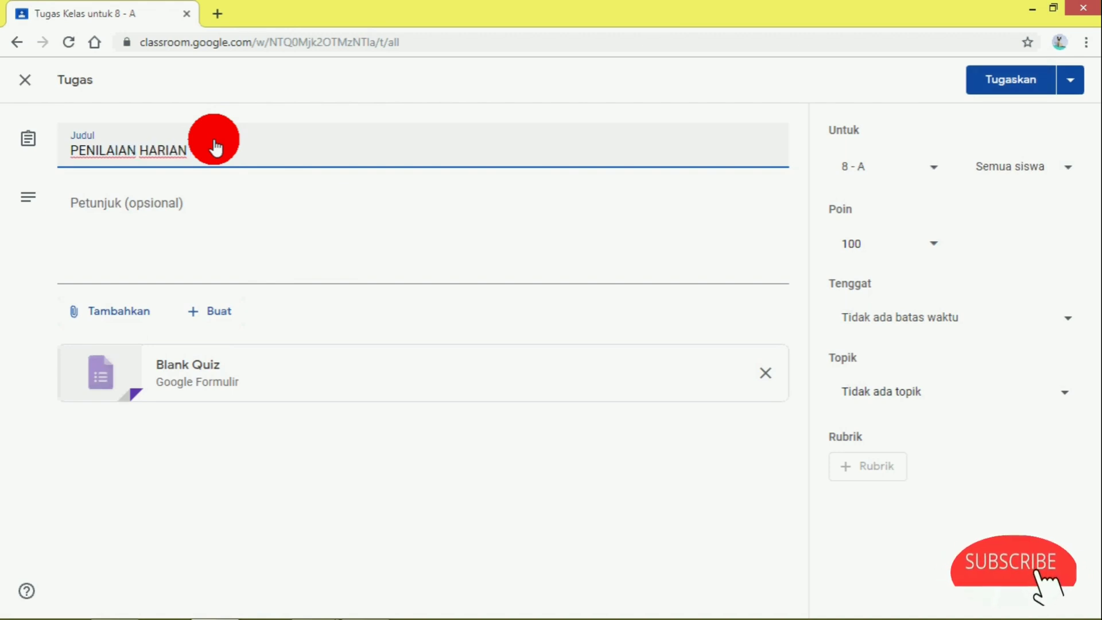
{"action": "type", "text": "1"}
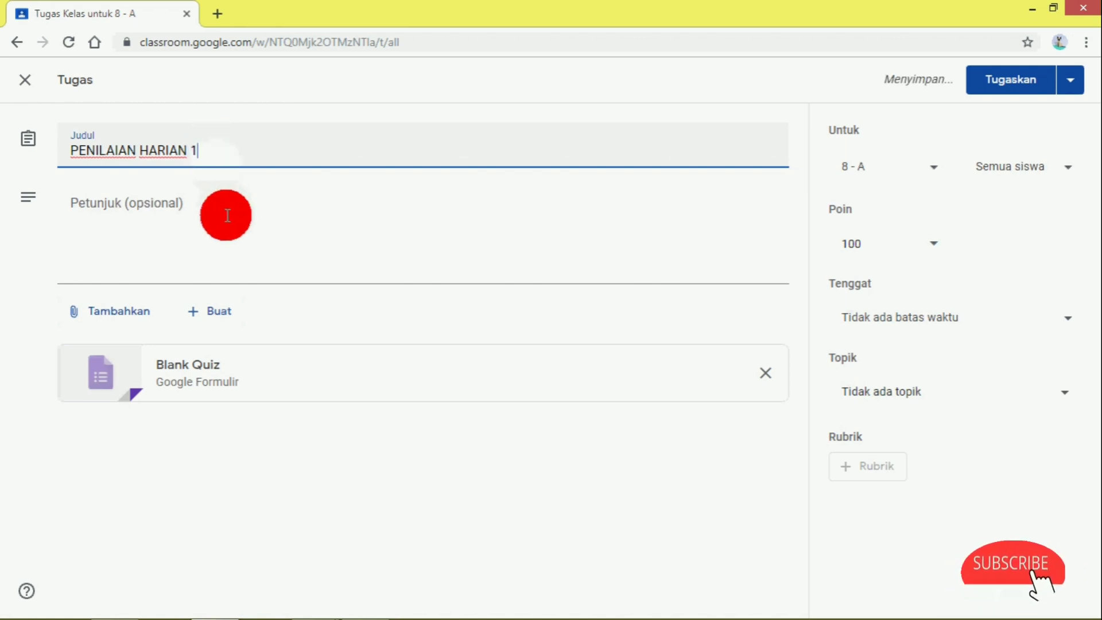
- Look through the quiz assignment's instructions field, student selection and points options
{"action": "left_click", "coordinate": [225, 211]}
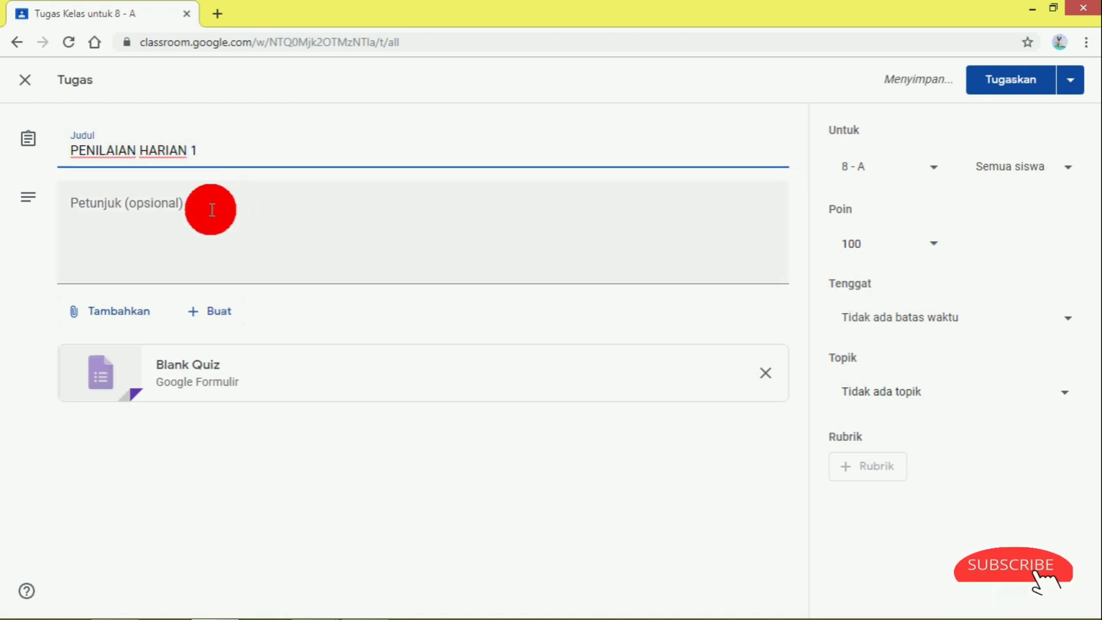
{"action": "left_click", "coordinate": [212, 210]}
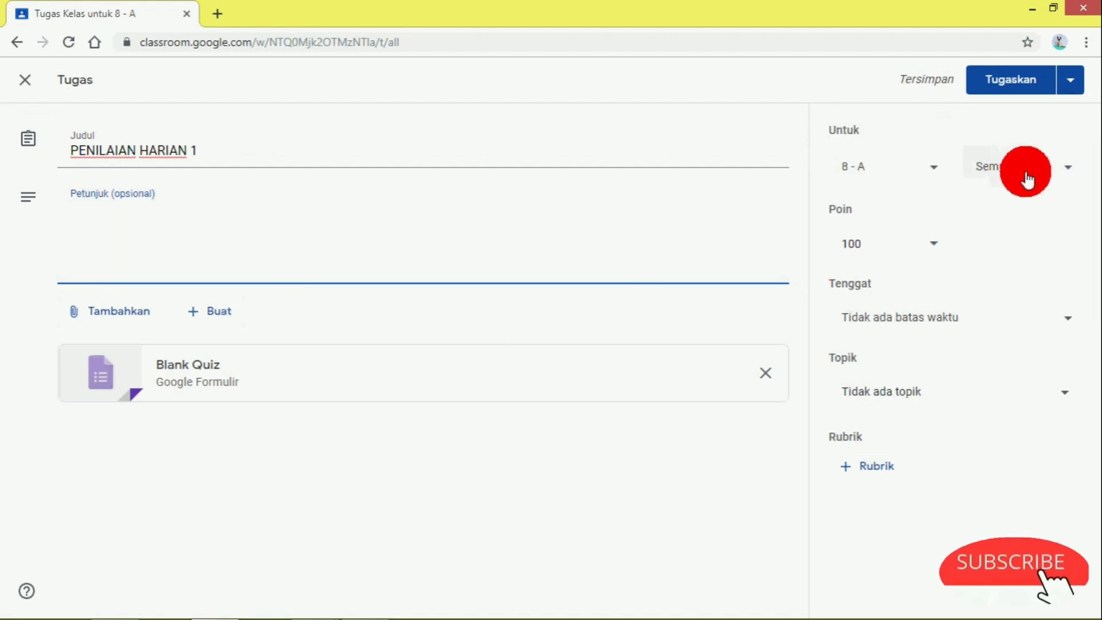
{"action": "left_click", "coordinate": [1070, 172]}
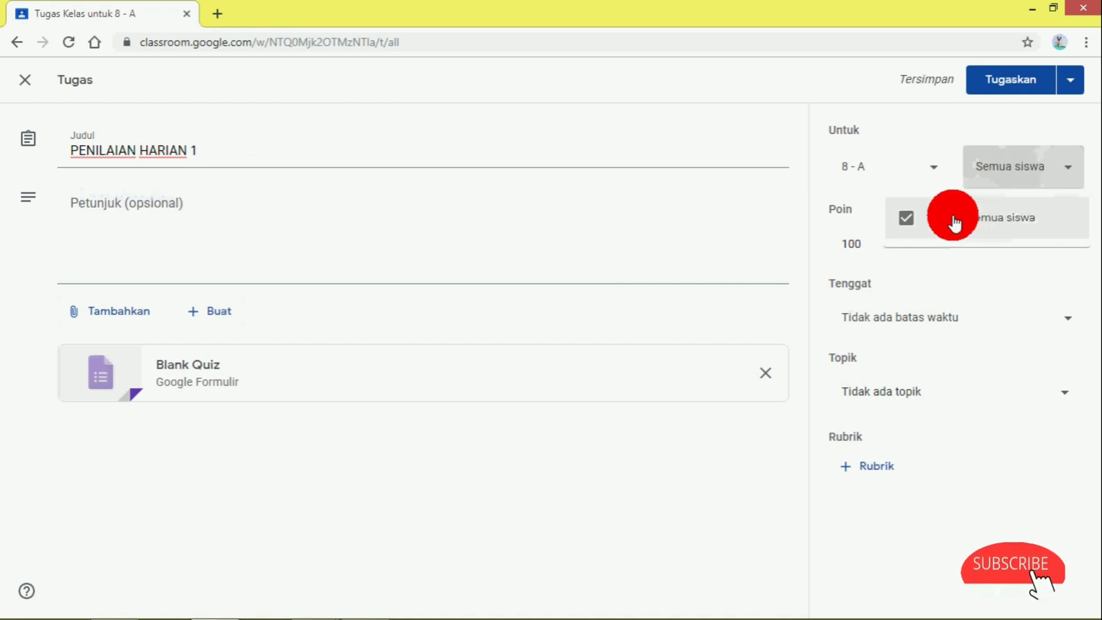
{"action": "left_click", "coordinate": [987, 256]}
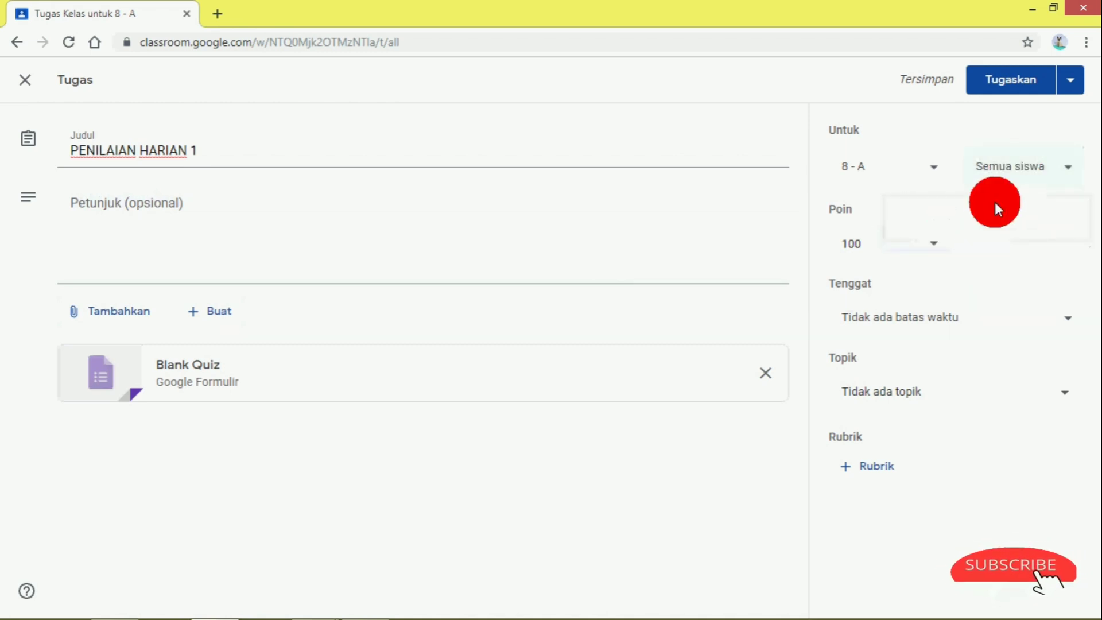
{"action": "left_click", "coordinate": [934, 253]}
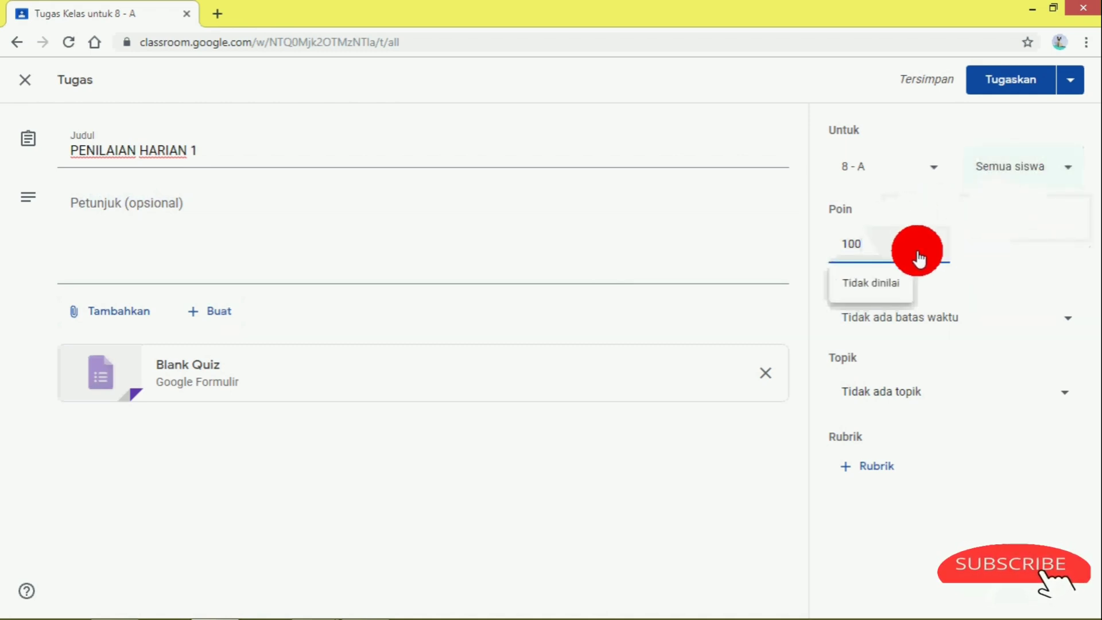
{"action": "left_click", "coordinate": [986, 252]}
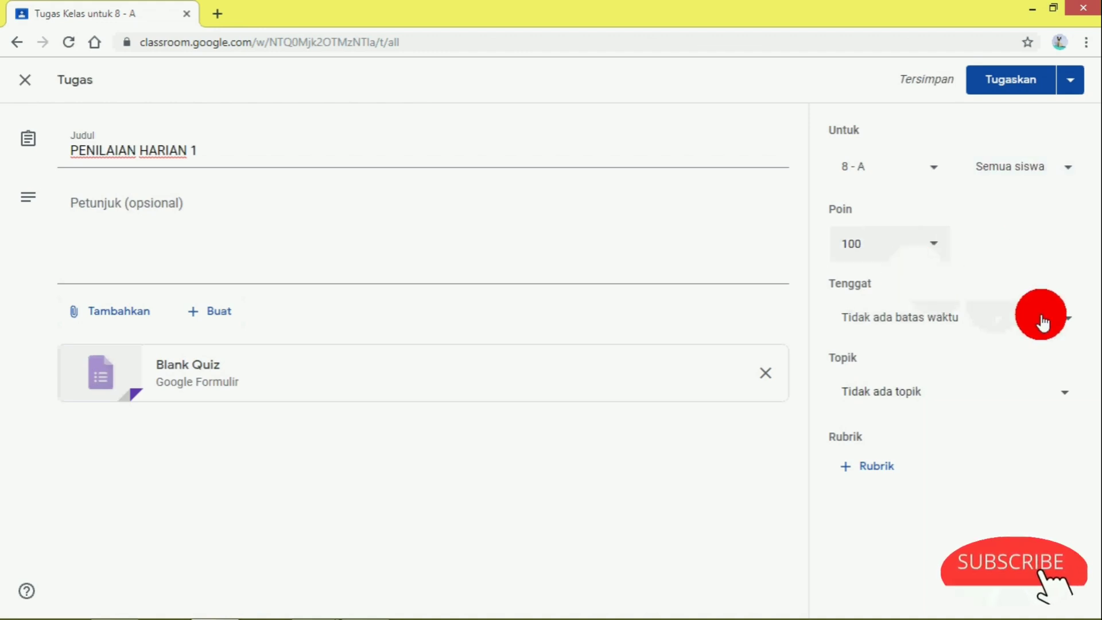
- Set the assignment's deadline to 30 Mar 2020 at 20.00 and assign it to the topic EVALUASI
{"action": "left_click", "coordinate": [1074, 328]}
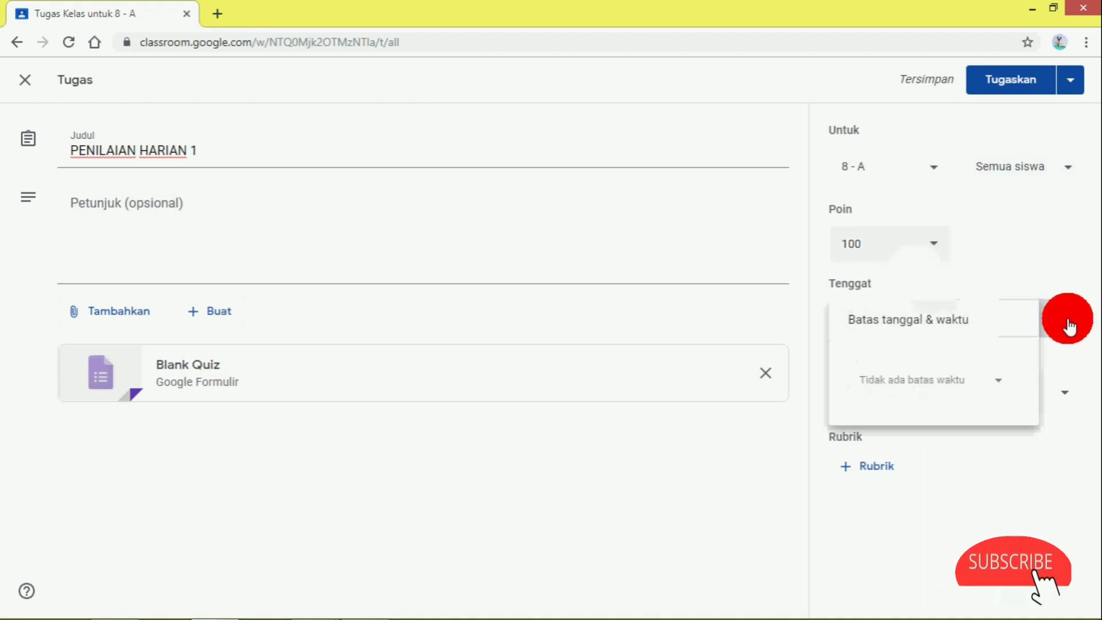
{"action": "left_click", "coordinate": [992, 384]}
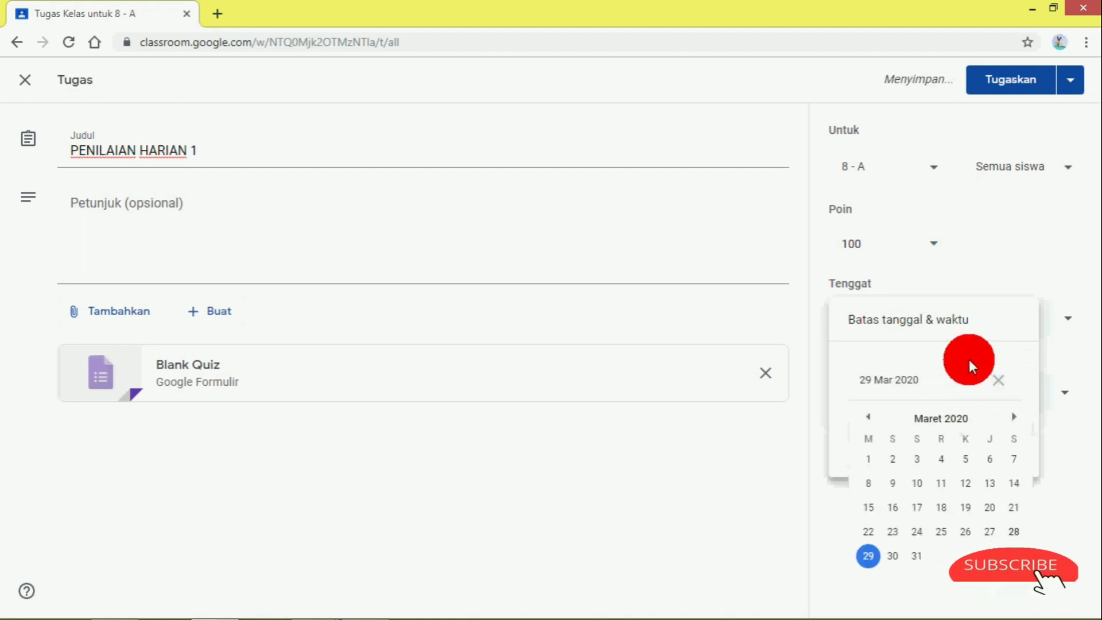
{"action": "left_click", "coordinate": [895, 557]}
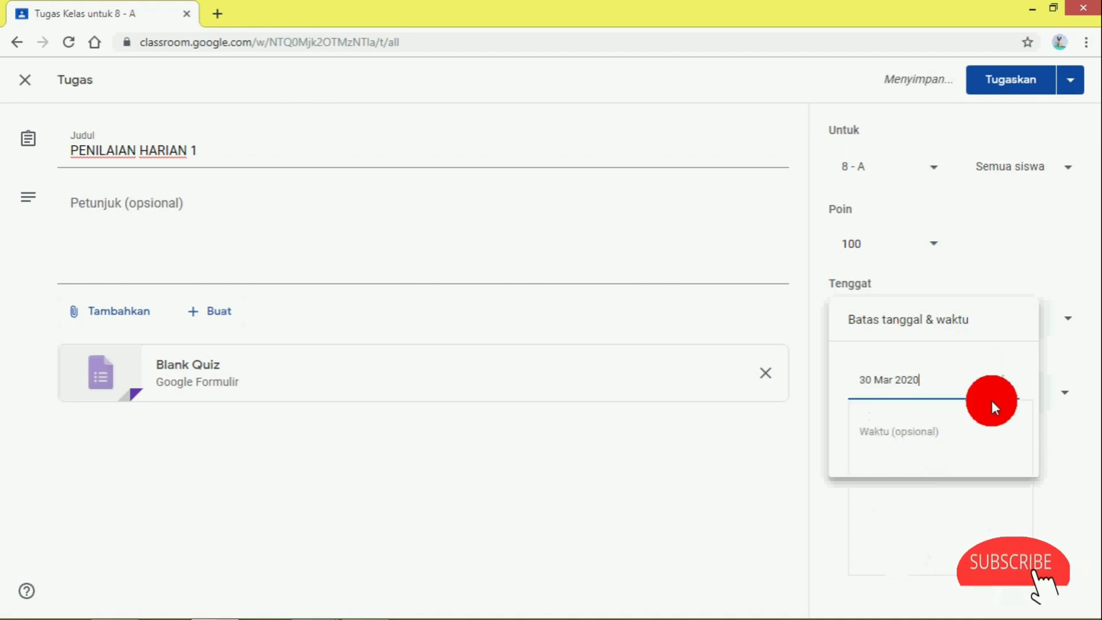
{"action": "left_click", "coordinate": [927, 439]}
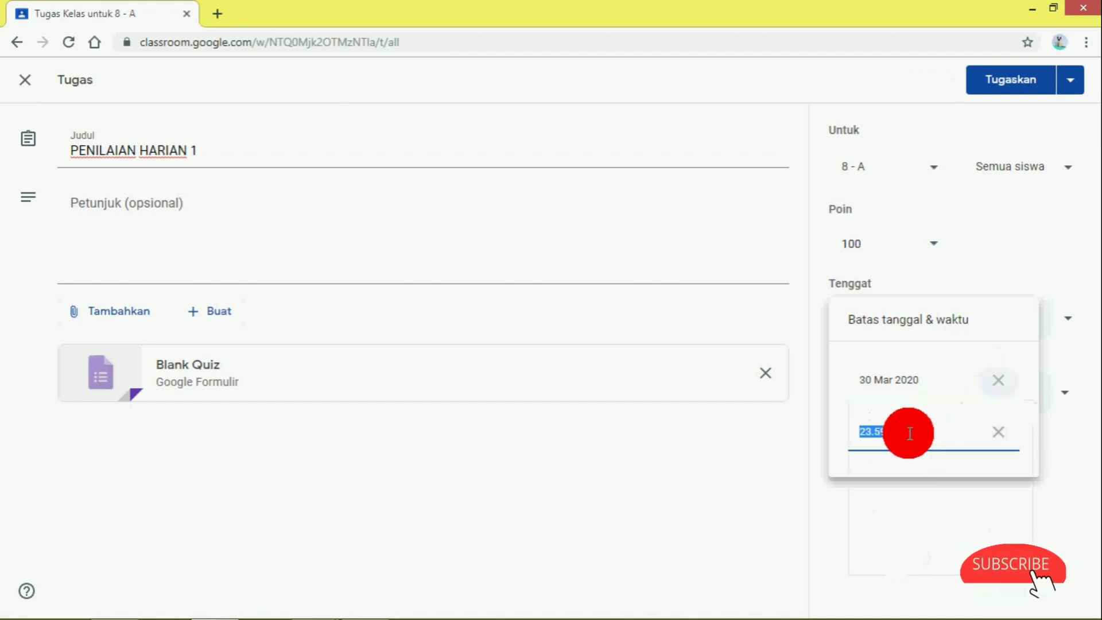
{"action": "key", "text": "BackSpace"}
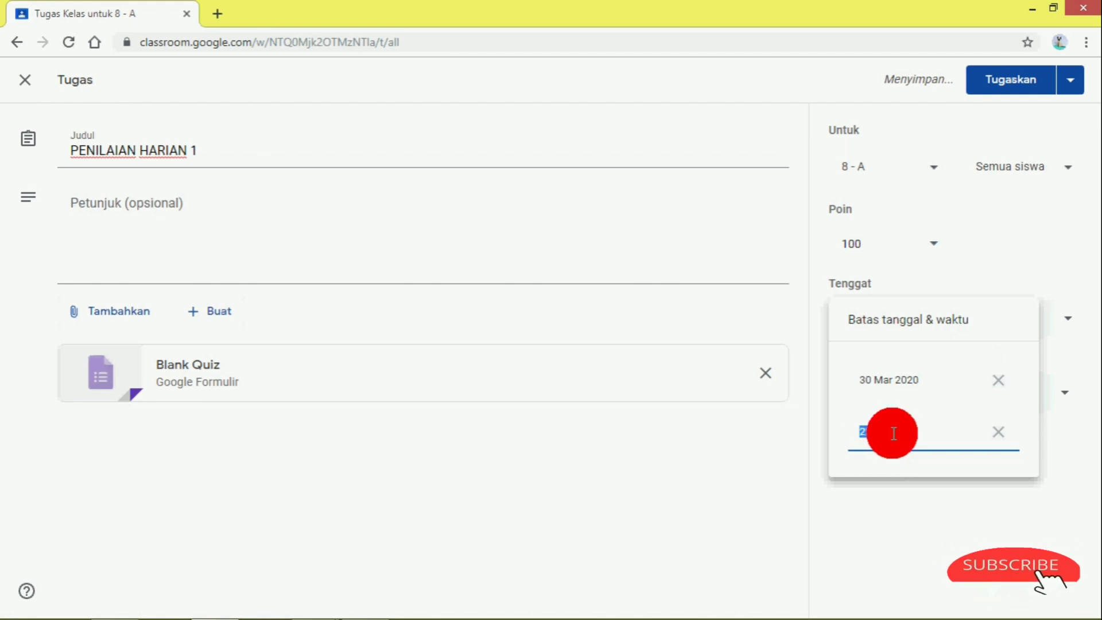
{"action": "type", "text": "2"}
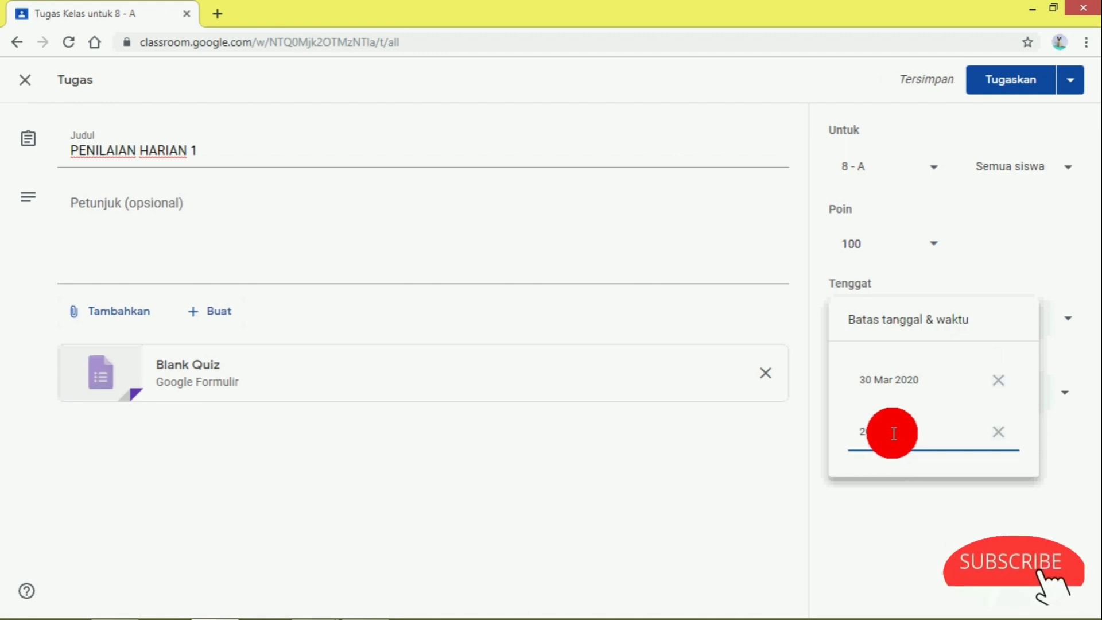
{"action": "left_click", "coordinate": [920, 498]}
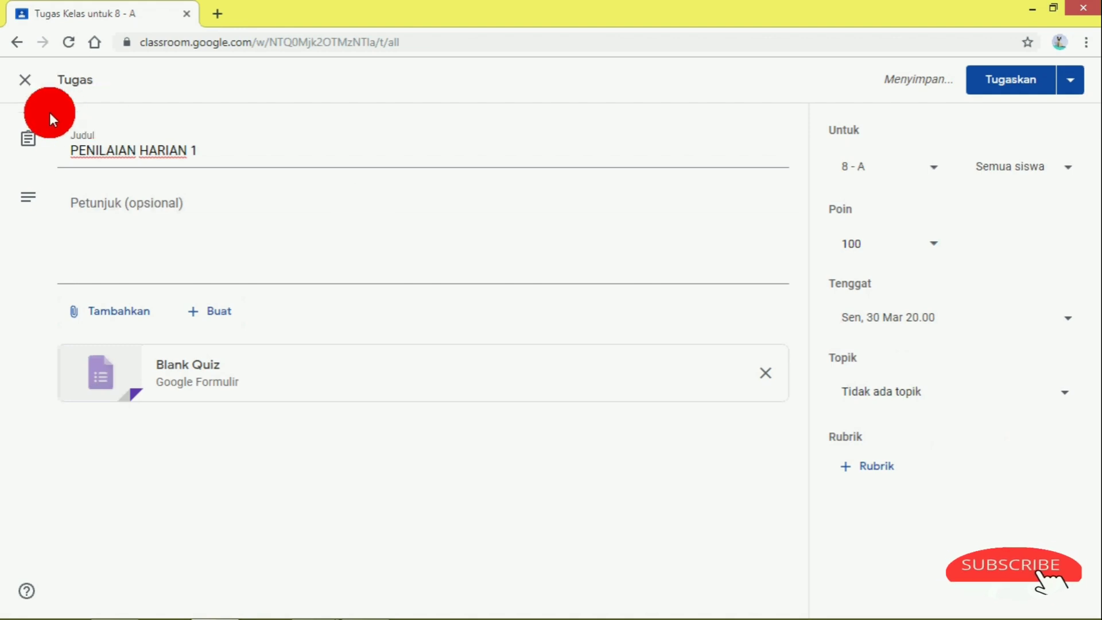
{"action": "left_click", "coordinate": [1061, 392]}
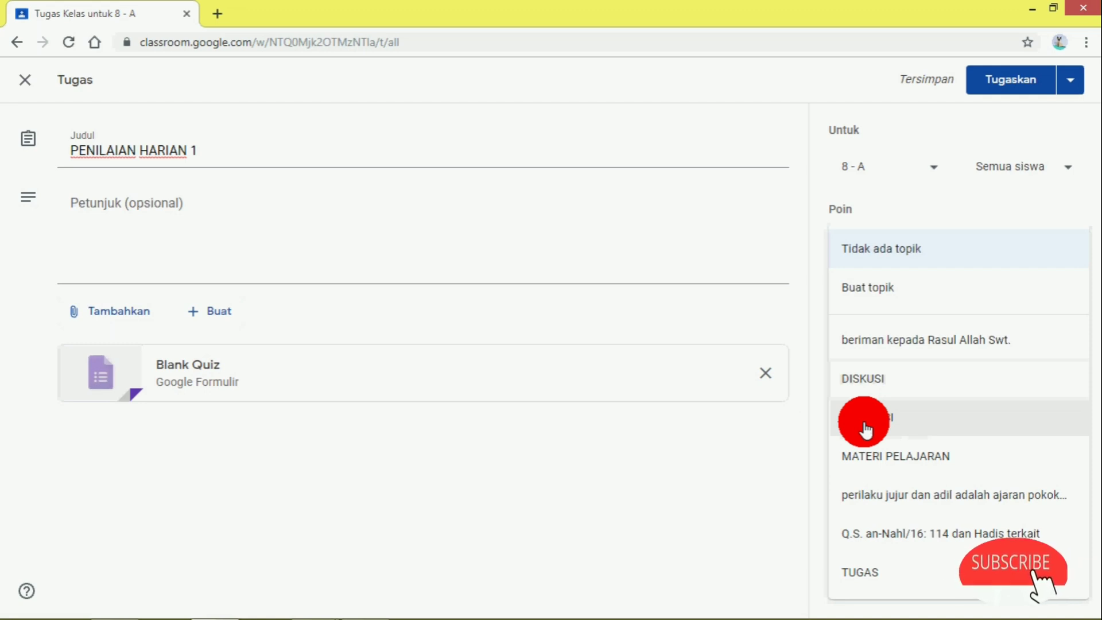
{"action": "left_click", "coordinate": [865, 427]}
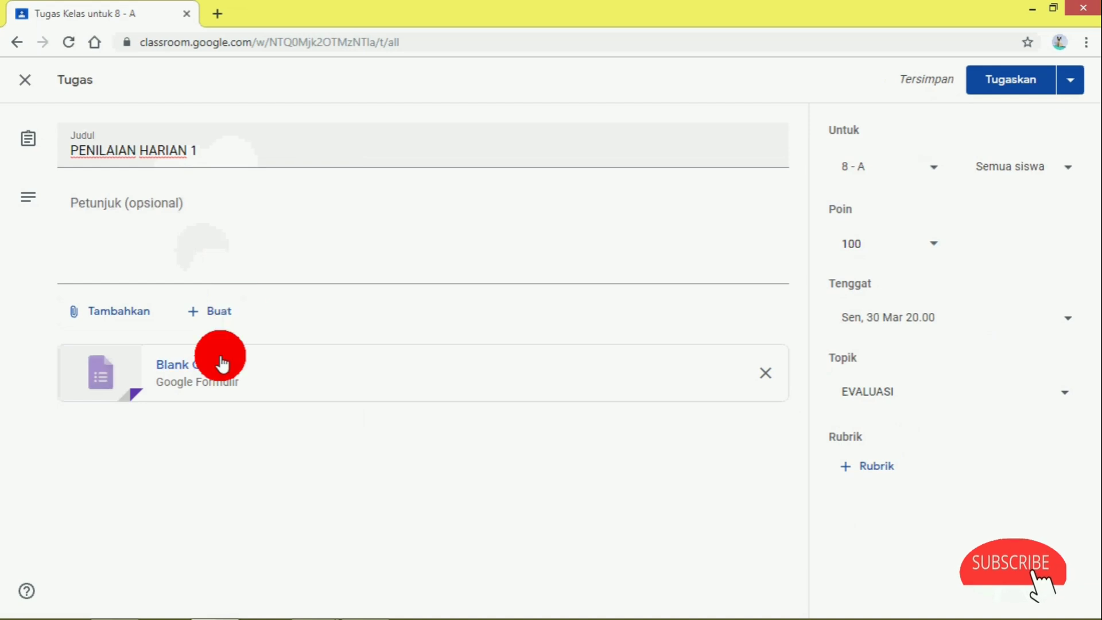
- Open the attached Blank Quiz form in Google Forms for editing and rename the form file as "PENILAIAN HARIAN 1"
{"action": "left_click", "coordinate": [178, 370]}
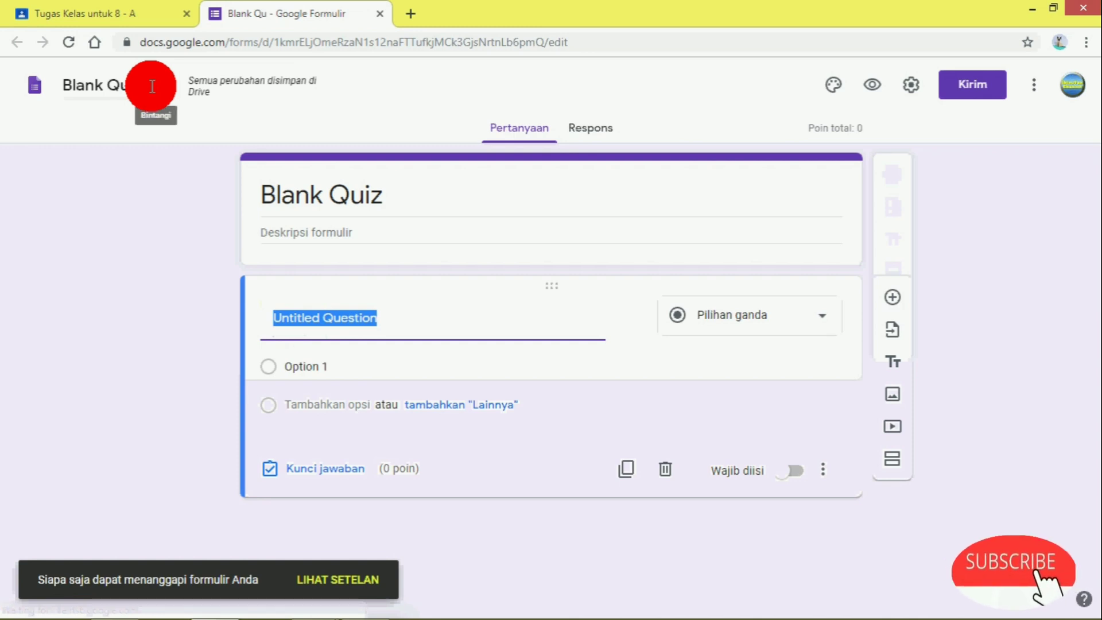
{"action": "left_click", "coordinate": [130, 87]}
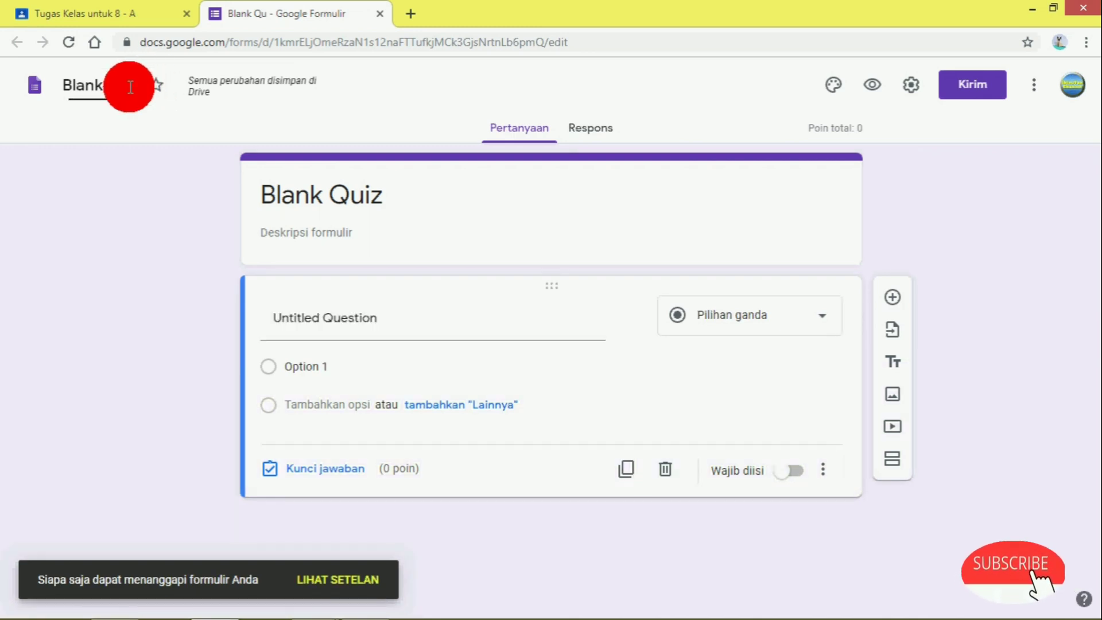
{"action": "left_click_drag", "start_coordinate": [128, 86], "coordinate": [69, 92]}
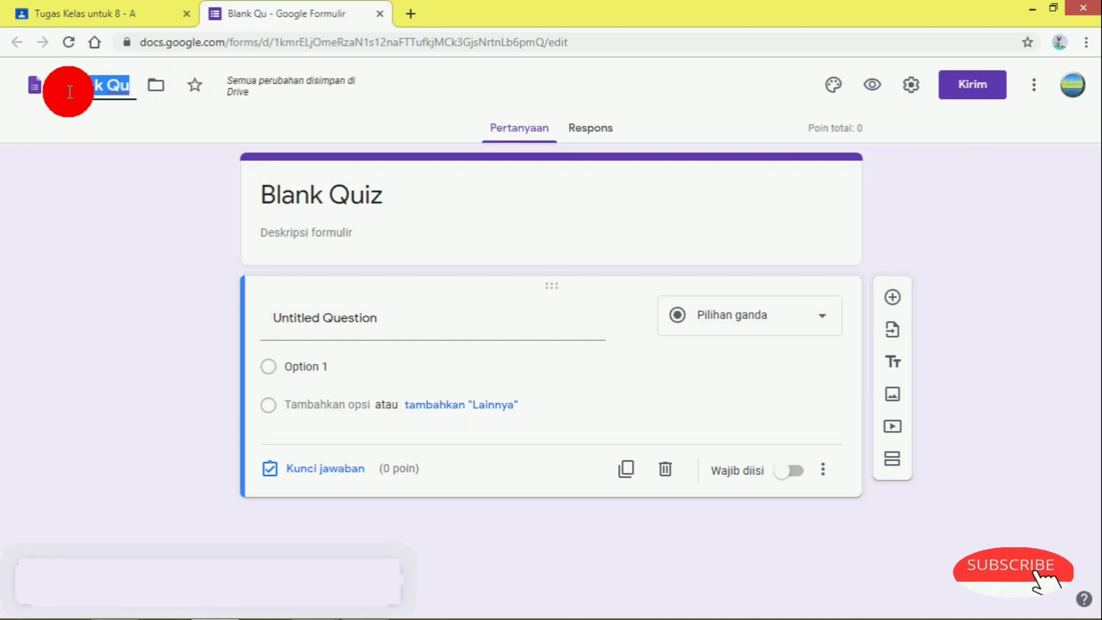
{"action": "key", "text": "BackSpace"}
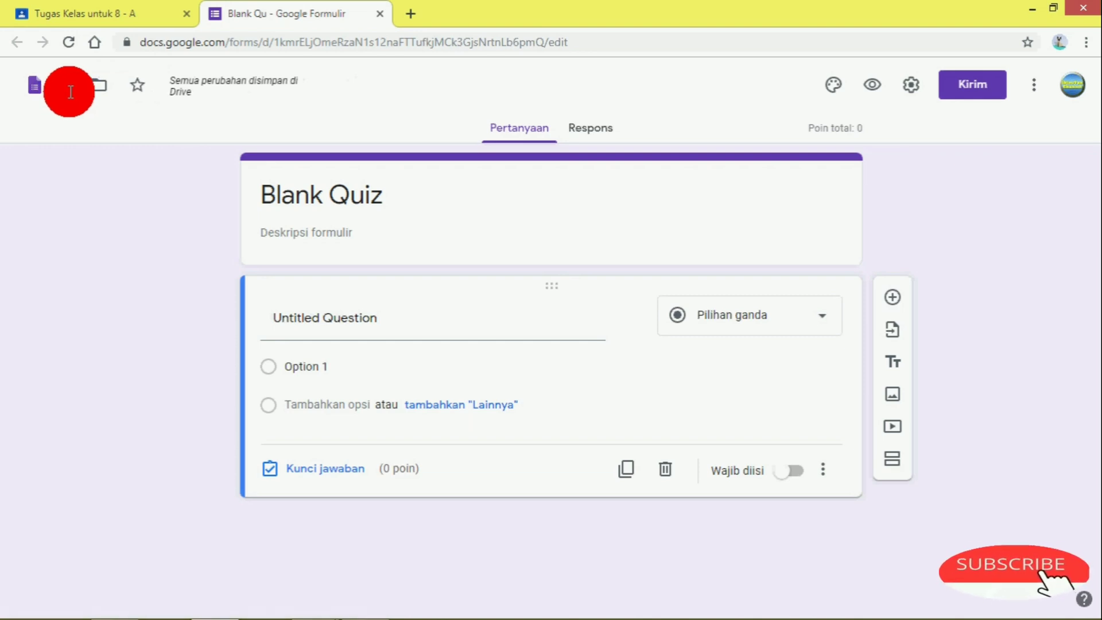
{"action": "type", "text": "PENILAIAN"}
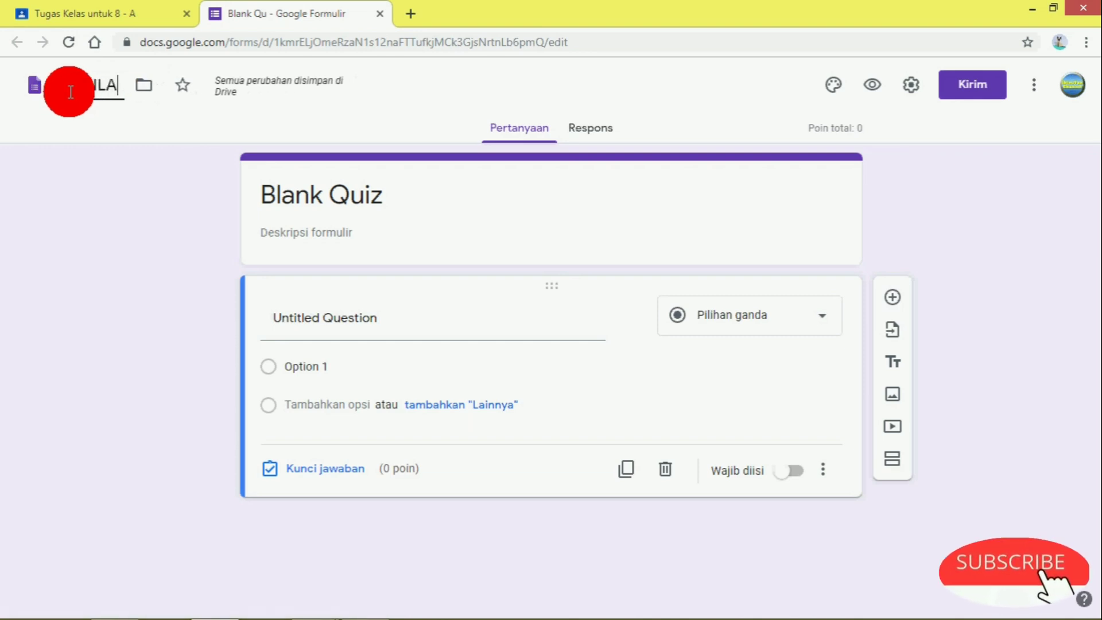
{"action": "type", "text": " HAR"}
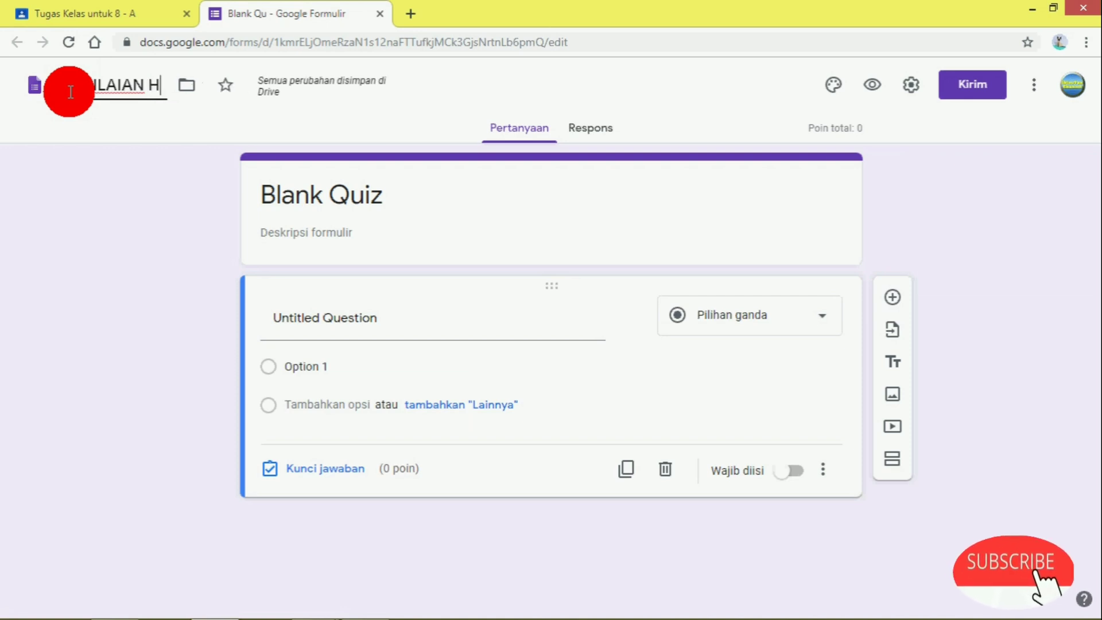
{"action": "type", "text": "N"}
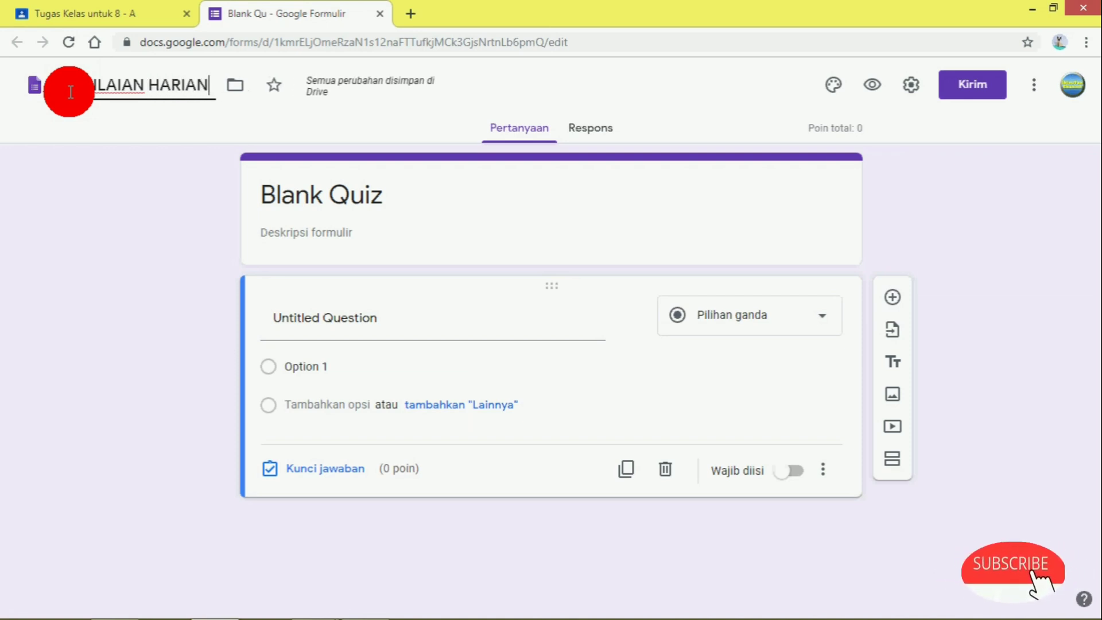
{"action": "type", "text": " 1"}
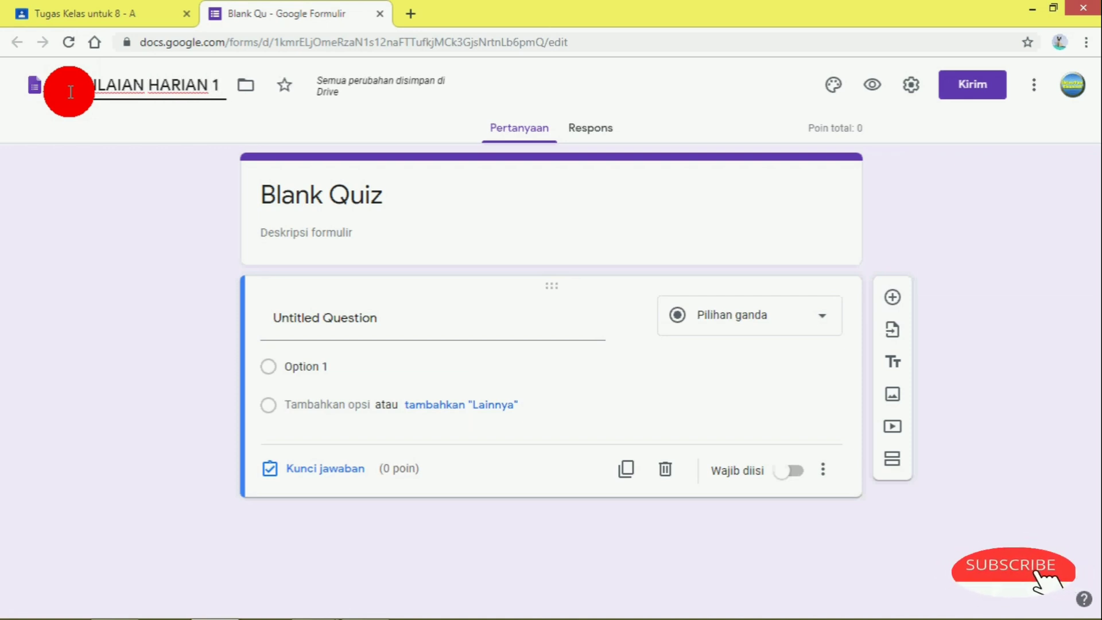
{"action": "key", "text": "Return"}
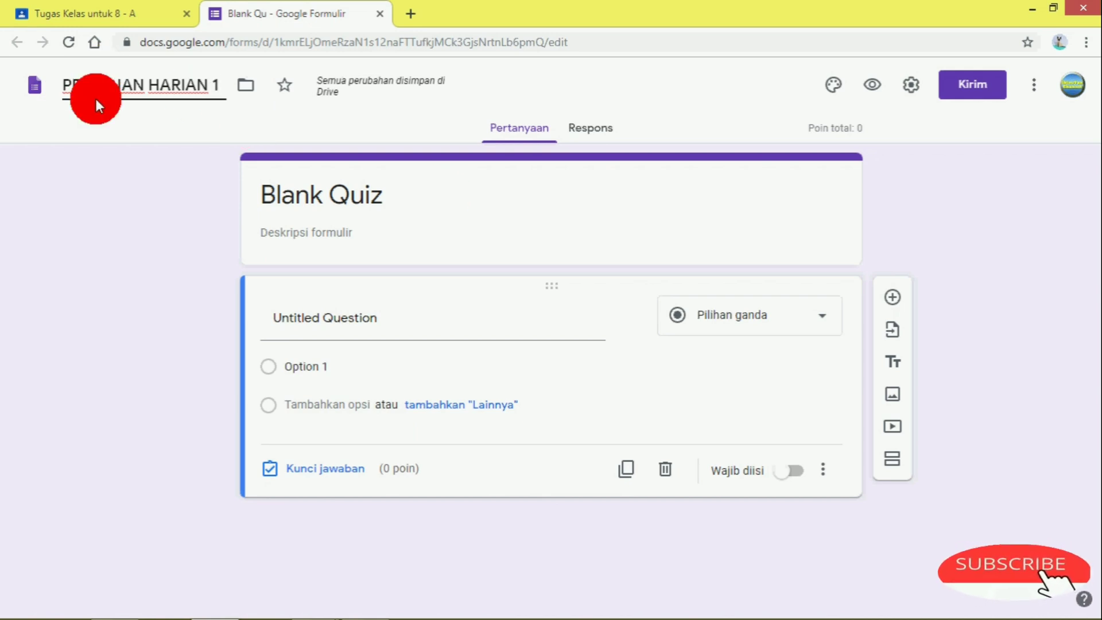
- Copy the form's file name PENILAIAN HARIAN 1 and paste it over the form title Blank Quiz
{"action": "left_click_drag", "start_coordinate": [64, 86], "coordinate": [221, 84]}
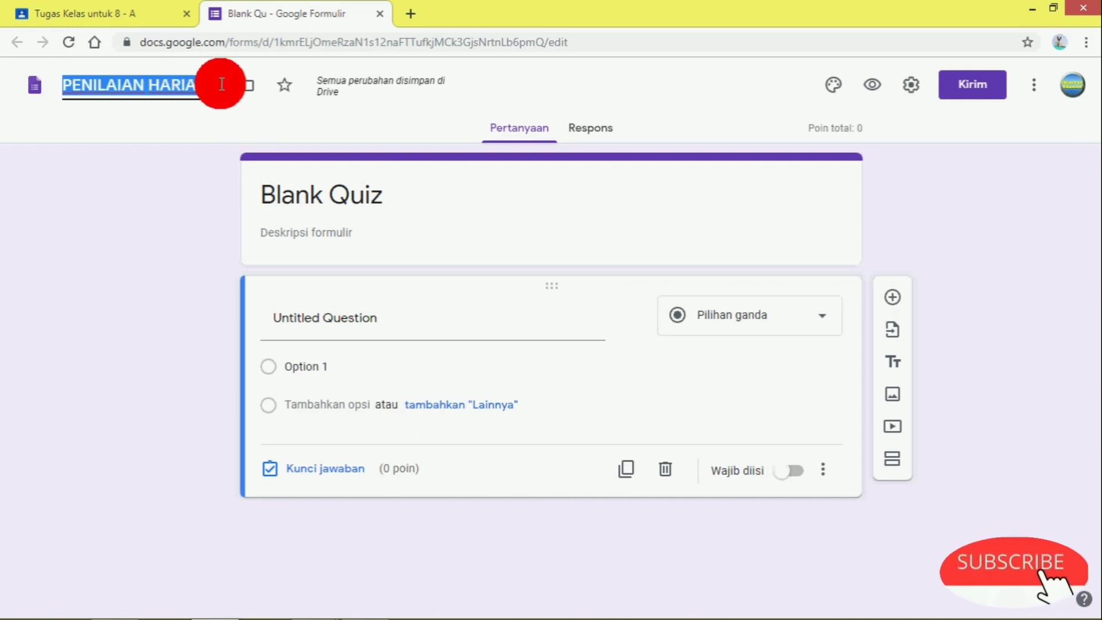
{"action": "right_click", "coordinate": [195, 81]}
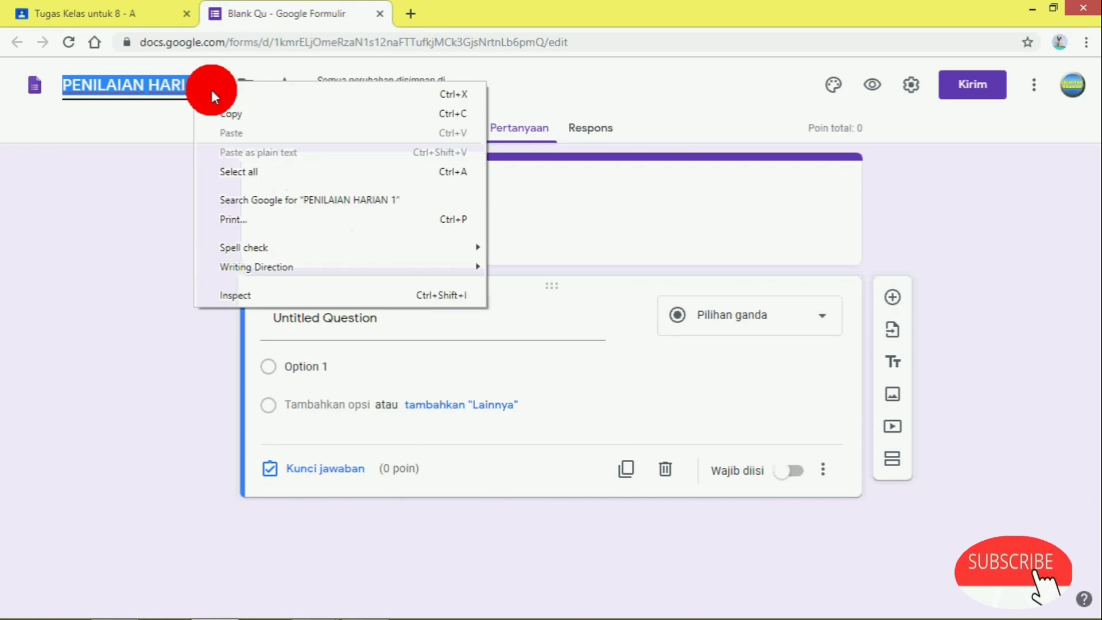
{"action": "left_click", "coordinate": [233, 112]}
{"action": "triple_click", "coordinate": [380, 193]}
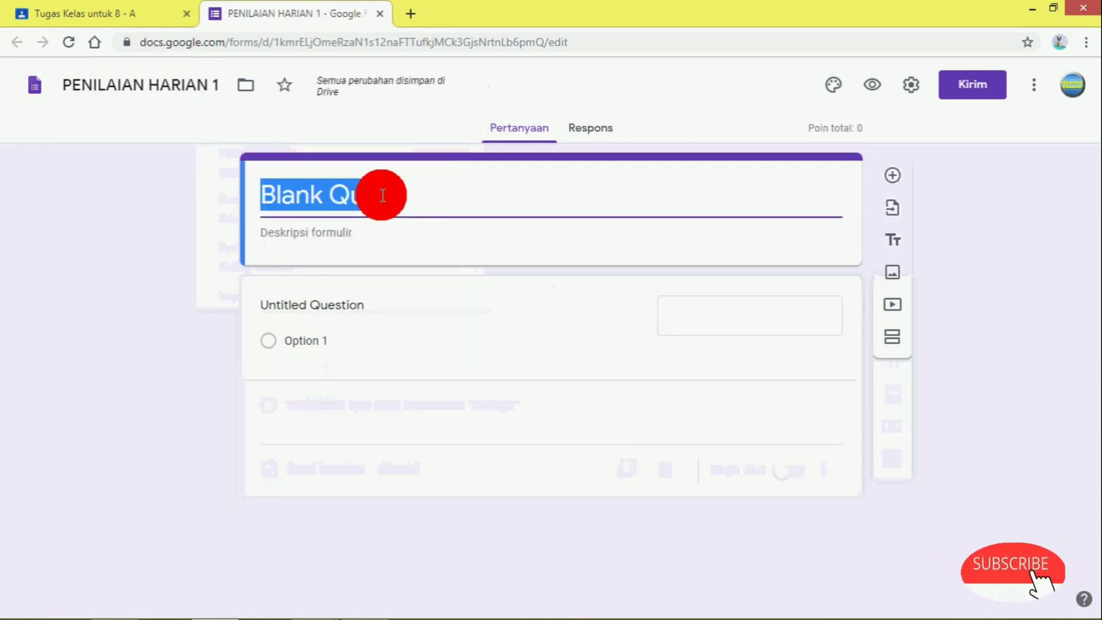
{"action": "right_click", "coordinate": [349, 194]}
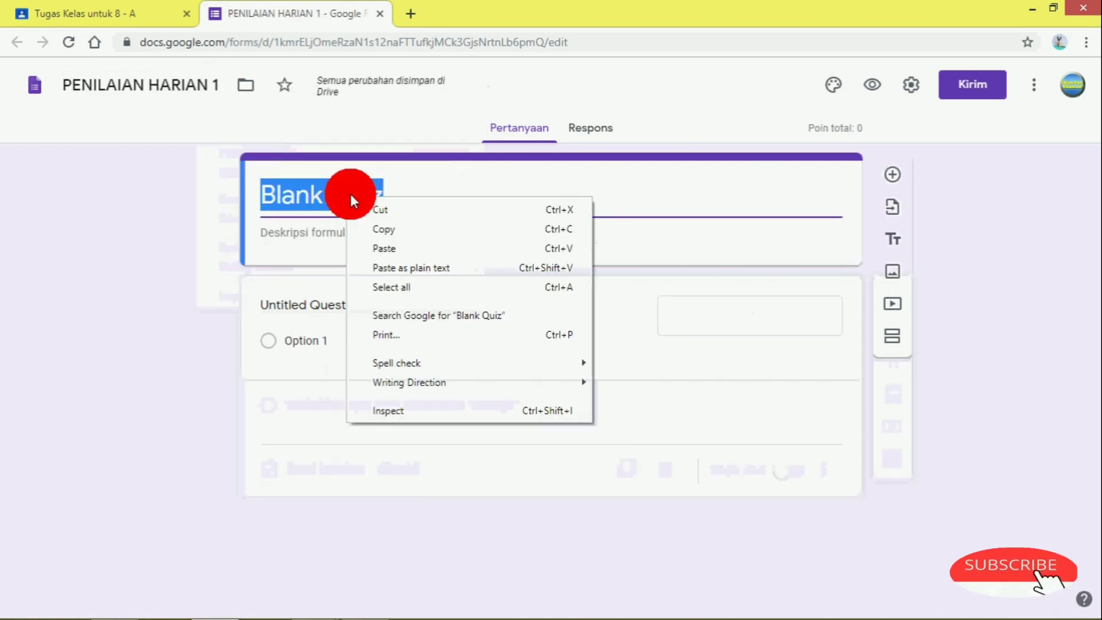
{"action": "left_click", "coordinate": [380, 250]}
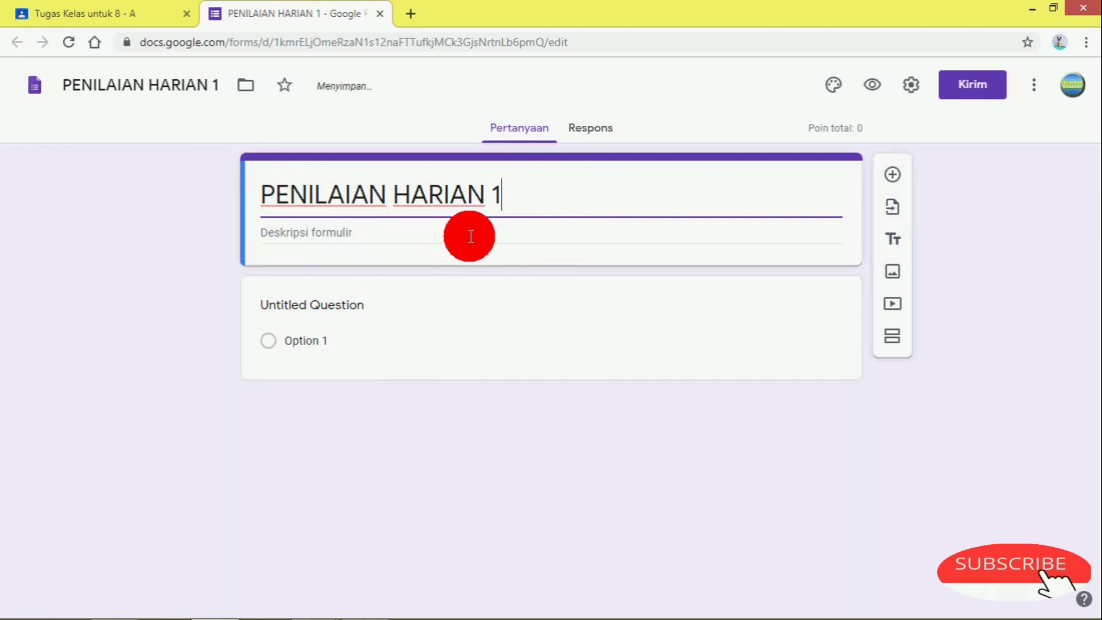
{"action": "left_click", "coordinate": [497, 229]}
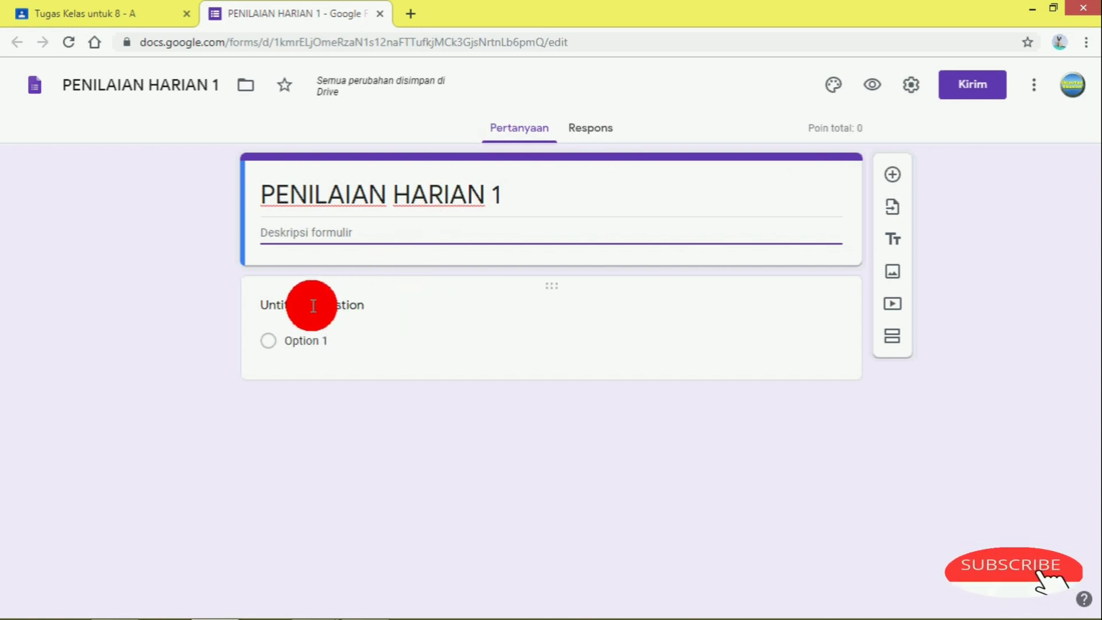
{"action": "left_click", "coordinate": [337, 313]}
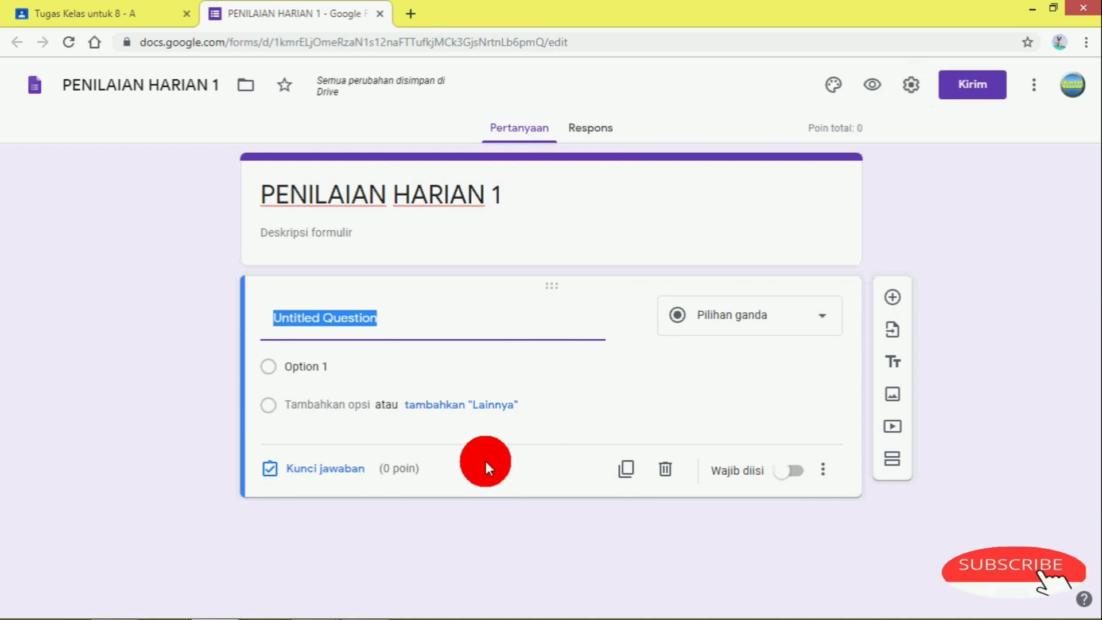
- Turn off the quiz setting "Jadikan ini sebagai kuis" for the form and save the settings
{"action": "left_click", "coordinate": [911, 86]}
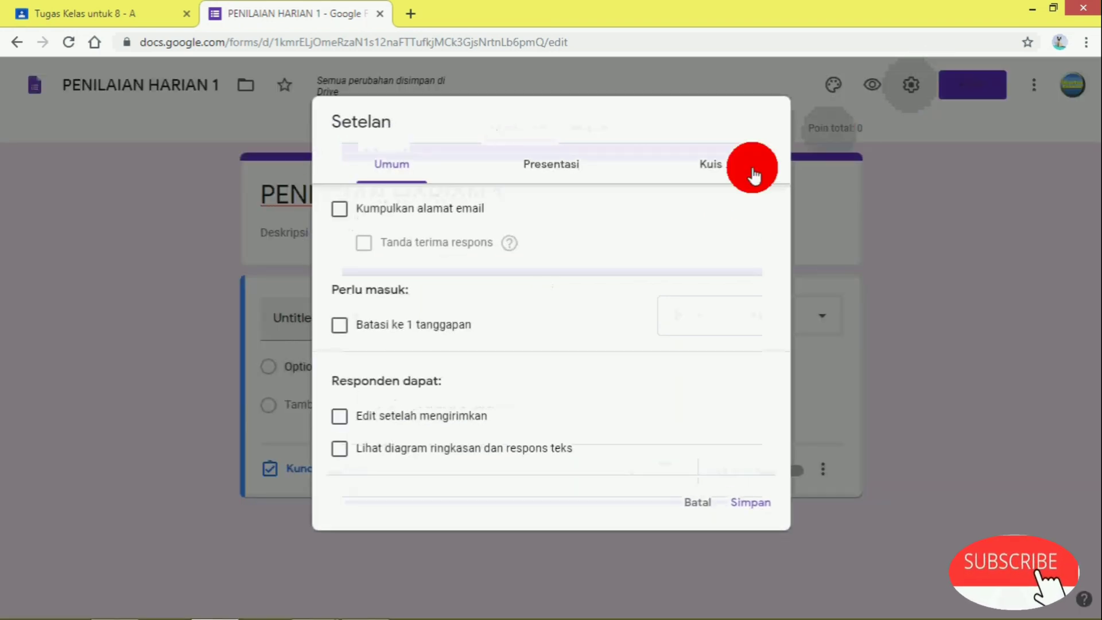
{"action": "left_click", "coordinate": [710, 166]}
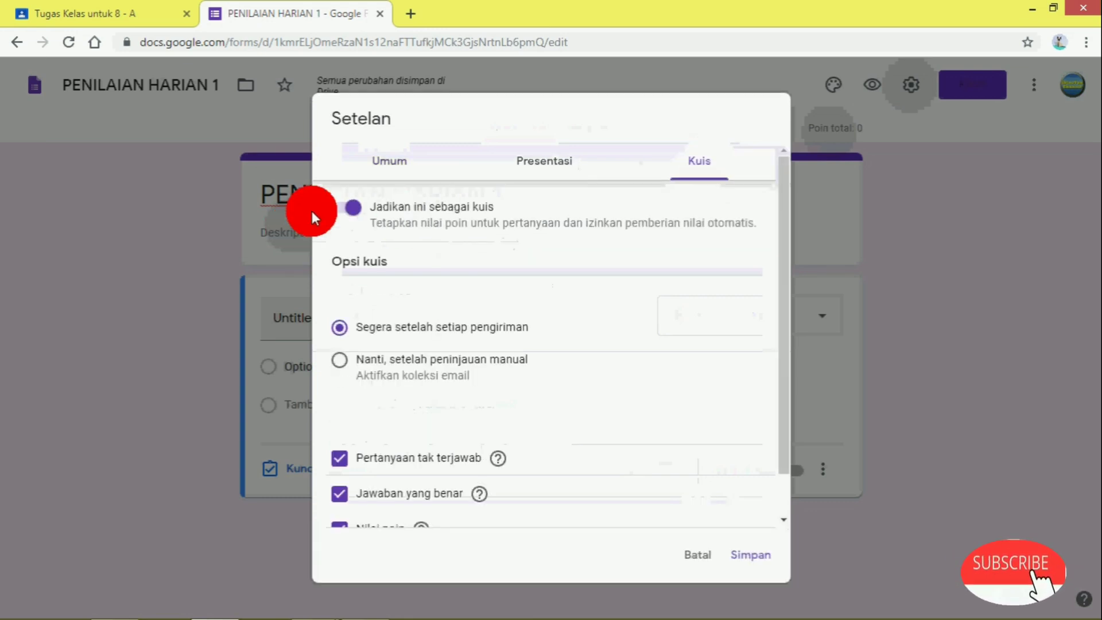
{"action": "left_click", "coordinate": [337, 212]}
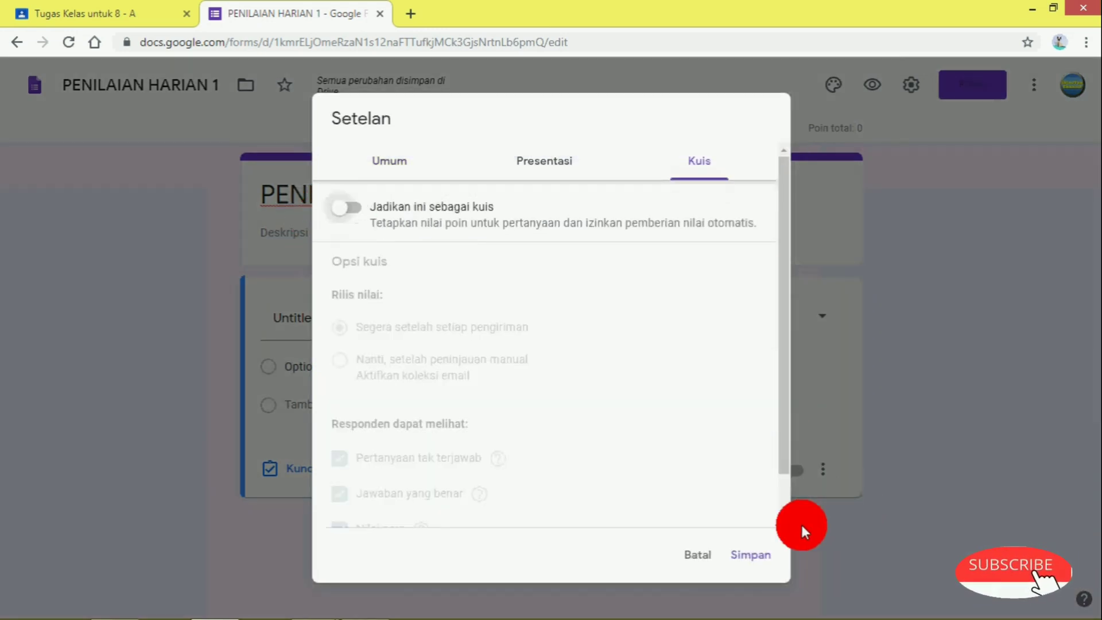
{"action": "left_click", "coordinate": [739, 556]}
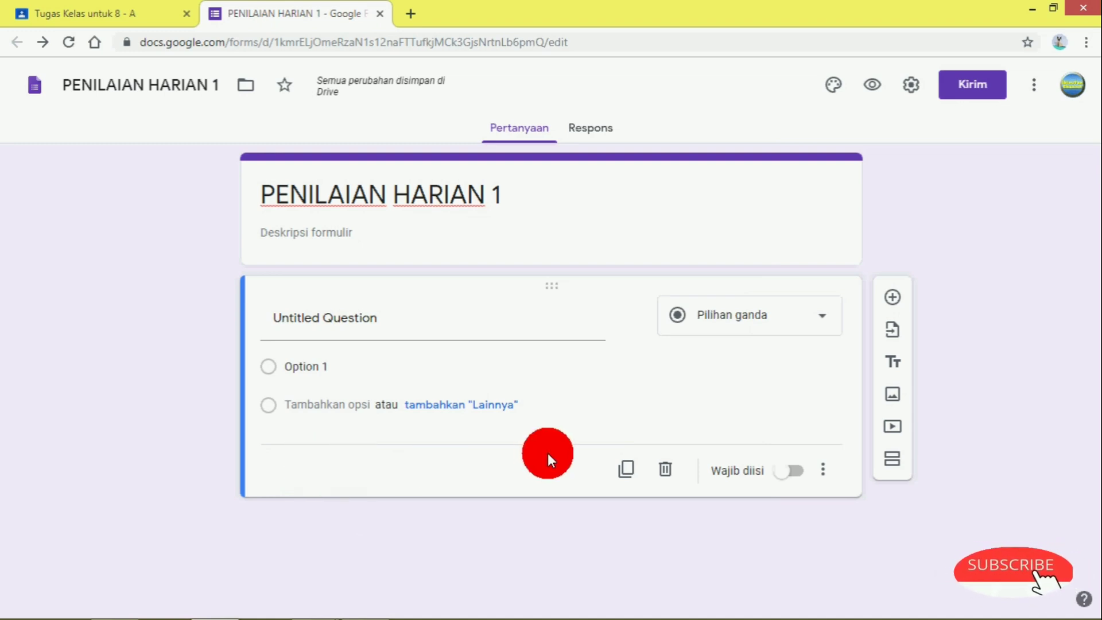
- Turn the form's "Jadikan ini sebagai kuis" setting back on and save the settings
{"action": "left_click", "coordinate": [909, 86]}
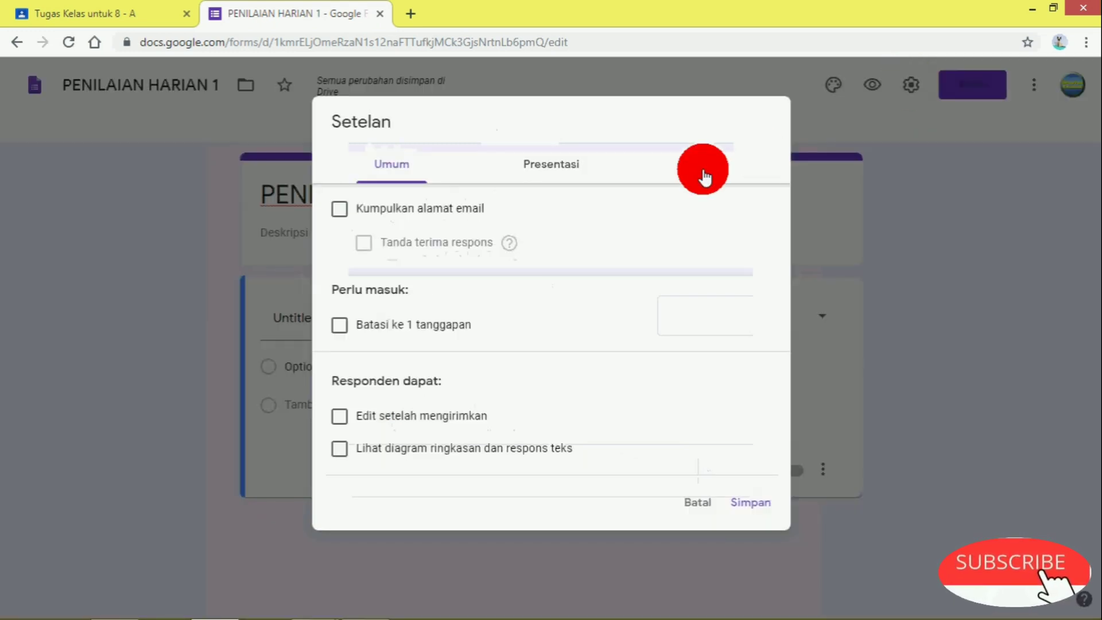
{"action": "left_click", "coordinate": [705, 167]}
{"action": "left_click", "coordinate": [347, 207]}
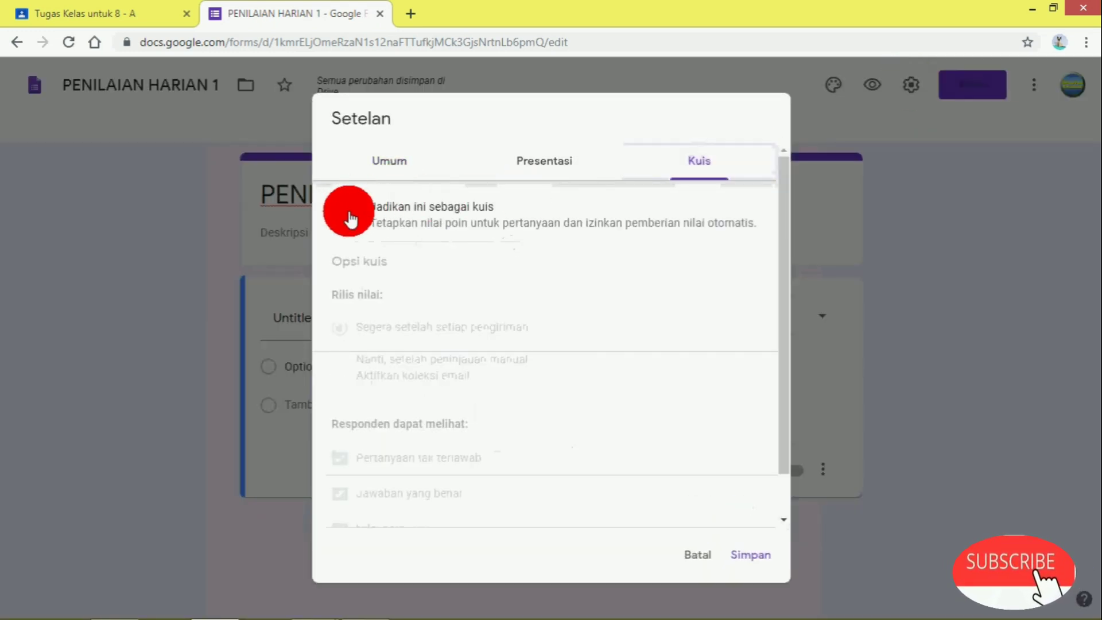
{"action": "left_click", "coordinate": [756, 557]}
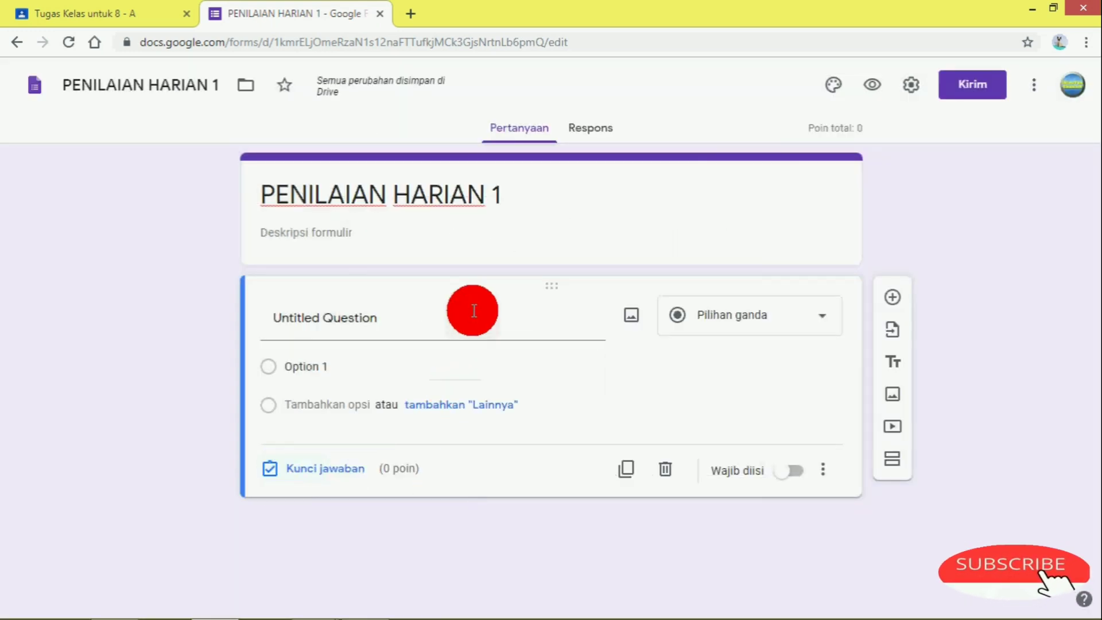
- Choose Pilihan ganda as the first question's type and add Opsi 2, Opsi 3 and Opsi 4 as answer options
{"action": "left_click", "coordinate": [820, 317]}
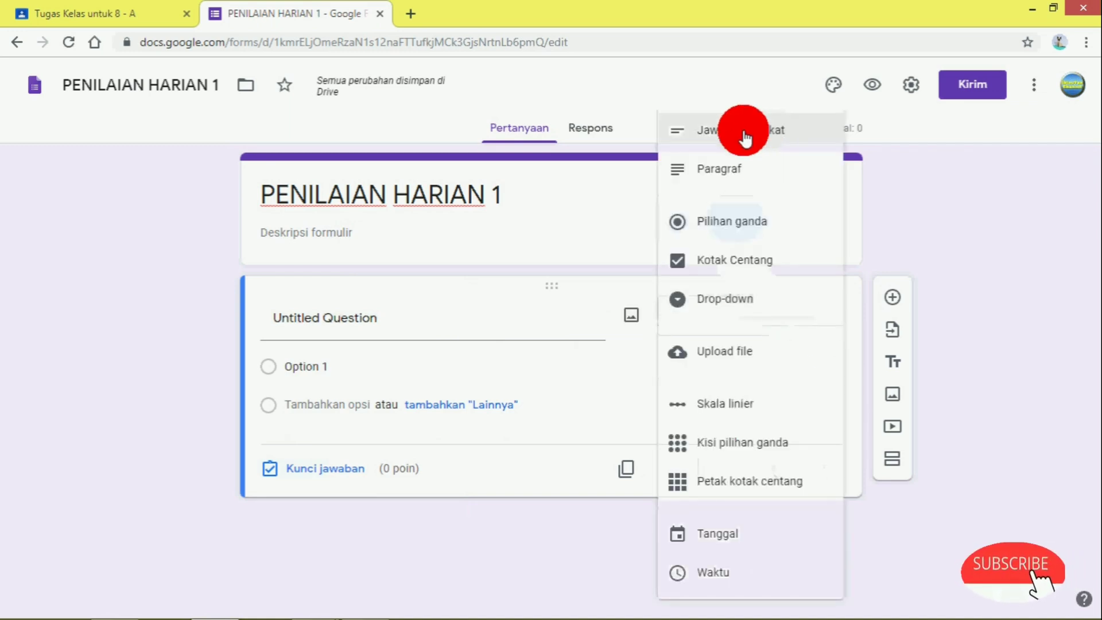
{"action": "left_click", "coordinate": [735, 219]}
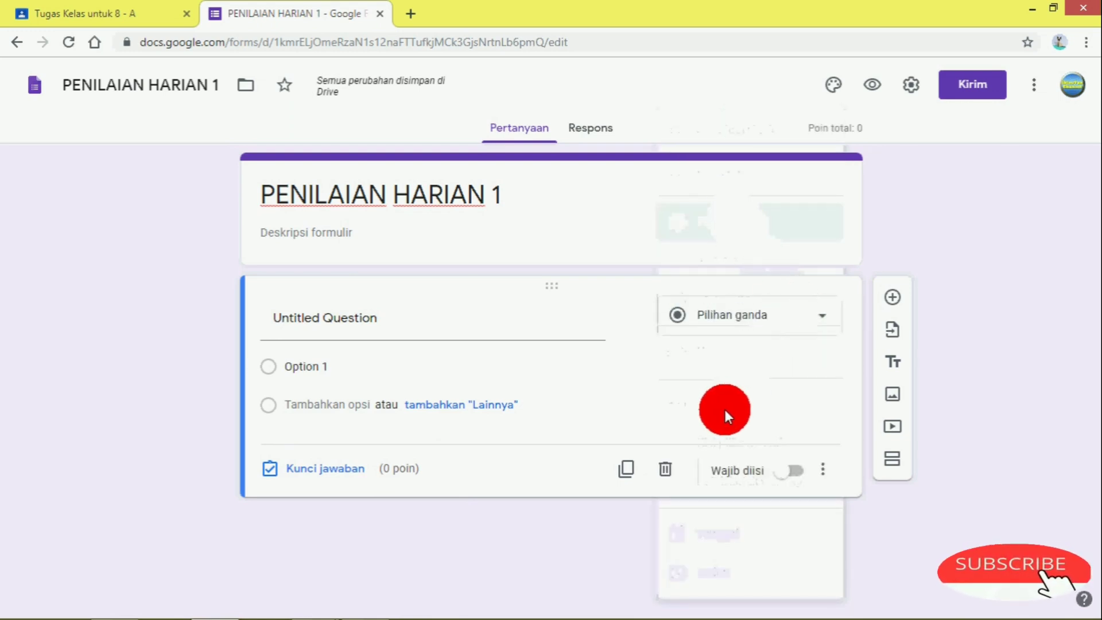
{"action": "left_click", "coordinate": [412, 326]}
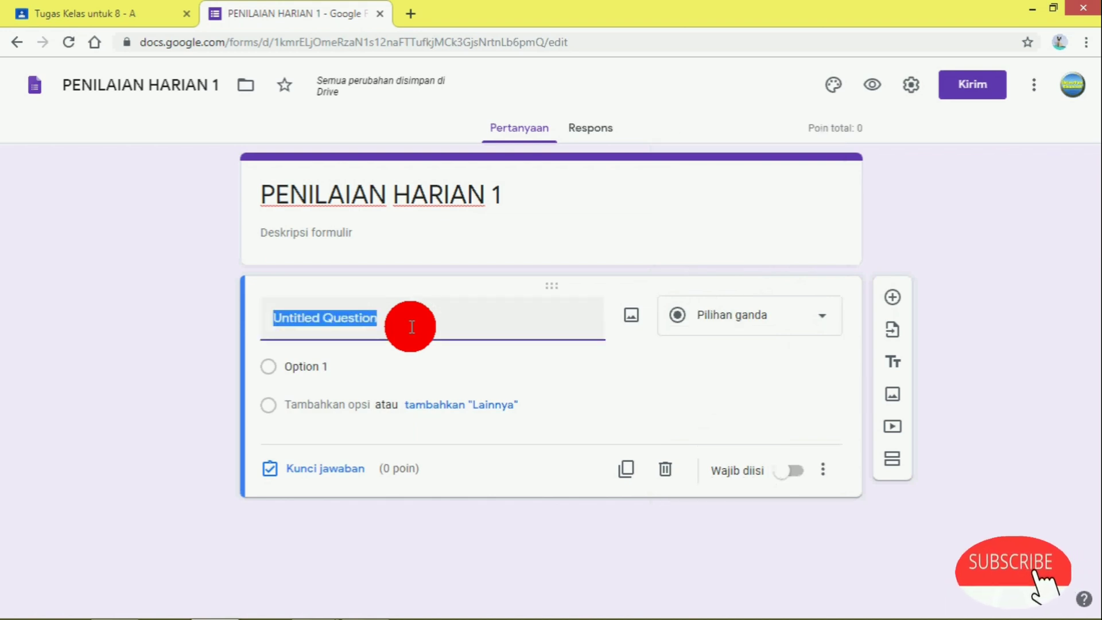
{"action": "left_click", "coordinate": [325, 405]}
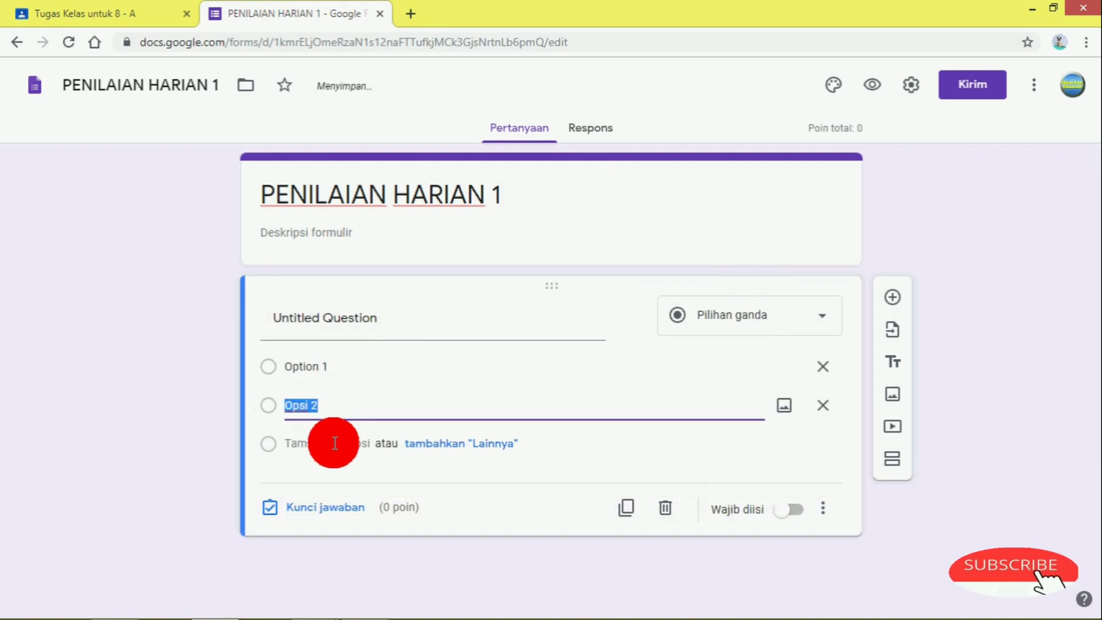
{"action": "left_click", "coordinate": [334, 444]}
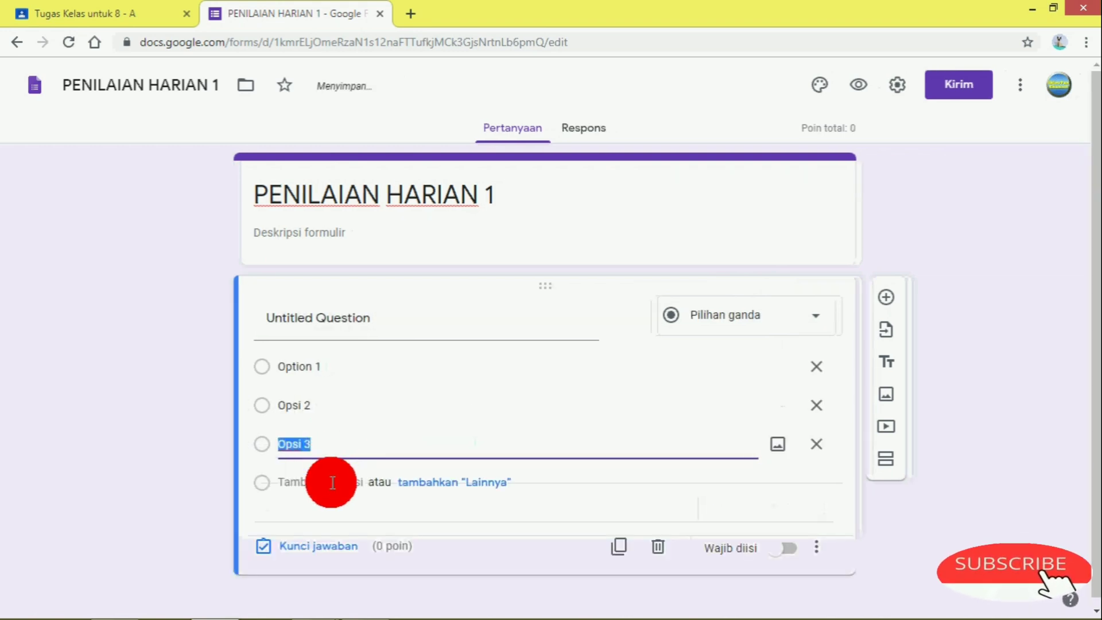
{"action": "left_click", "coordinate": [337, 482]}
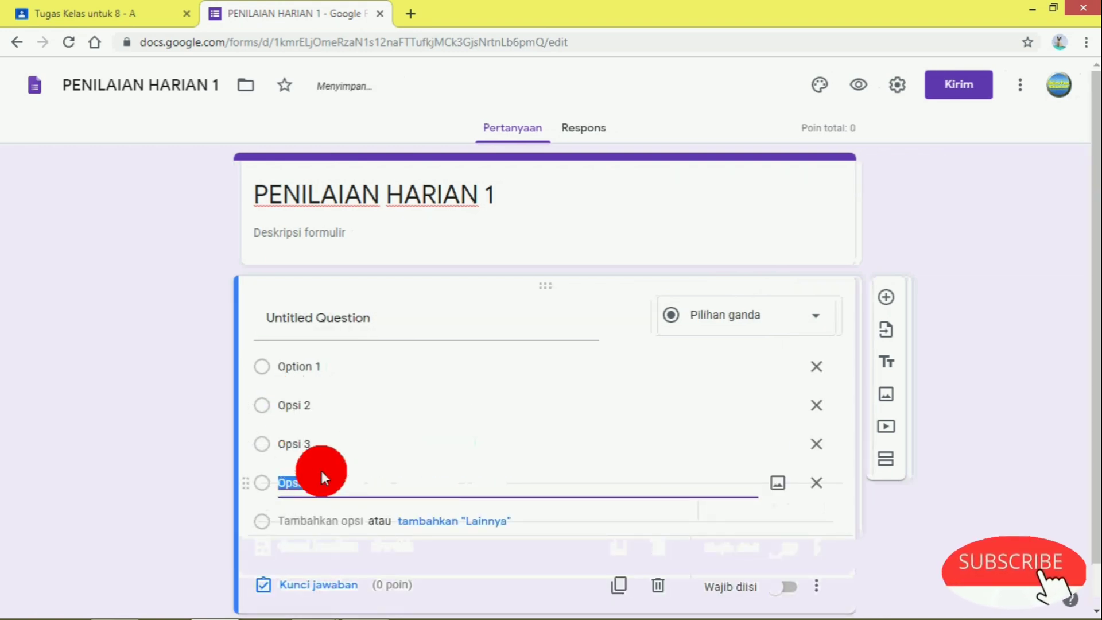
{"action": "left_click", "coordinate": [378, 318]}
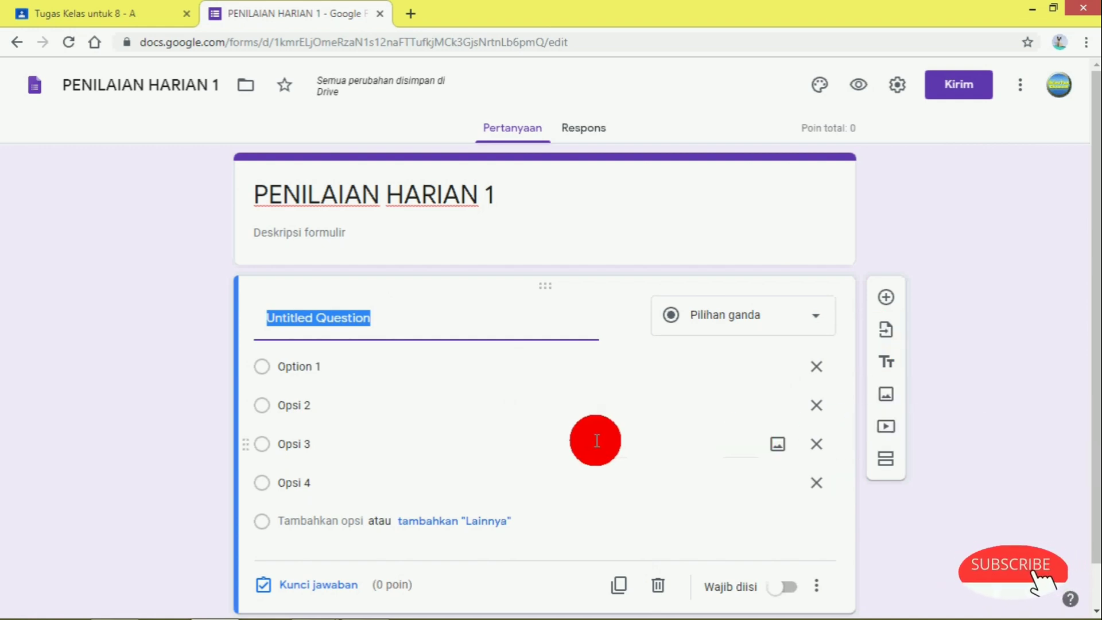
{"action": "scroll", "coordinate": [583, 450], "scroll_direction": "down", "scroll_amount": 1}
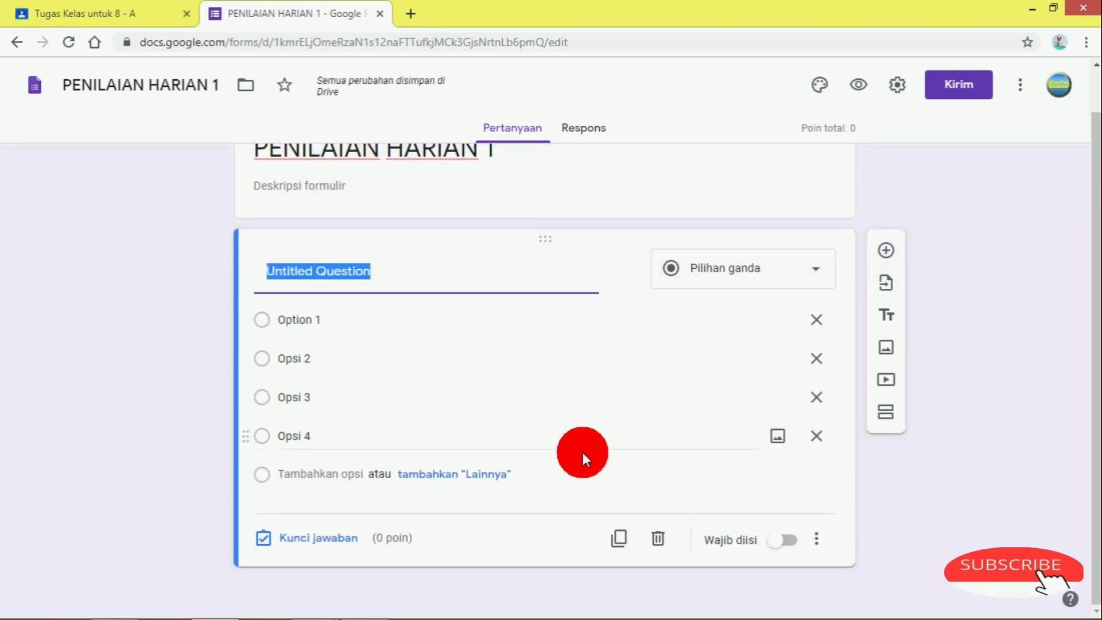
{"action": "left_click", "coordinate": [819, 543]}
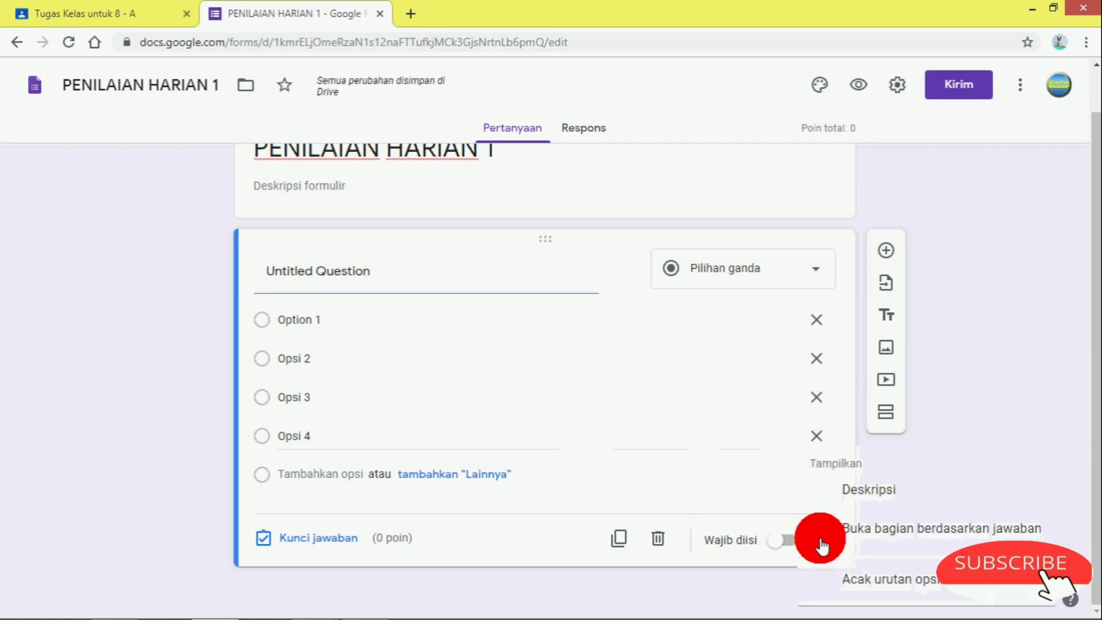
{"action": "left_click", "coordinate": [639, 436]}
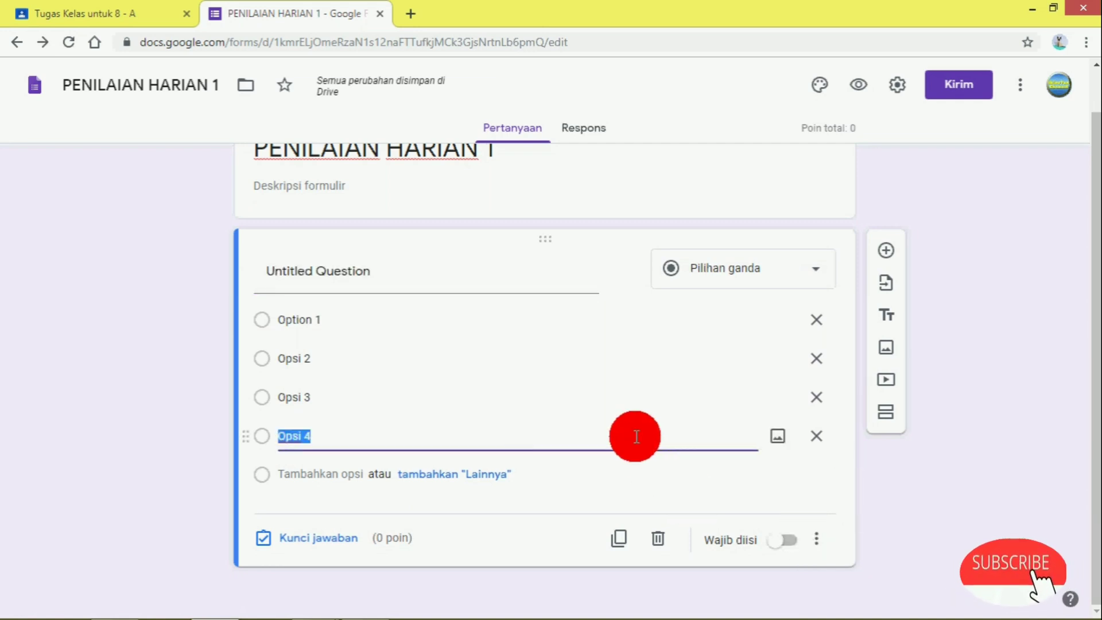
- Switch to the US-PAI 2020 Word document and copy question 1's opening line, "Perhatikan potongan ayat QS. al-Mujadilah/58: 11 berikut !"
{"action": "left_click", "coordinate": [399, 267]}
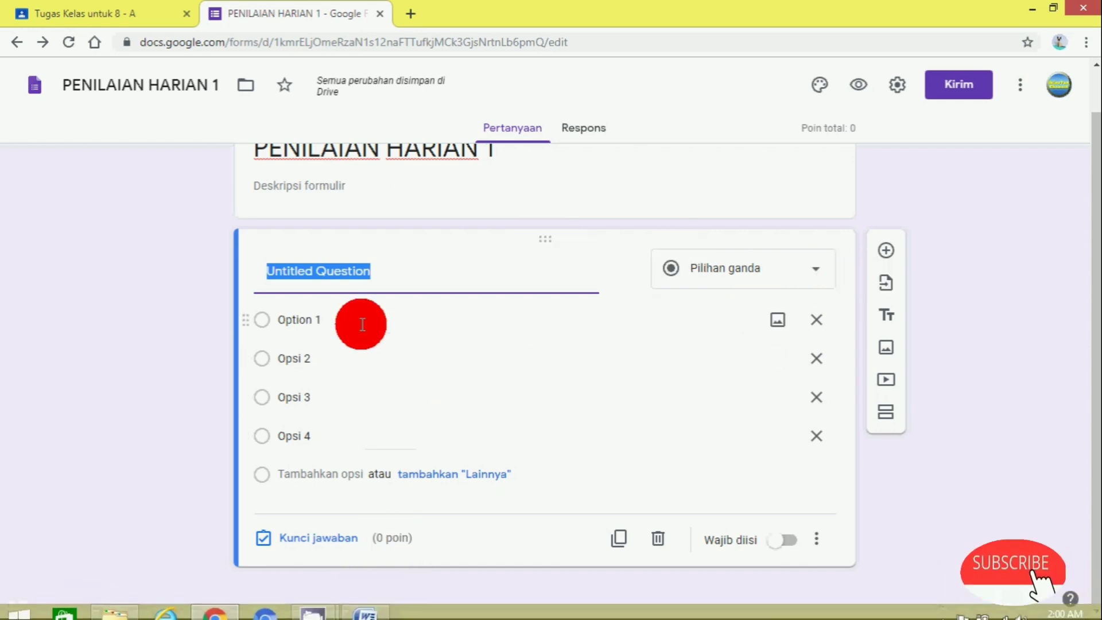
{"action": "left_click", "coordinate": [366, 605]}
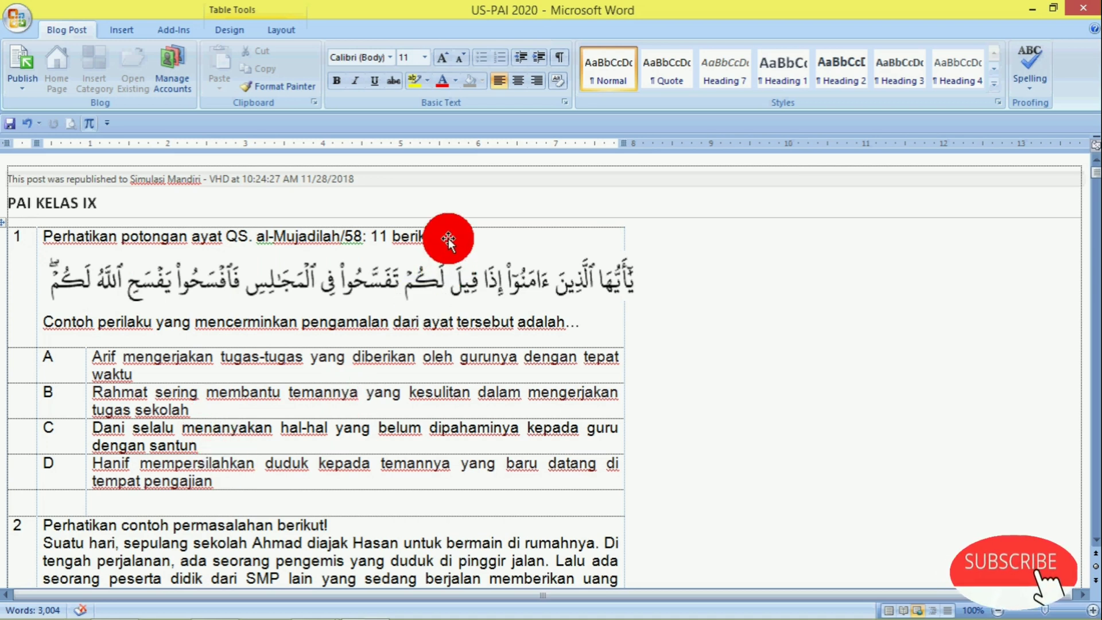
{"action": "left_click", "coordinate": [67, 235]}
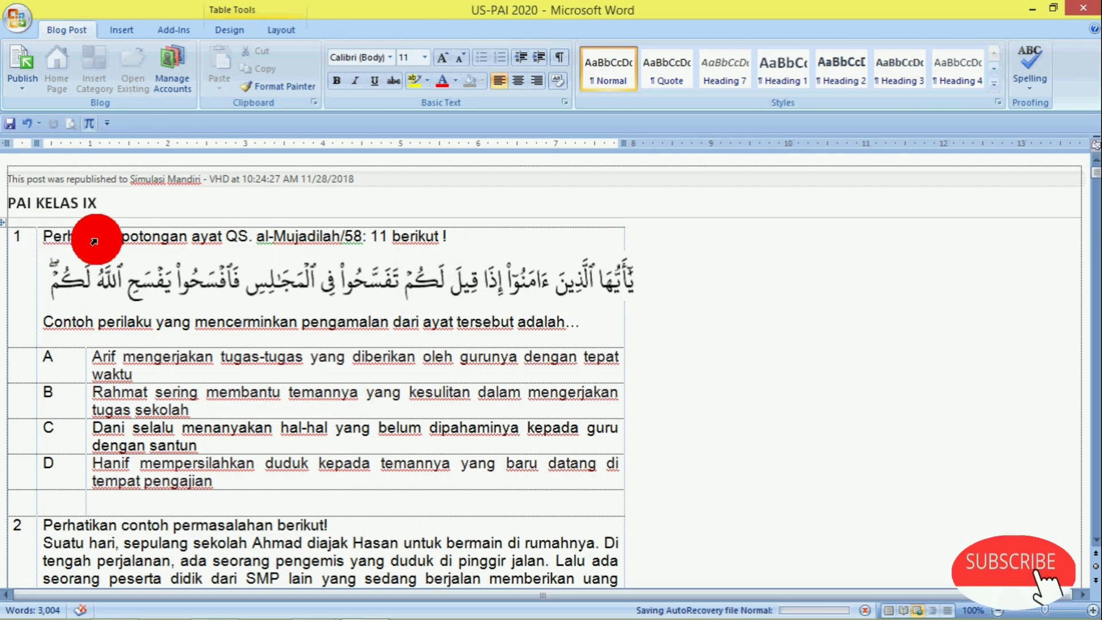
{"action": "triple_click", "coordinate": [442, 263]}
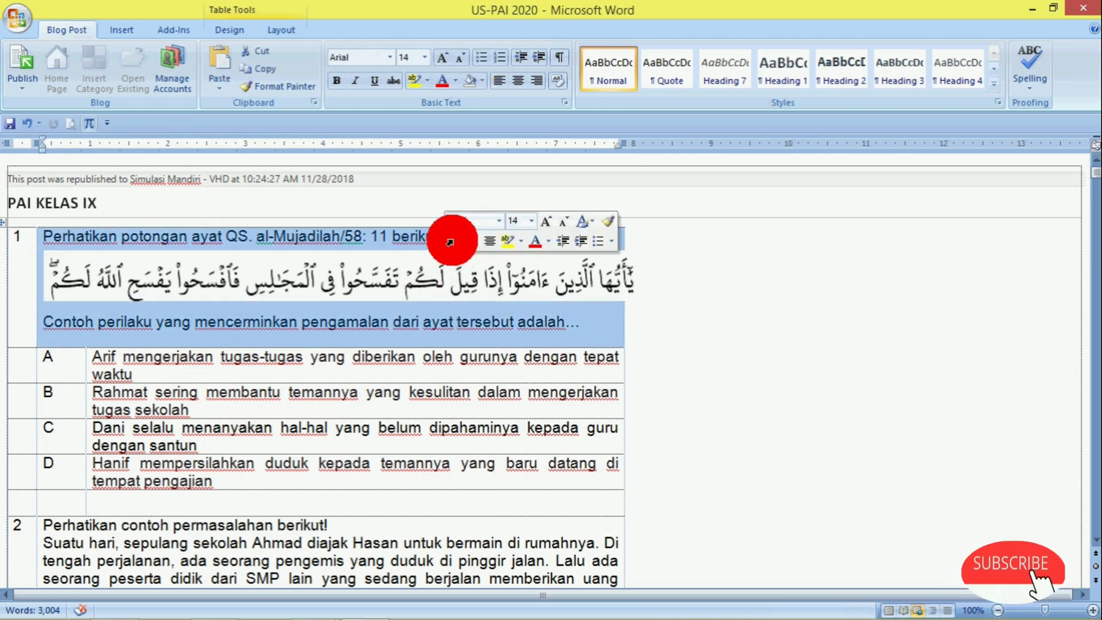
{"action": "left_click_drag", "start_coordinate": [450, 240], "coordinate": [81, 238]}
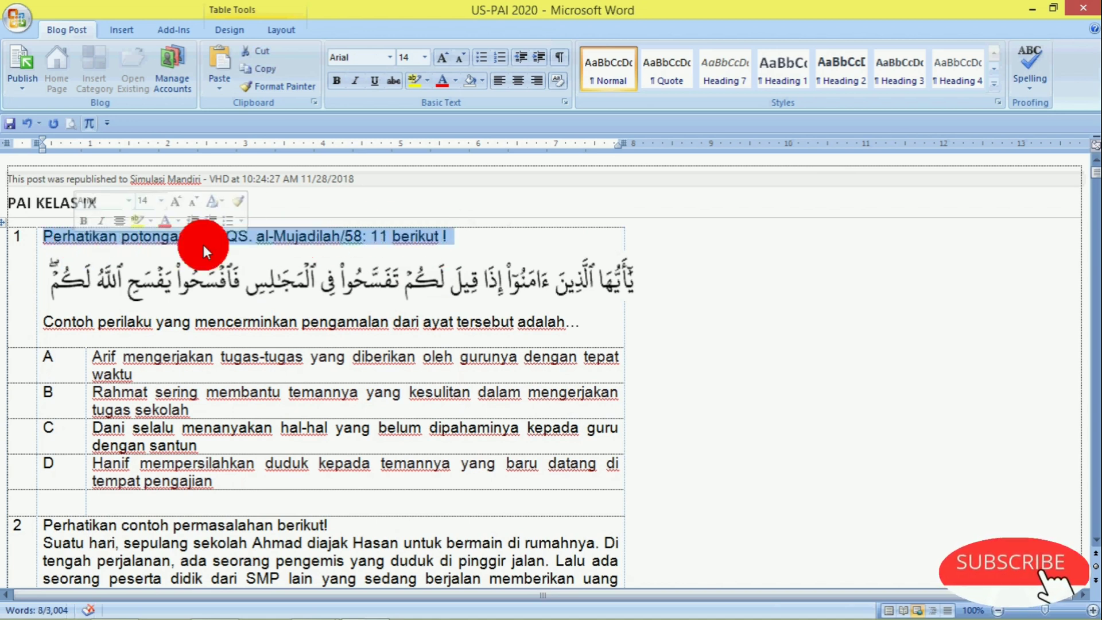
{"action": "right_click", "coordinate": [328, 233]}
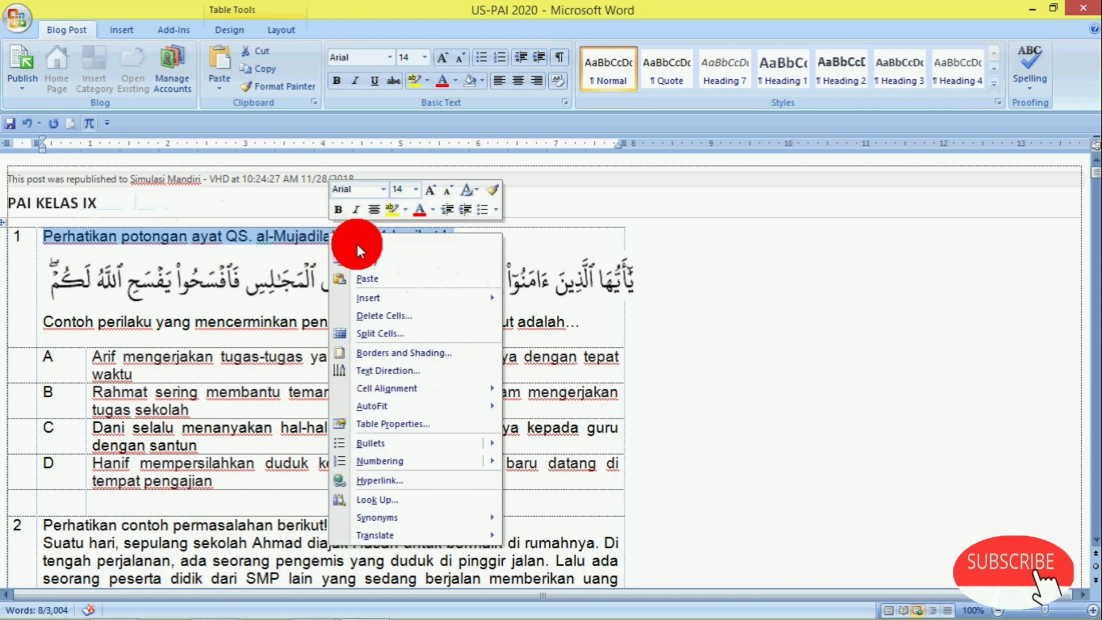
{"action": "left_click", "coordinate": [377, 263]}
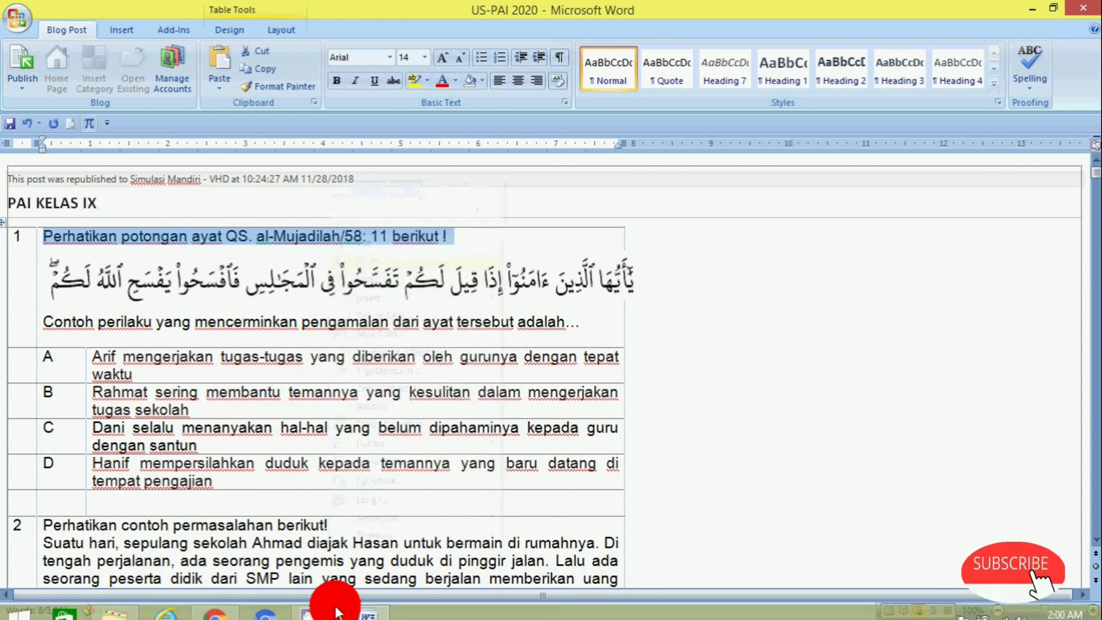
- Return to the Google Forms quiz and replace the Untitled Question text with the copied line
{"action": "left_click", "coordinate": [228, 609]}
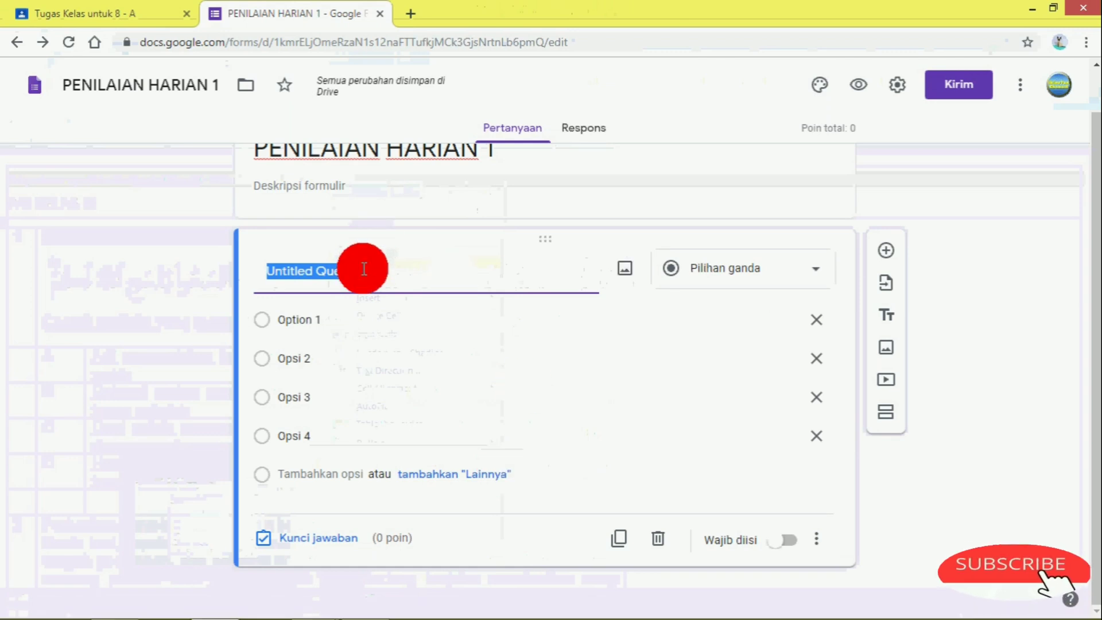
{"action": "right_click", "coordinate": [363, 266]}
{"action": "left_click", "coordinate": [420, 324]}
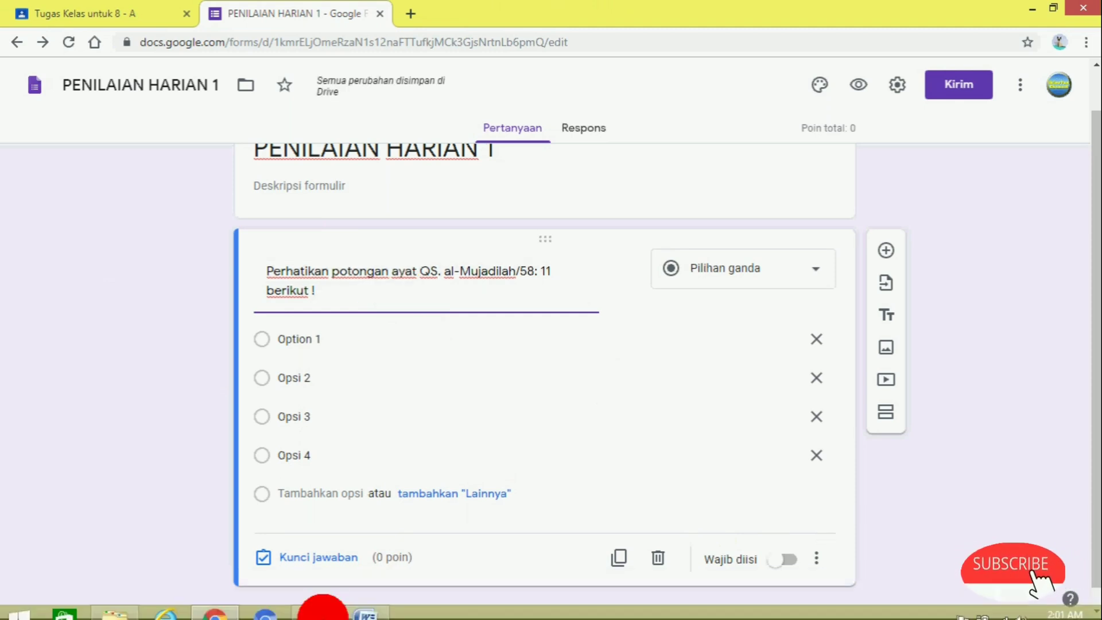
- Switch to the US-PAI 2020 Word document and compare question 1's Arabic verse picture with the question in the form
{"action": "left_click", "coordinate": [343, 608]}
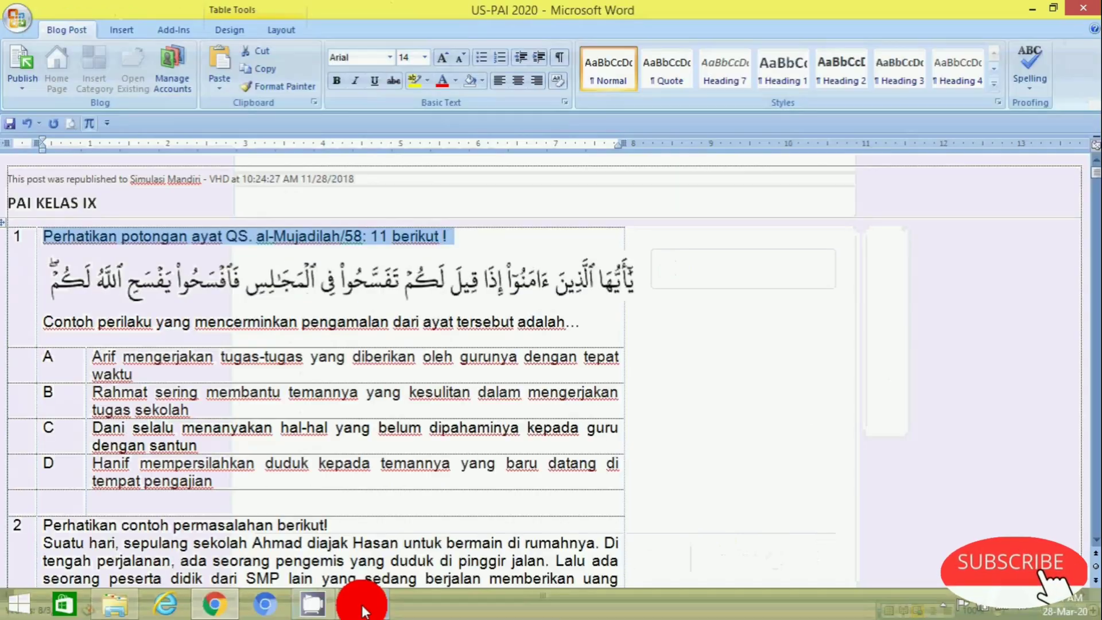
{"action": "left_click", "coordinate": [441, 281]}
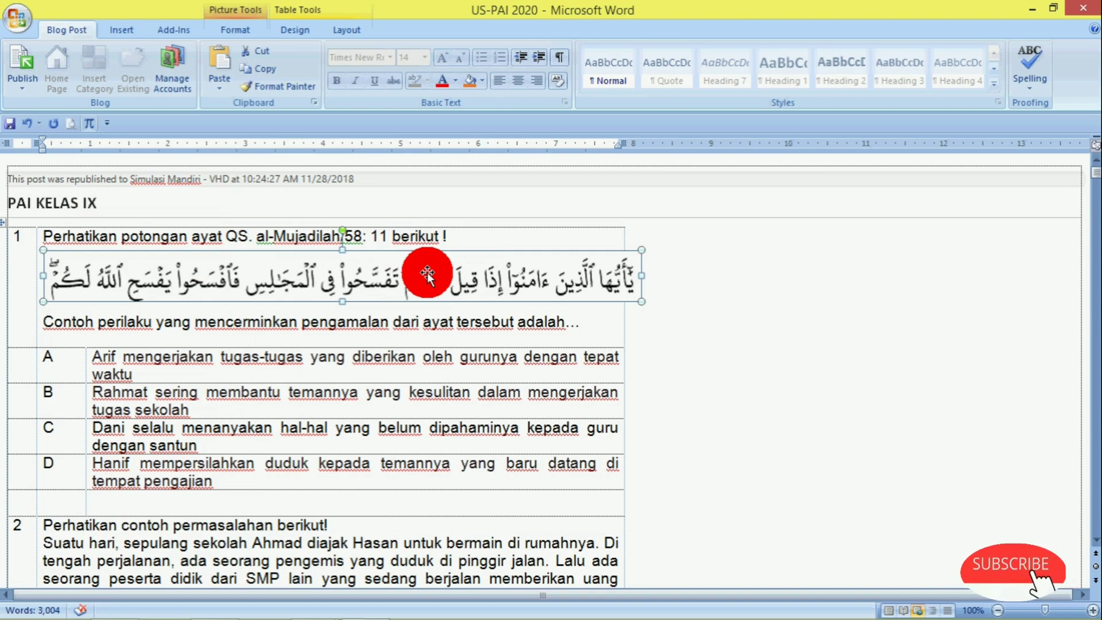
{"action": "mouse_move", "coordinate": [345, 609]}
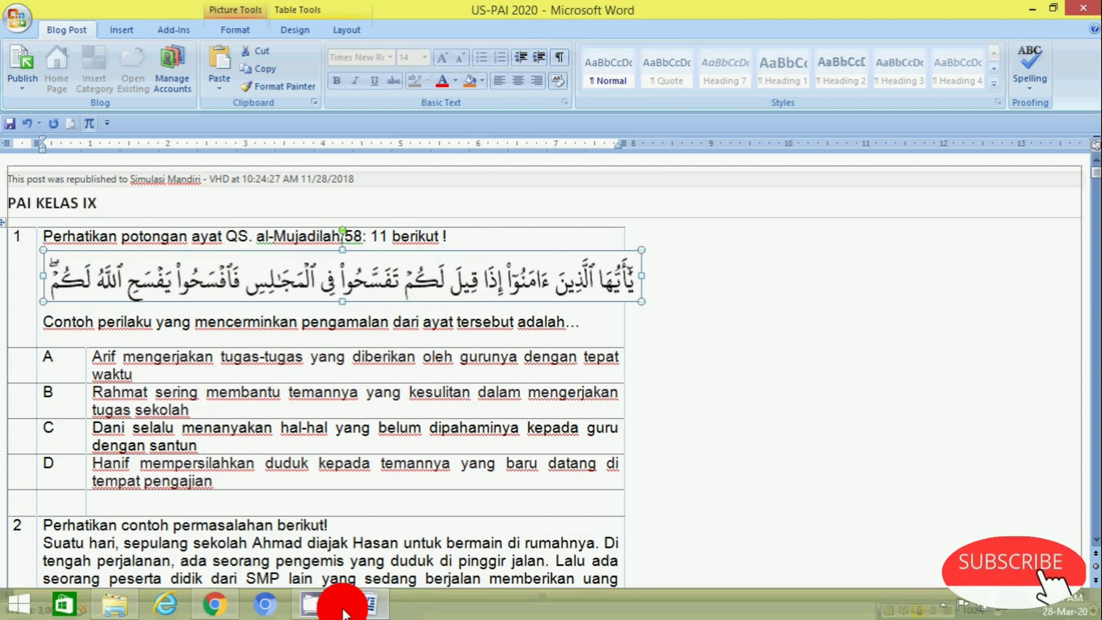
{"action": "left_click", "coordinate": [224, 606]}
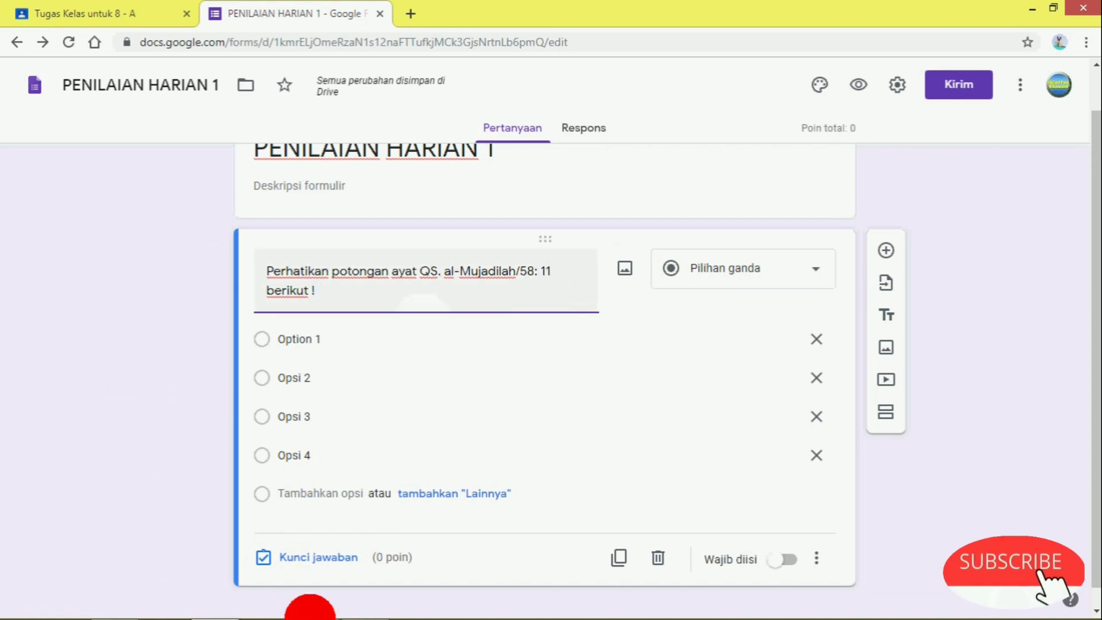
{"action": "mouse_move", "coordinate": [296, 611]}
{"action": "left_click", "coordinate": [367, 602]}
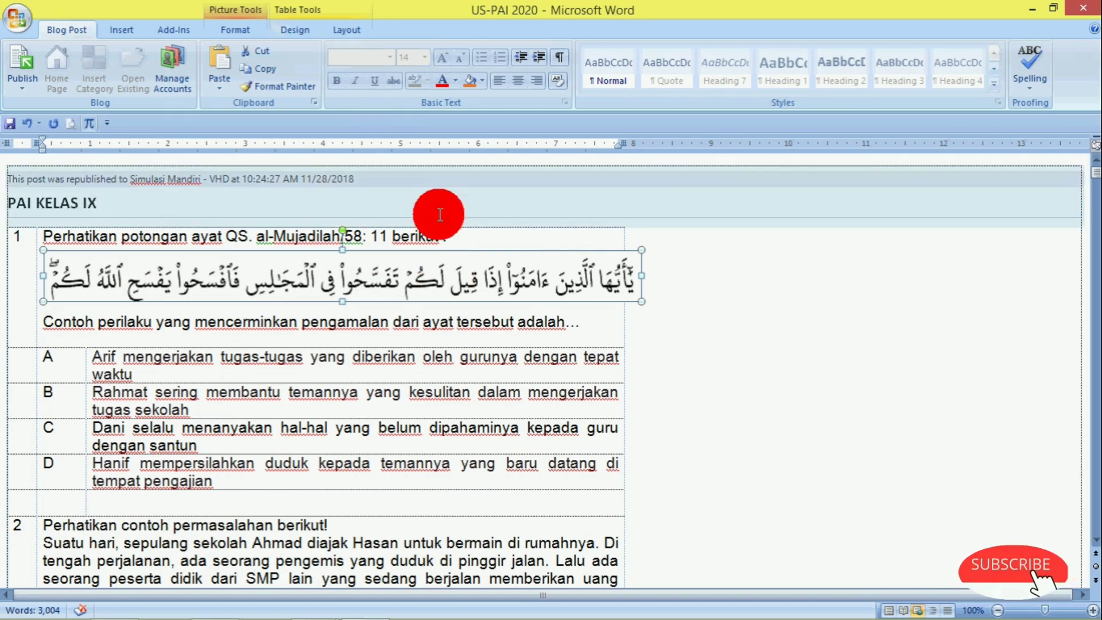
- Minimize the US-PAI 2020 document and launch Microsoft Office Word 2007 with a blank document
{"action": "left_click", "coordinate": [1030, 10]}
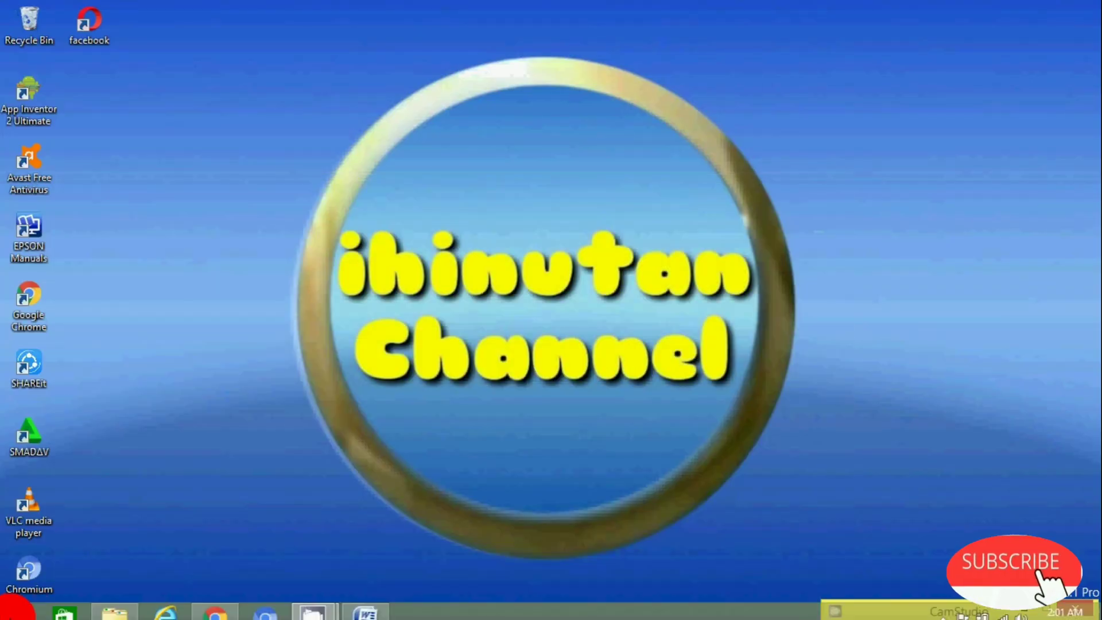
{"action": "left_click", "coordinate": [21, 608]}
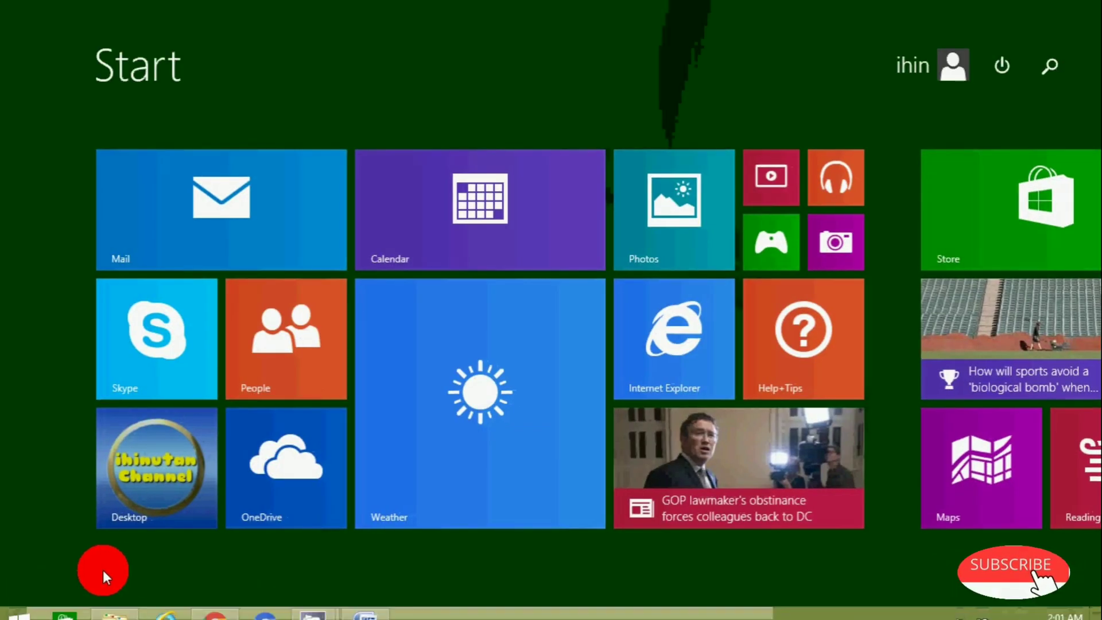
{"action": "left_click", "coordinate": [105, 576]}
{"action": "scroll", "coordinate": [286, 377], "scroll_direction": "down", "scroll_amount": 5}
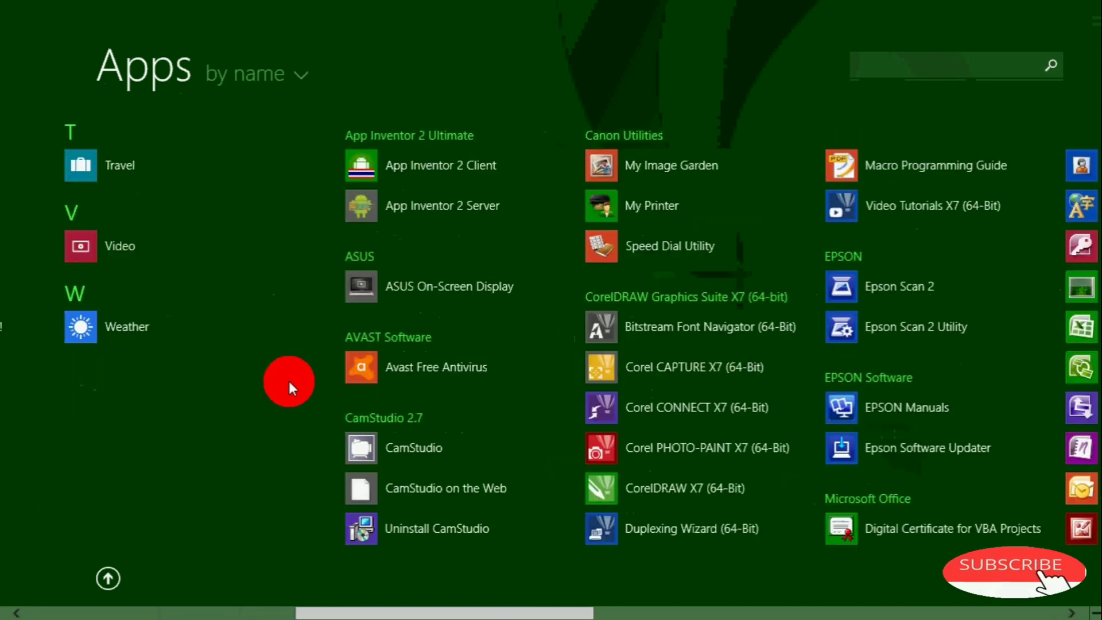
{"action": "scroll", "coordinate": [288, 377], "scroll_direction": "down", "scroll_amount": 6}
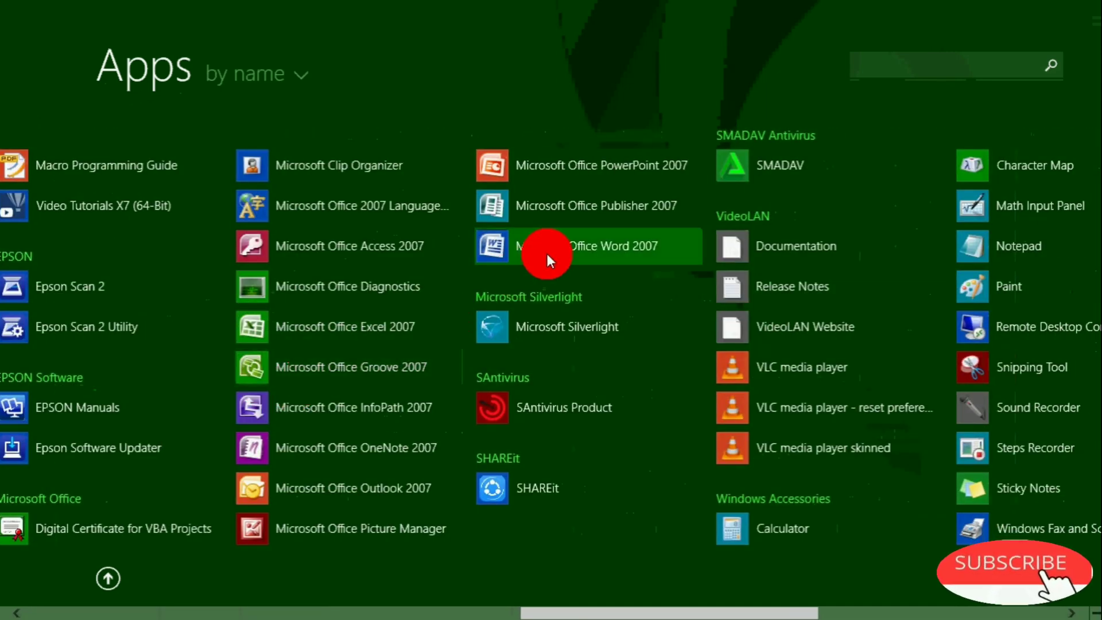
{"action": "left_click", "coordinate": [546, 254]}
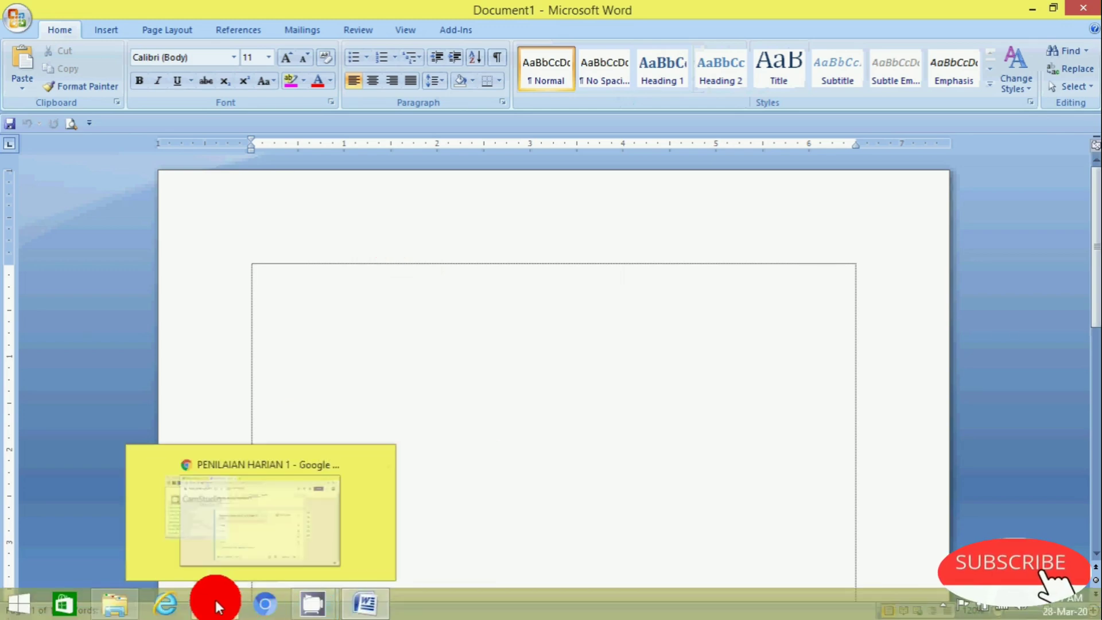
- Check the first question's text in the Google Forms quiz and return to the blank Word document
{"action": "left_click", "coordinate": [221, 602]}
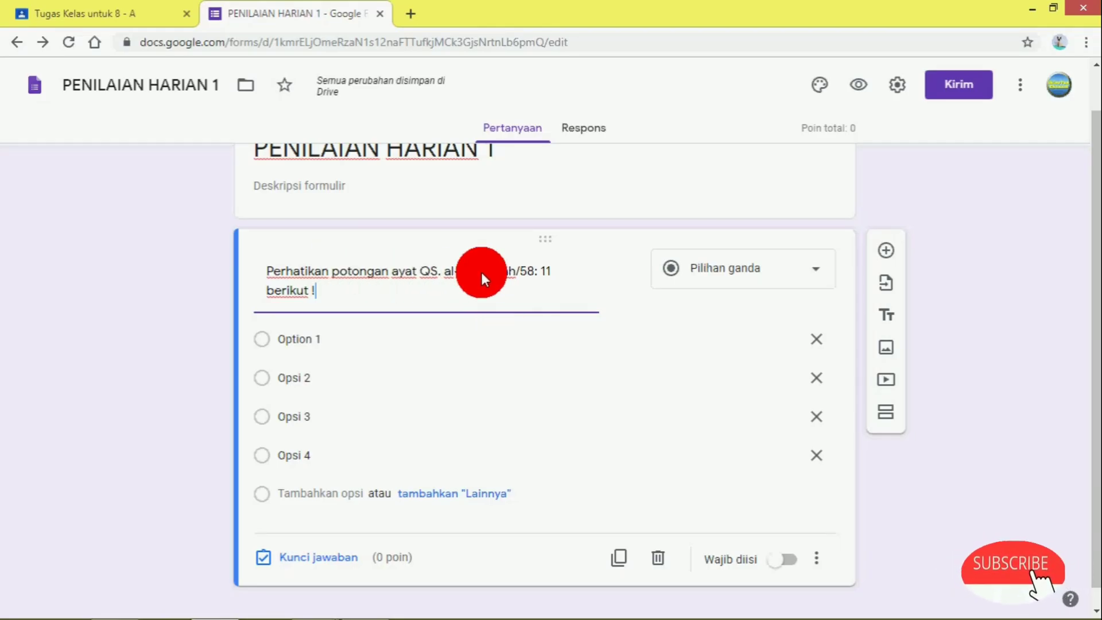
{"action": "left_click", "coordinate": [541, 277]}
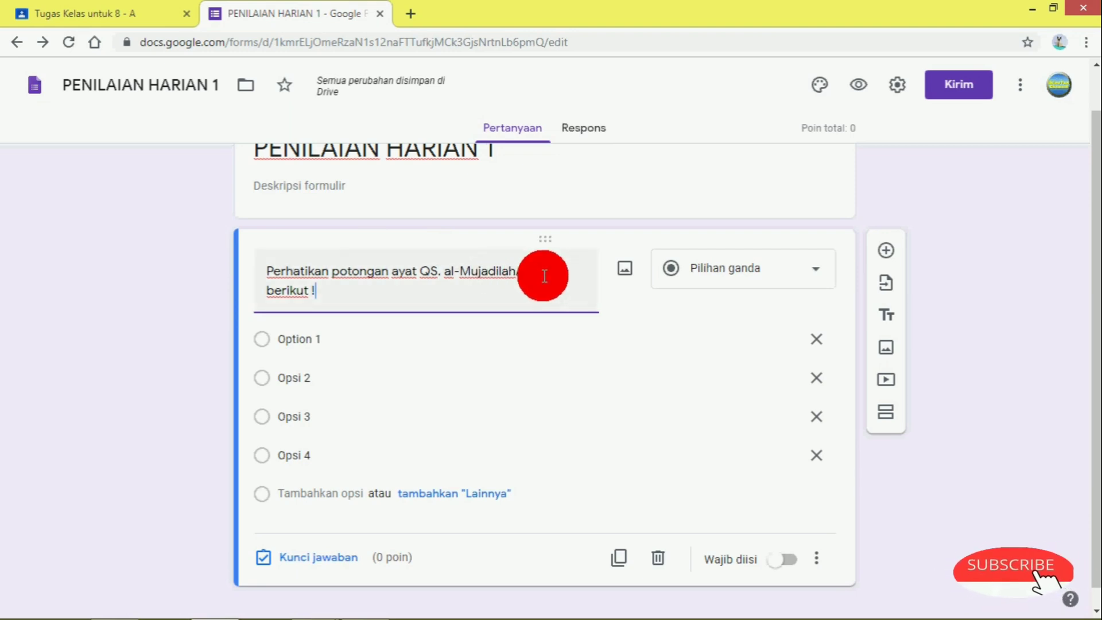
{"action": "left_click", "coordinate": [365, 603]}
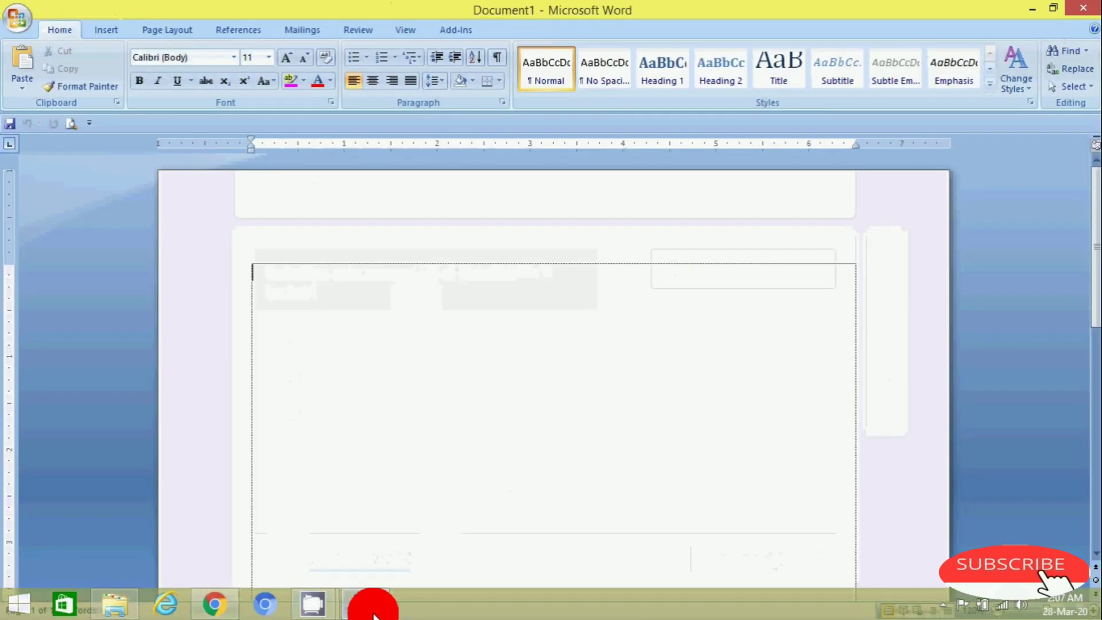
- Draw a rectangle about 5.17" wide and 1.12" high near the top of the page and make it accept text
{"action": "left_click", "coordinate": [108, 27]}
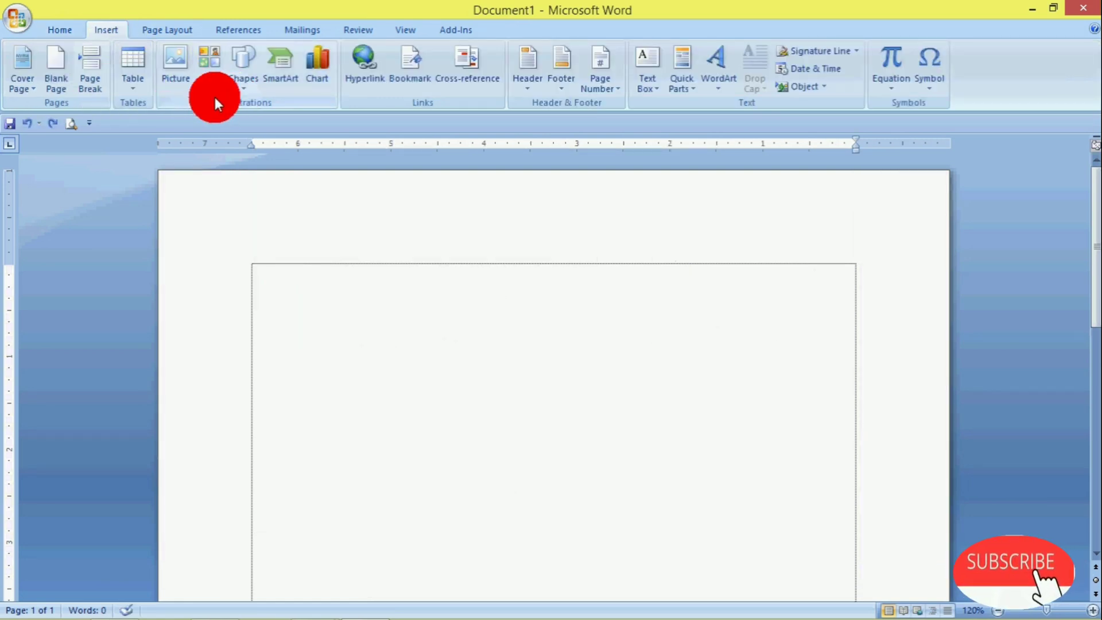
{"action": "left_click", "coordinate": [241, 88]}
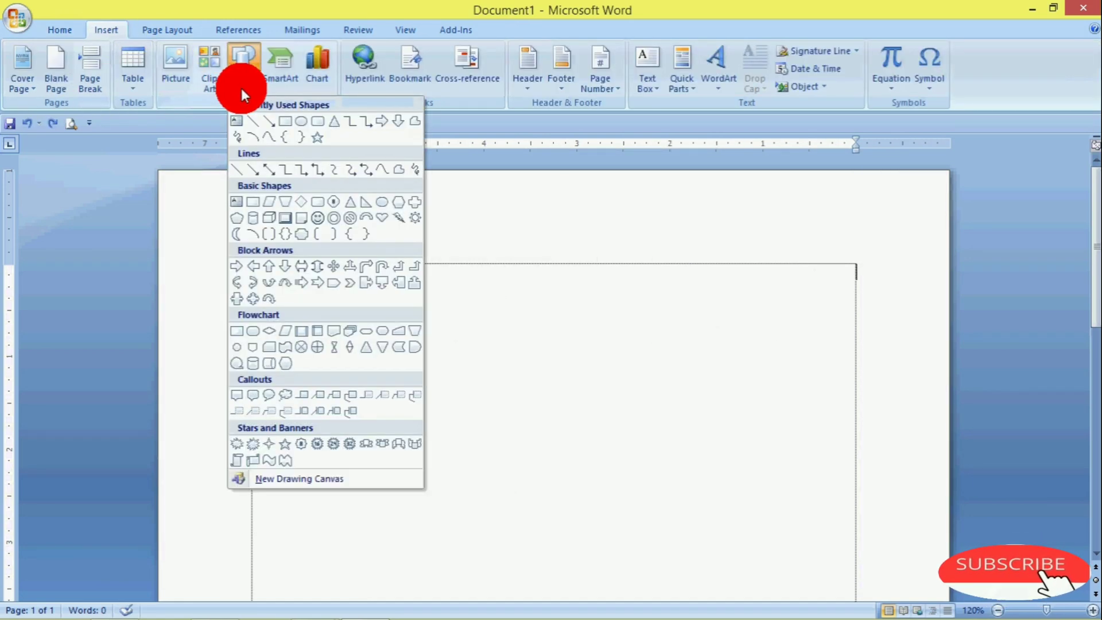
{"action": "left_click", "coordinate": [285, 119]}
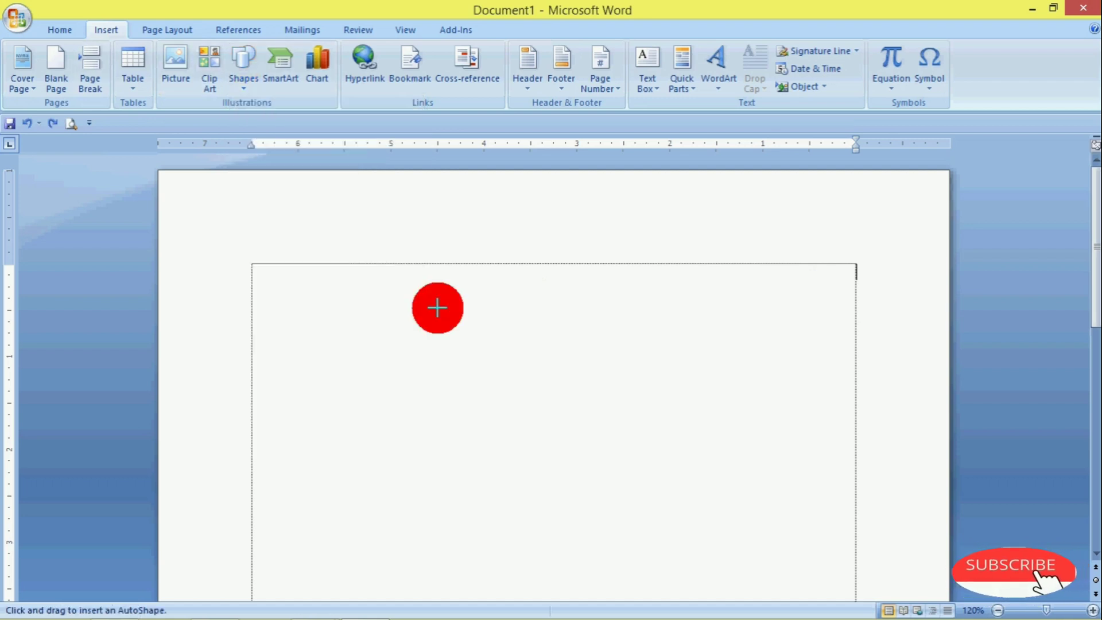
{"action": "left_click_drag", "start_coordinate": [362, 291], "coordinate": [850, 399]}
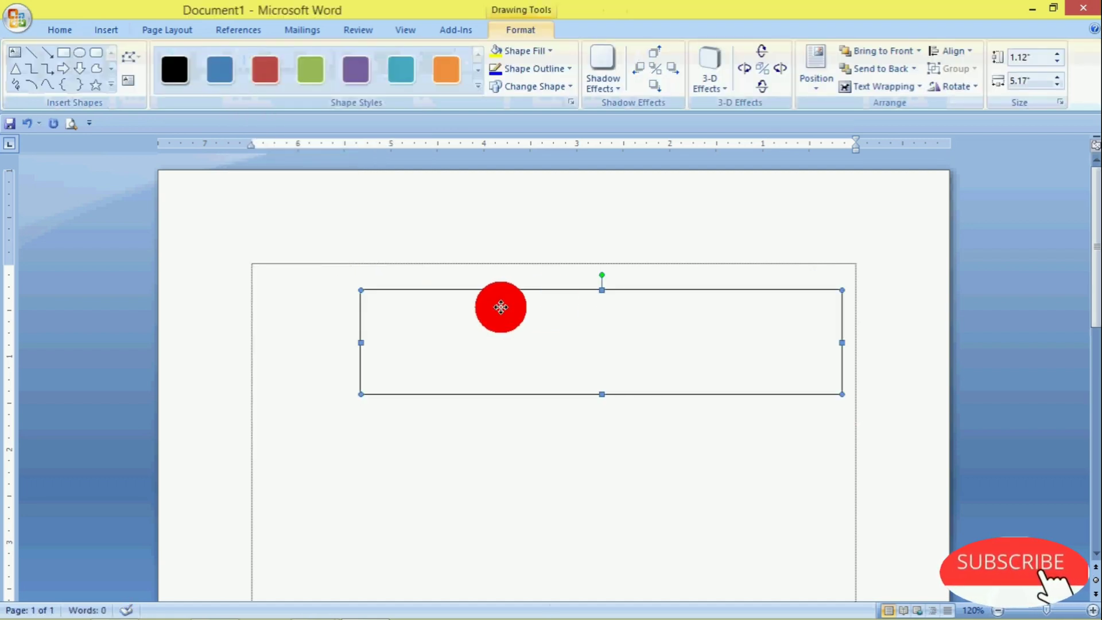
{"action": "left_click_drag", "start_coordinate": [491, 305], "coordinate": [436, 310]}
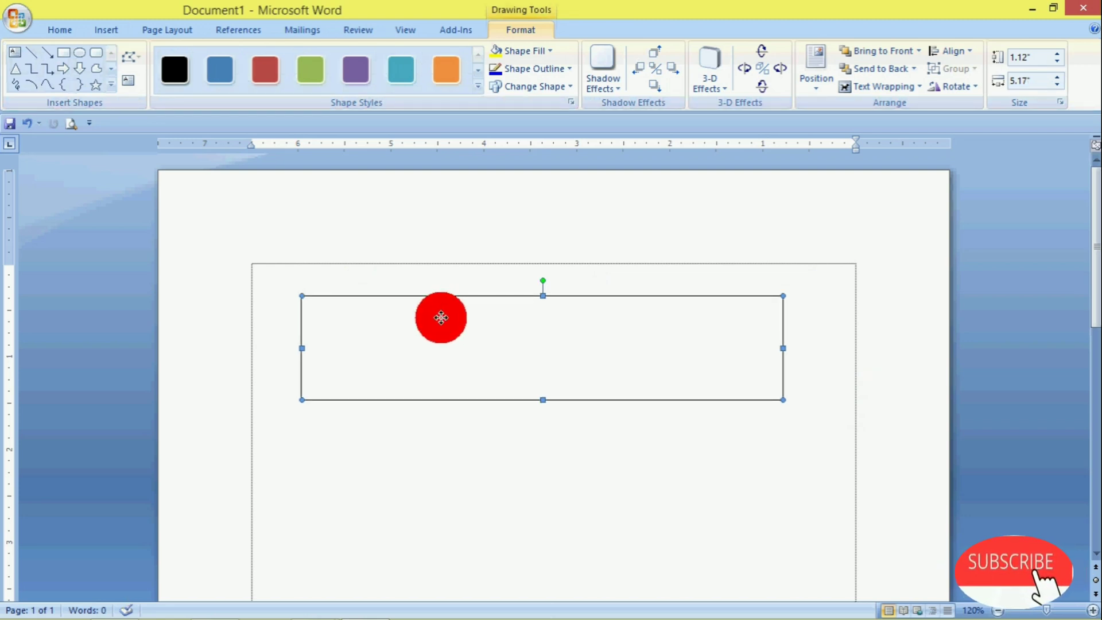
{"action": "right_click", "coordinate": [441, 317]}
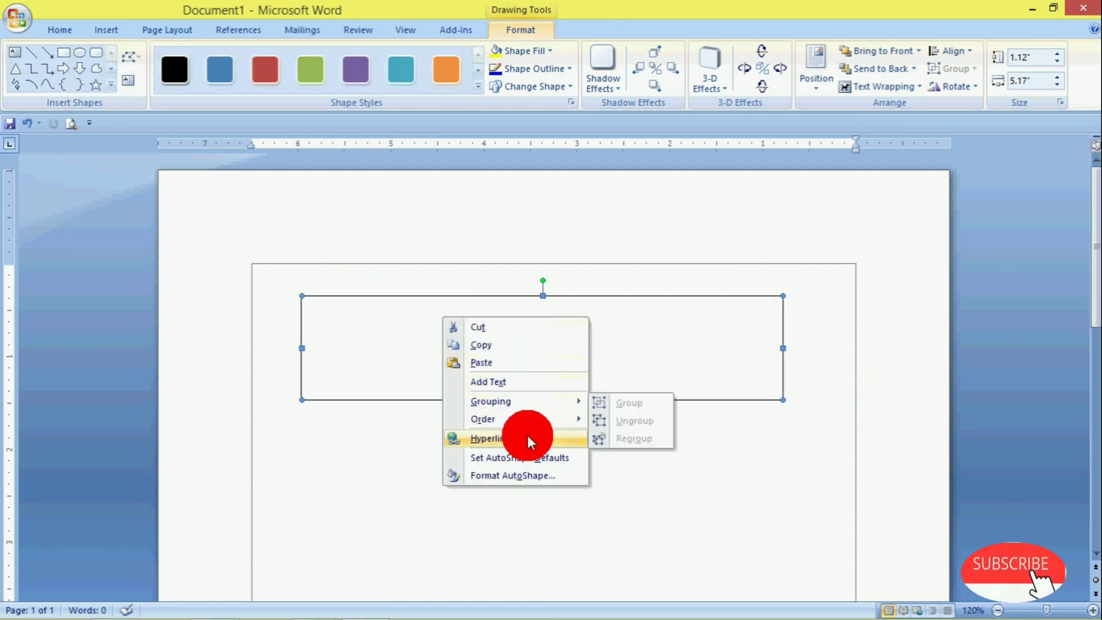
{"action": "left_click", "coordinate": [493, 383]}
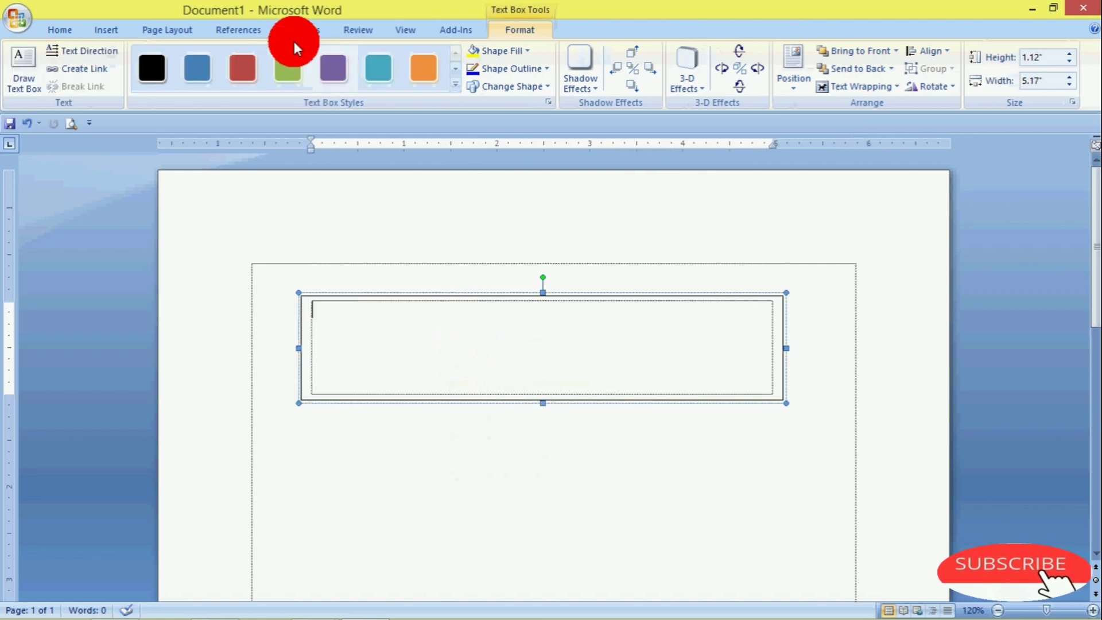
- Start the Al-Quran add-in's verse insertion for the rectangle and choose 058. Al Mujaadilah as the surat
{"action": "left_click", "coordinate": [466, 29]}
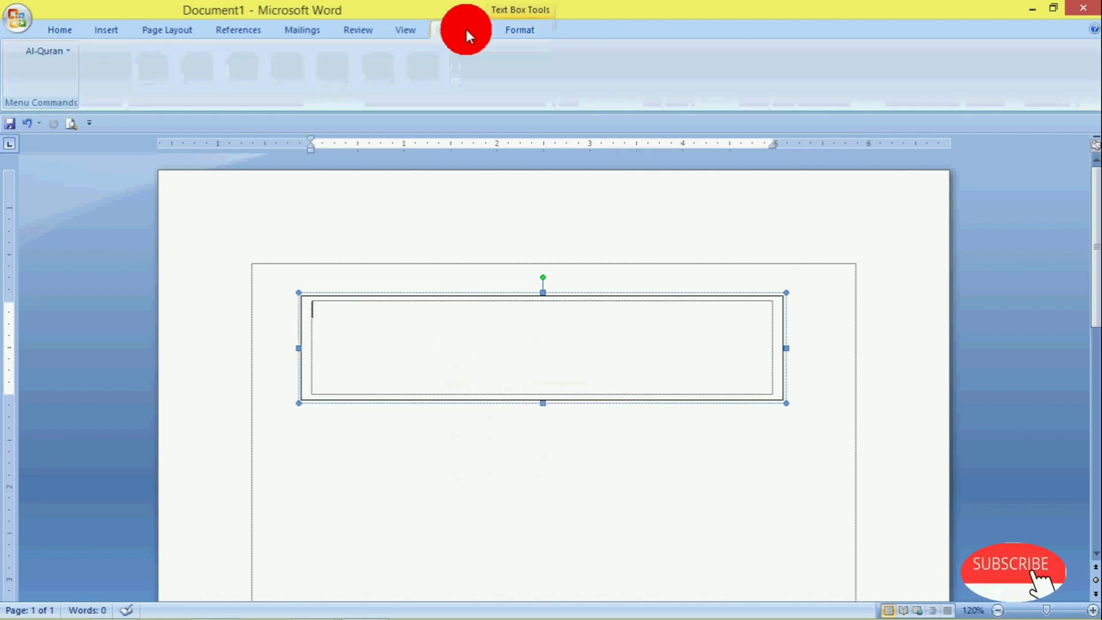
{"action": "left_click", "coordinate": [63, 51]}
{"action": "left_click", "coordinate": [68, 86]}
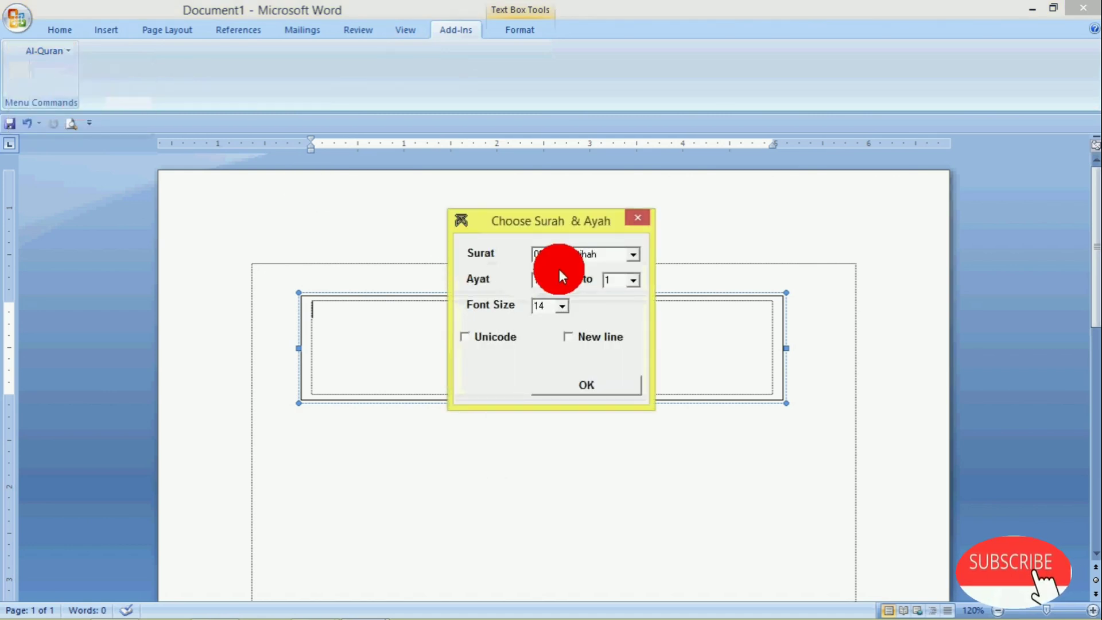
{"action": "left_click", "coordinate": [634, 254]}
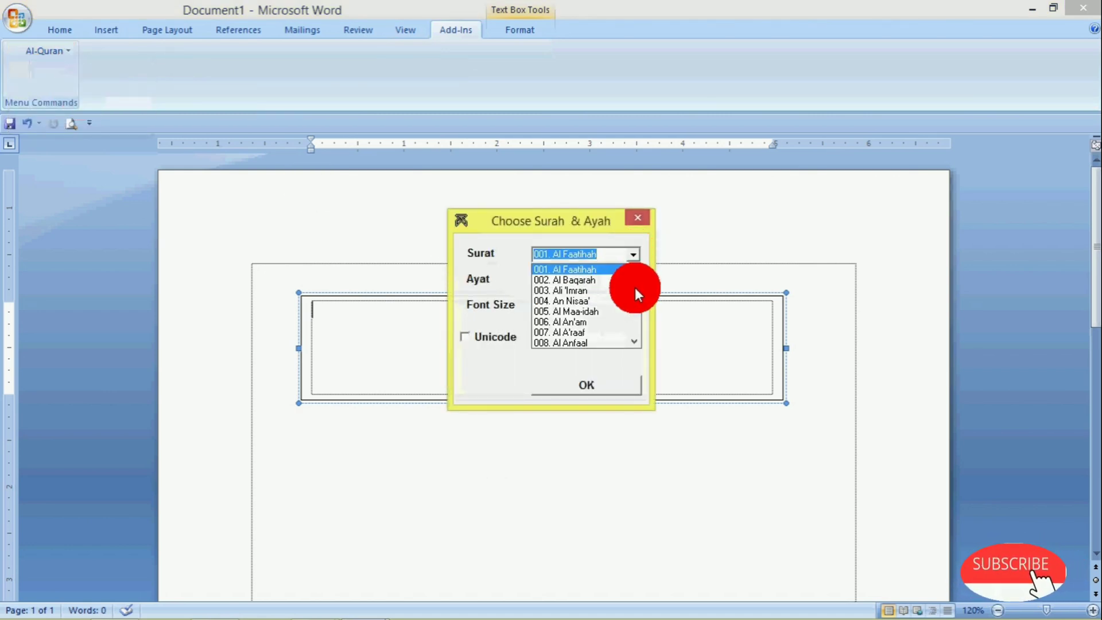
{"action": "mouse_move", "coordinate": [635, 288]}
{"action": "left_mouse_down"}
{"action": "mouse_move", "coordinate": [638, 331]}
{"action": "mouse_move", "coordinate": [637, 309]}
{"action": "left_mouse_up"}
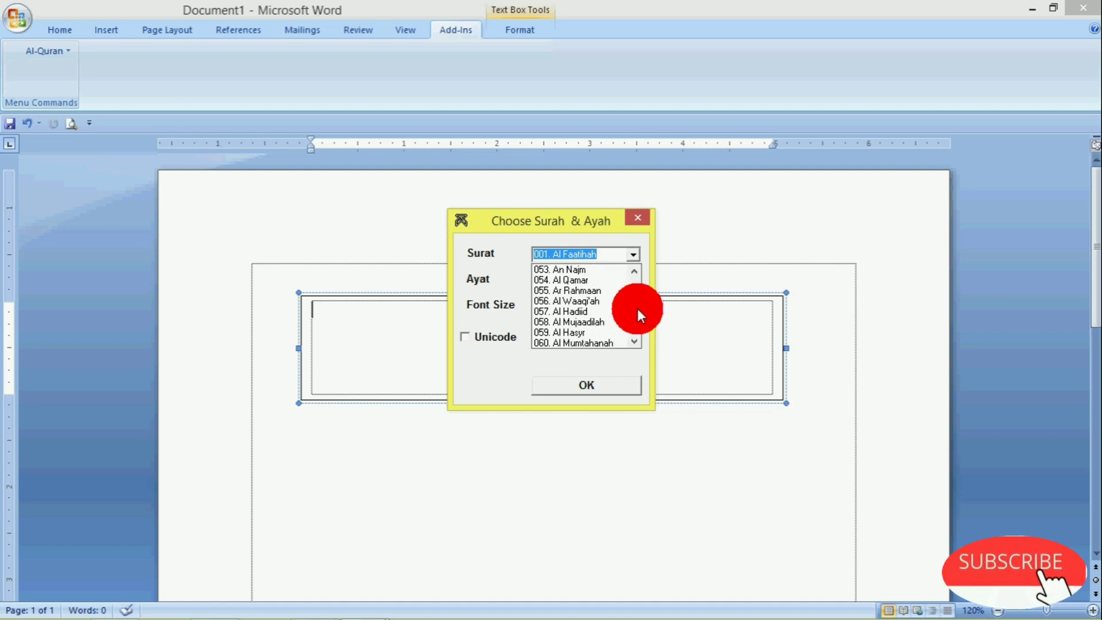
{"action": "left_click", "coordinate": [594, 319]}
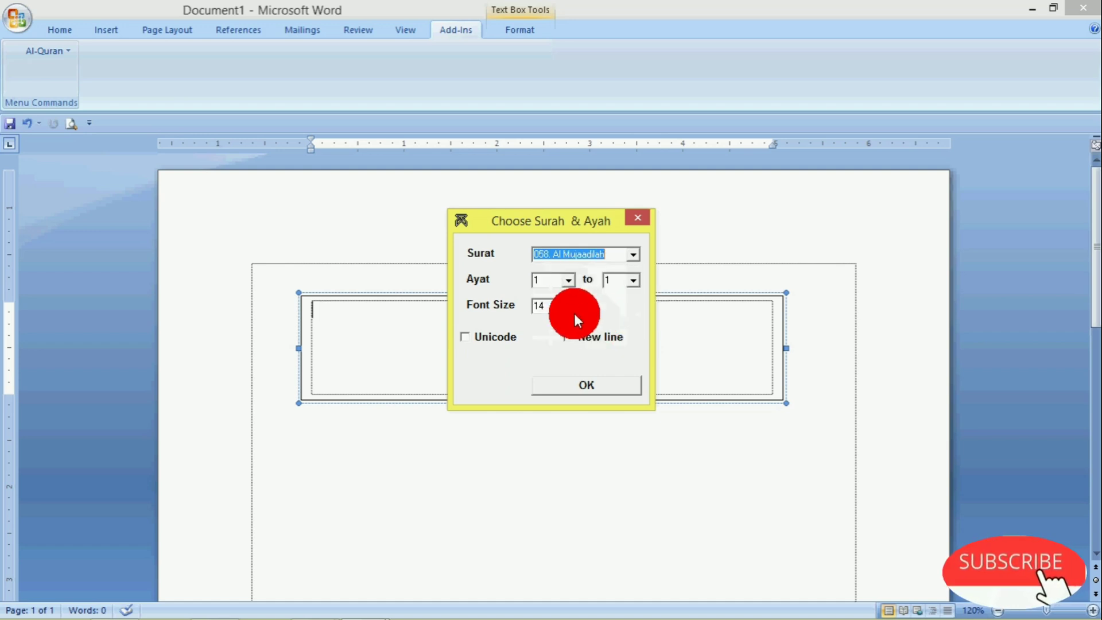
- Set the ayat range to 11 to 11 and insert the verse into the rectangle
{"action": "left_click", "coordinate": [559, 279]}
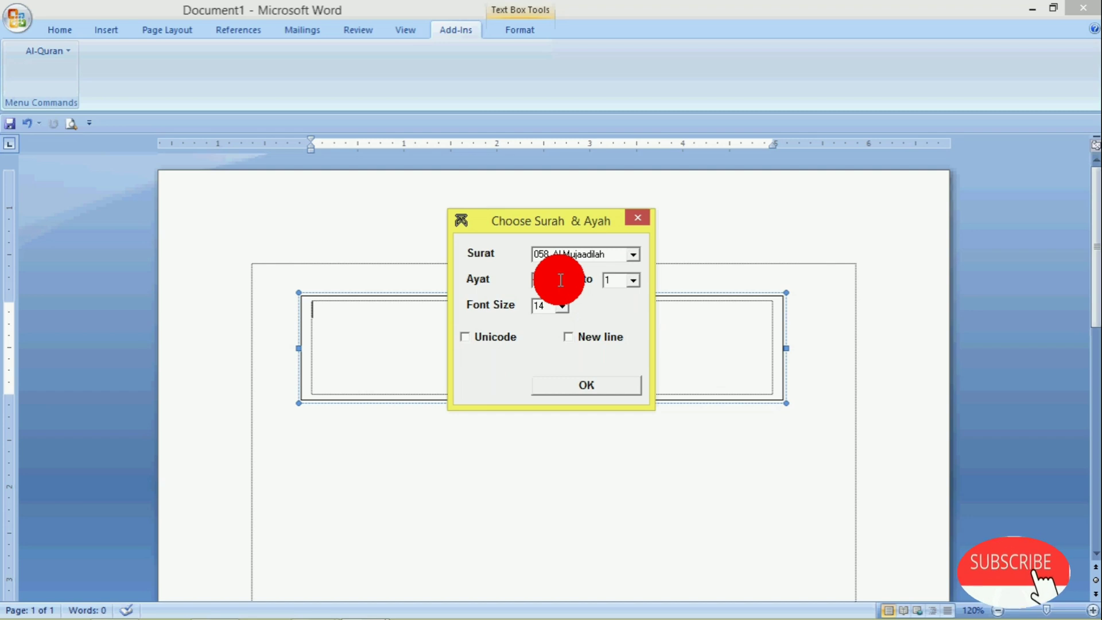
{"action": "type", "text": "11"}
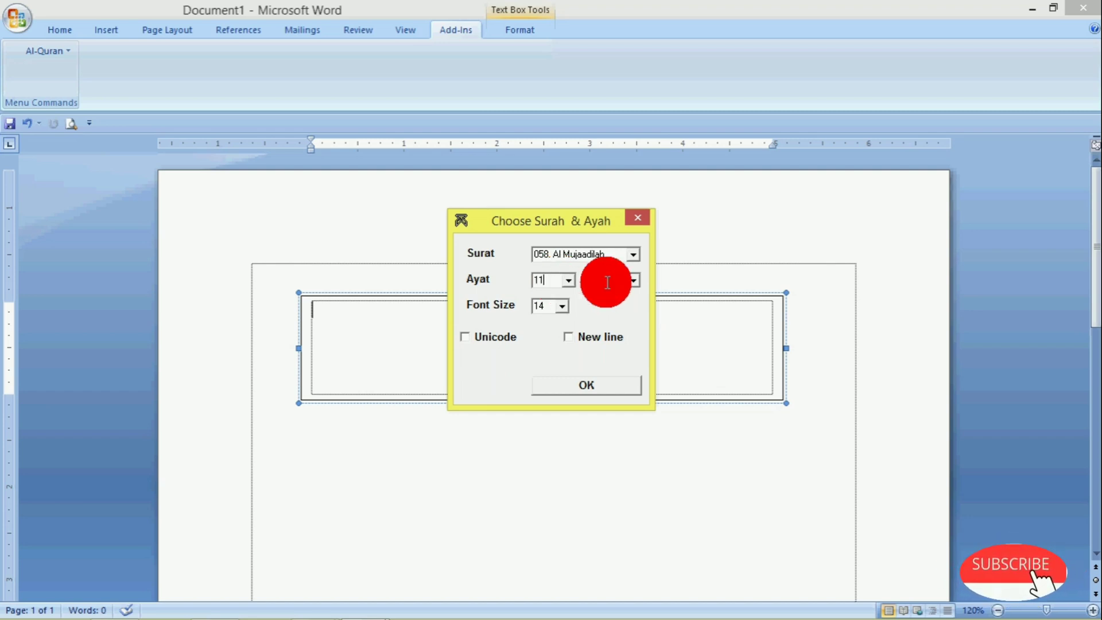
{"action": "left_click", "coordinate": [633, 279]}
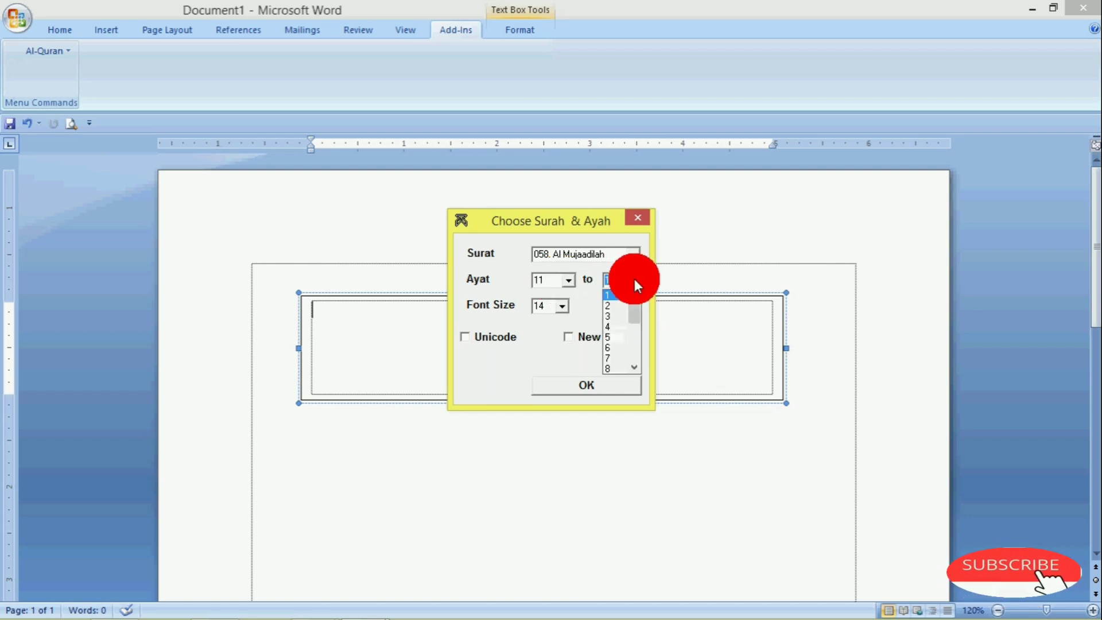
{"action": "type", "text": "11"}
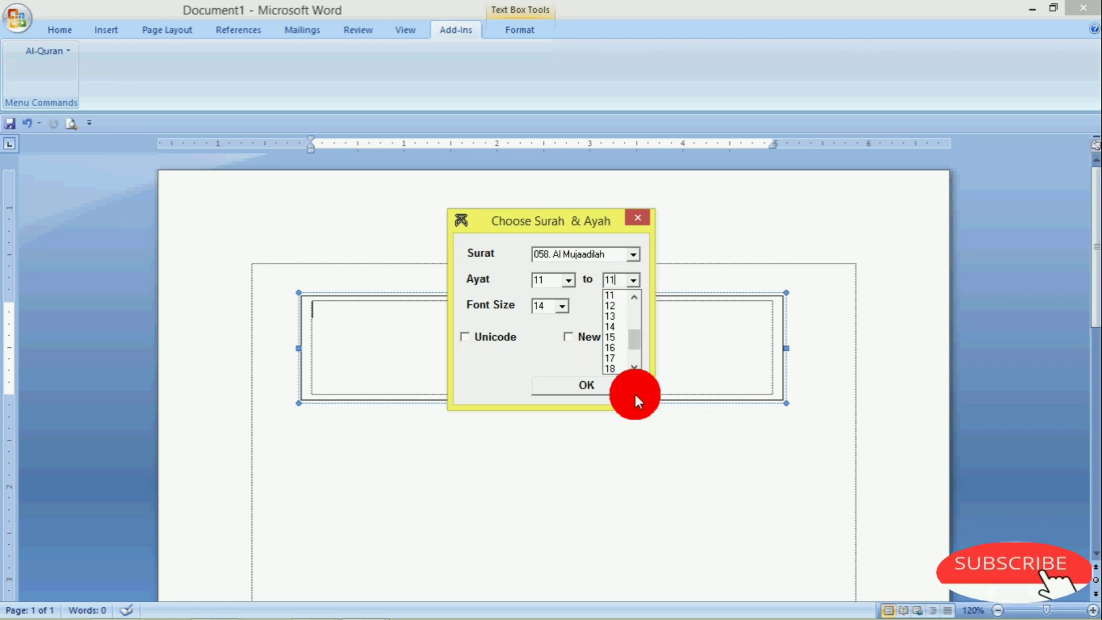
{"action": "left_click", "coordinate": [588, 383]}
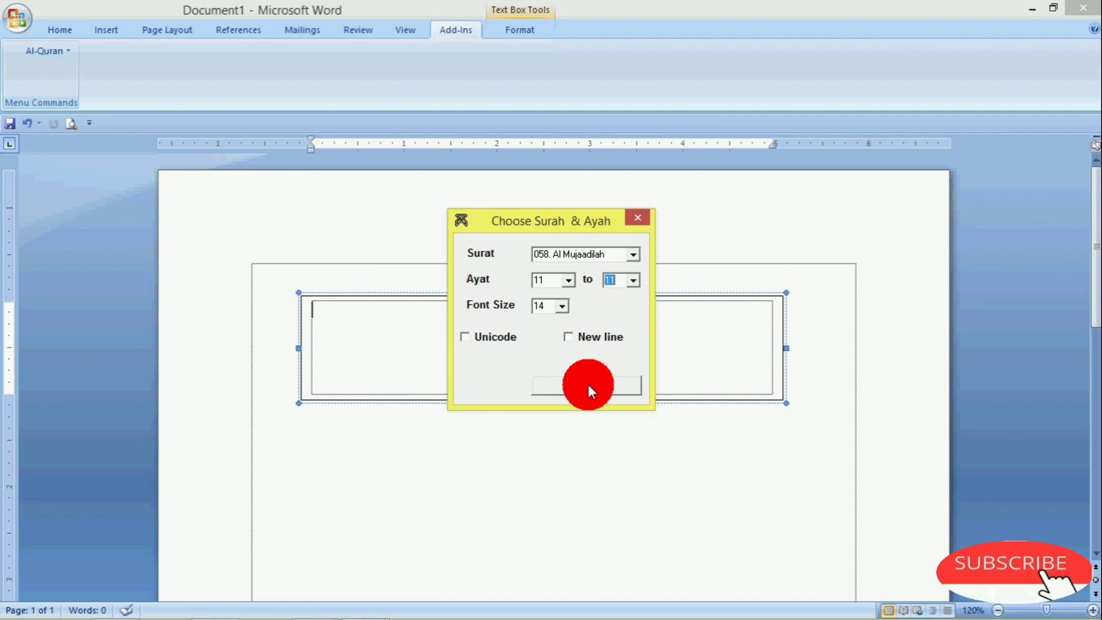
{"action": "left_click", "coordinate": [587, 384]}
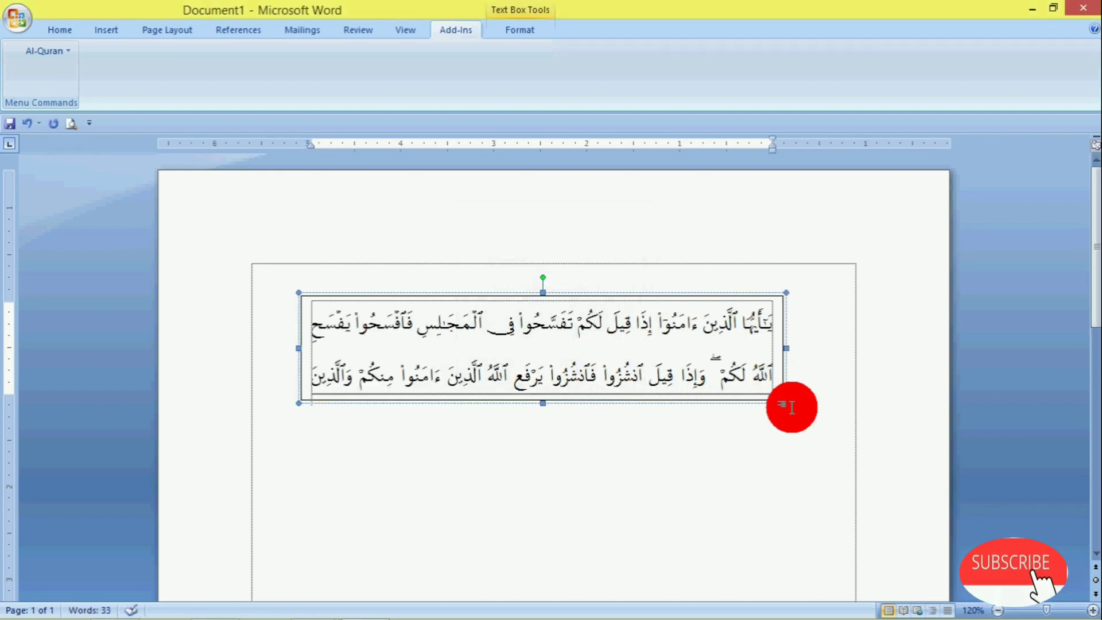
- Enlarge the text box downward and to both sides so that the whole verse fits inside it
{"action": "left_click", "coordinate": [836, 453]}
{"action": "left_click_drag", "start_coordinate": [836, 454], "coordinate": [842, 459]}
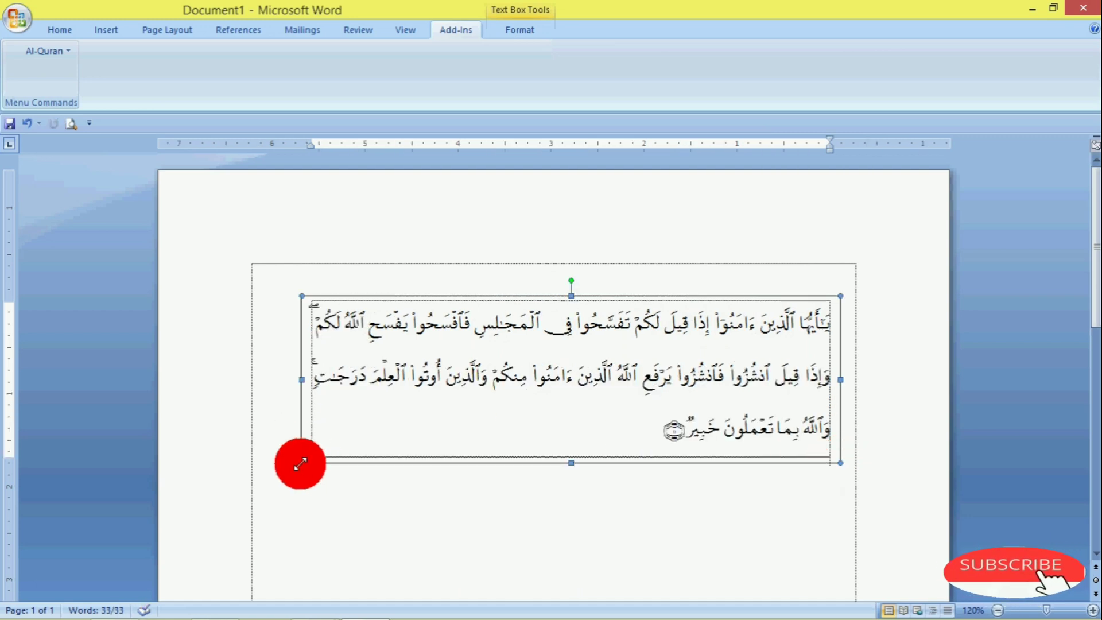
{"action": "left_click_drag", "start_coordinate": [302, 463], "coordinate": [256, 488]}
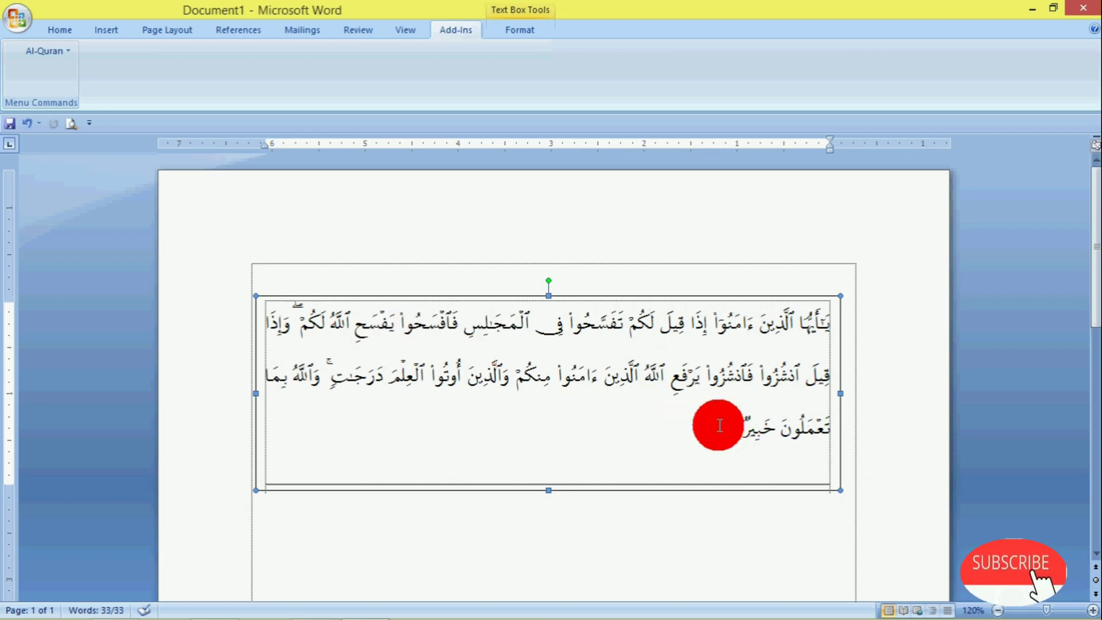
- Delete the verse text from the start of its second line up to the ayah number mark
{"action": "left_click_drag", "start_coordinate": [713, 437], "coordinate": [811, 370]}
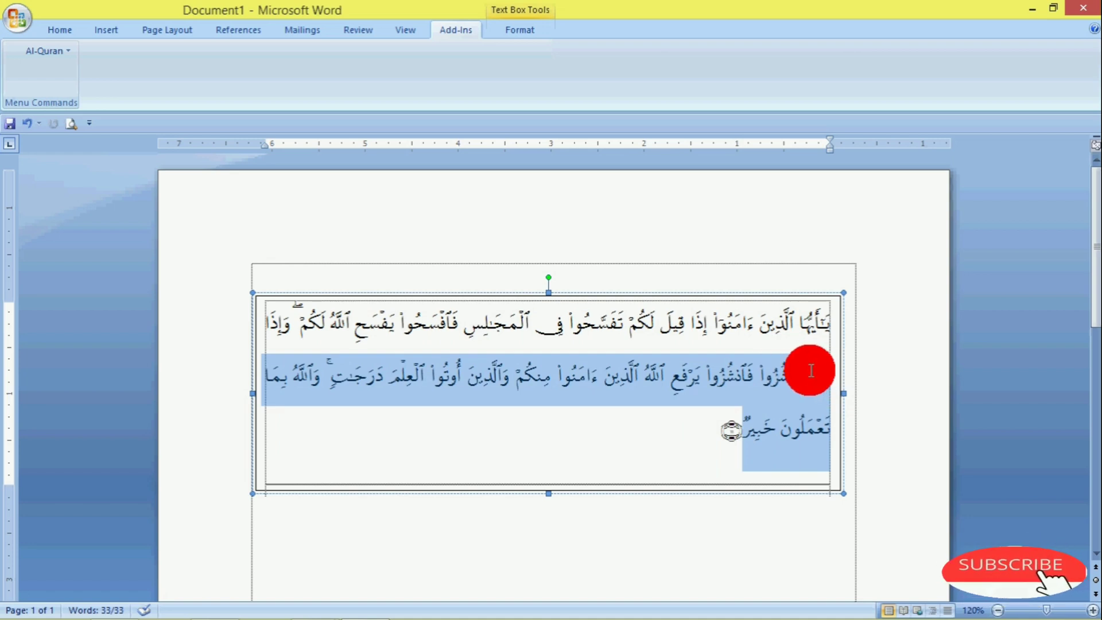
{"action": "key", "text": "Delete"}
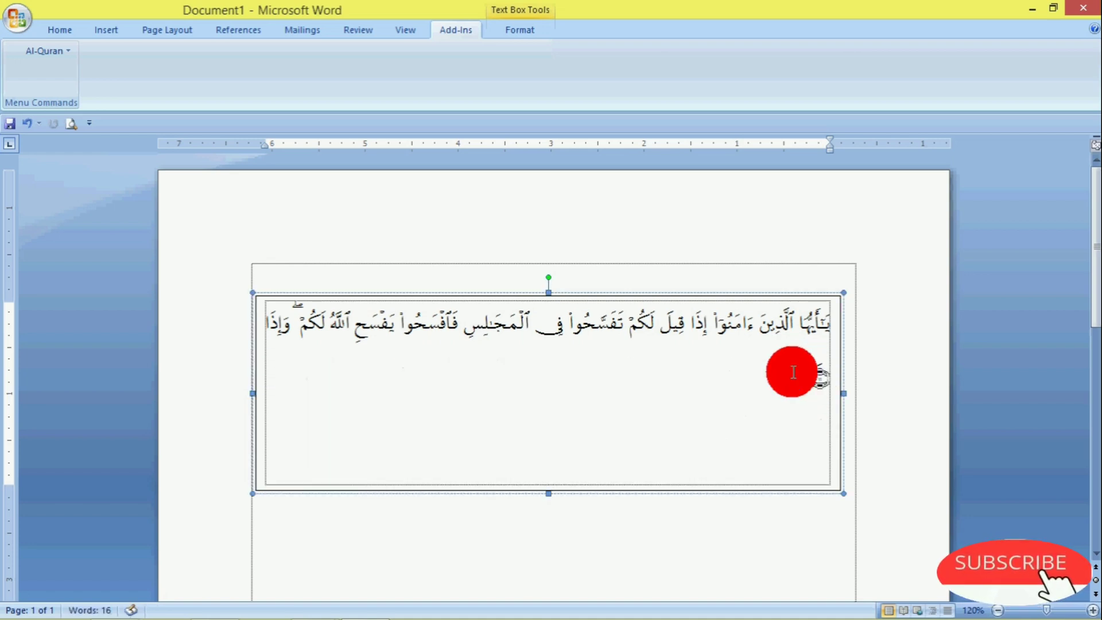
- Delete the last word before the ayah number mark and reduce the text box's height to fit the single line of verse
{"action": "left_click_drag", "start_coordinate": [296, 323], "coordinate": [268, 324]}
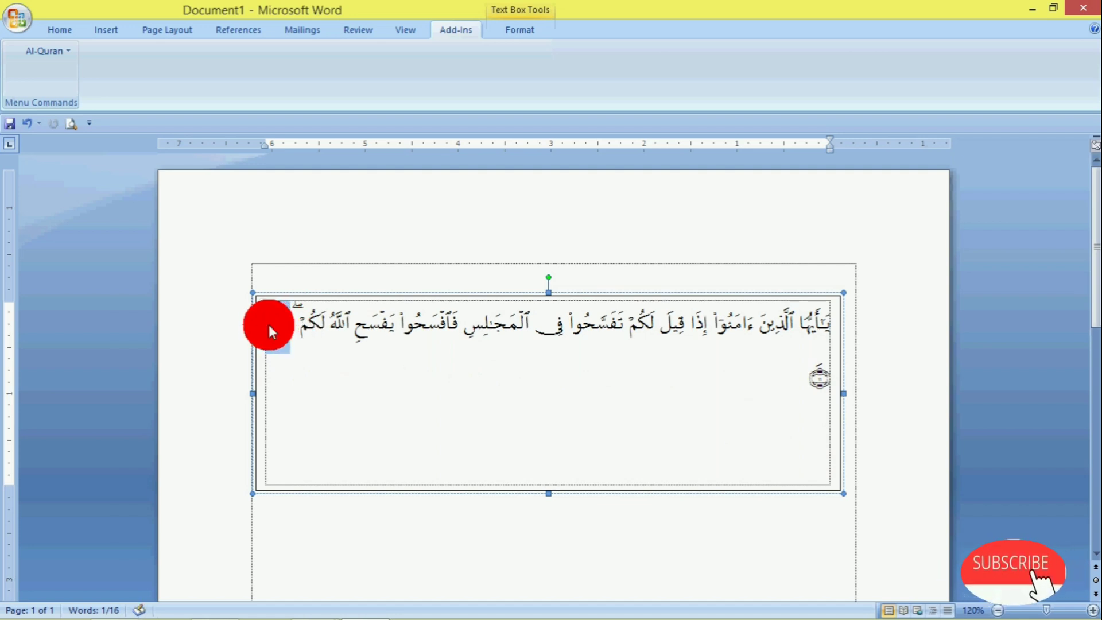
{"action": "key", "text": "Delete"}
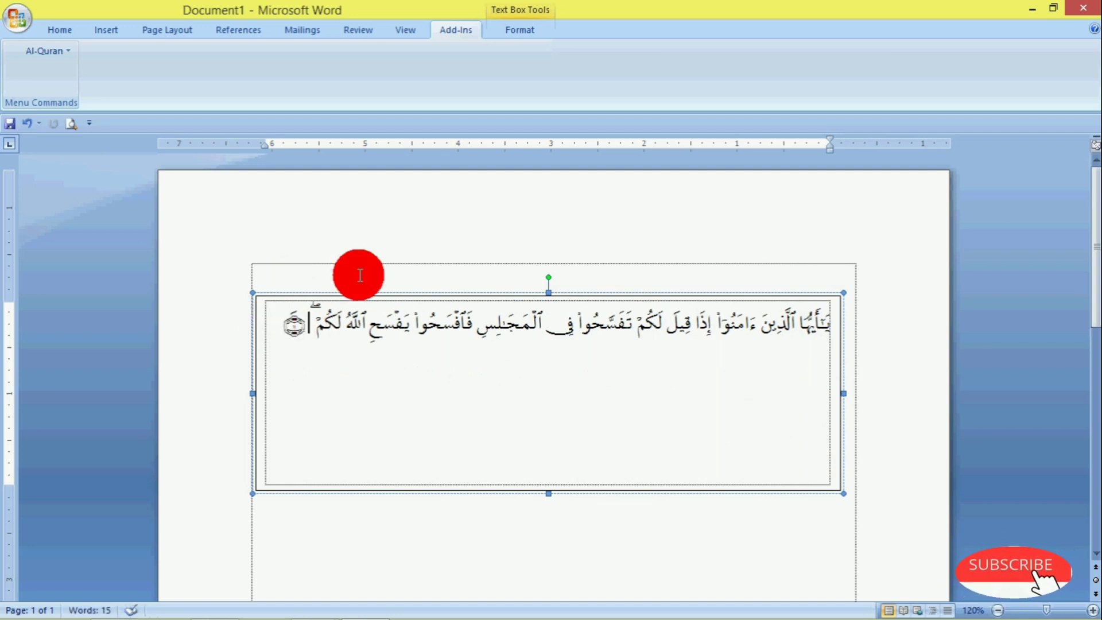
{"action": "left_click", "coordinate": [557, 379]}
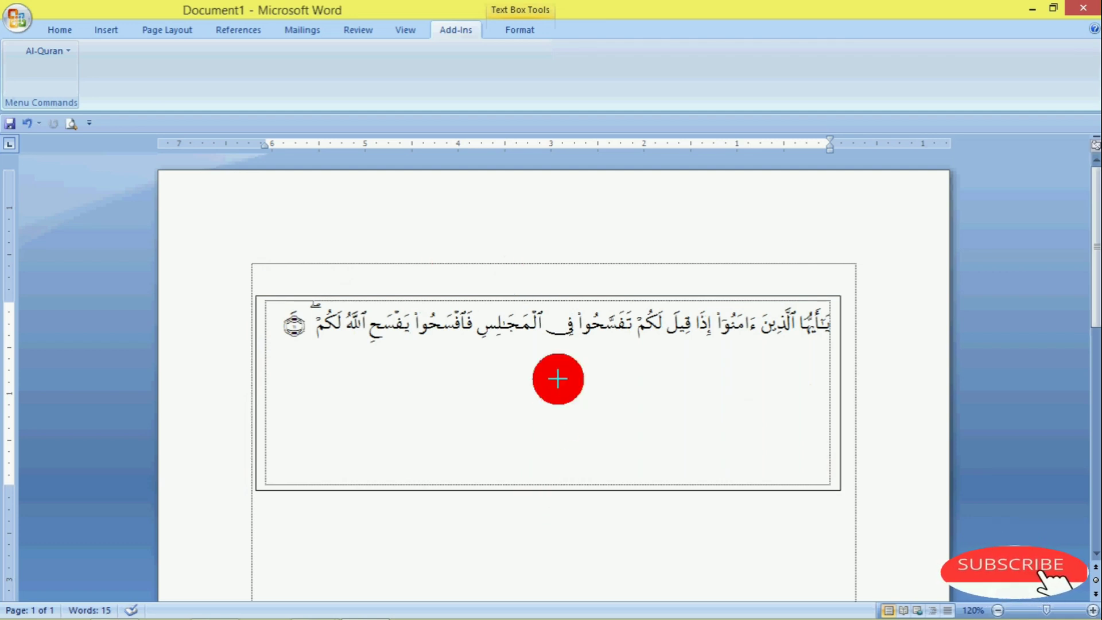
{"action": "left_click_drag", "start_coordinate": [558, 379], "coordinate": [560, 356]}
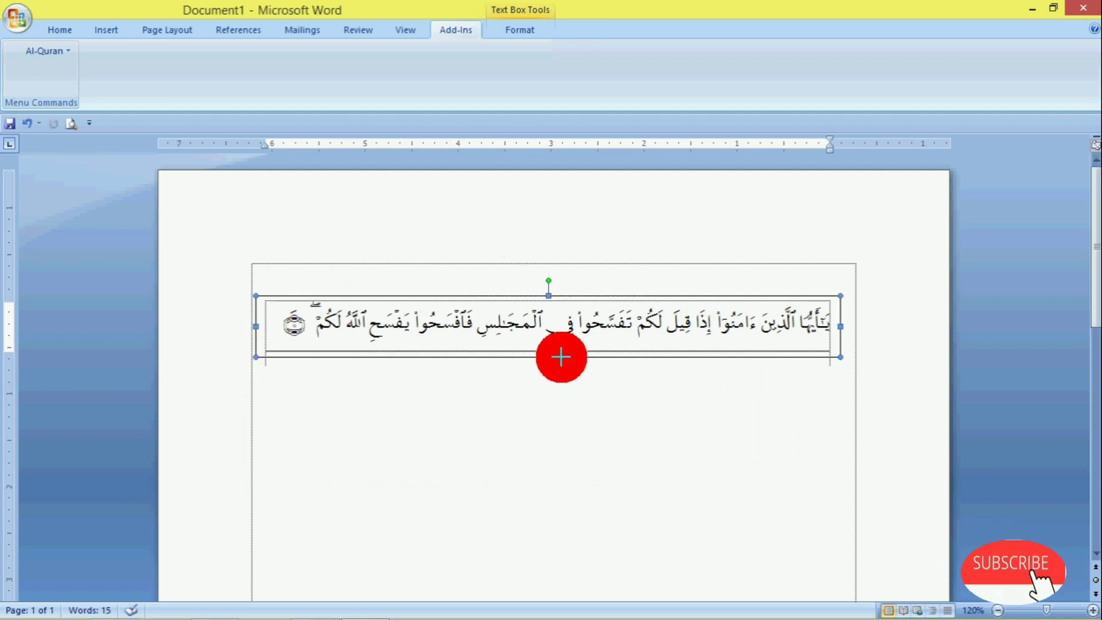
- Format the verse's text box with No Color for both its line and its fill
{"action": "right_click", "coordinate": [594, 355]}
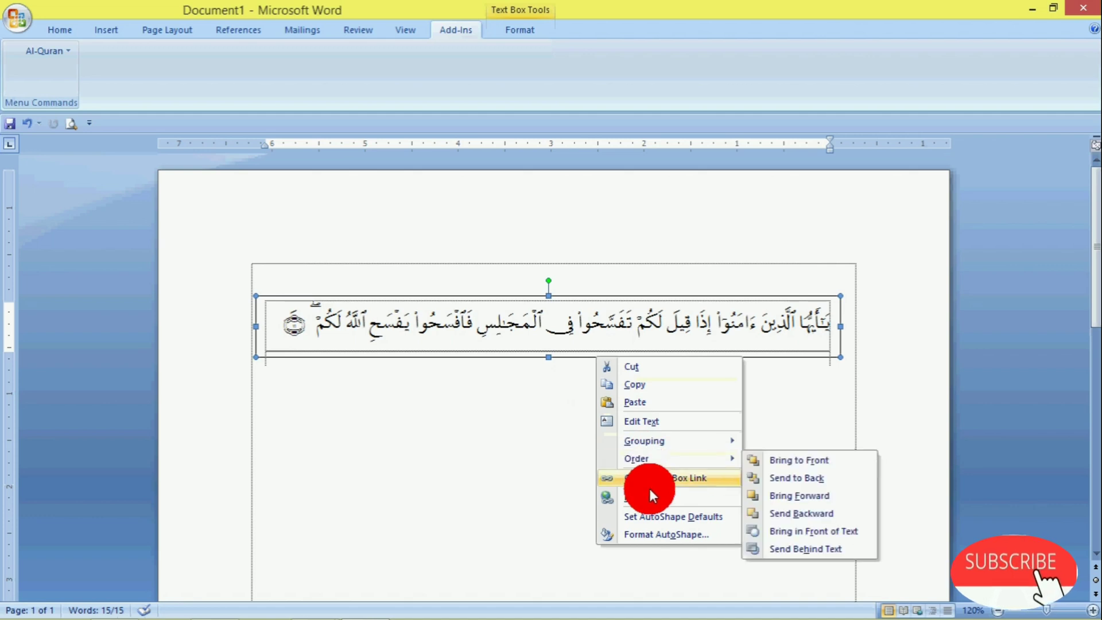
{"action": "mouse_move", "coordinate": [648, 473]}
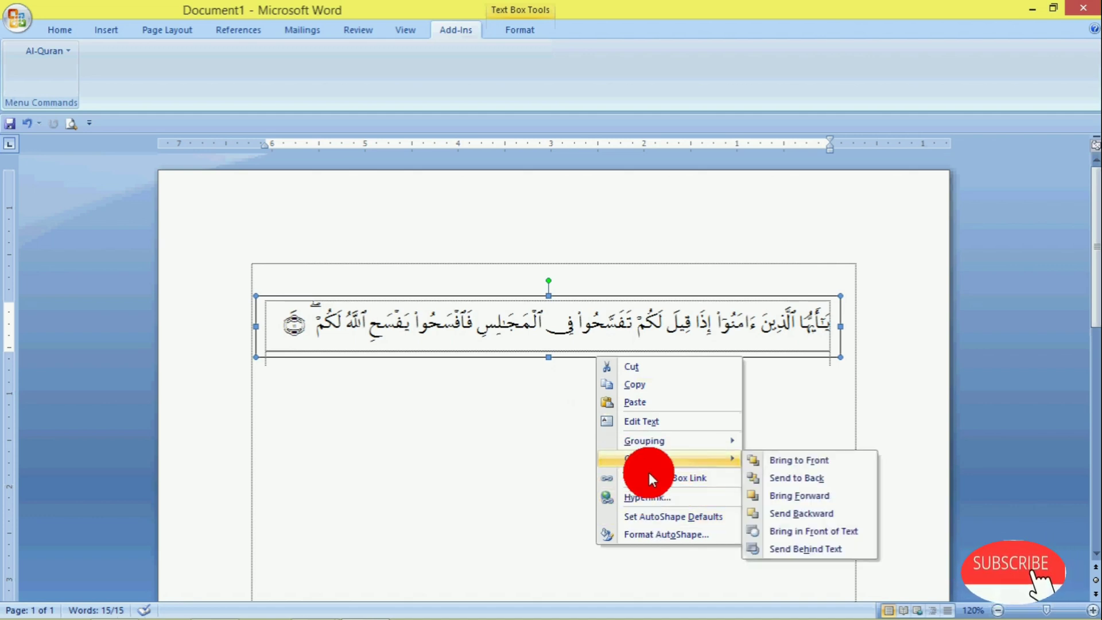
{"action": "left_click", "coordinate": [652, 531]}
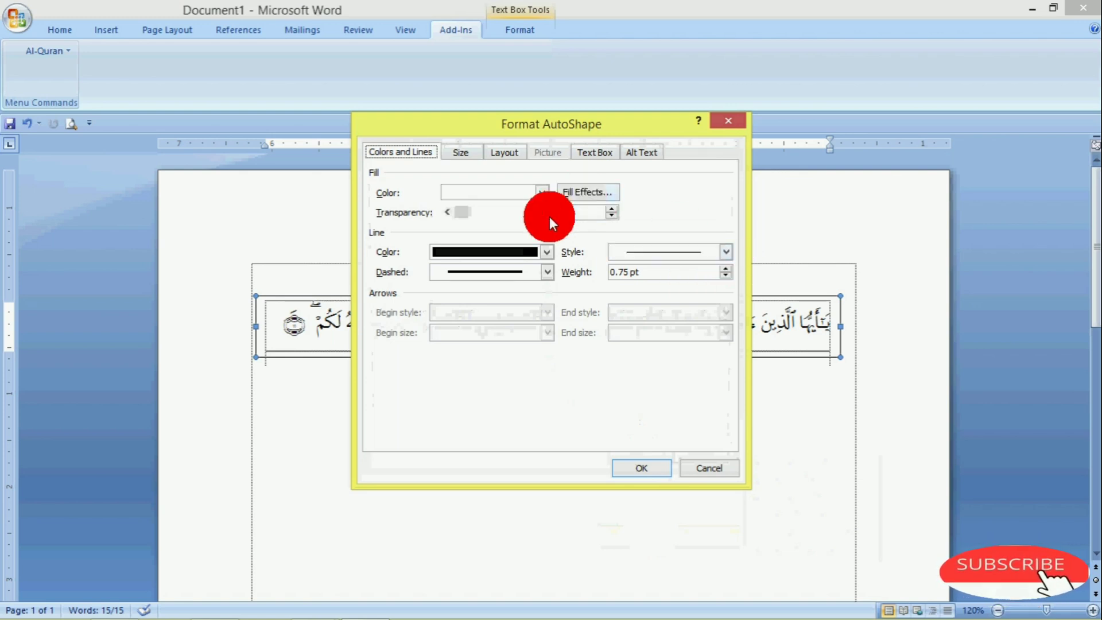
{"action": "left_click", "coordinate": [546, 251]}
{"action": "left_click", "coordinate": [479, 386]}
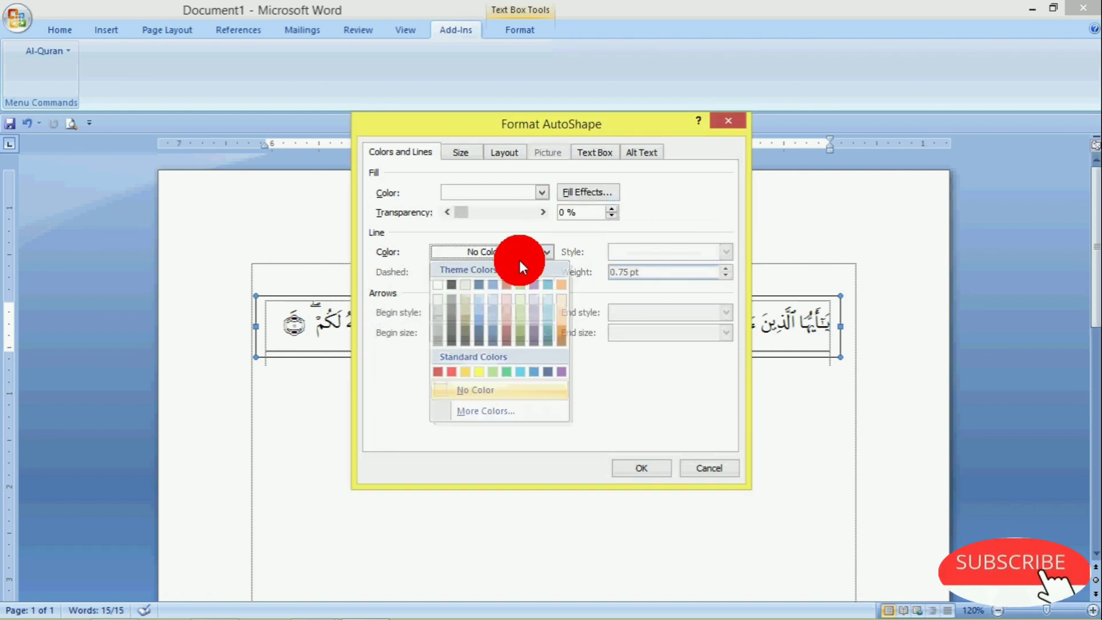
{"action": "left_click", "coordinate": [541, 193]}
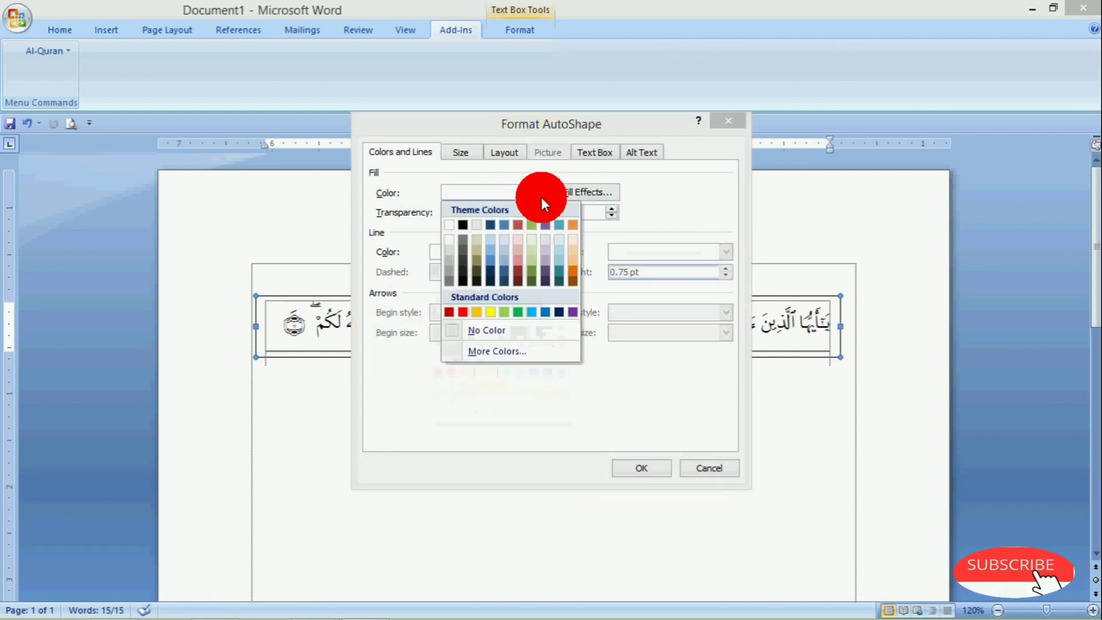
{"action": "left_click", "coordinate": [488, 331]}
{"action": "left_click", "coordinate": [639, 470]}
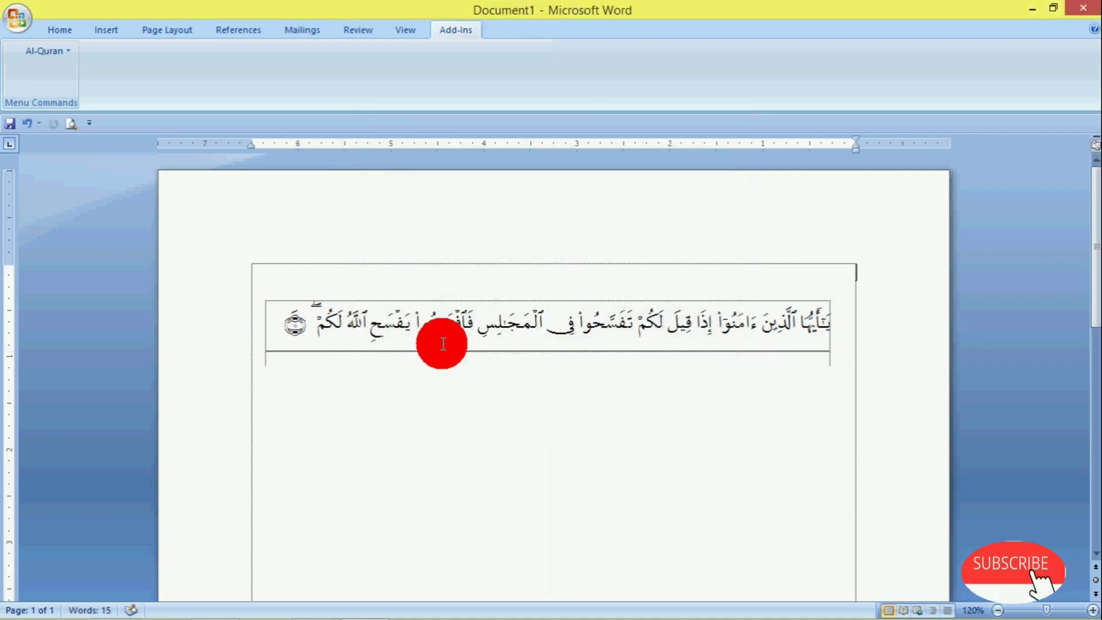
- Make the entire verse in the text box bold, including the ayah number mark
{"action": "left_click_drag", "start_coordinate": [281, 330], "coordinate": [799, 322]}
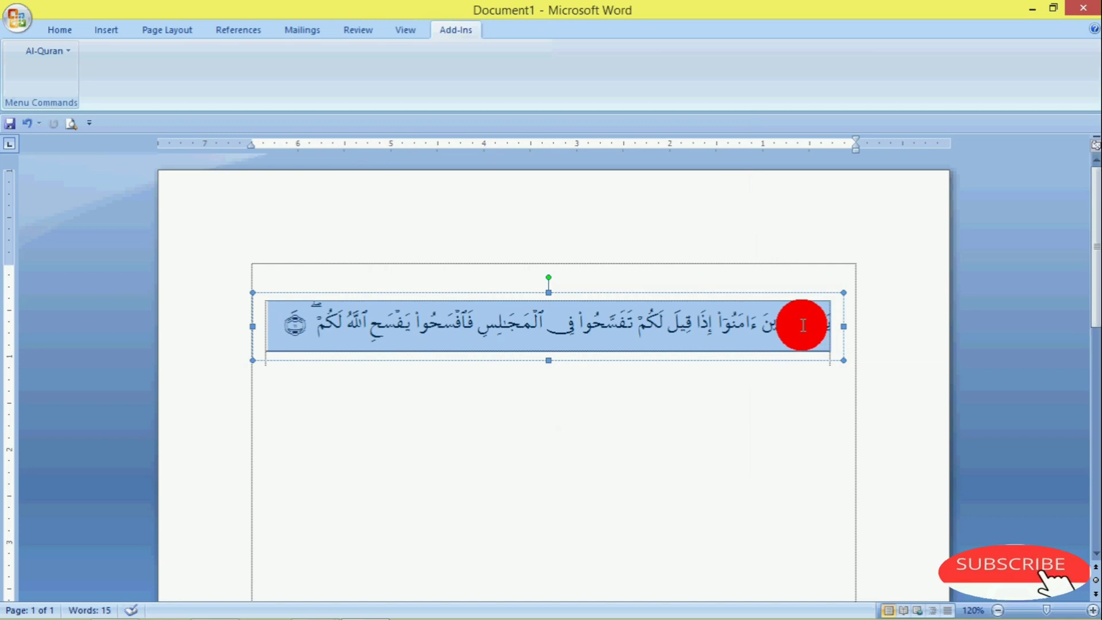
{"action": "left_click", "coordinate": [69, 24]}
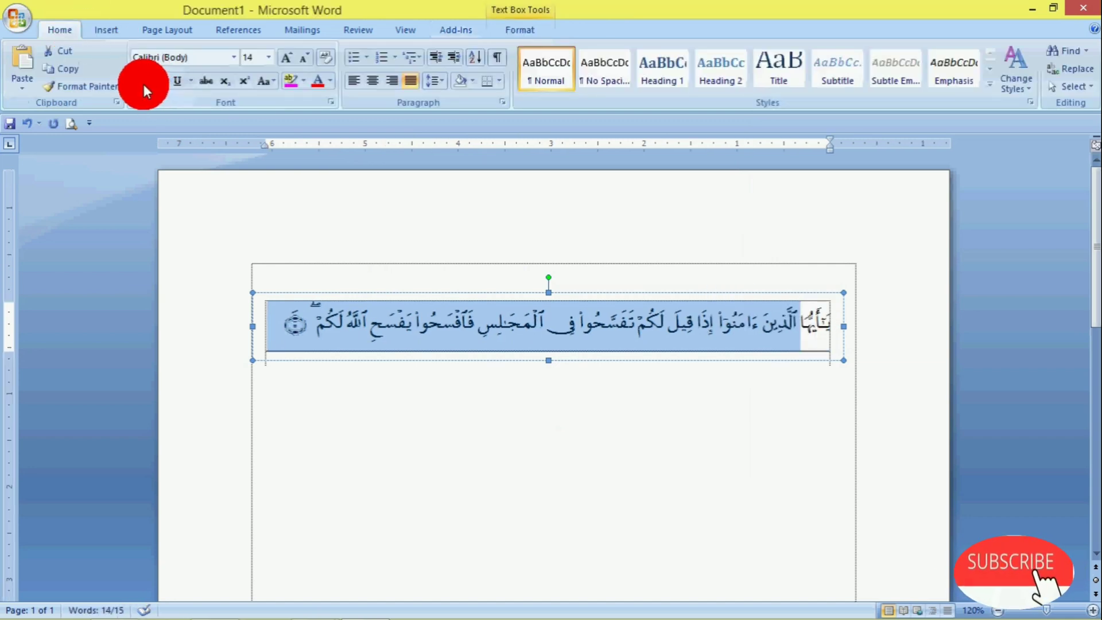
{"action": "left_click", "coordinate": [511, 386]}
{"action": "left_click_drag", "start_coordinate": [288, 321], "coordinate": [816, 322]}
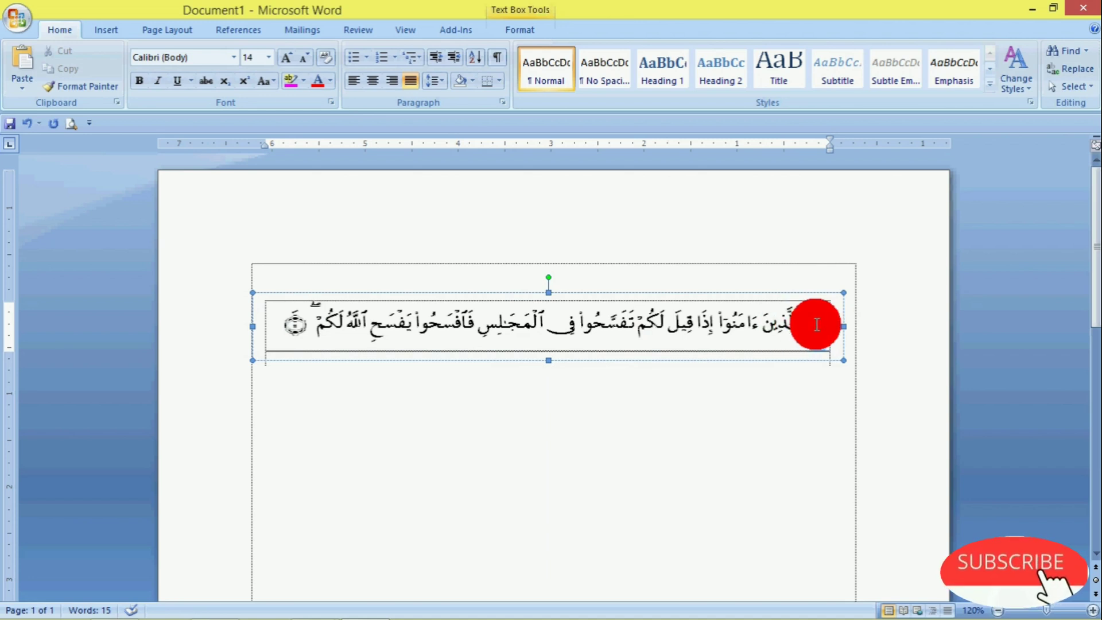
{"action": "left_click_drag", "start_coordinate": [275, 320], "coordinate": [830, 332]}
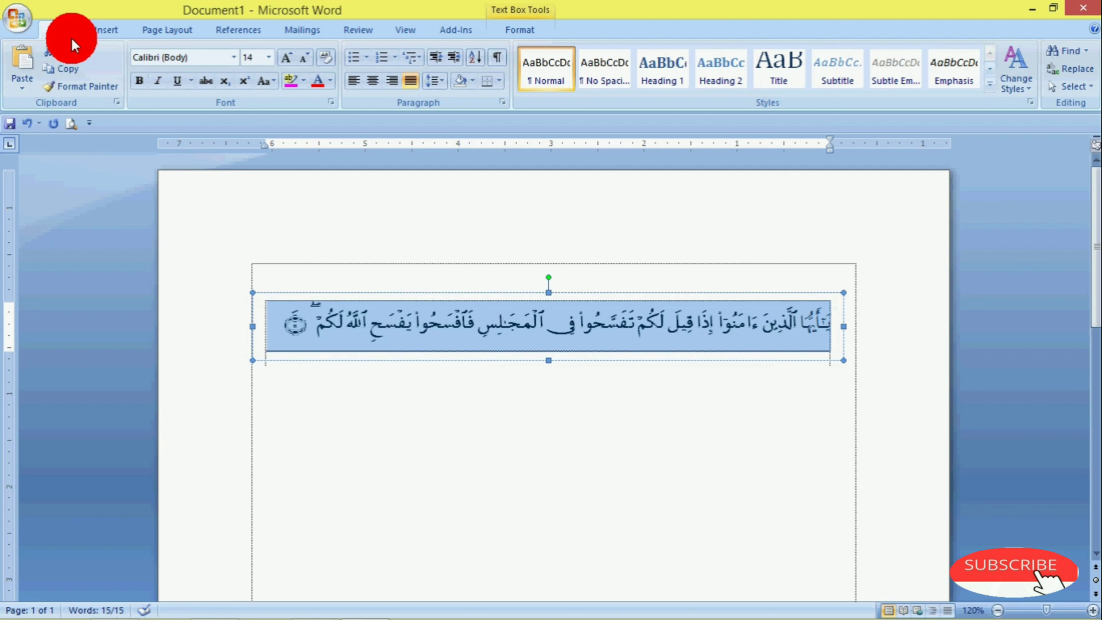
{"action": "left_click", "coordinate": [138, 80]}
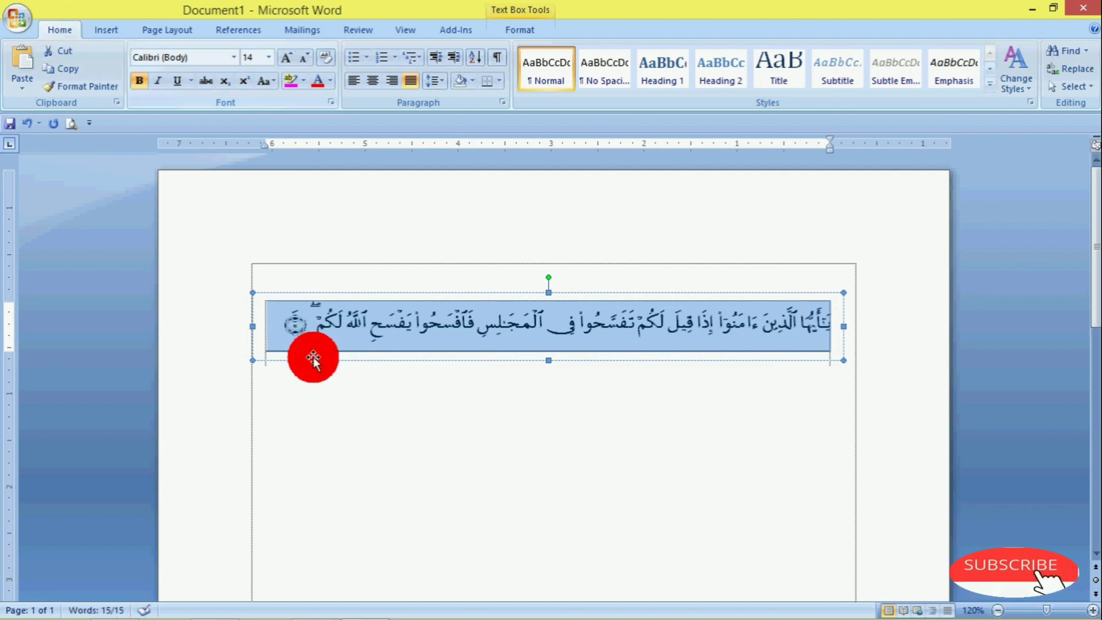
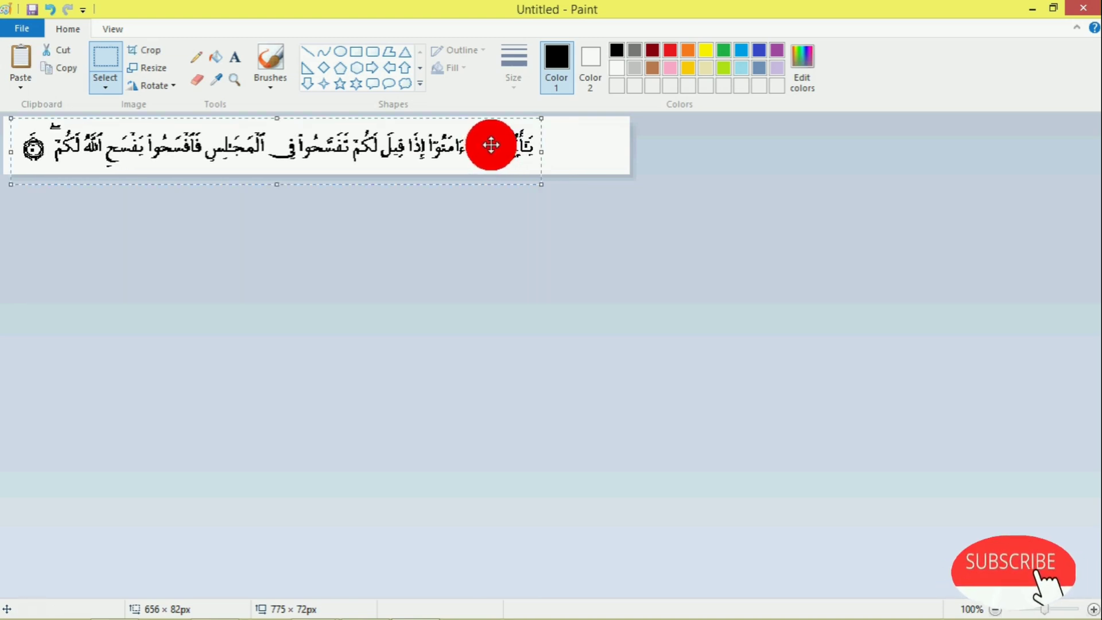
- Cut the pasted verse from the Paint canvas and switch back to the Word document
{"action": "right_click", "coordinate": [491, 144]}
{"action": "left_click", "coordinate": [537, 159]}
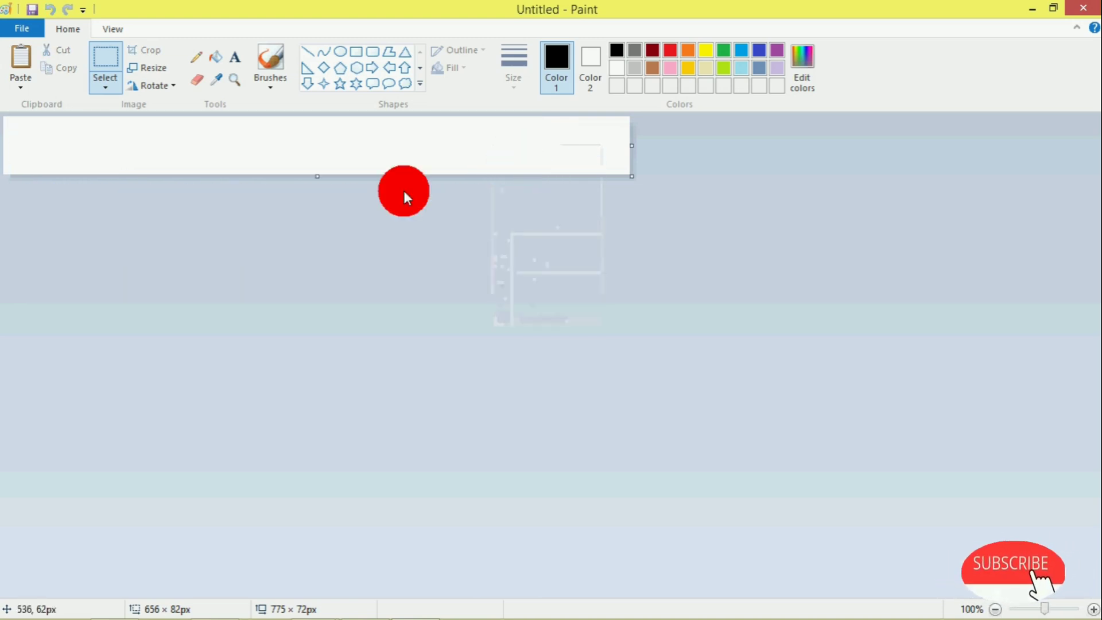
{"action": "left_click", "coordinate": [368, 602]}
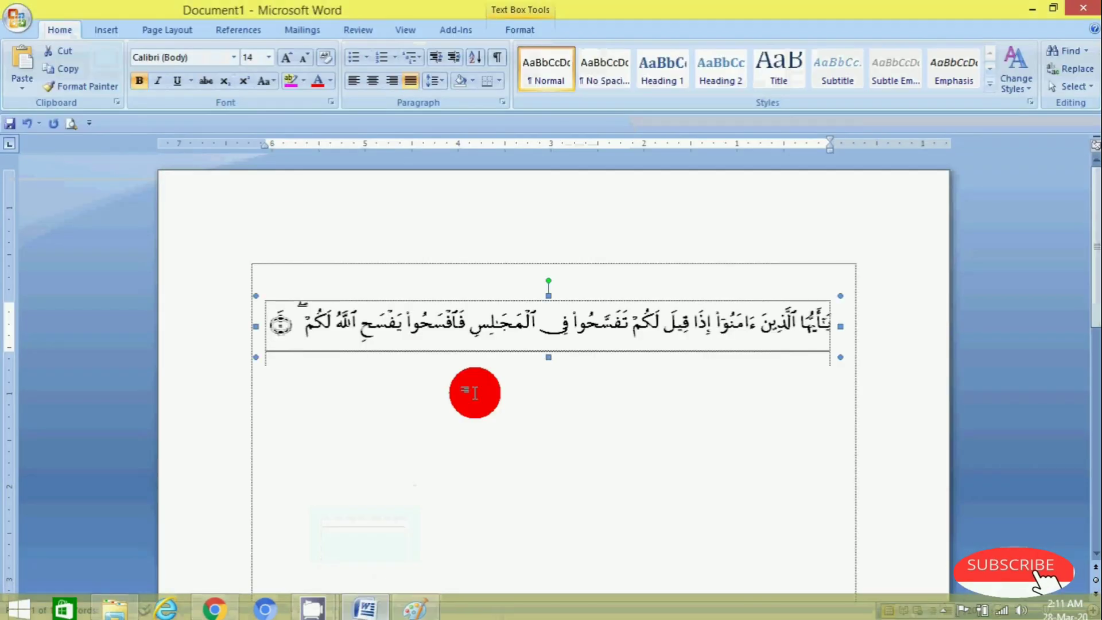
- Set the whole verse's font size to 16 and extend the text box downward to fit the wrapped second line
{"action": "left_click_drag", "start_coordinate": [265, 319], "coordinate": [818, 332]}
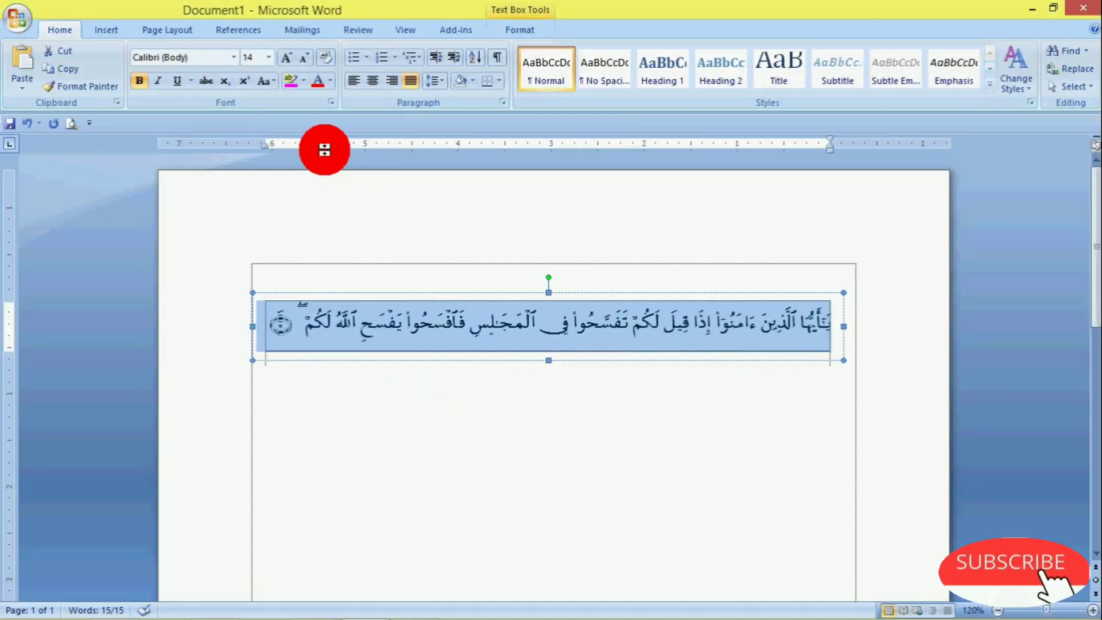
{"action": "left_click", "coordinate": [268, 57]}
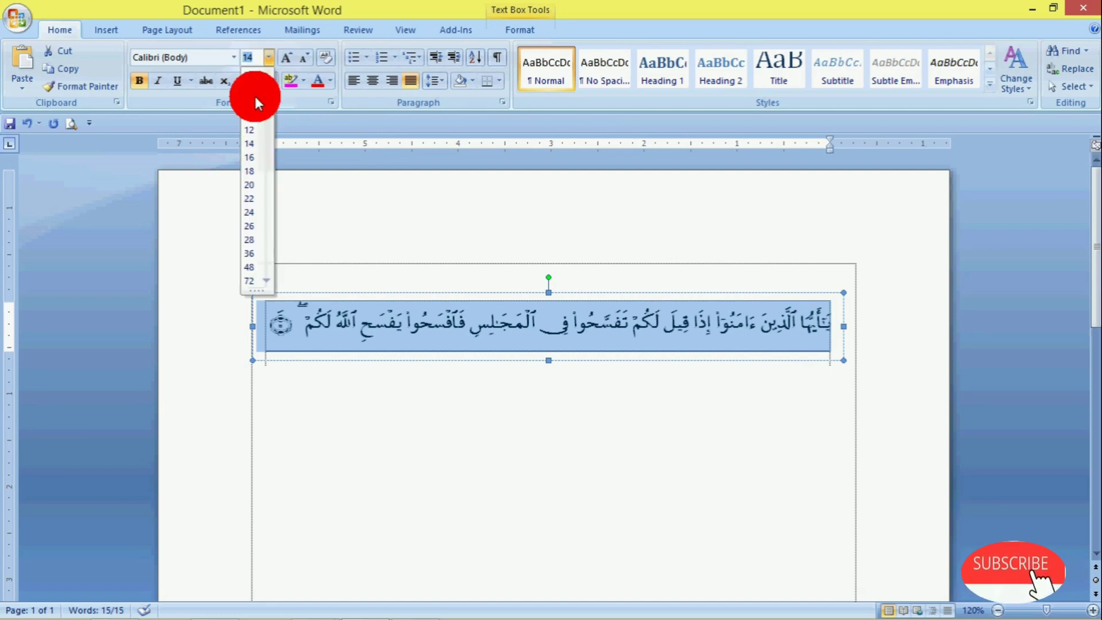
{"action": "left_click", "coordinate": [248, 159]}
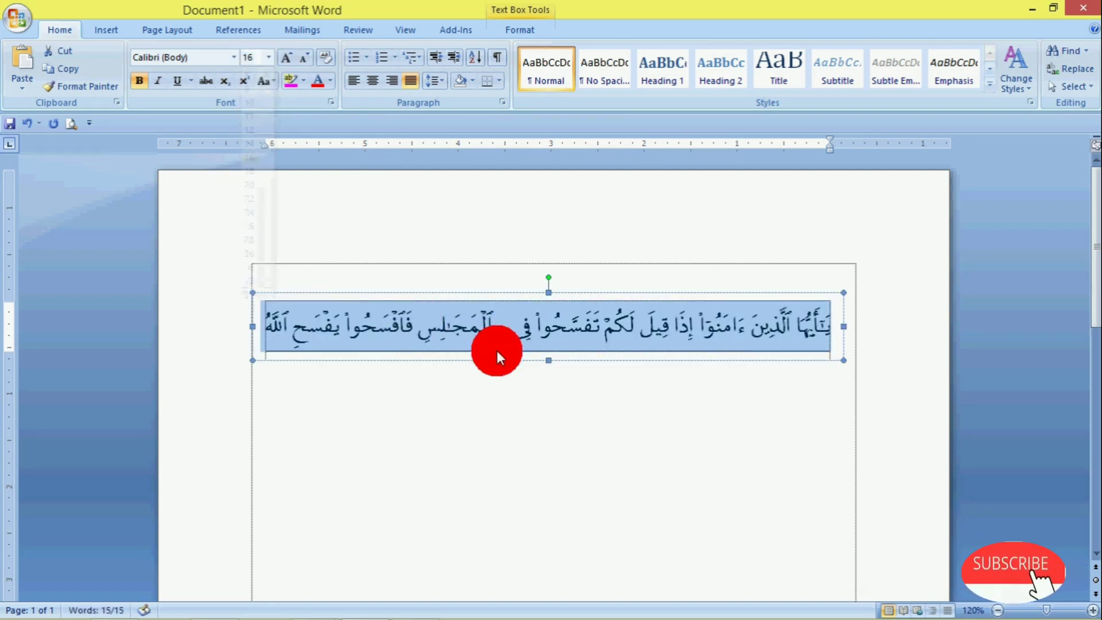
{"action": "left_click", "coordinate": [555, 376]}
{"action": "left_click", "coordinate": [551, 332]}
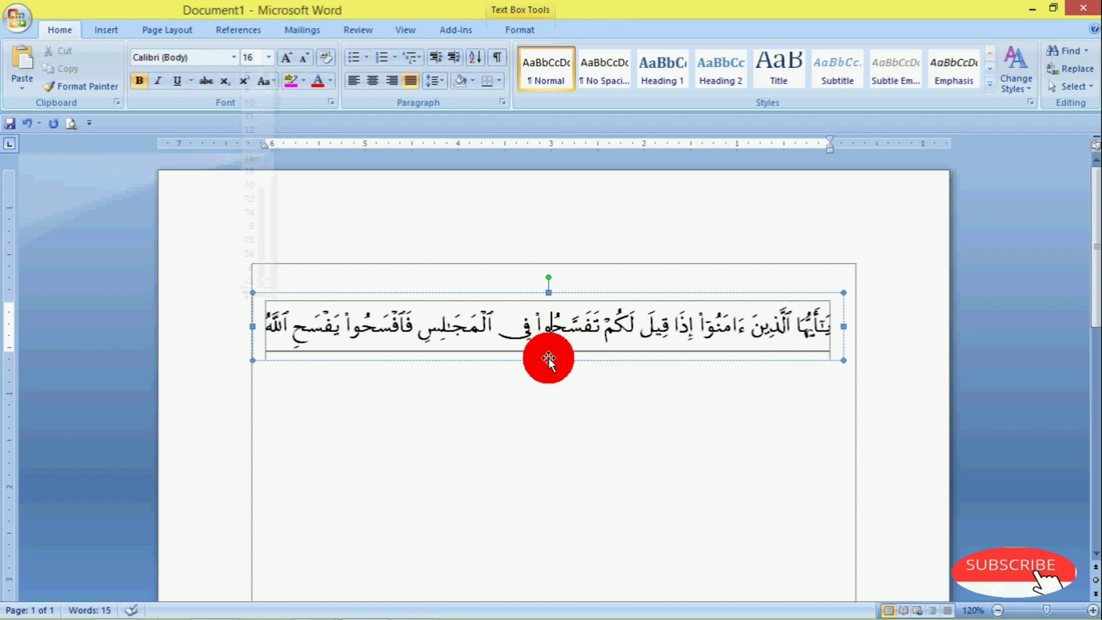
{"action": "left_click_drag", "start_coordinate": [549, 358], "coordinate": [553, 407]}
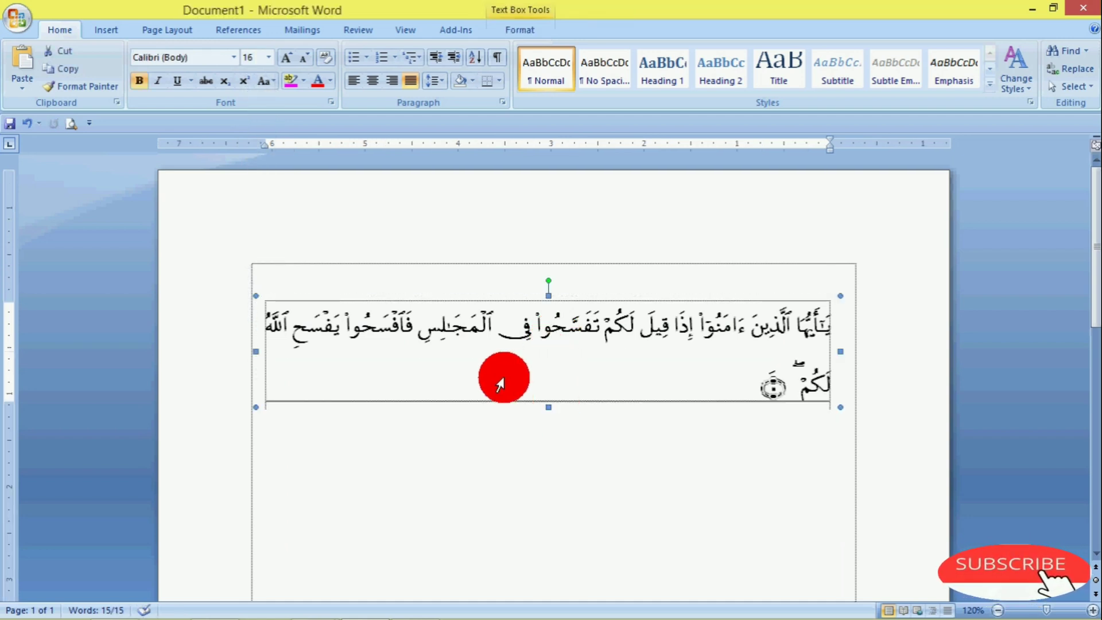
- Set the whole verse's font size to 18 and extend the text box downward until the second line fits completely
{"action": "left_click_drag", "start_coordinate": [743, 386], "coordinate": [801, 317]}
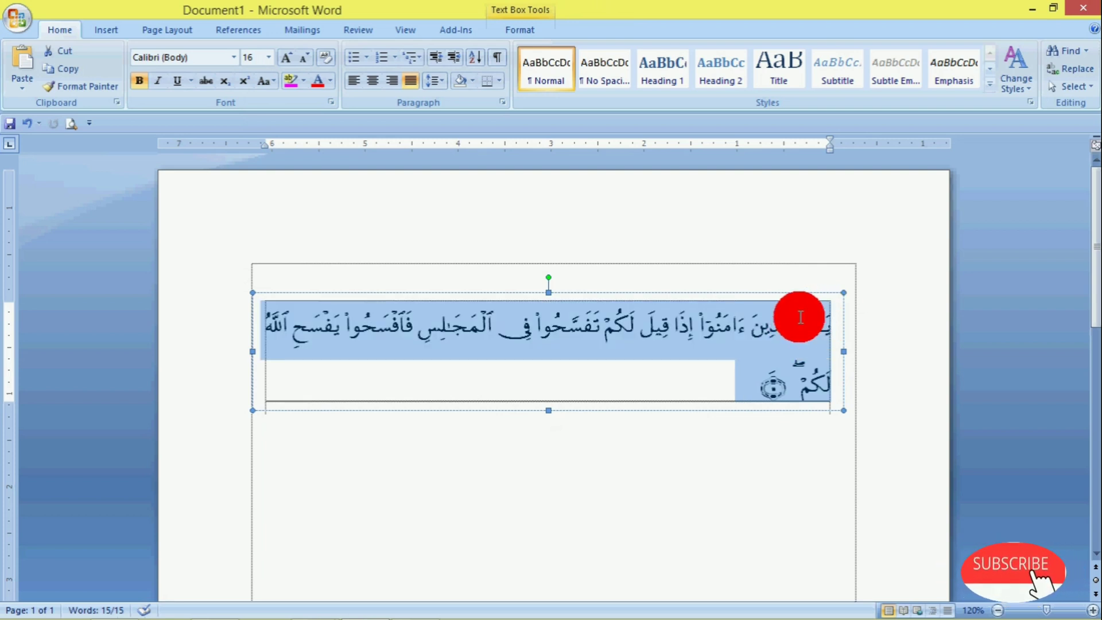
{"action": "left_click", "coordinate": [267, 57]}
{"action": "left_click", "coordinate": [247, 174]}
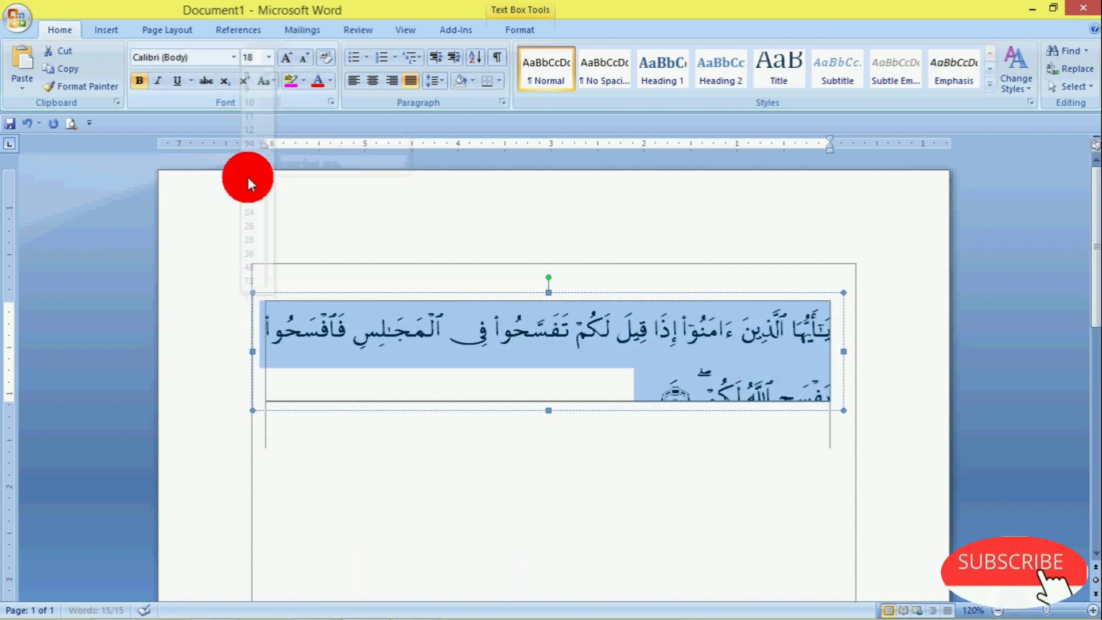
{"action": "left_click", "coordinate": [590, 425]}
{"action": "left_click_drag", "start_coordinate": [541, 374], "coordinate": [545, 400]}
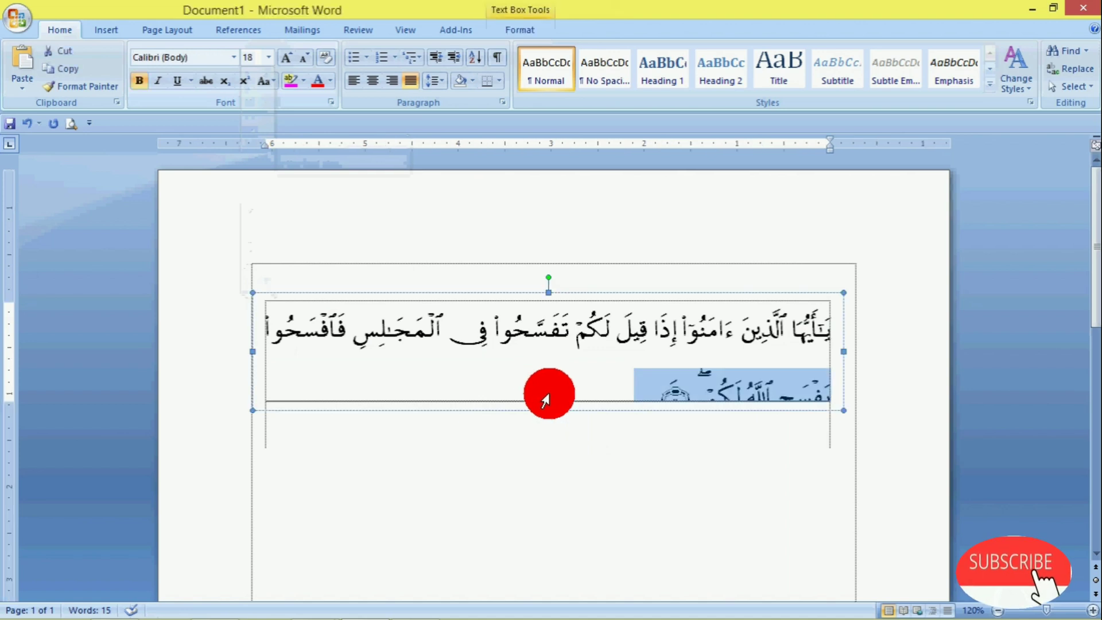
{"action": "left_click", "coordinate": [578, 446]}
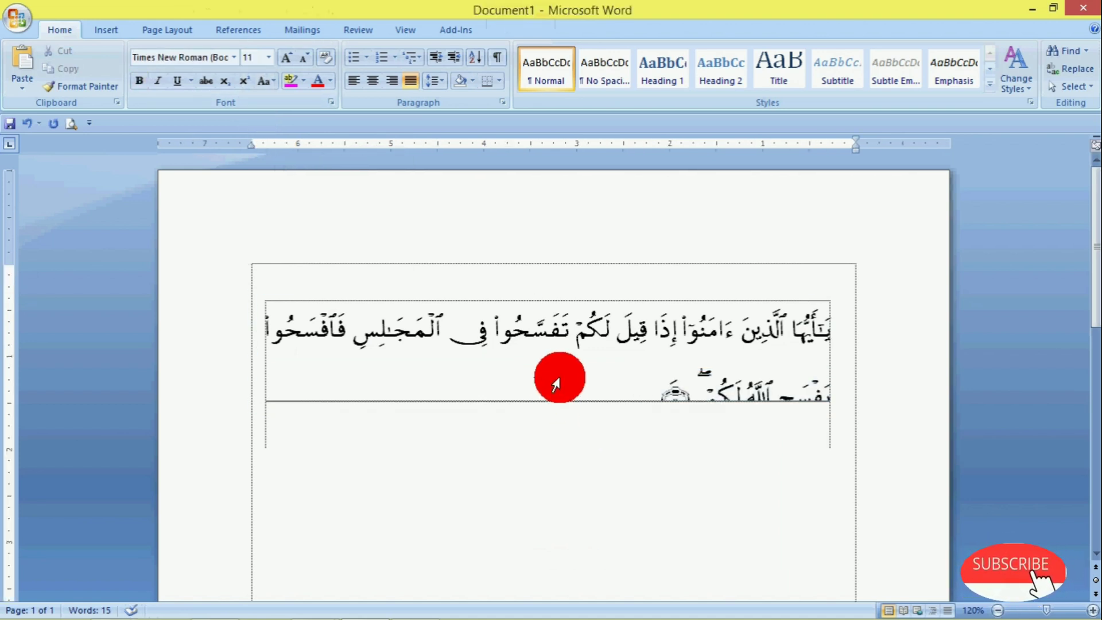
{"action": "left_click", "coordinate": [631, 386]}
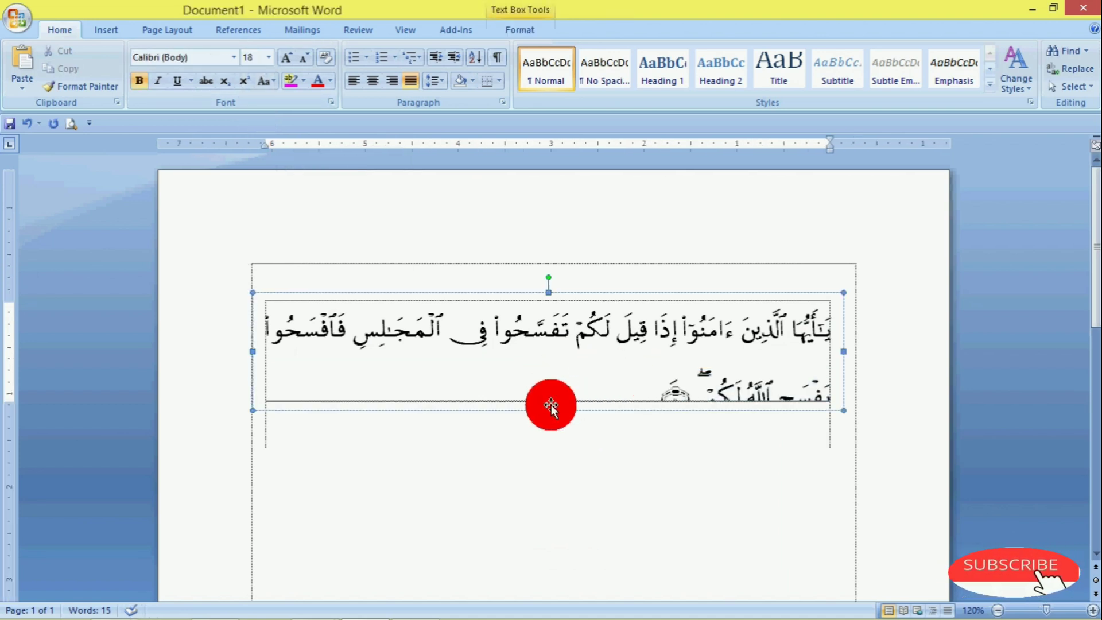
{"action": "left_click_drag", "start_coordinate": [548, 411], "coordinate": [556, 431]}
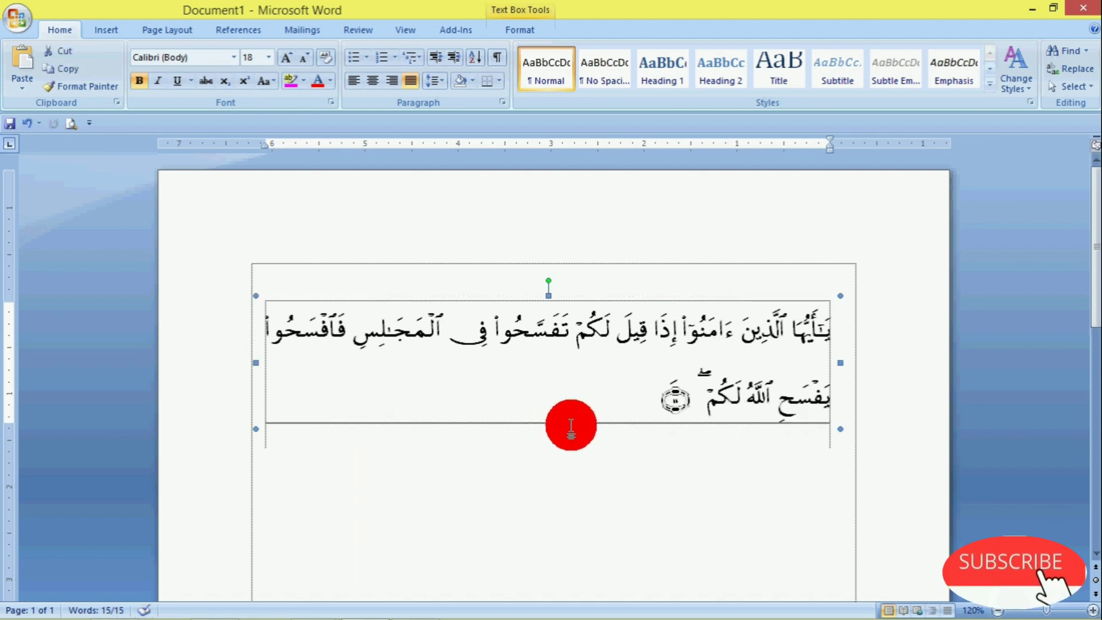
- Copy the verse's text box into the Paint canvas and trim the canvas to about 607 × 136 px around the verse
{"action": "right_click", "coordinate": [583, 297]}
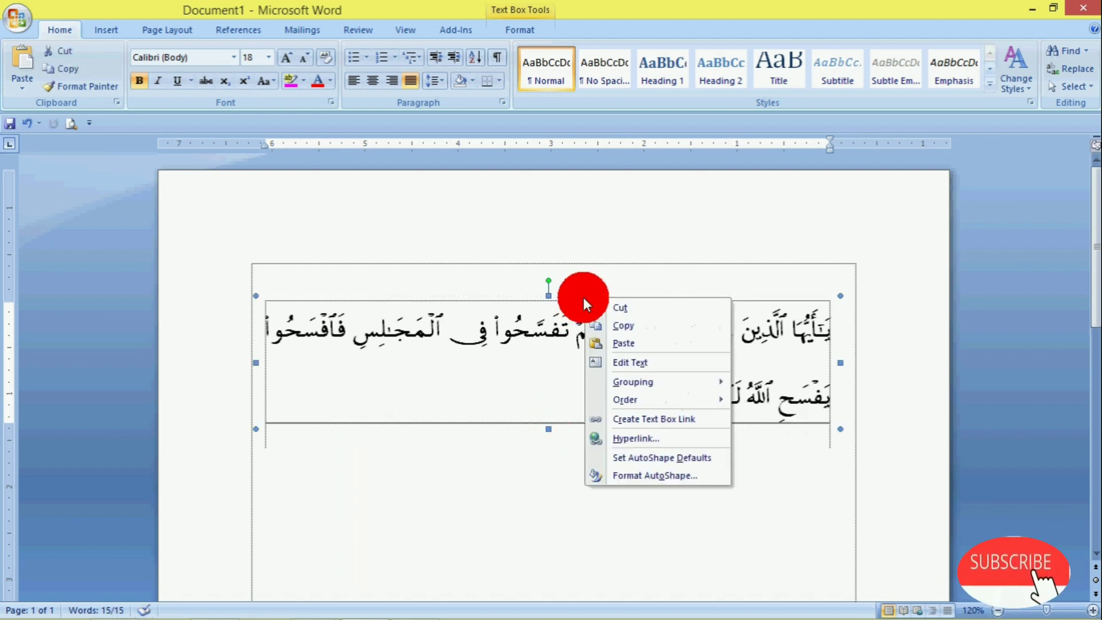
{"action": "left_click", "coordinate": [632, 324]}
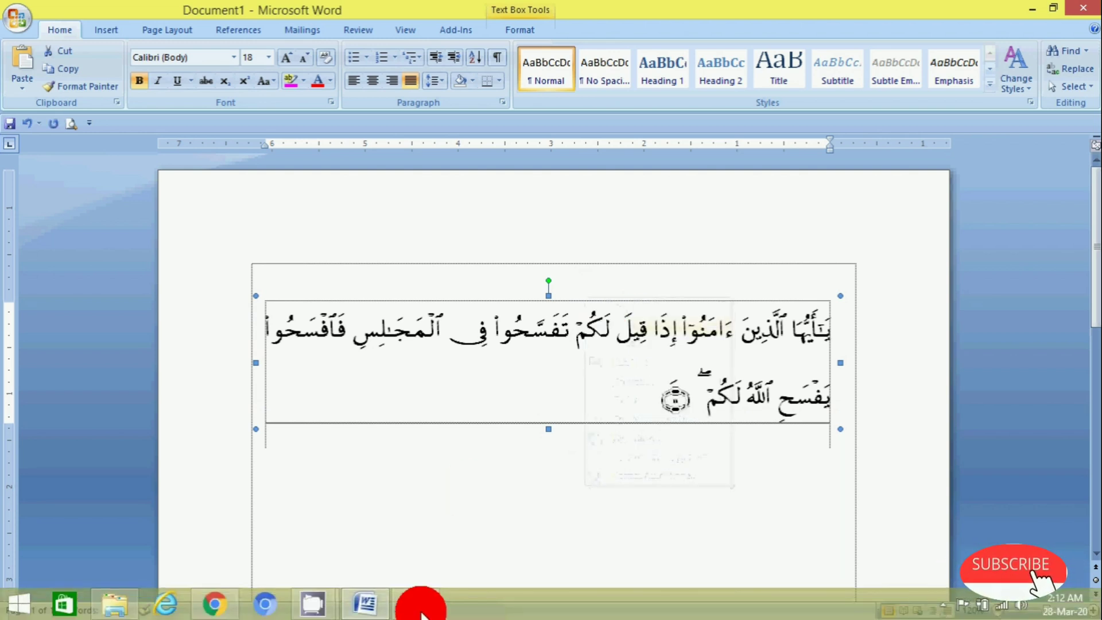
{"action": "left_click", "coordinate": [411, 602]}
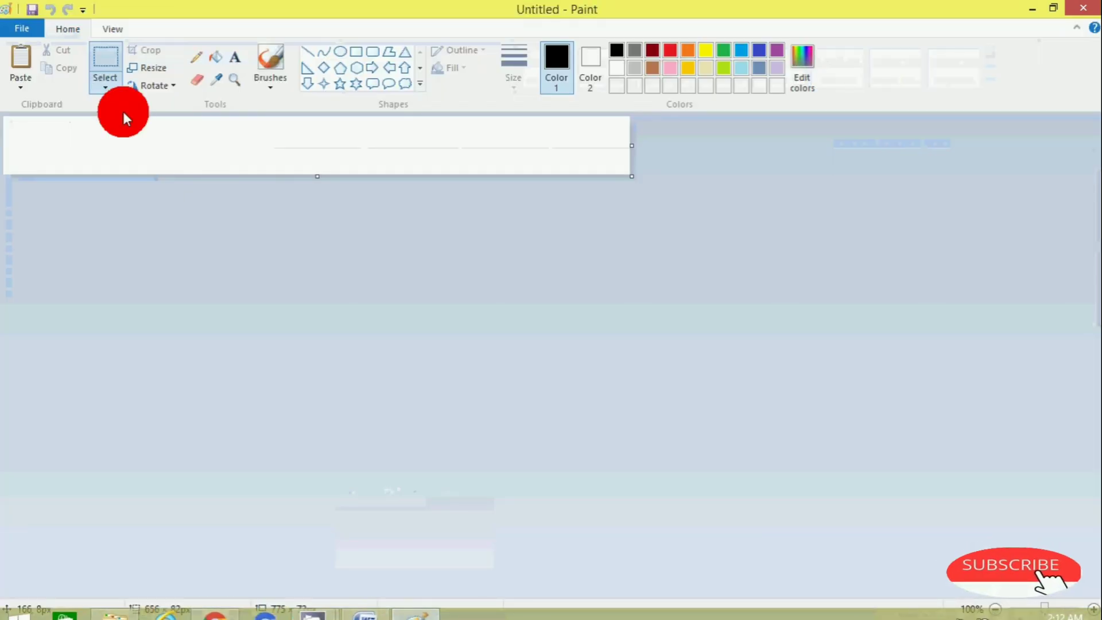
{"action": "left_click", "coordinate": [16, 92]}
{"action": "left_click", "coordinate": [54, 107]}
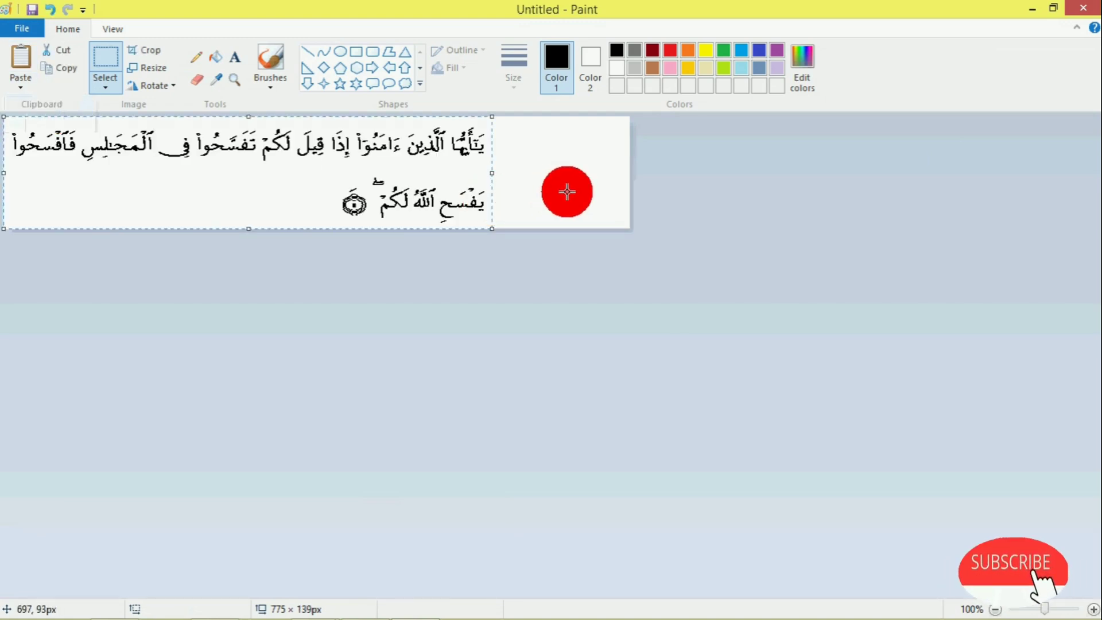
{"action": "left_click", "coordinate": [566, 191]}
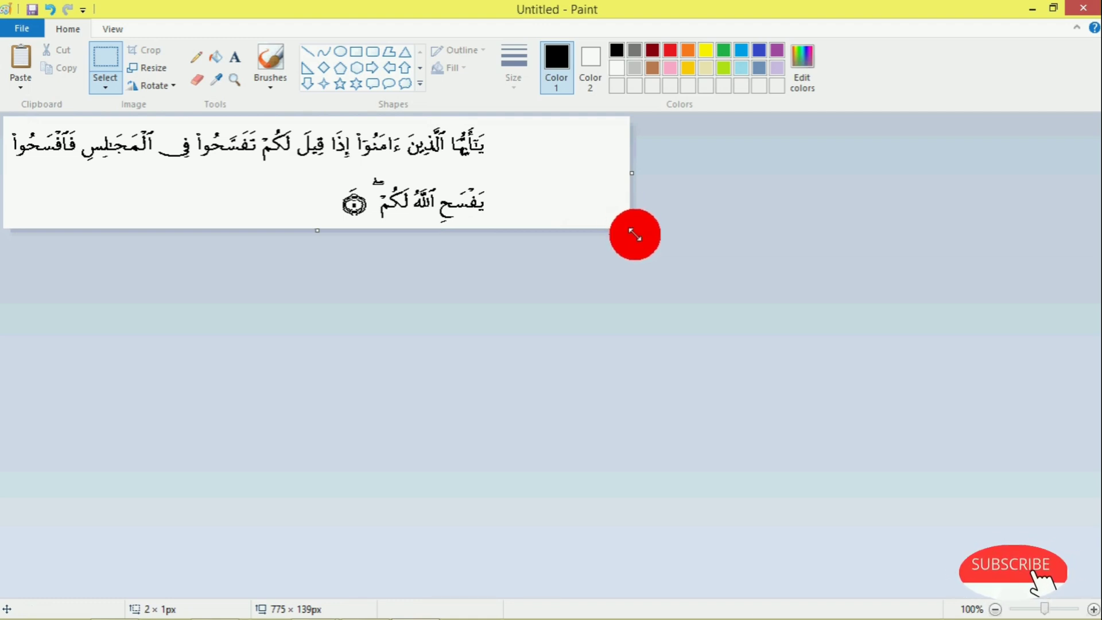
{"action": "left_click_drag", "start_coordinate": [633, 232], "coordinate": [494, 226]}
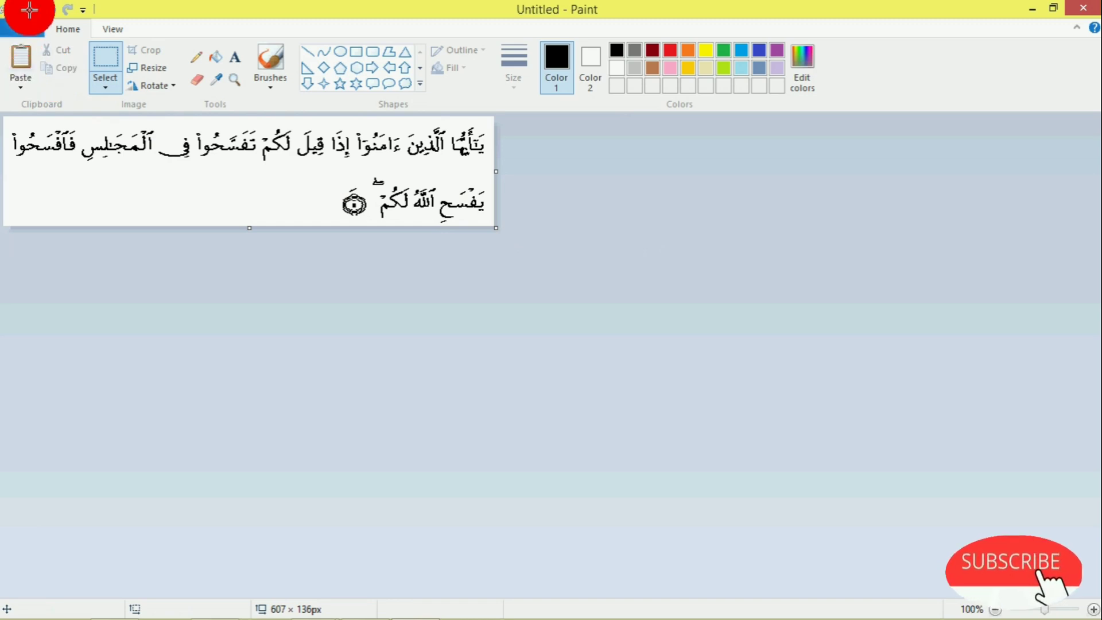
- Save the verse picture as a PNG named AYAT1 in the Pictures folder
{"action": "left_click", "coordinate": [29, 11]}
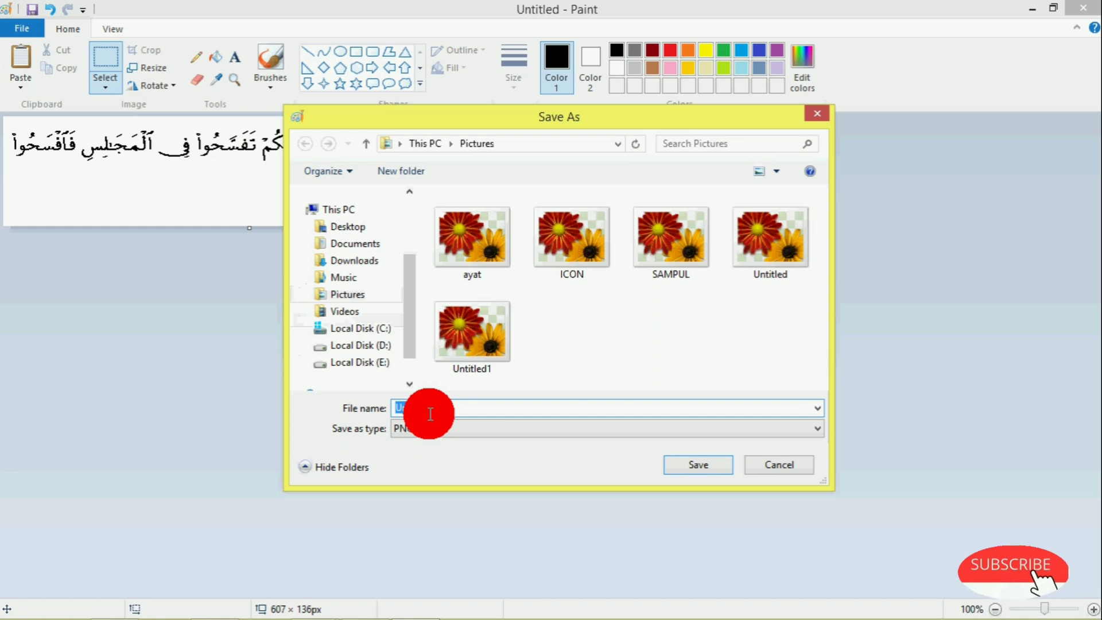
{"action": "type", "text": "A"}
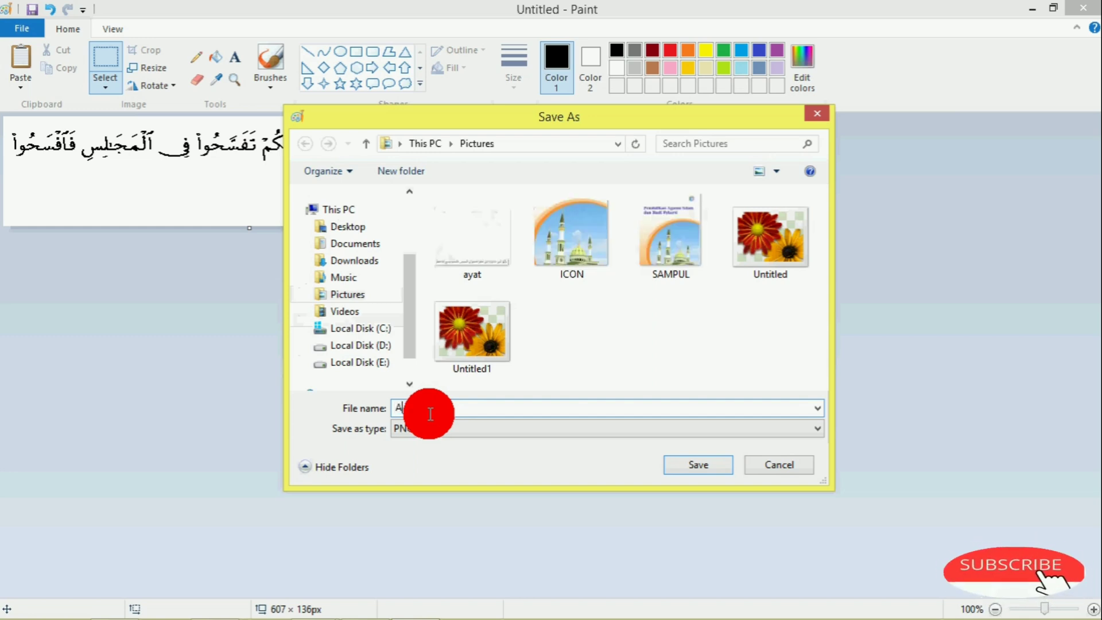
{"action": "type", "text": "Y"}
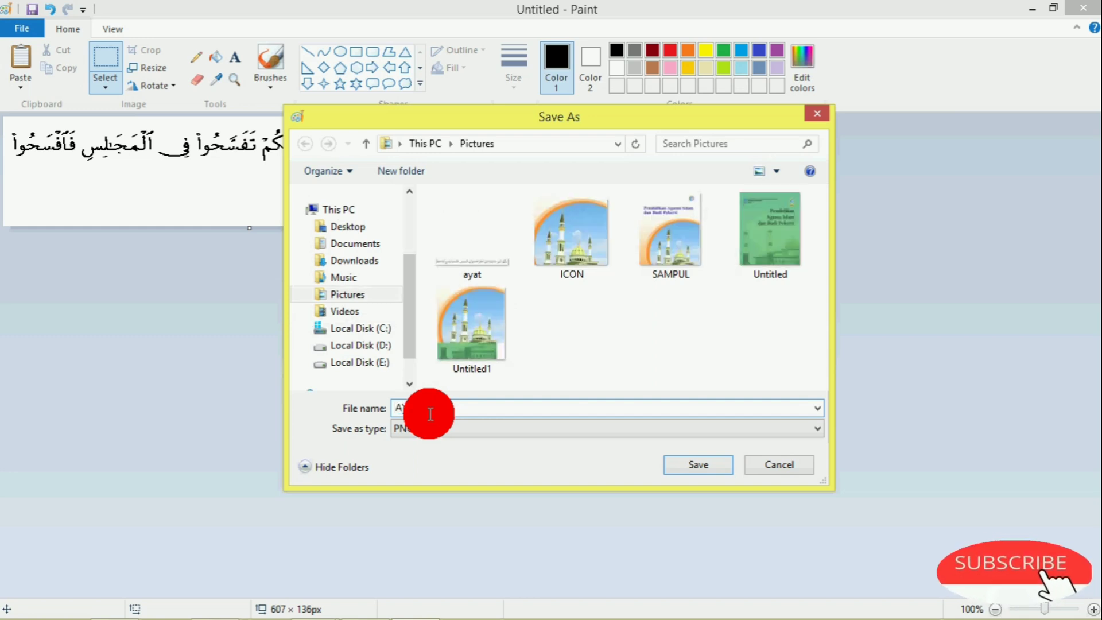
{"action": "type", "text": "AT"}
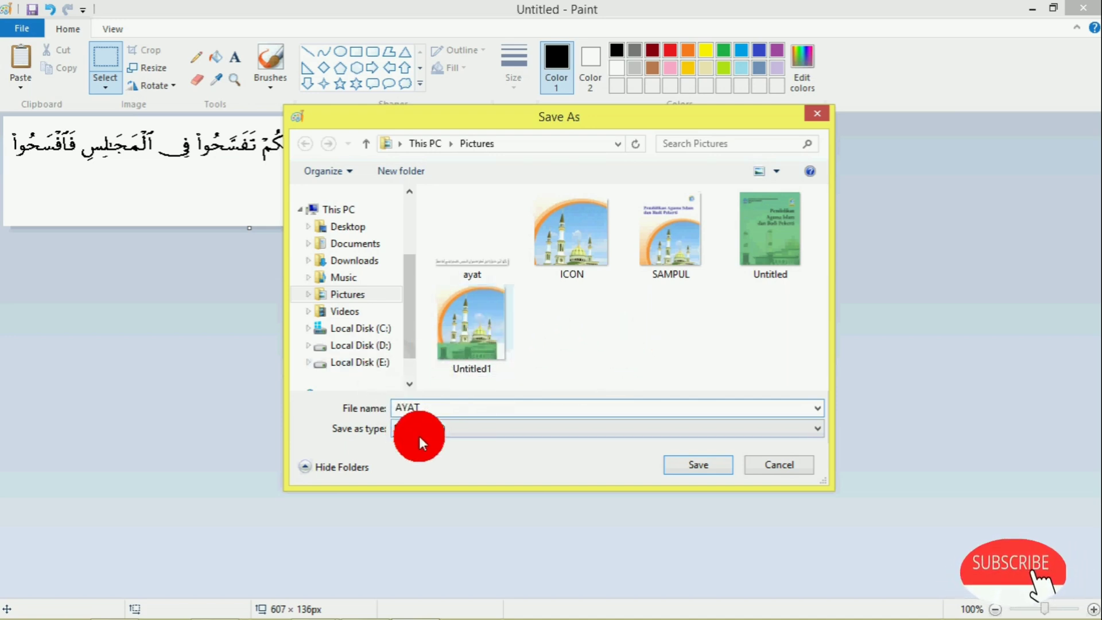
{"action": "key", "text": "BackSpace"}
{"action": "key", "text": "BackSpace"}
{"action": "key", "text": "BackSpace"}
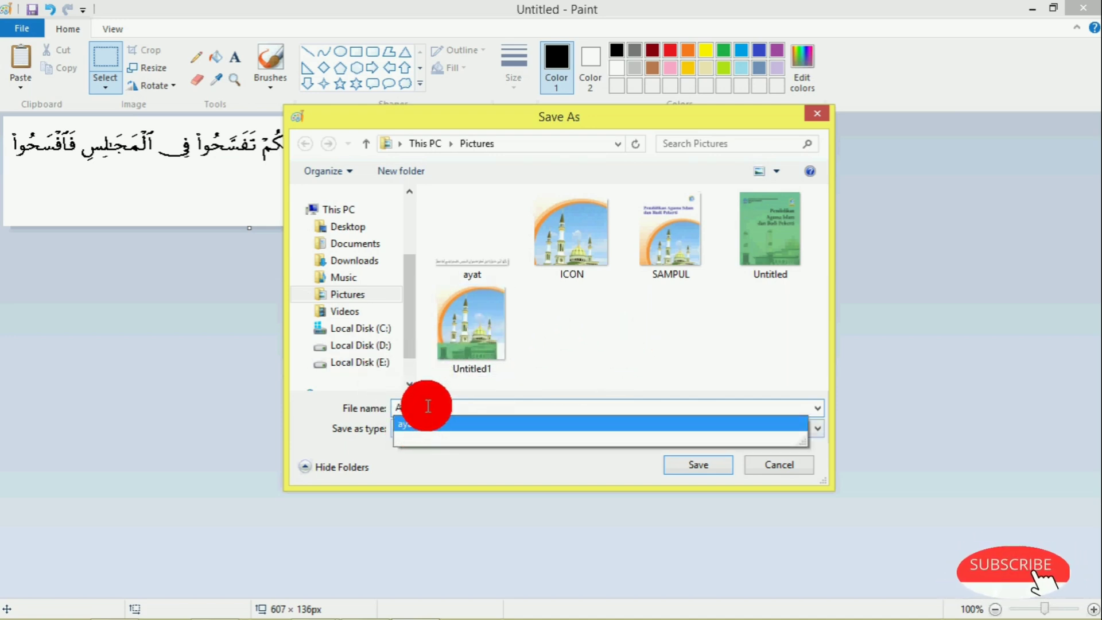
{"action": "left_click", "coordinate": [427, 406]}
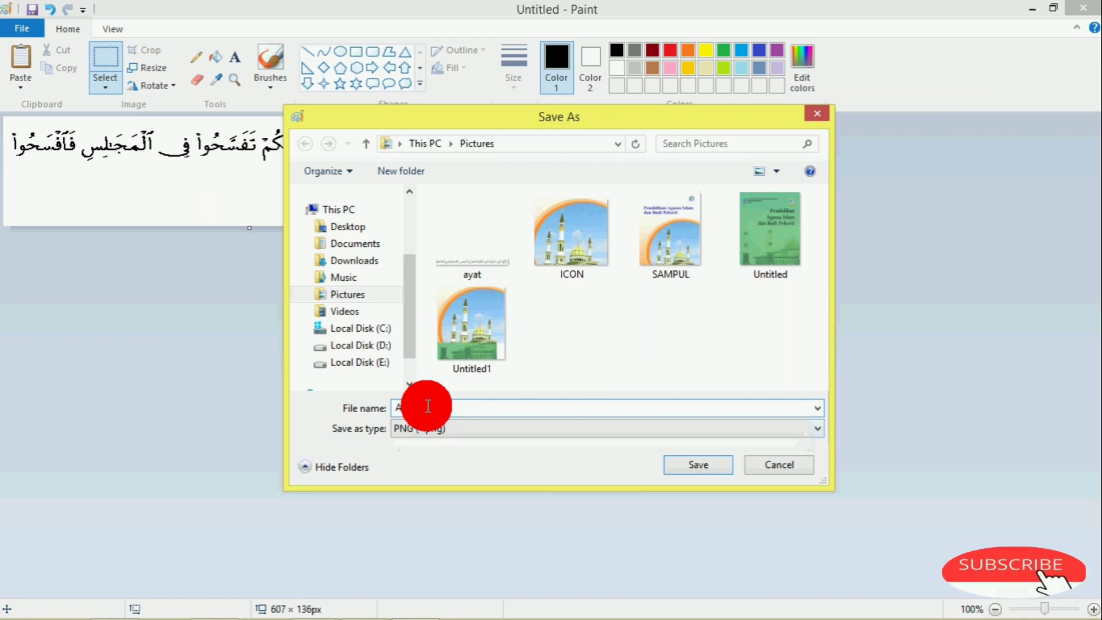
{"action": "type", "text": "YAT1"}
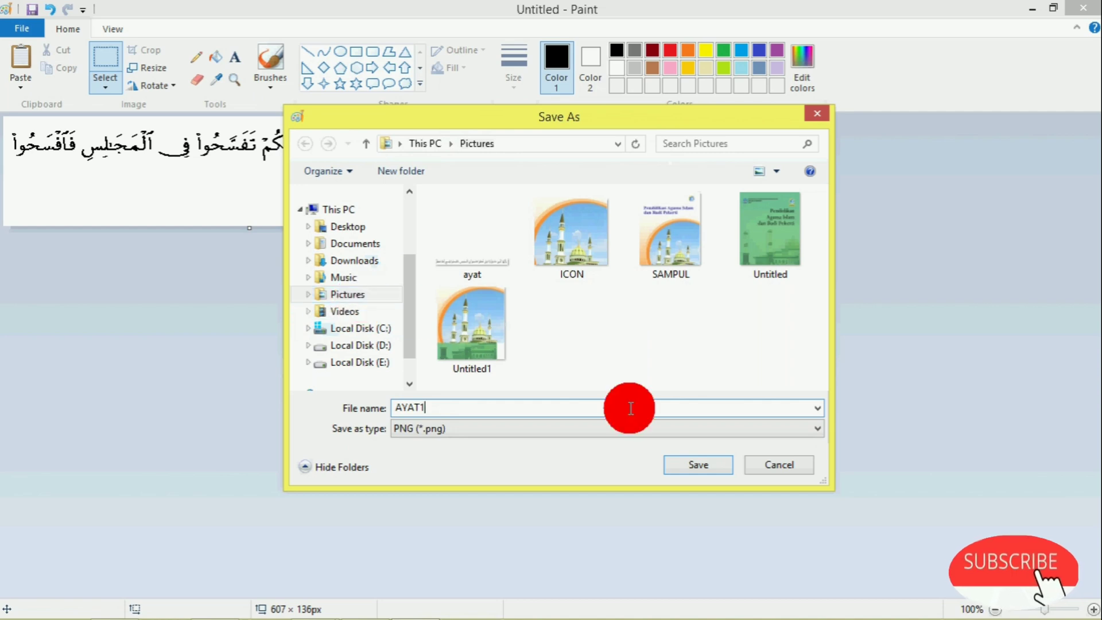
{"action": "left_click", "coordinate": [691, 463]}
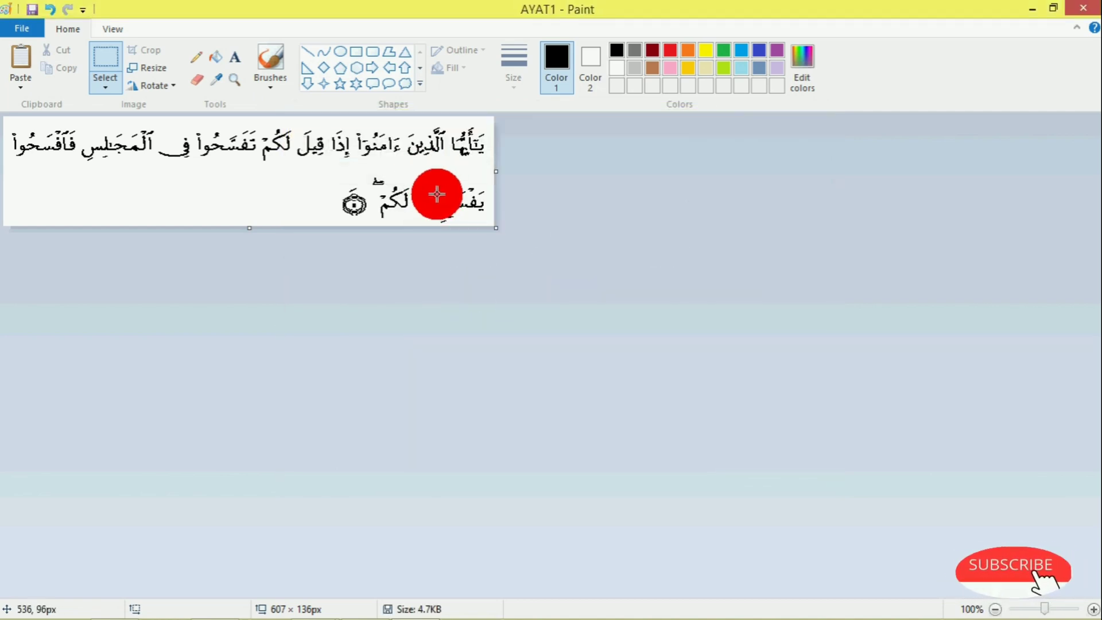
- Switch to the US-PAI 2020 Word document, publish a PDF copy of it, and bring up us-pai 2020.pdf in Foxit Reader
{"action": "mouse_move", "coordinate": [305, 613]}
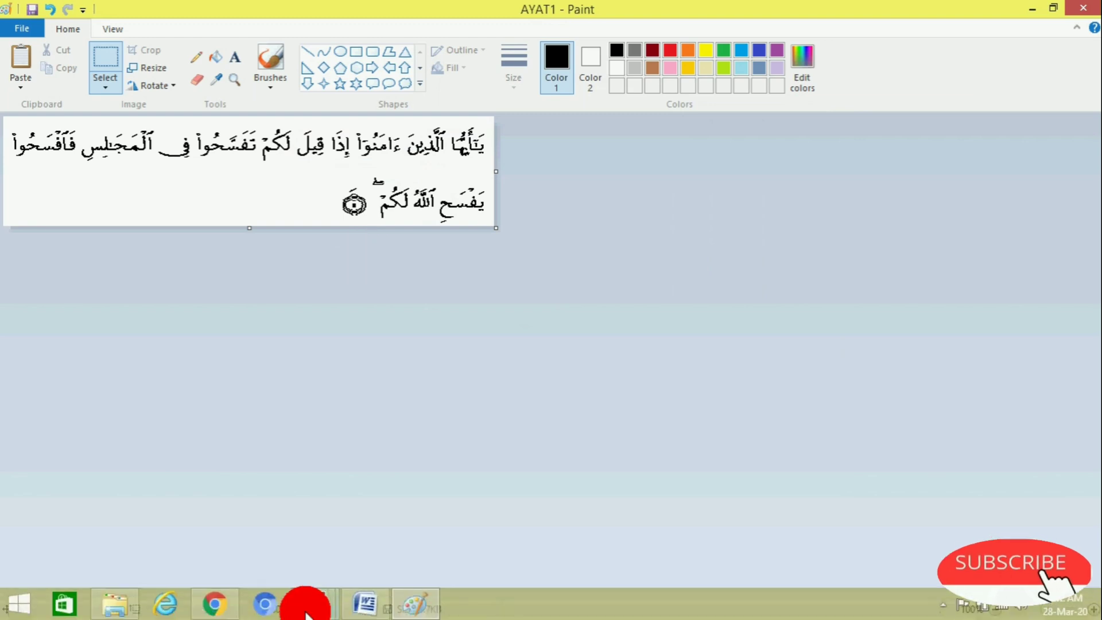
{"action": "left_click", "coordinate": [364, 602]}
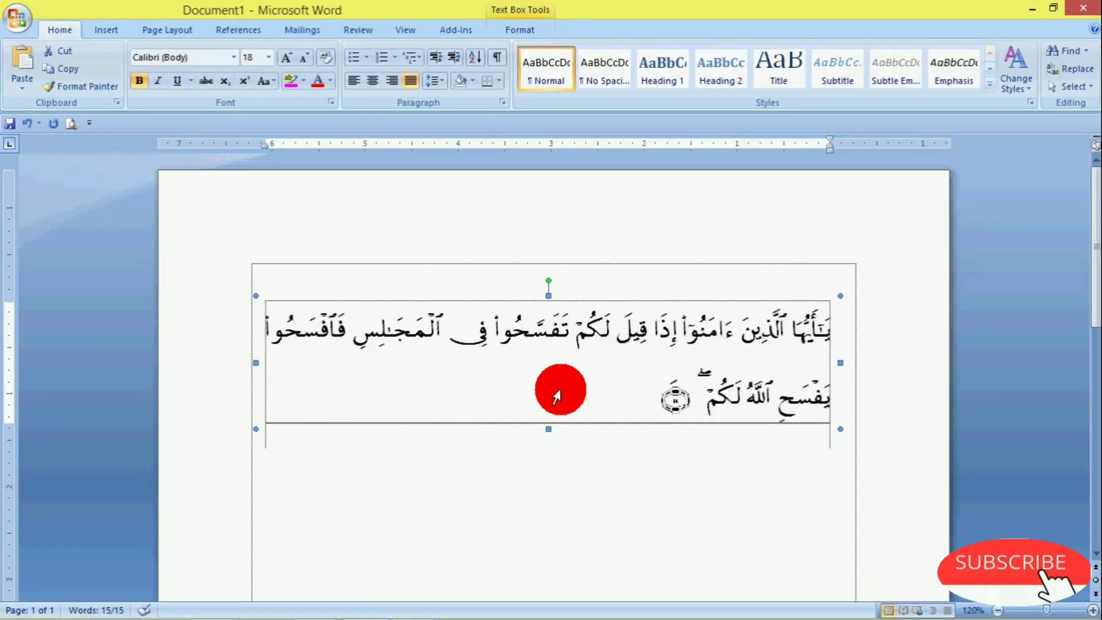
{"action": "key", "text": "alt+Tab"}
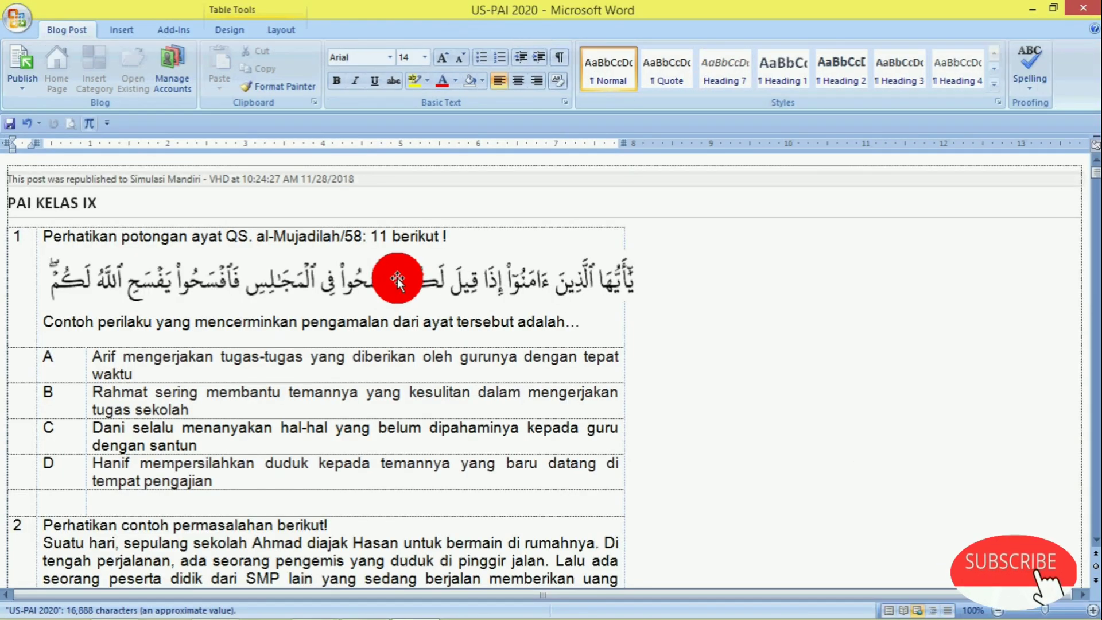
{"action": "left_click", "coordinate": [397, 278]}
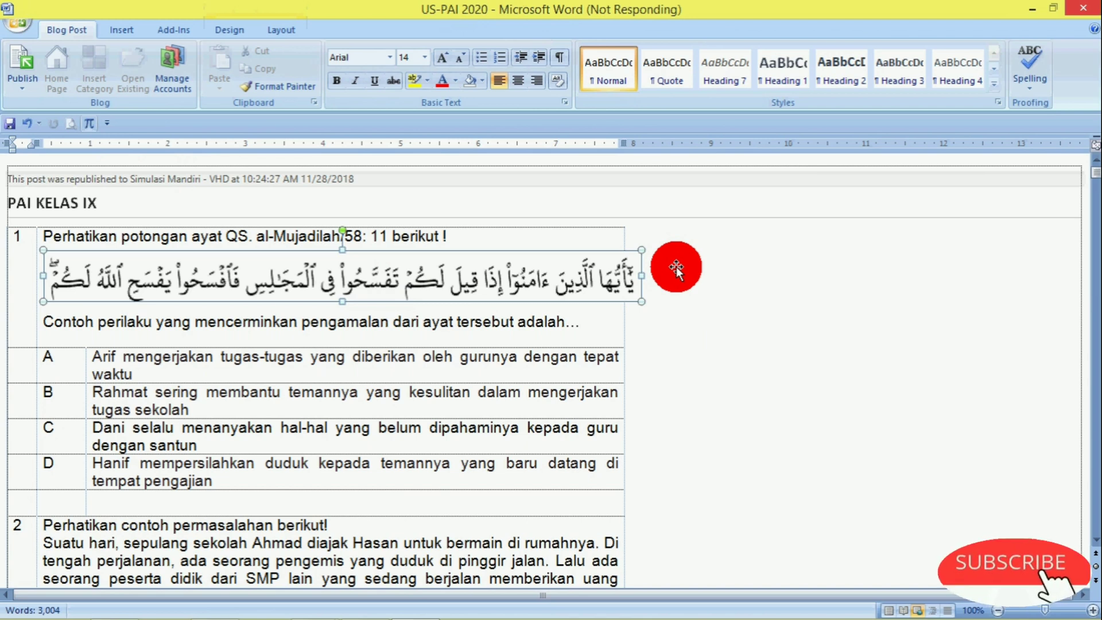
{"action": "left_click", "coordinate": [19, 27]}
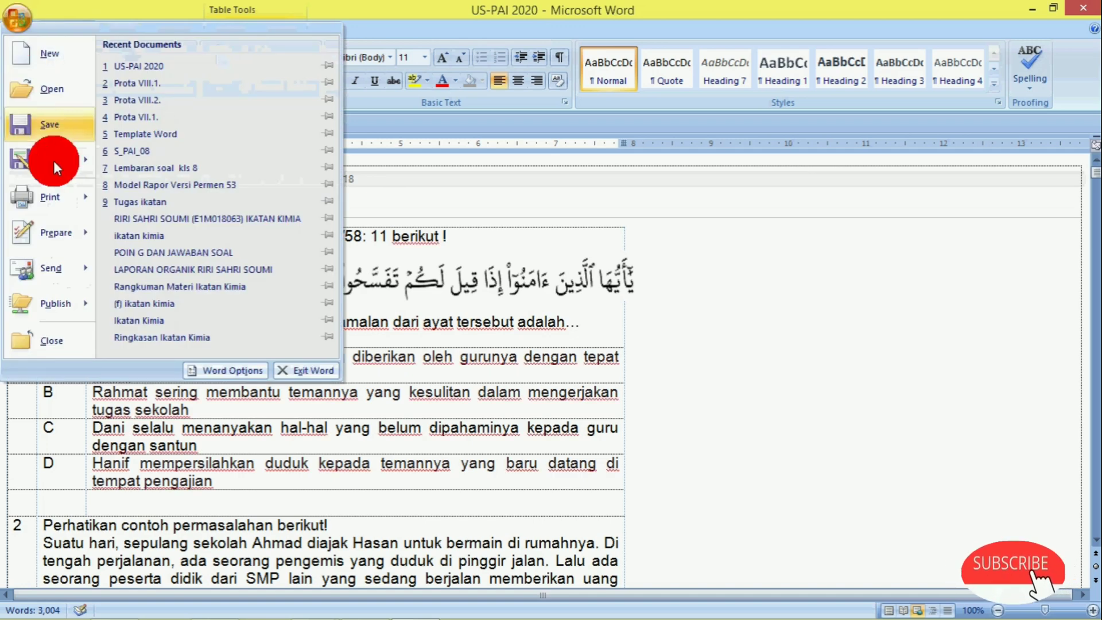
{"action": "mouse_move", "coordinate": [53, 163]}
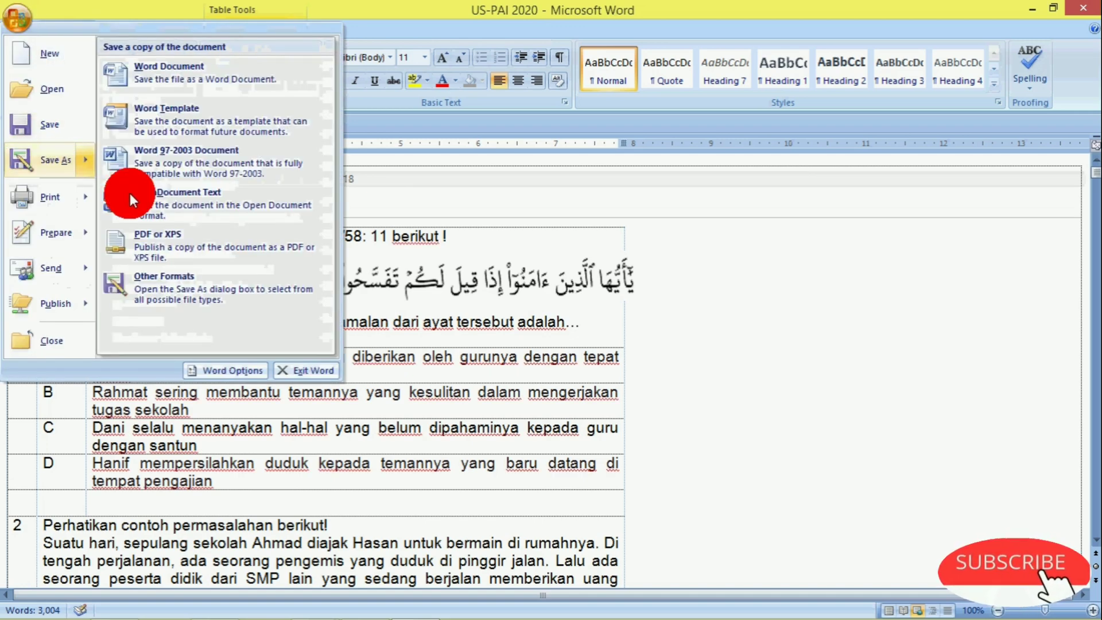
{"action": "left_click", "coordinate": [190, 244]}
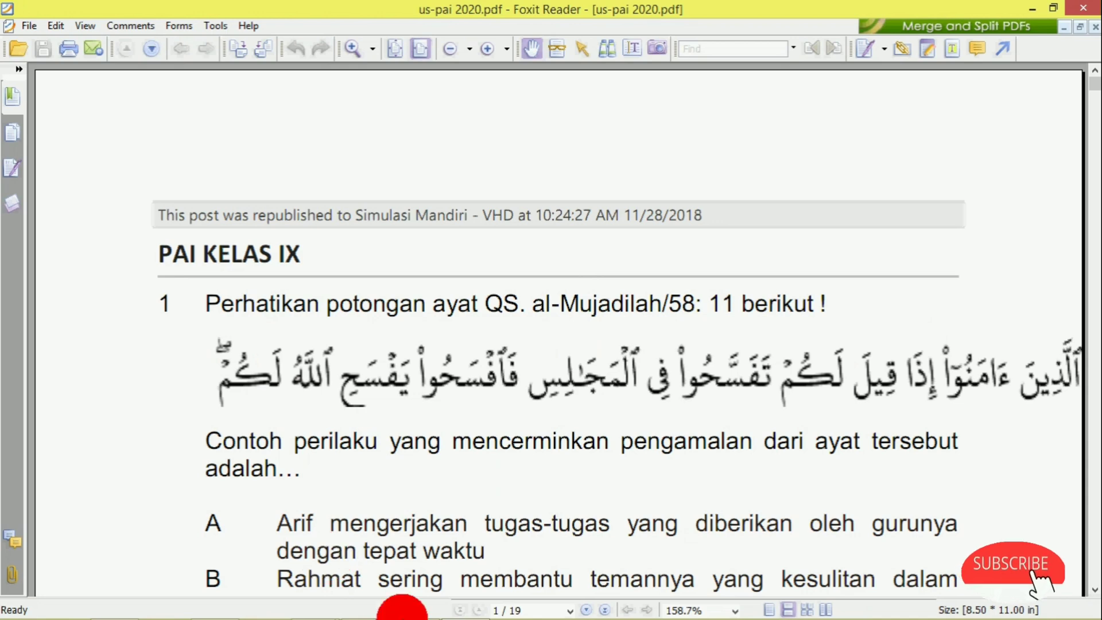
{"action": "left_click", "coordinate": [419, 605]}
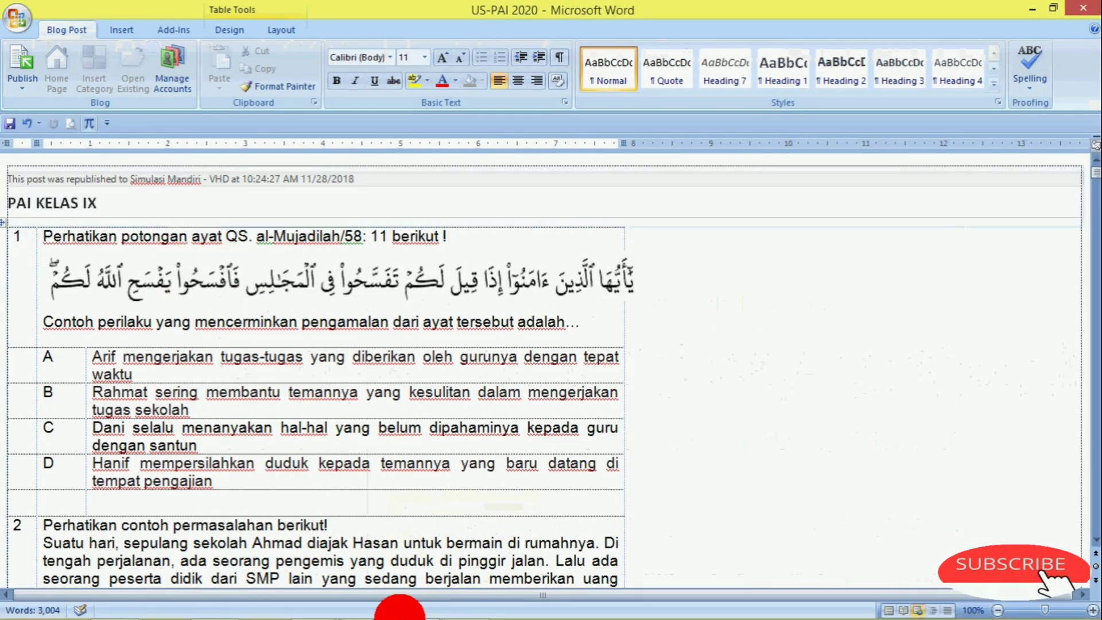
{"action": "left_click", "coordinate": [450, 602]}
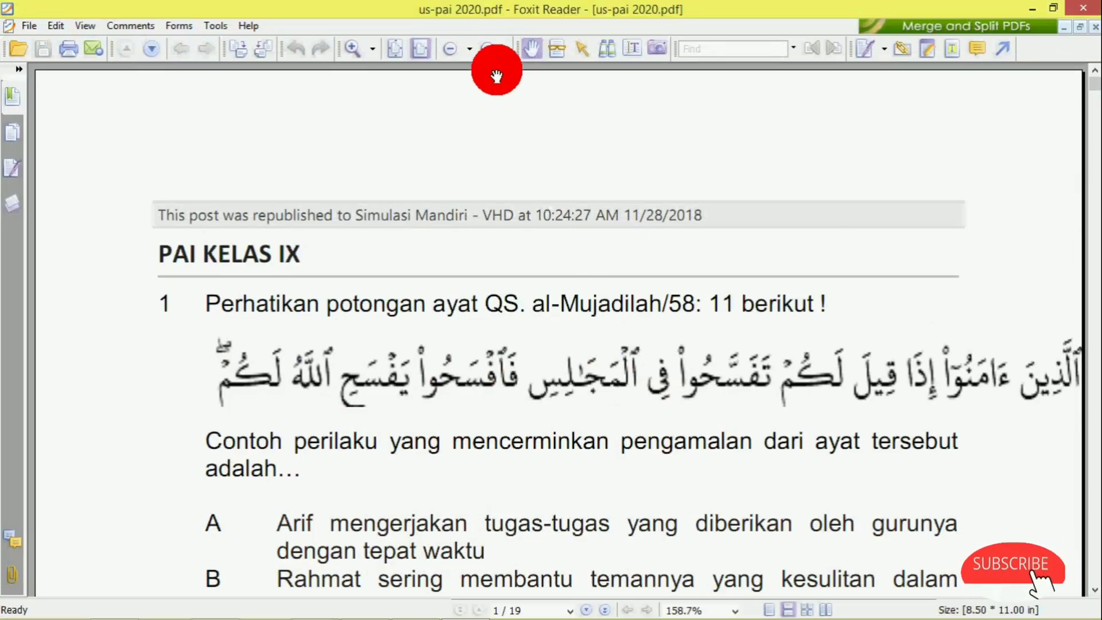
- Copy the area around question 1's Arabic verse on the PDF's first page to the clipboard as an image snapshot
{"action": "left_click", "coordinate": [655, 50]}
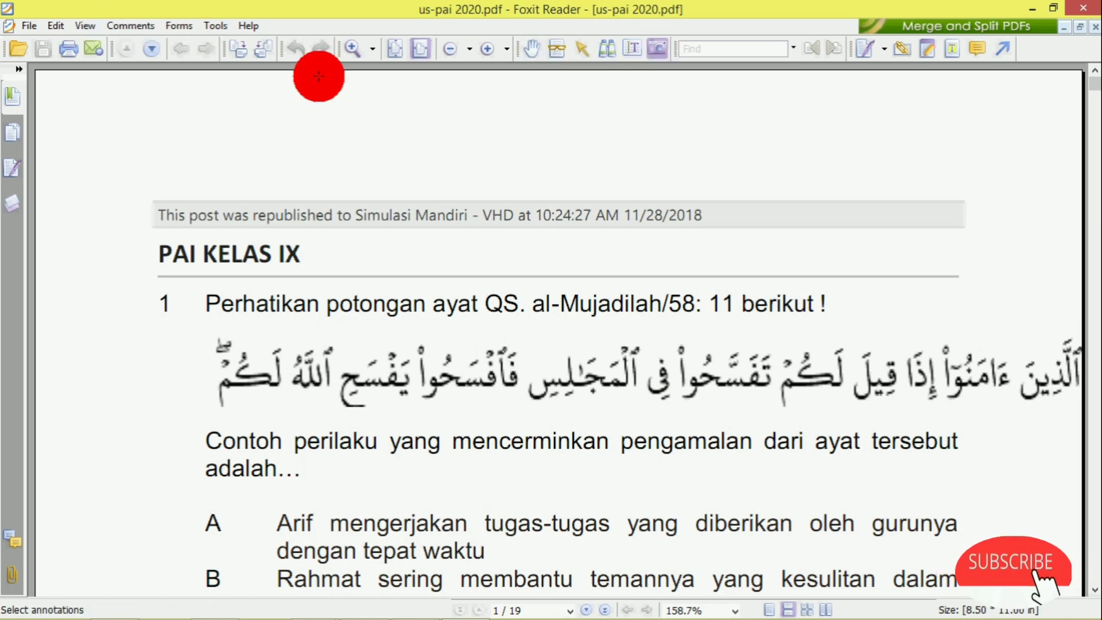
{"action": "left_click", "coordinate": [54, 32]}
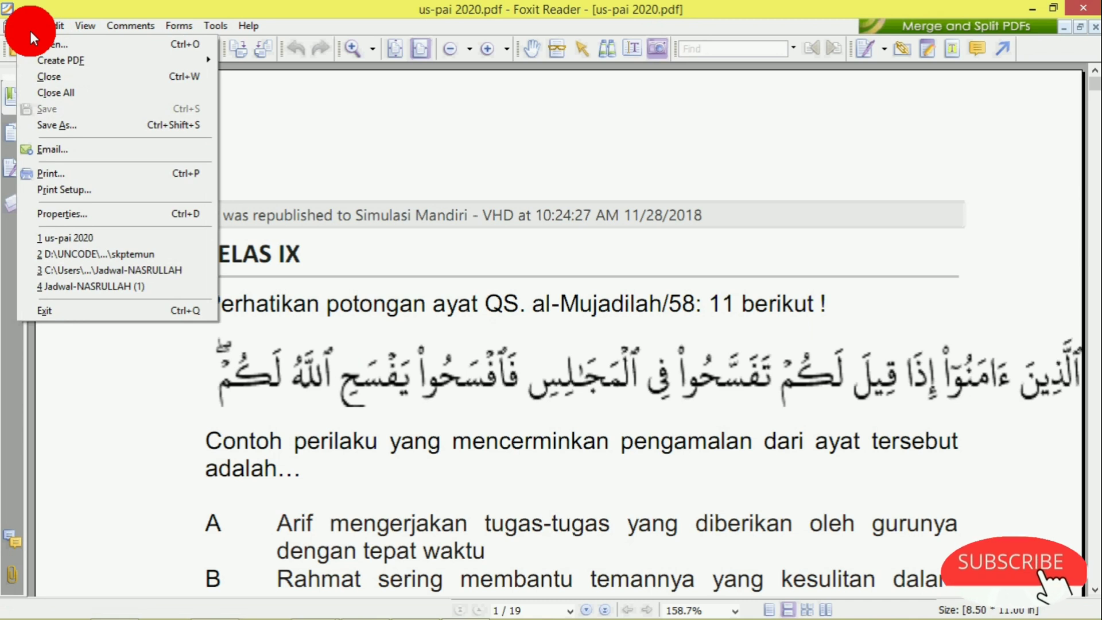
{"action": "mouse_move", "coordinate": [91, 29]}
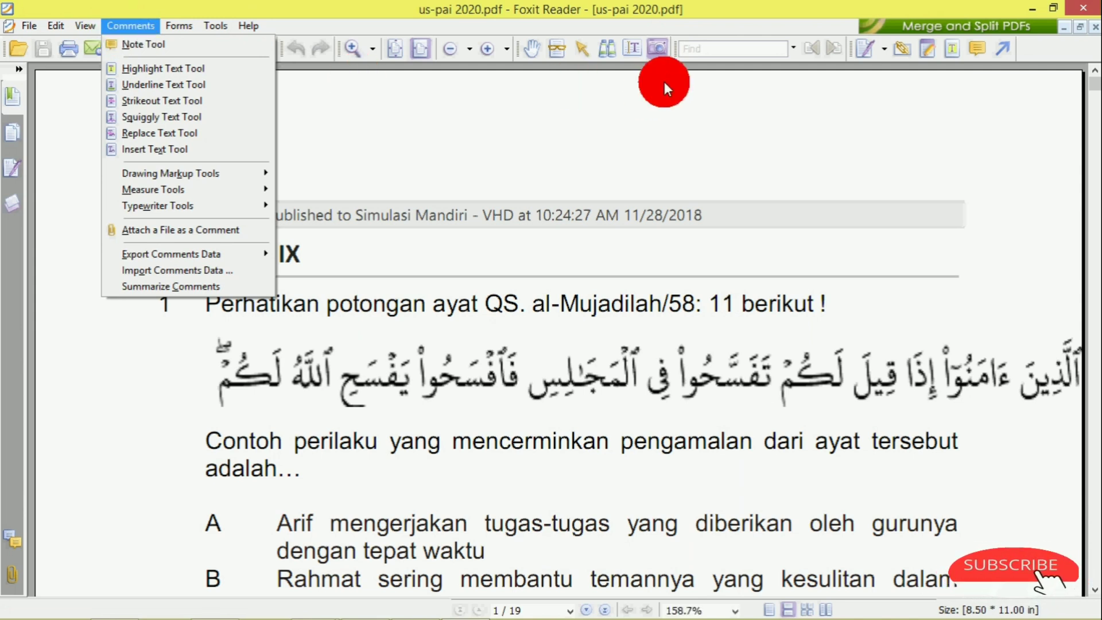
{"action": "left_click", "coordinate": [658, 49]}
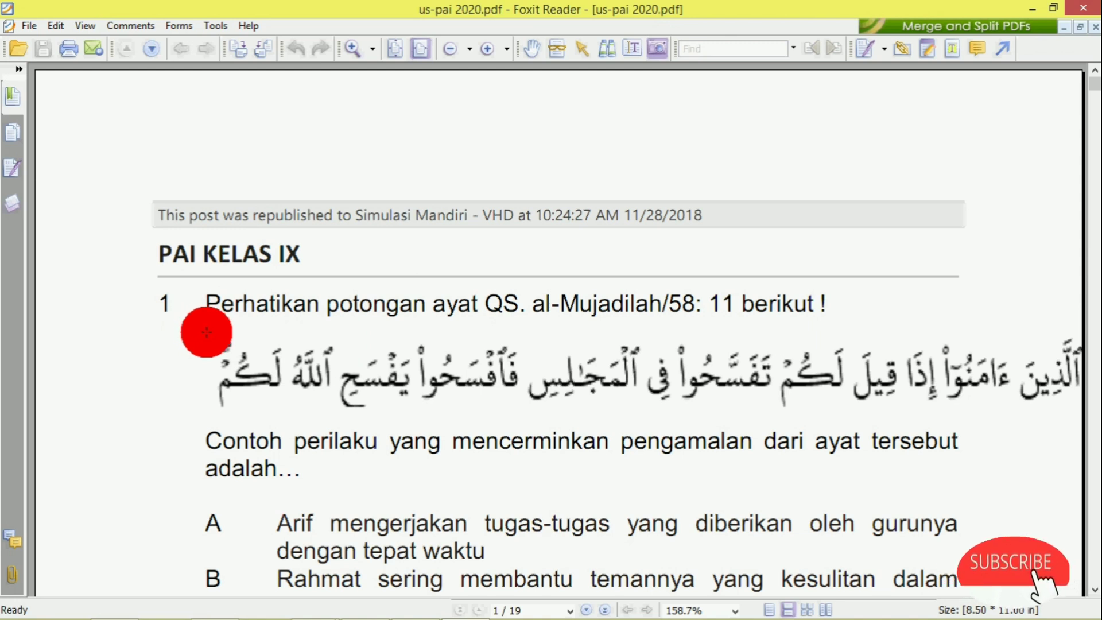
{"action": "left_click_drag", "start_coordinate": [206, 329], "coordinate": [1082, 413]}
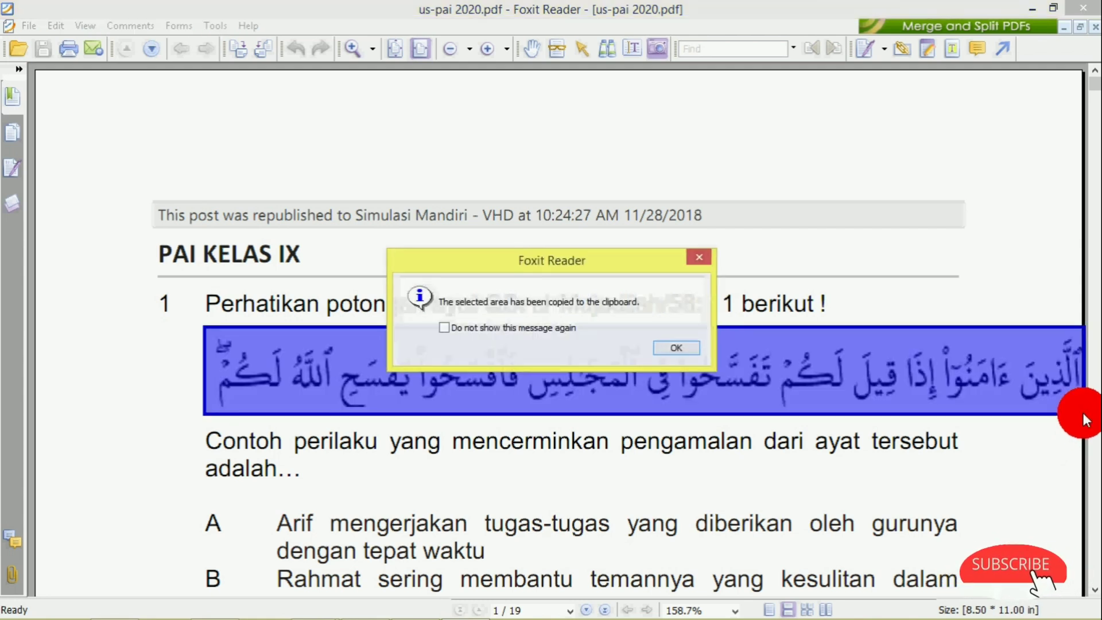
{"action": "left_click", "coordinate": [690, 349]}
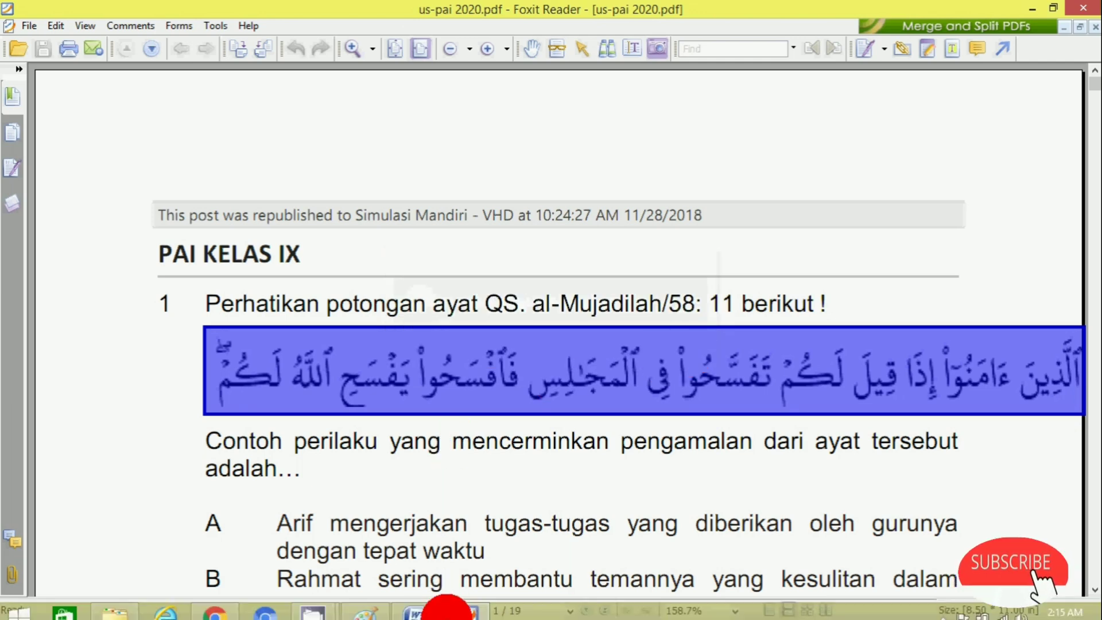
- Switch to Paint and try to paste the verse snapshot onto the AYAT1 picture
{"action": "left_click", "coordinate": [362, 601]}
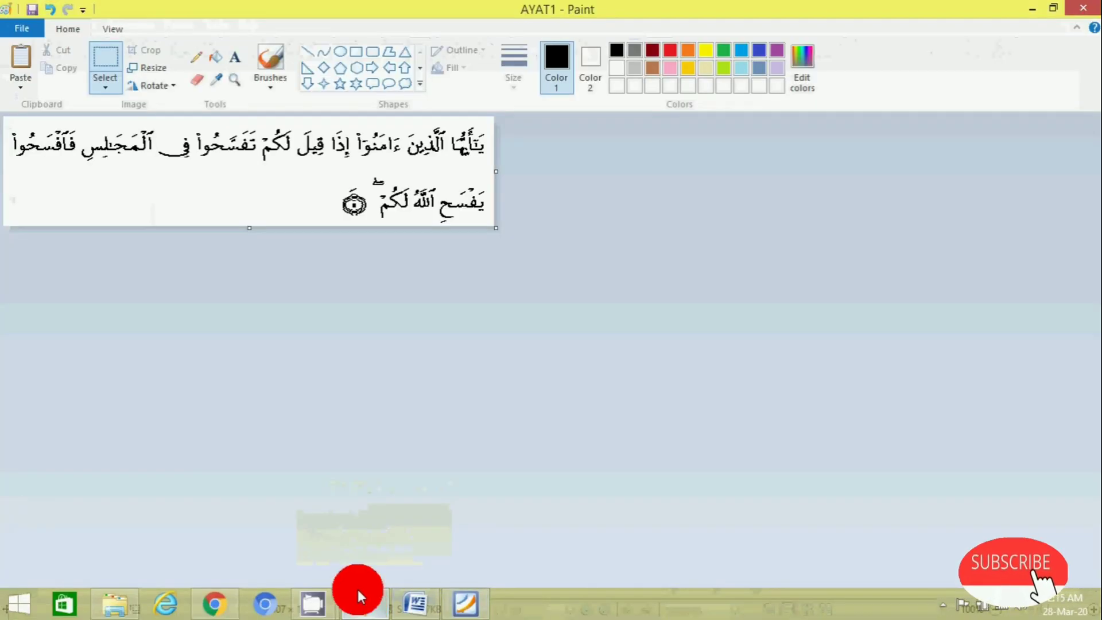
{"action": "left_click", "coordinate": [20, 85]}
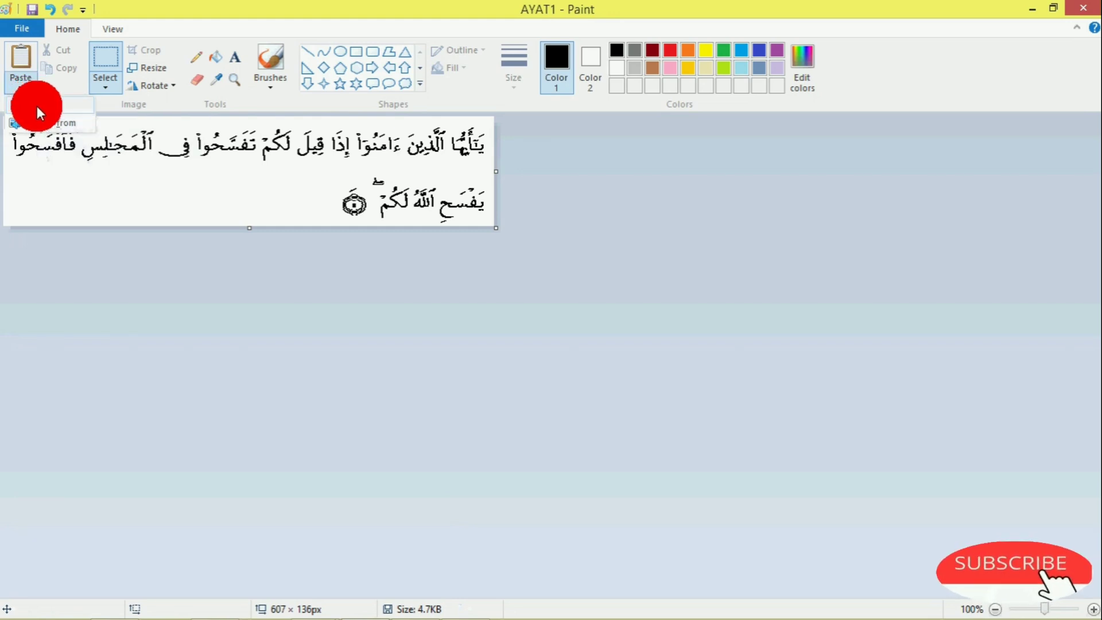
{"action": "left_click", "coordinate": [37, 106]}
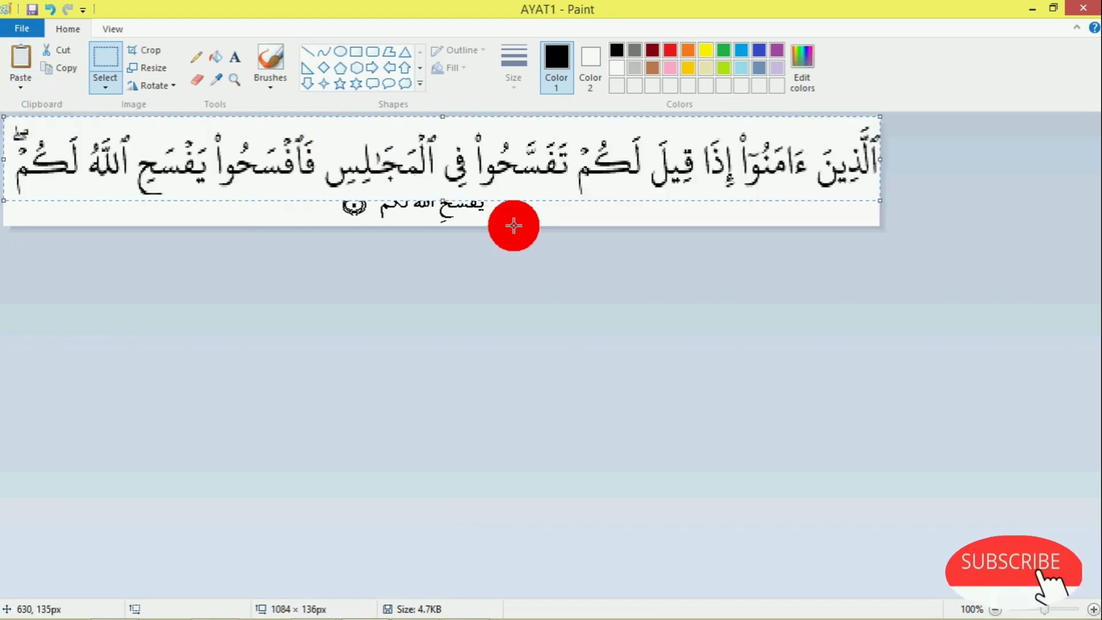
{"action": "left_click_drag", "start_coordinate": [511, 223], "coordinate": [505, 224]}
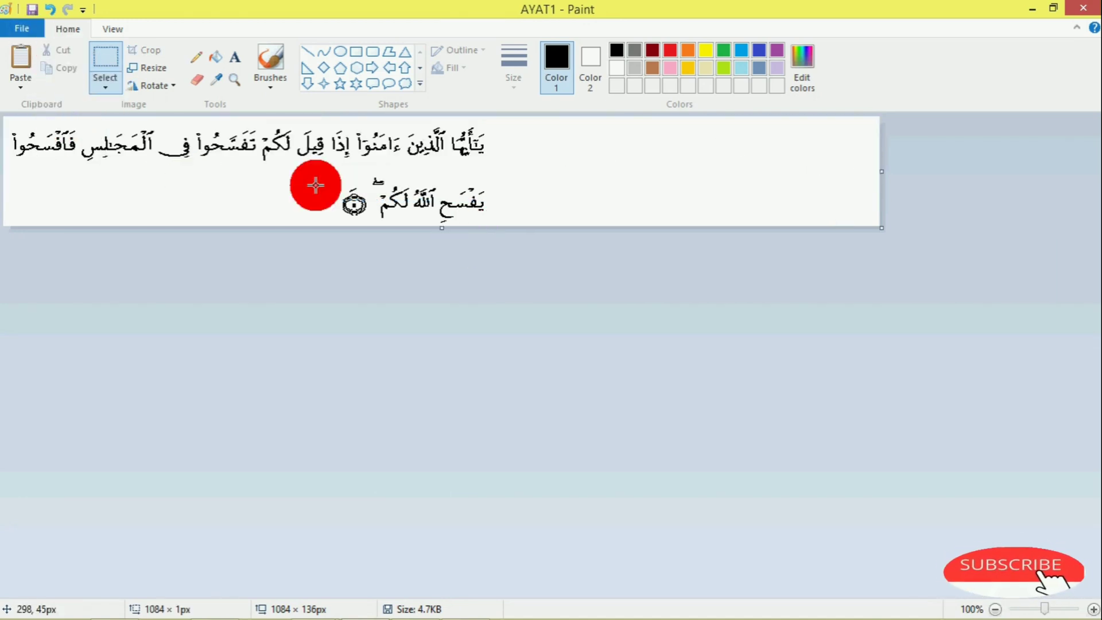
{"action": "left_click", "coordinate": [381, 194]}
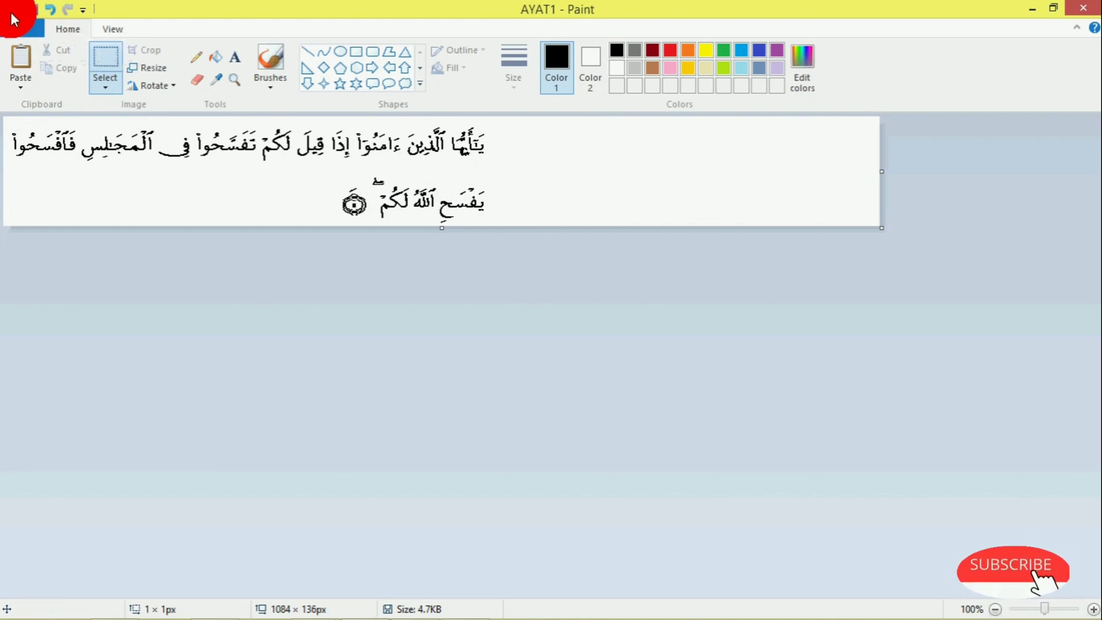
- Start a new blank Paint picture without saving the changes to AYAT1.png
{"action": "left_click", "coordinate": [15, 30]}
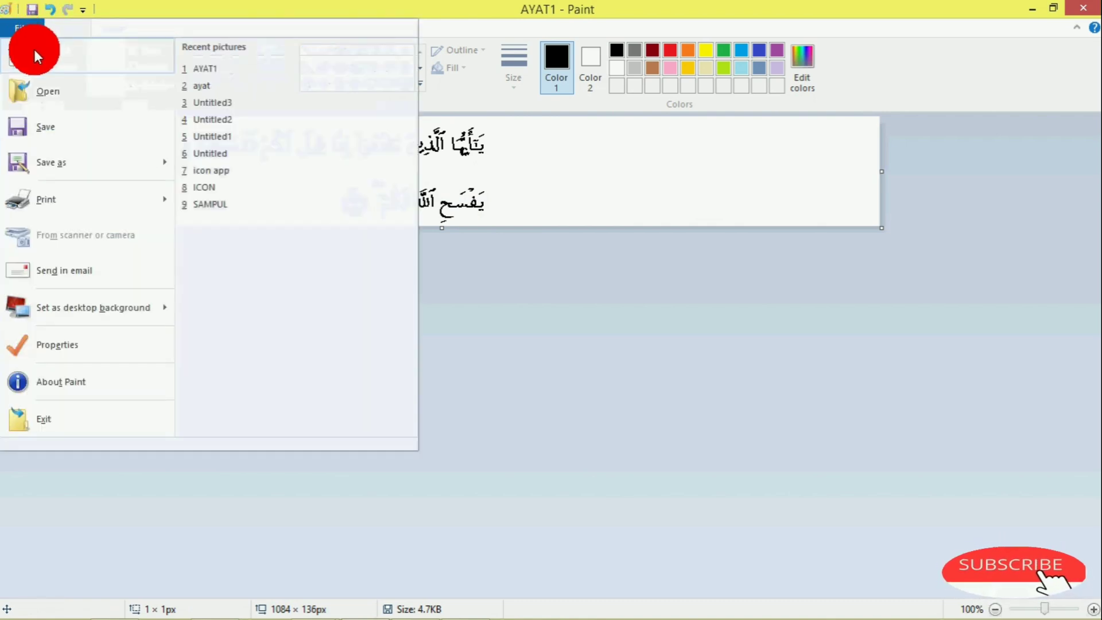
{"action": "left_click", "coordinate": [34, 51]}
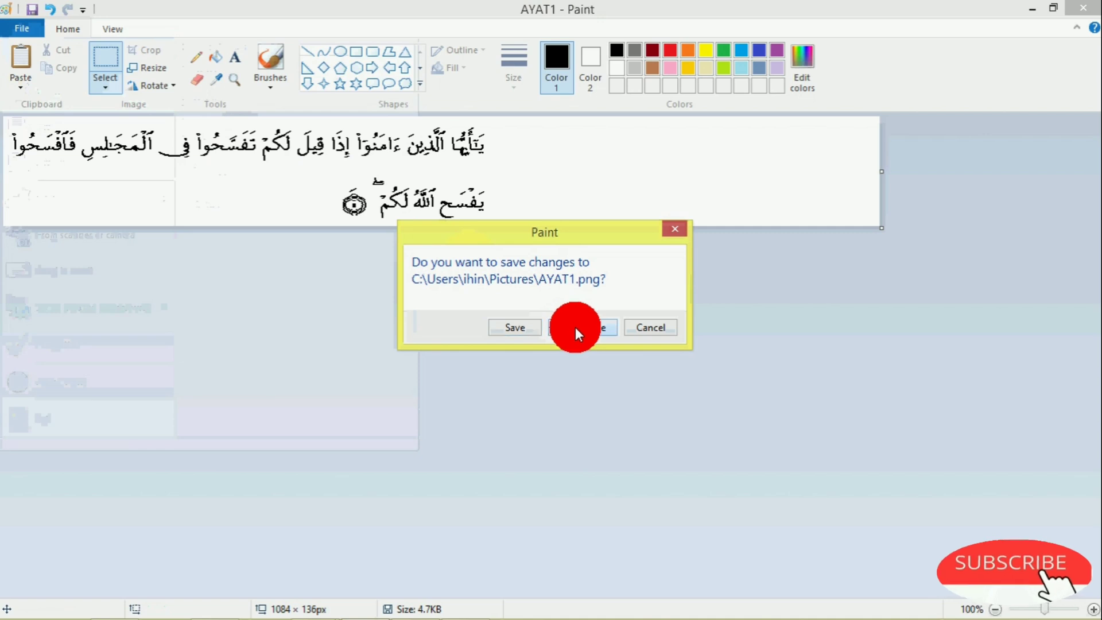
{"action": "left_click", "coordinate": [575, 327]}
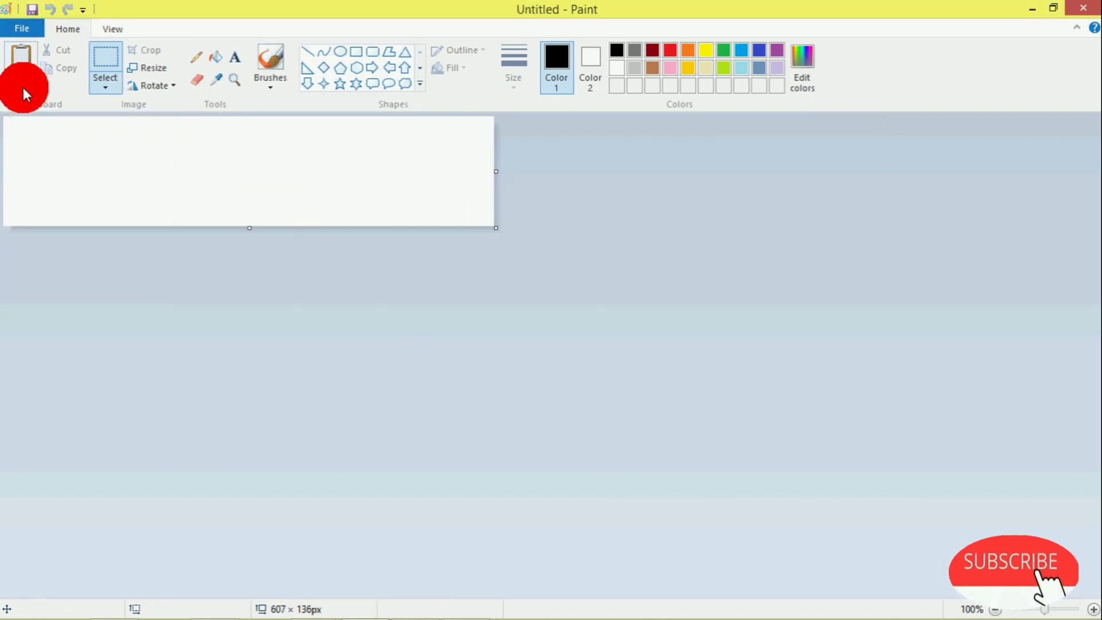
- Switch to us-pai 2020.pdf in Foxit Reader and copy the area around question 1's Arabic verse to the clipboard as an image snapshot again
{"action": "mouse_move", "coordinate": [394, 611]}
{"action": "left_click", "coordinate": [473, 608]}
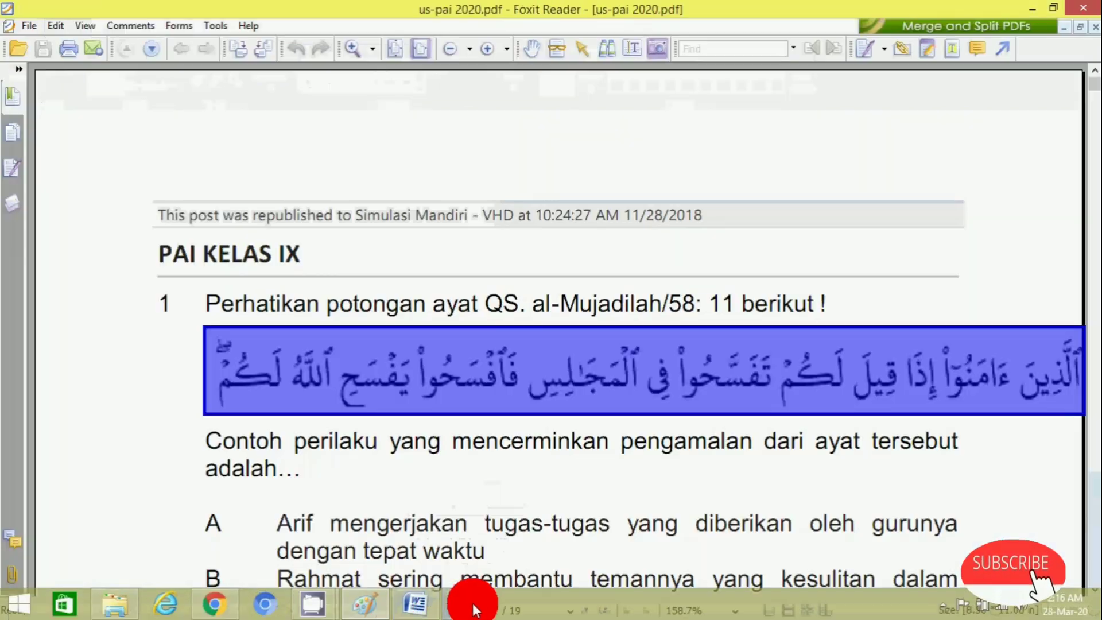
{"action": "left_click", "coordinate": [502, 295]}
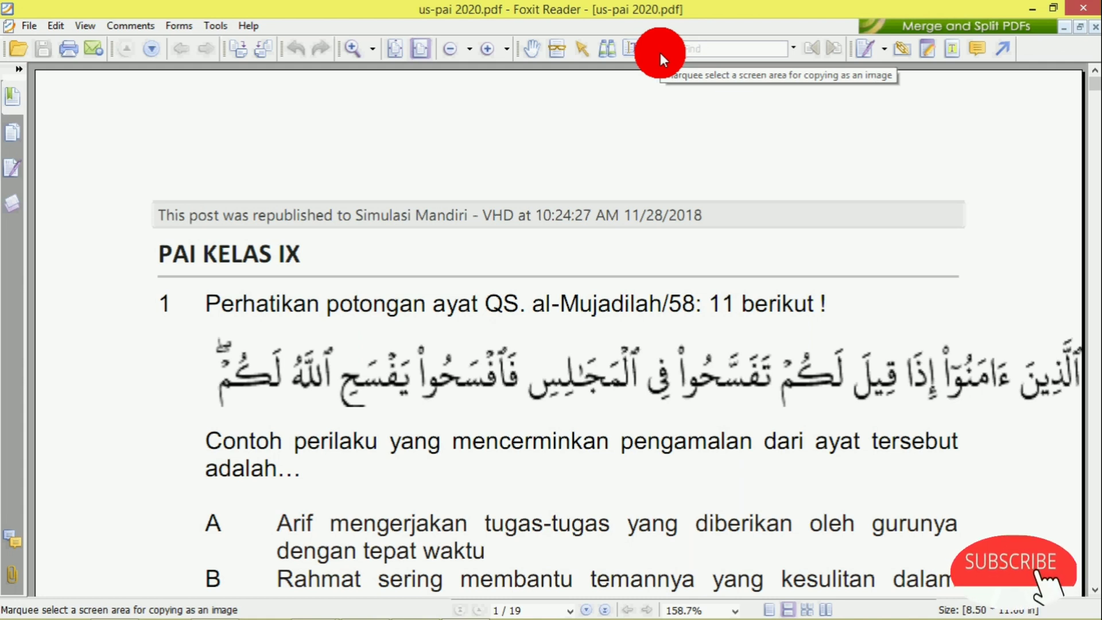
{"action": "left_click", "coordinate": [660, 53]}
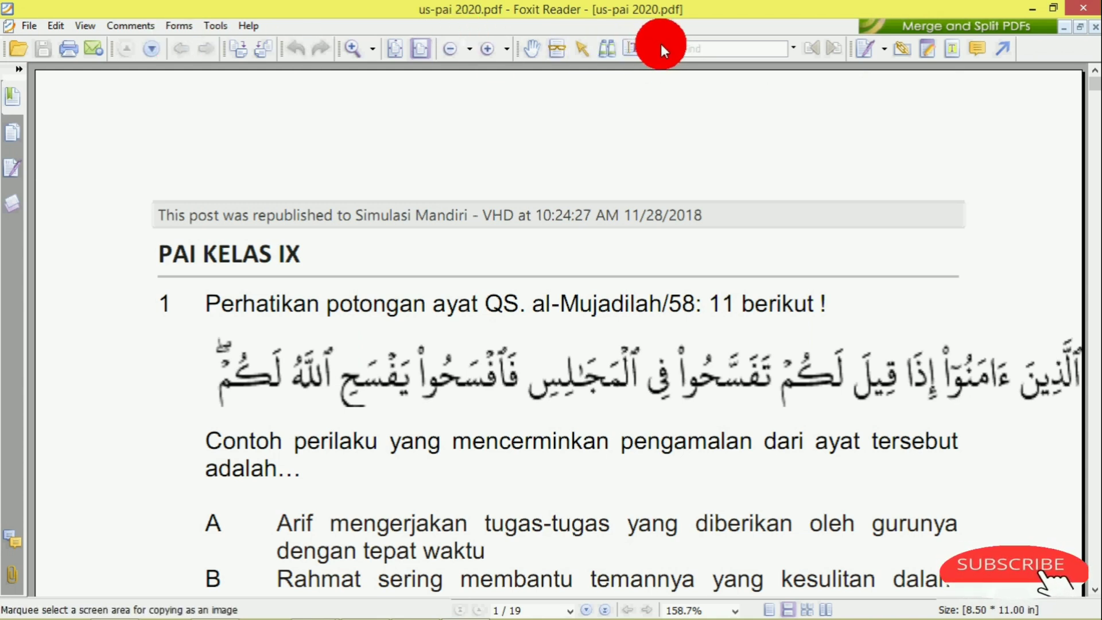
{"action": "left_click", "coordinate": [657, 47]}
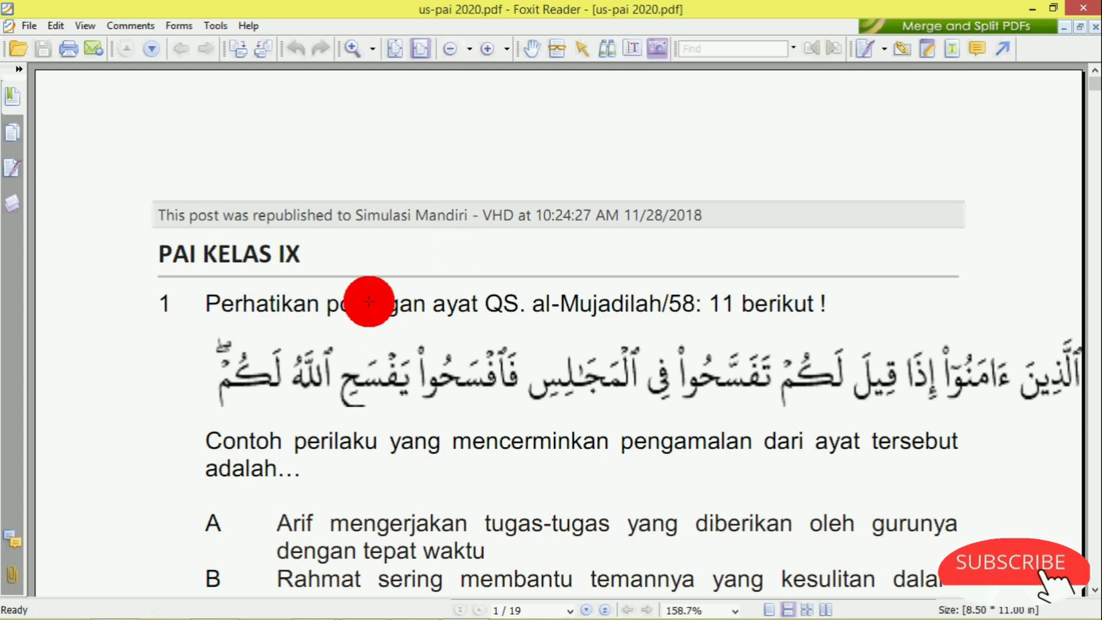
{"action": "left_click_drag", "start_coordinate": [210, 330], "coordinate": [920, 410]}
{"action": "mouse_move", "coordinate": [1066, 411]}
{"action": "left_mouse_down"}
{"action": "mouse_move", "coordinate": [1081, 399]}
{"action": "mouse_move", "coordinate": [1082, 414]}
{"action": "left_mouse_up"}
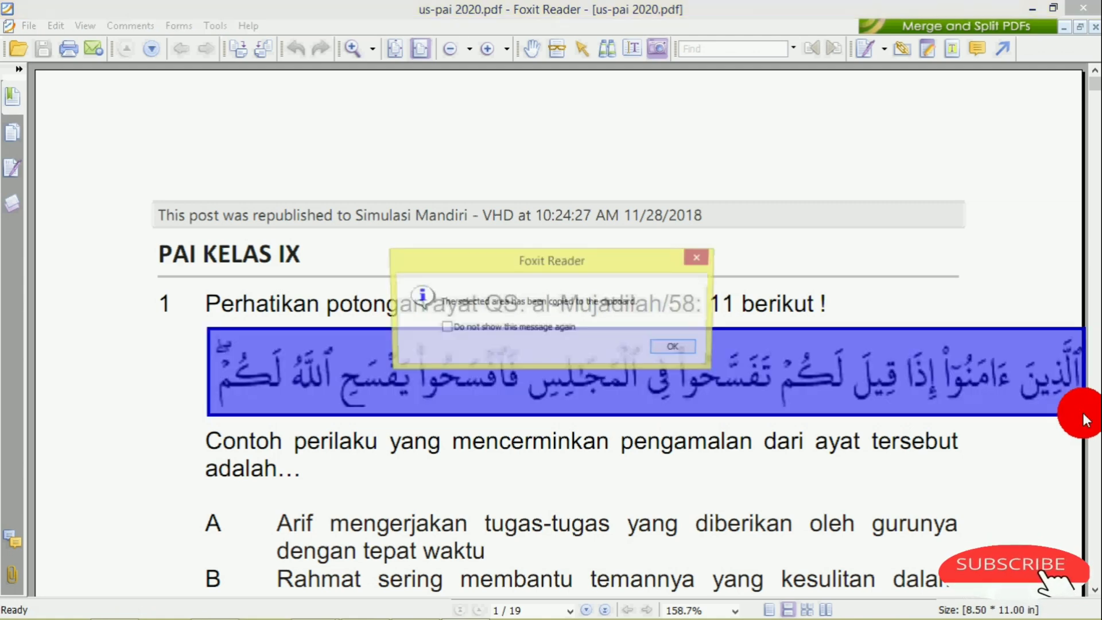
{"action": "left_click", "coordinate": [680, 347]}
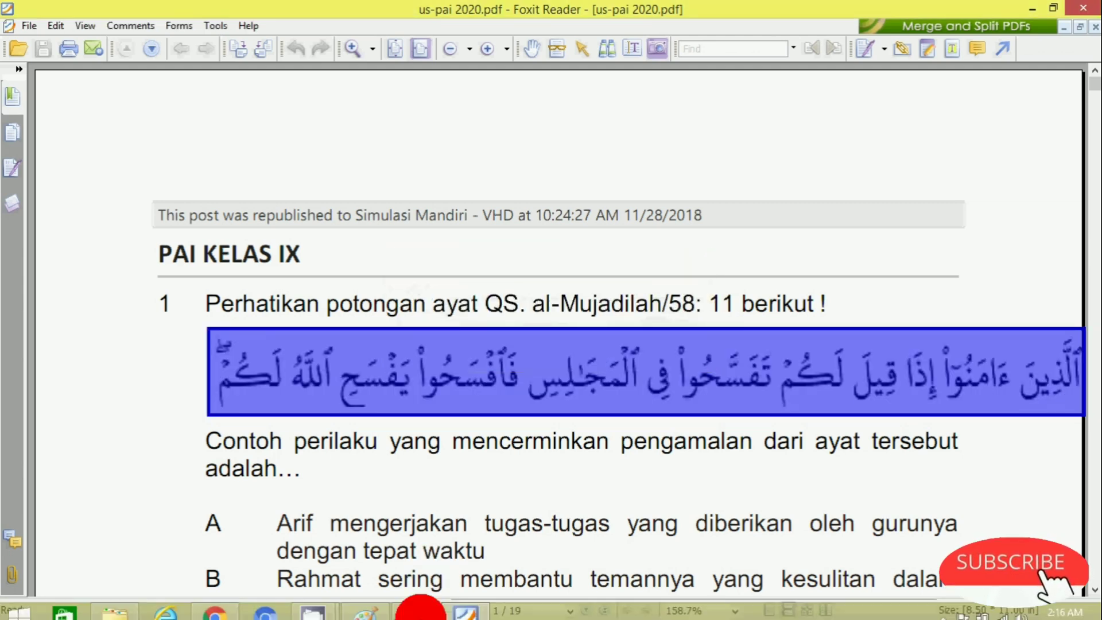
- Switch to Paint, paste the verse snapshot onto the blank picture and trim the canvas height to fit, at 1079 × 99 px
{"action": "left_click", "coordinate": [370, 605]}
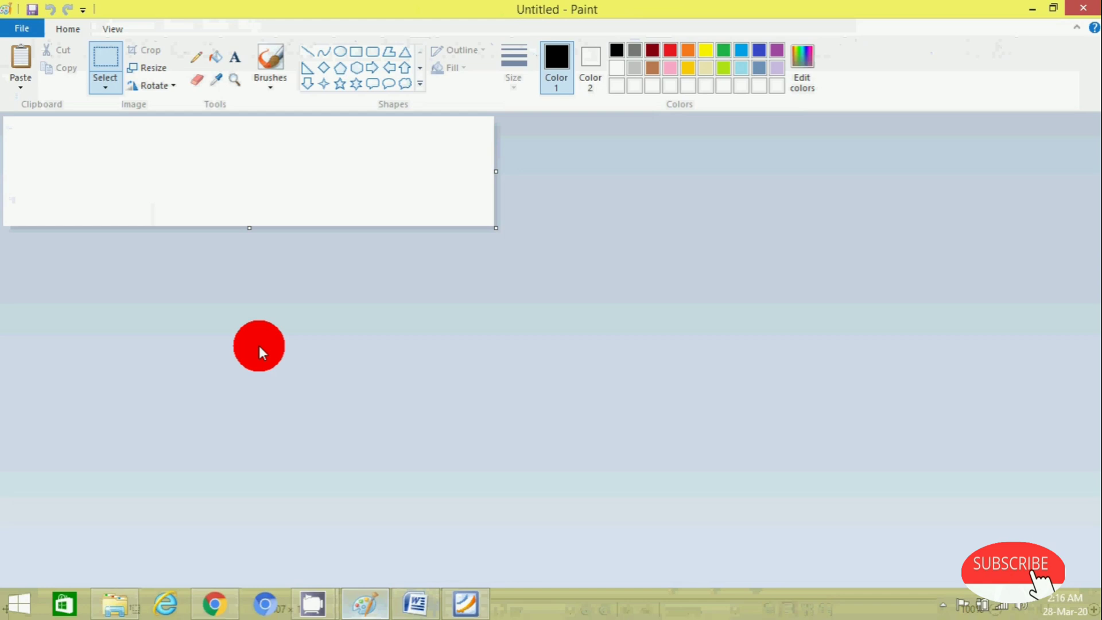
{"action": "left_click", "coordinate": [26, 88]}
{"action": "left_click", "coordinate": [38, 101]}
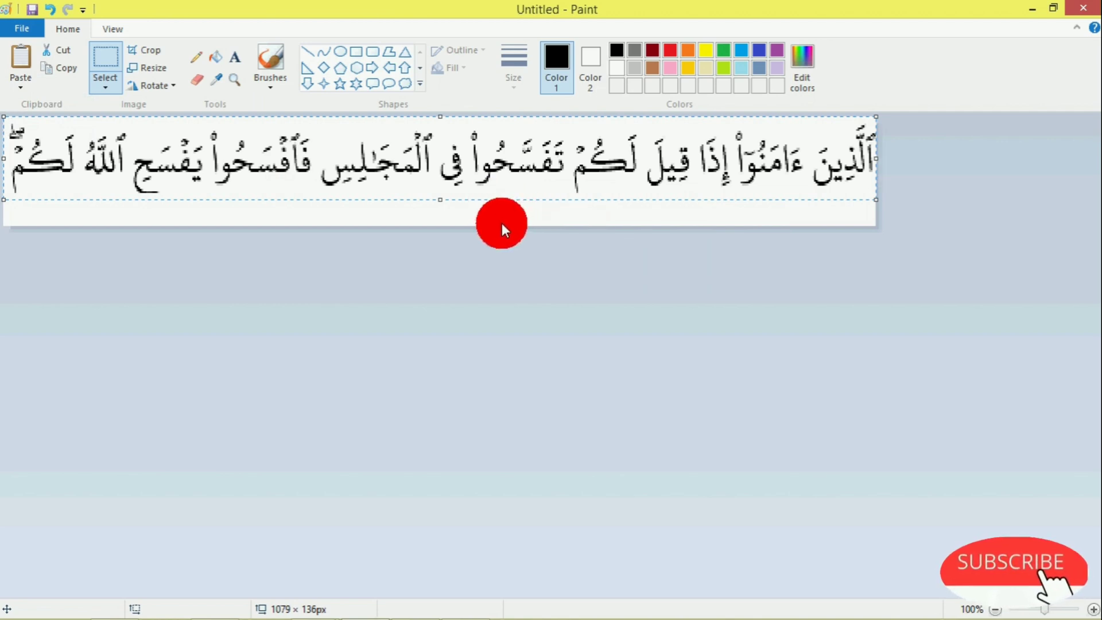
{"action": "left_click", "coordinate": [878, 218]}
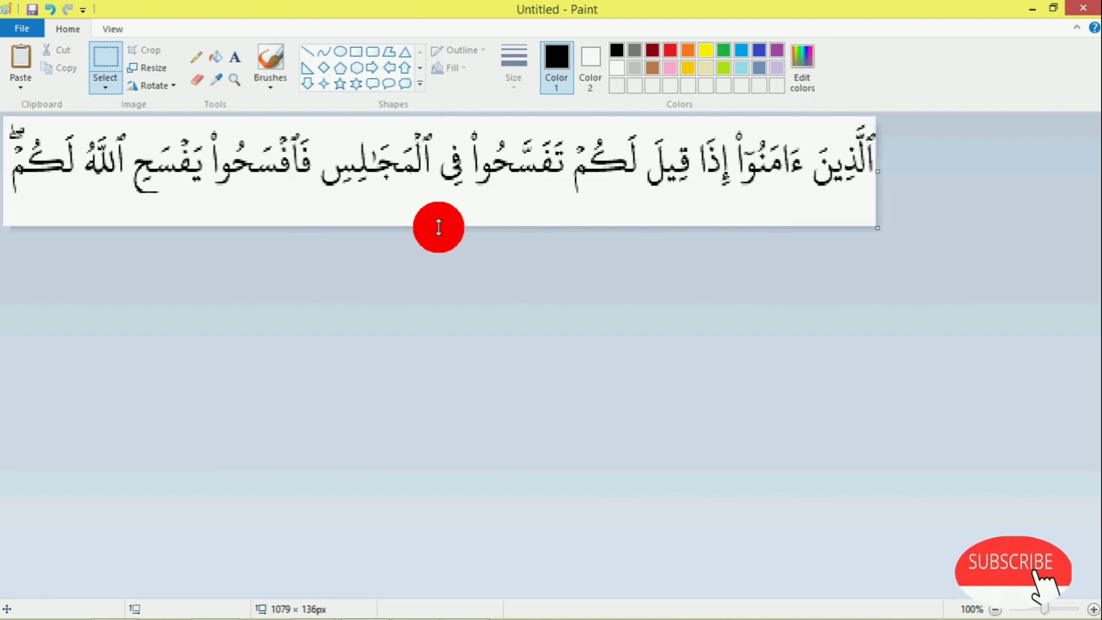
{"action": "left_click_drag", "start_coordinate": [438, 226], "coordinate": [443, 197]}
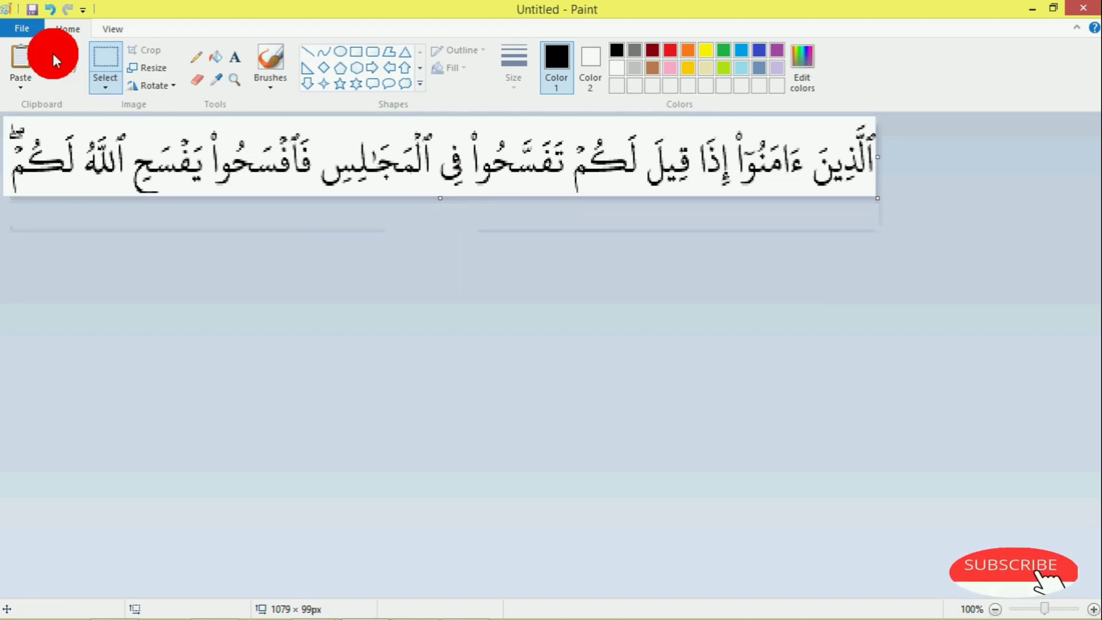
- Save the picture as AYAT2 in PNG format in the Pictures folder
{"action": "left_click", "coordinate": [36, 11]}
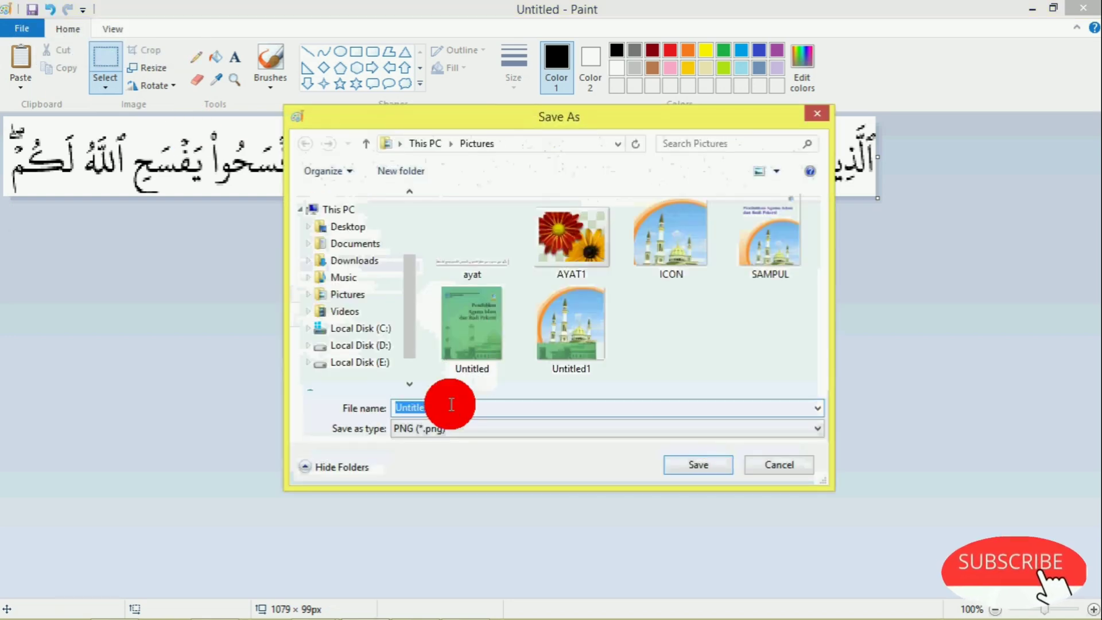
{"action": "type", "text": "A"}
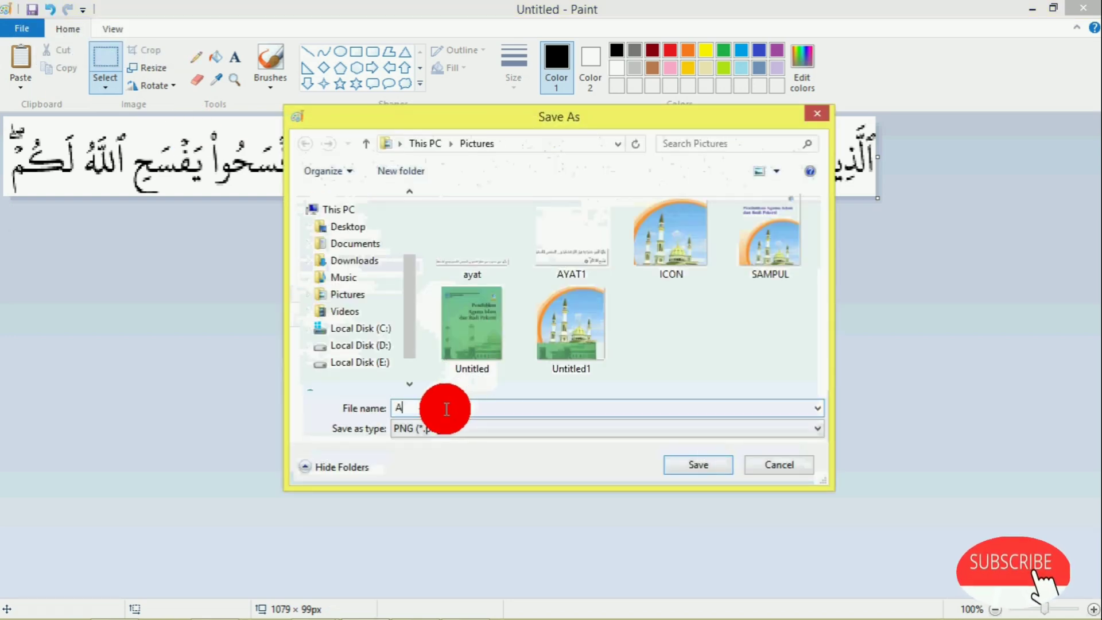
{"action": "type", "text": "YAT"}
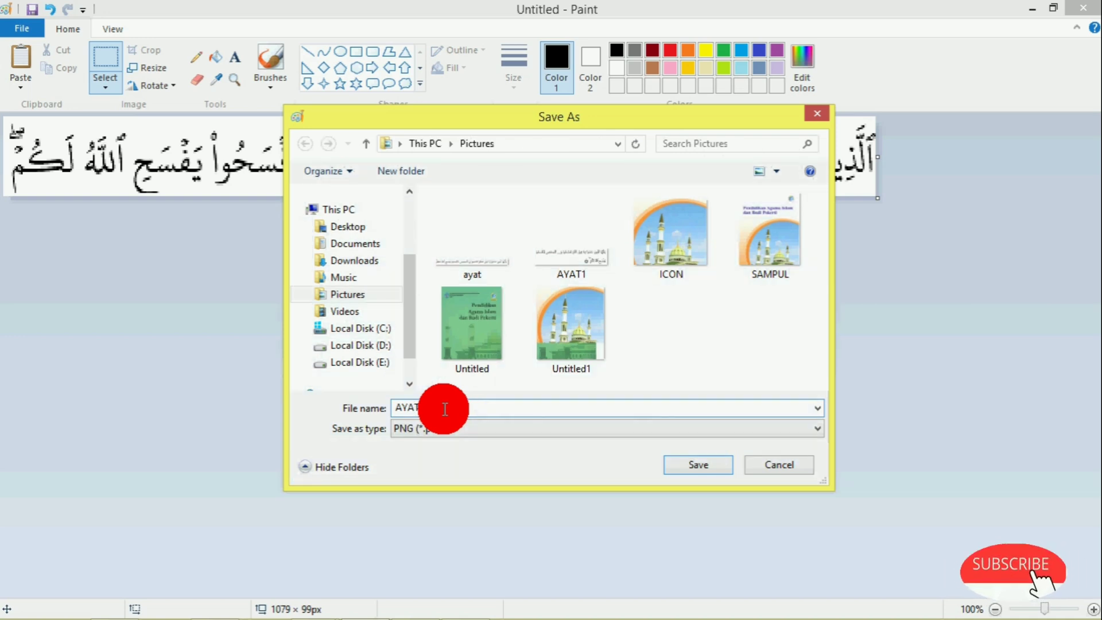
{"action": "type", "text": "2"}
{"action": "left_click", "coordinate": [681, 469]}
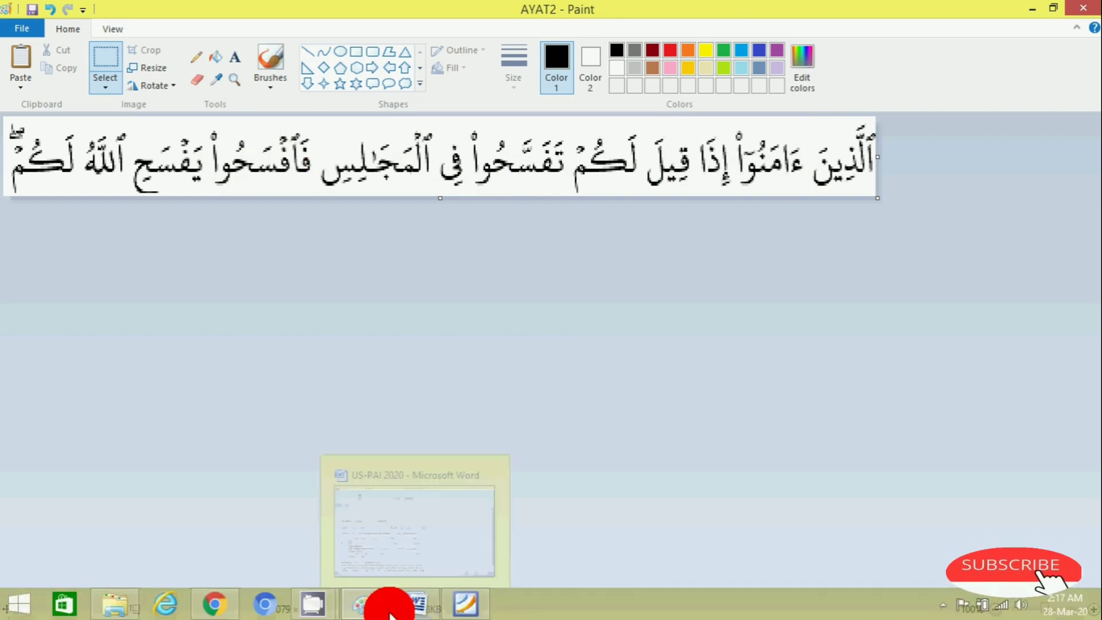
- Switch to the US-PAI 2020 Word document and copy question 1's Arabic verse picture
{"action": "left_click", "coordinate": [421, 607]}
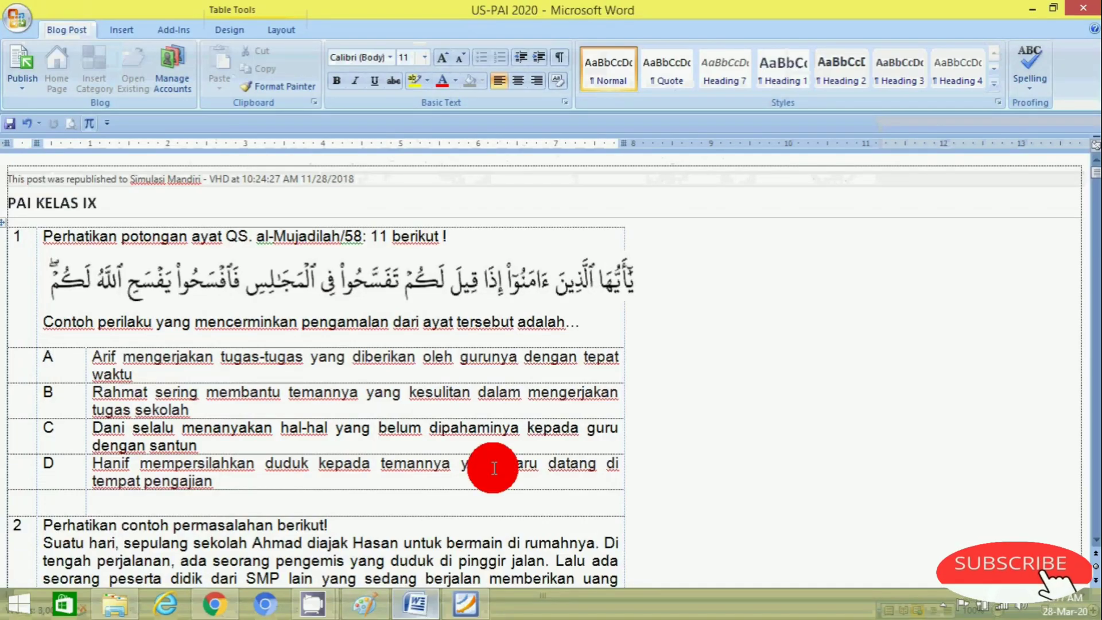
{"action": "left_click", "coordinate": [442, 279]}
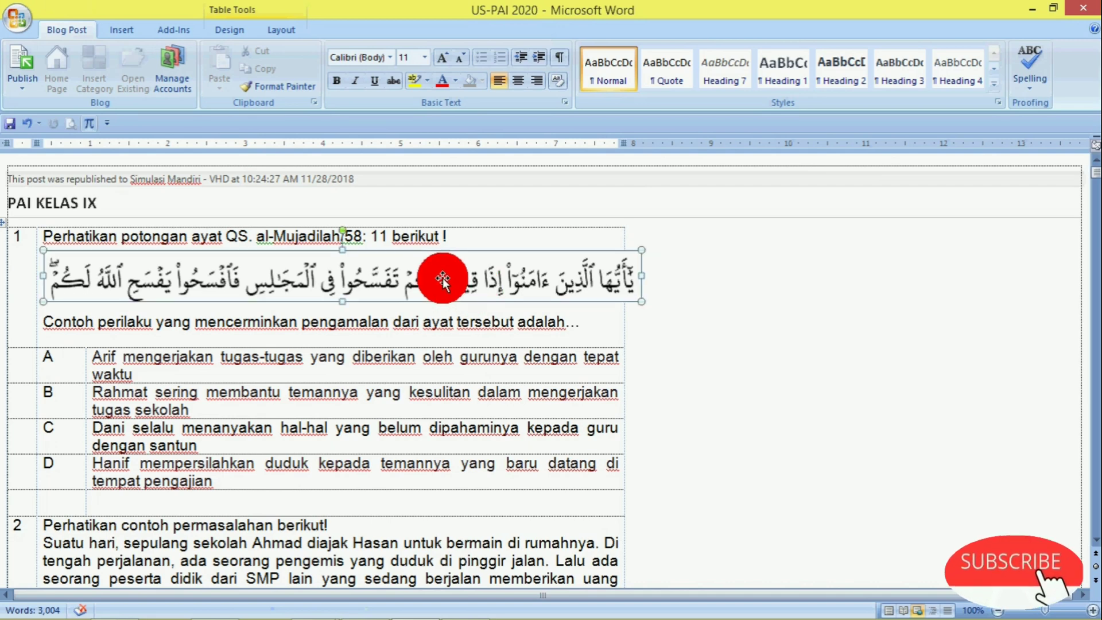
{"action": "right_click", "coordinate": [440, 278]}
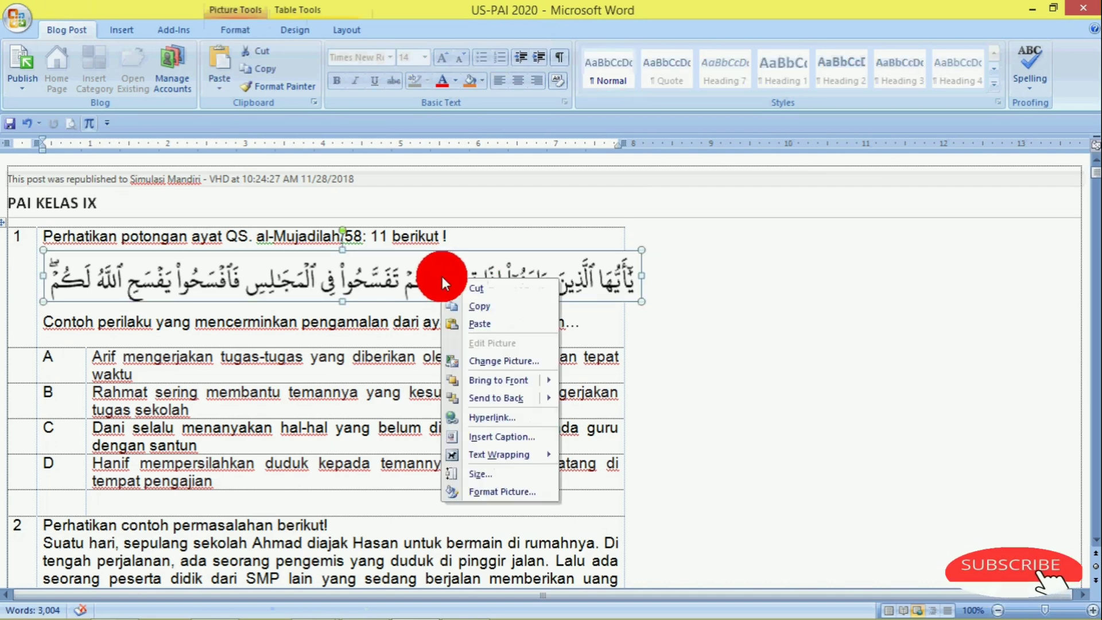
{"action": "left_click", "coordinate": [504, 325]}
{"action": "mouse_move", "coordinate": [446, 612]}
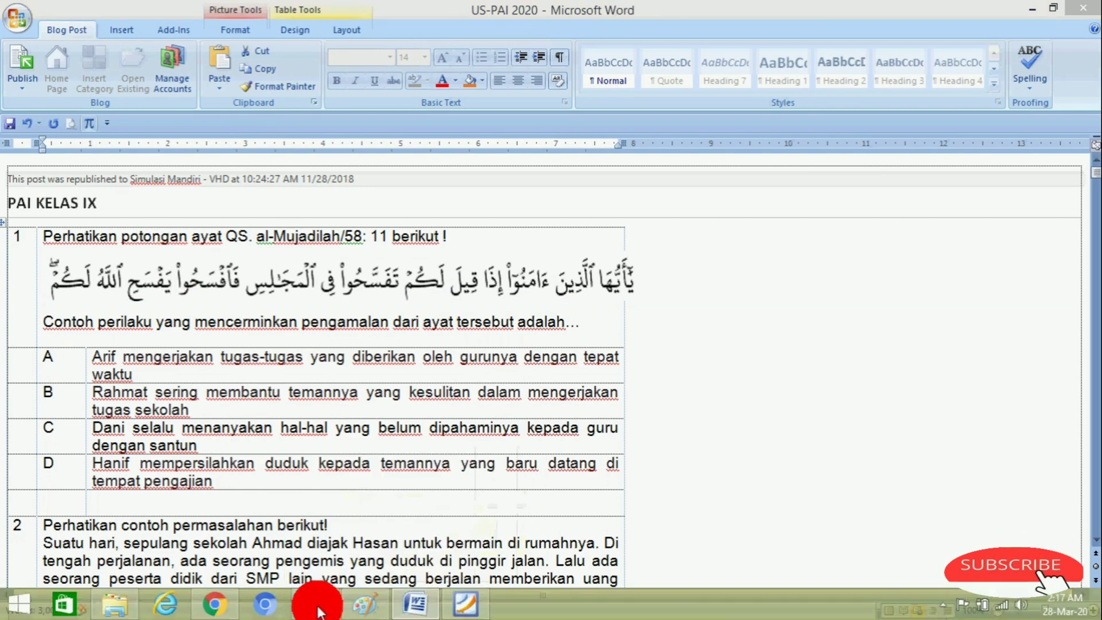
- Switch back to Paint and start a new blank picture
{"action": "left_click", "coordinate": [363, 608]}
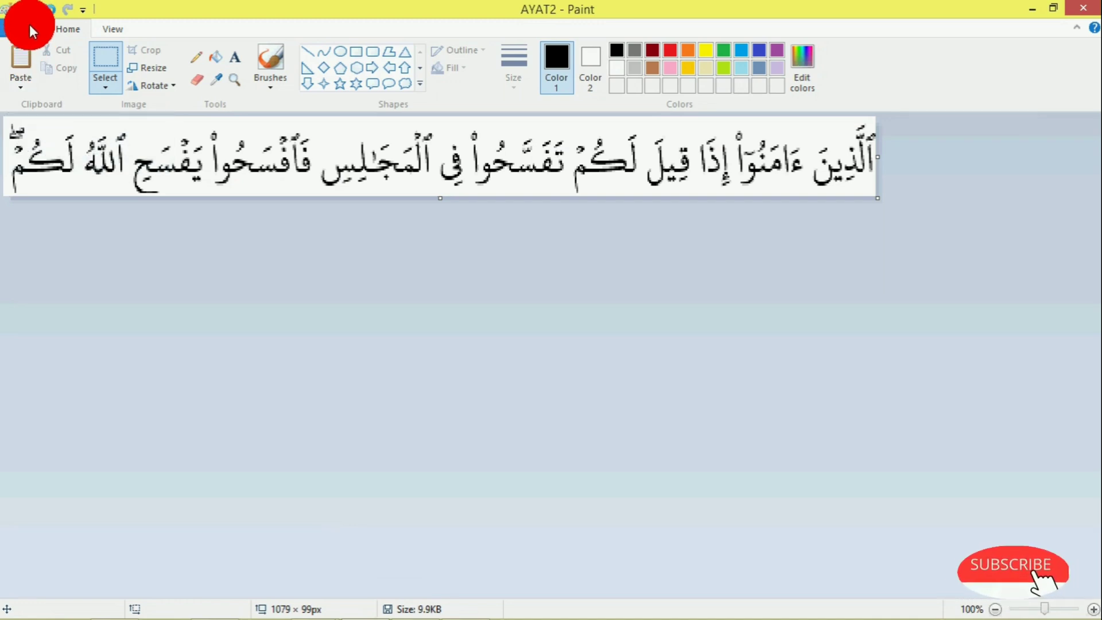
{"action": "left_click", "coordinate": [30, 24]}
{"action": "left_click", "coordinate": [45, 55]}
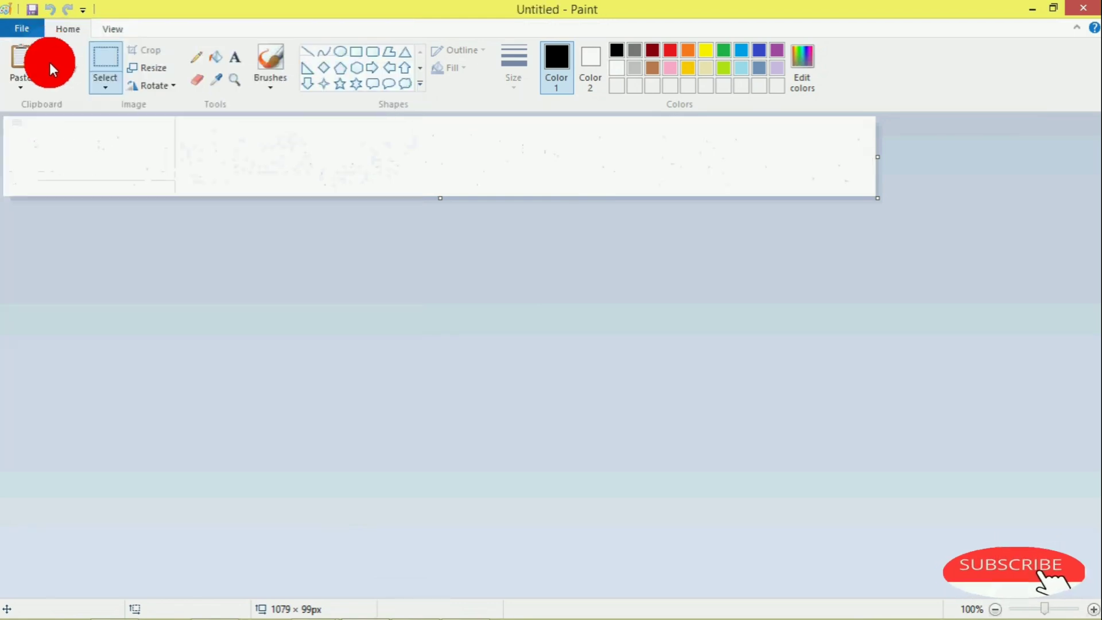
- Paste the copied Word verse picture onto the blank canvas and shrink the canvas around it to 744 × 73 px
{"action": "left_click", "coordinate": [21, 84]}
{"action": "left_click", "coordinate": [40, 118]}
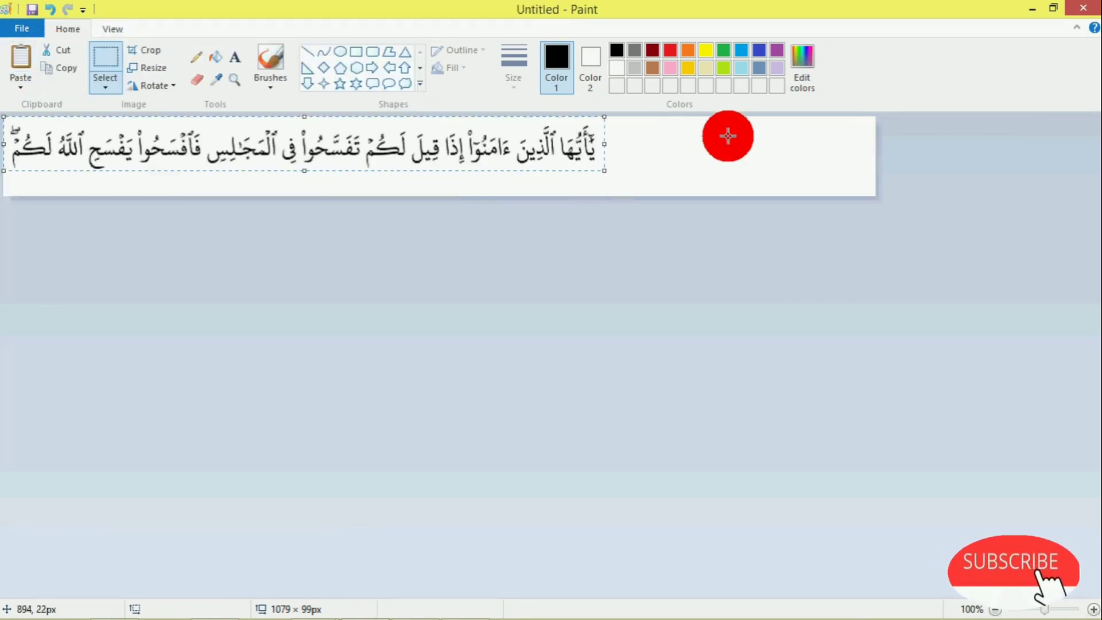
{"action": "left_click", "coordinate": [727, 162]}
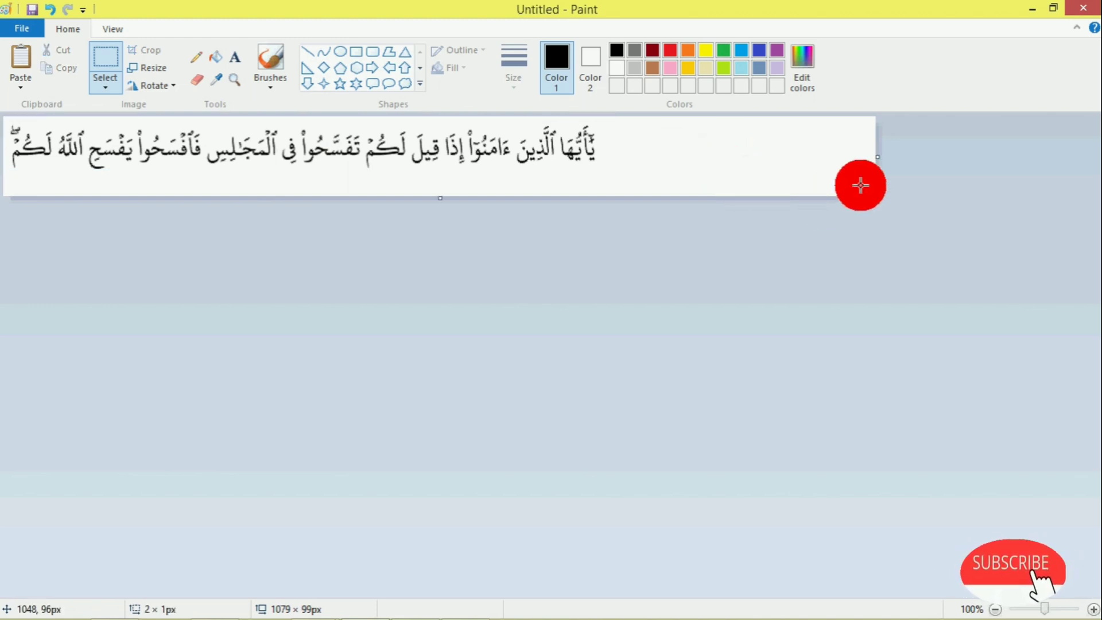
{"action": "left_click_drag", "start_coordinate": [877, 198], "coordinate": [605, 175]}
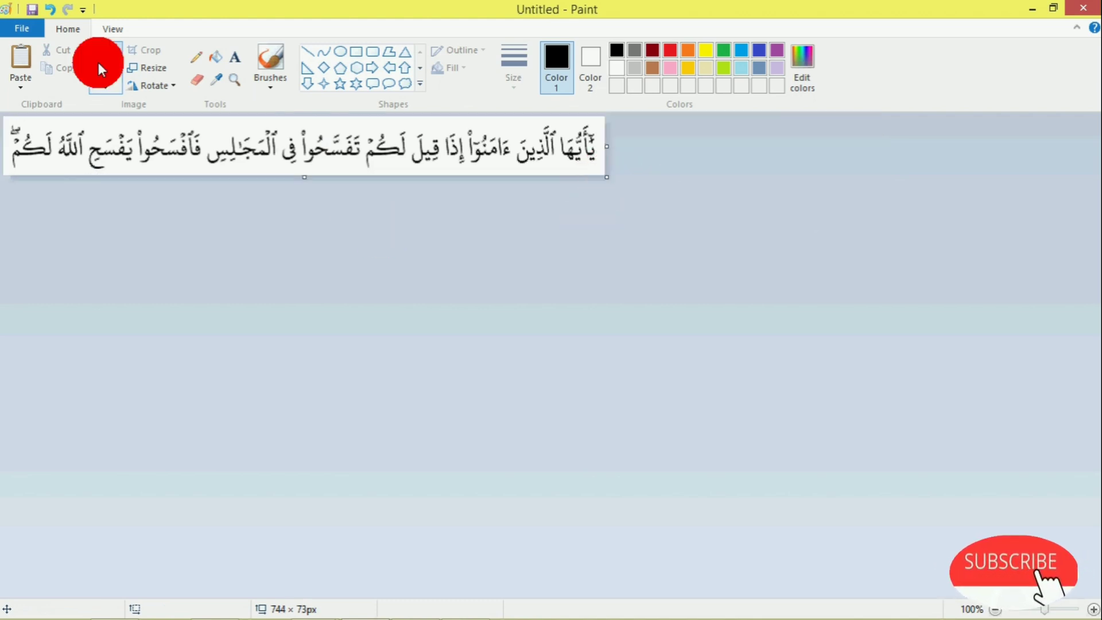
- Save the verse picture as AYAT3 in PNG format in the Pictures folder
{"action": "left_click", "coordinate": [26, 9]}
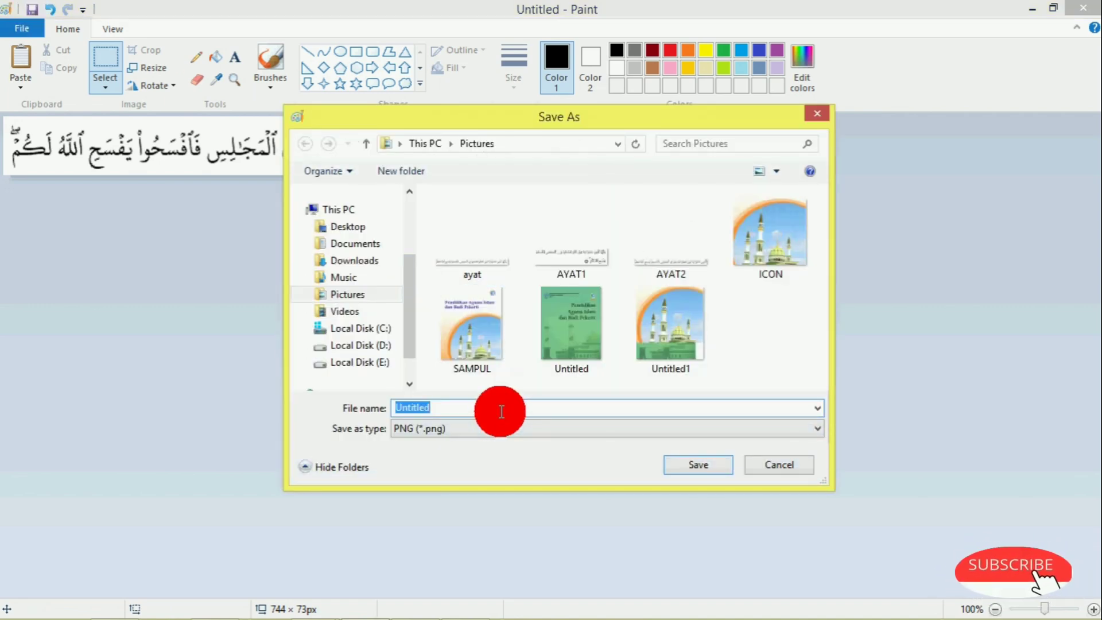
{"action": "type", "text": "AYAT"}
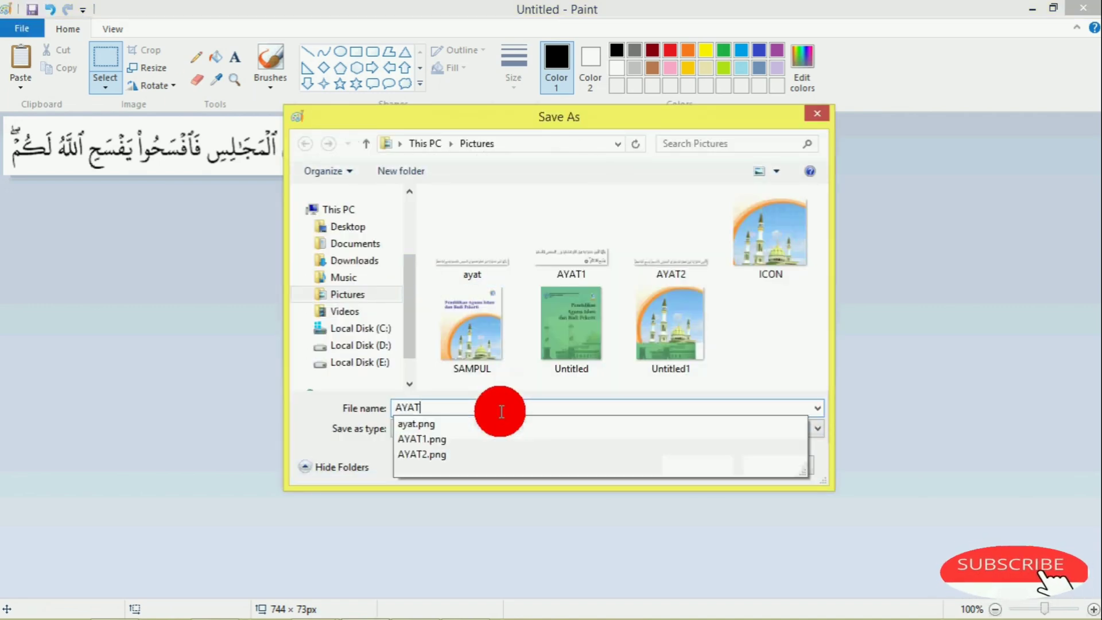
{"action": "type", "text": "3"}
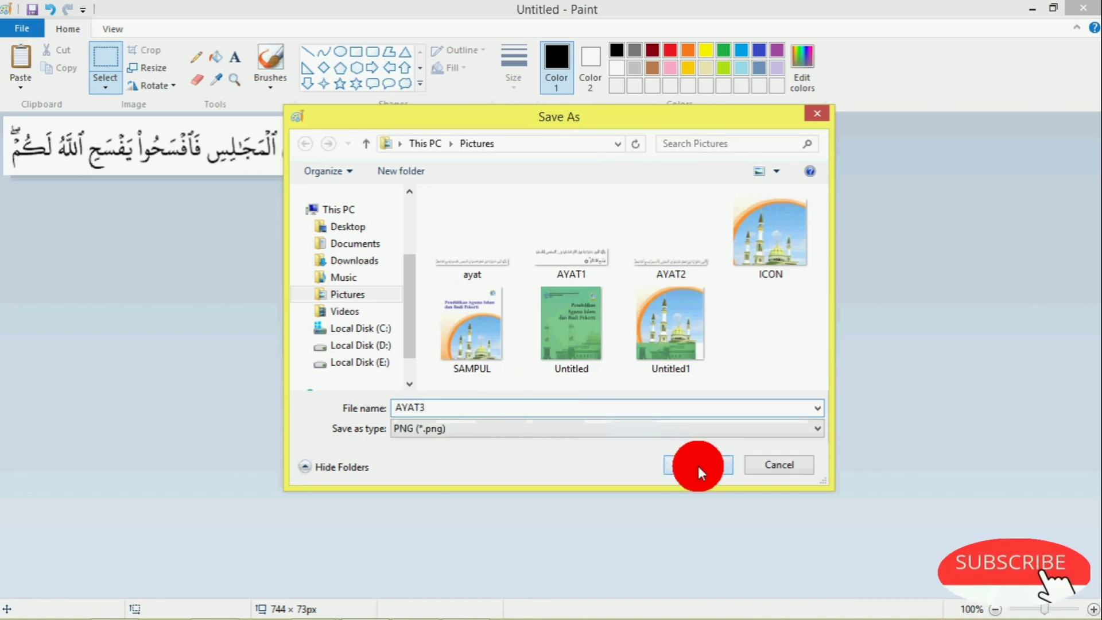
{"action": "left_click", "coordinate": [697, 463]}
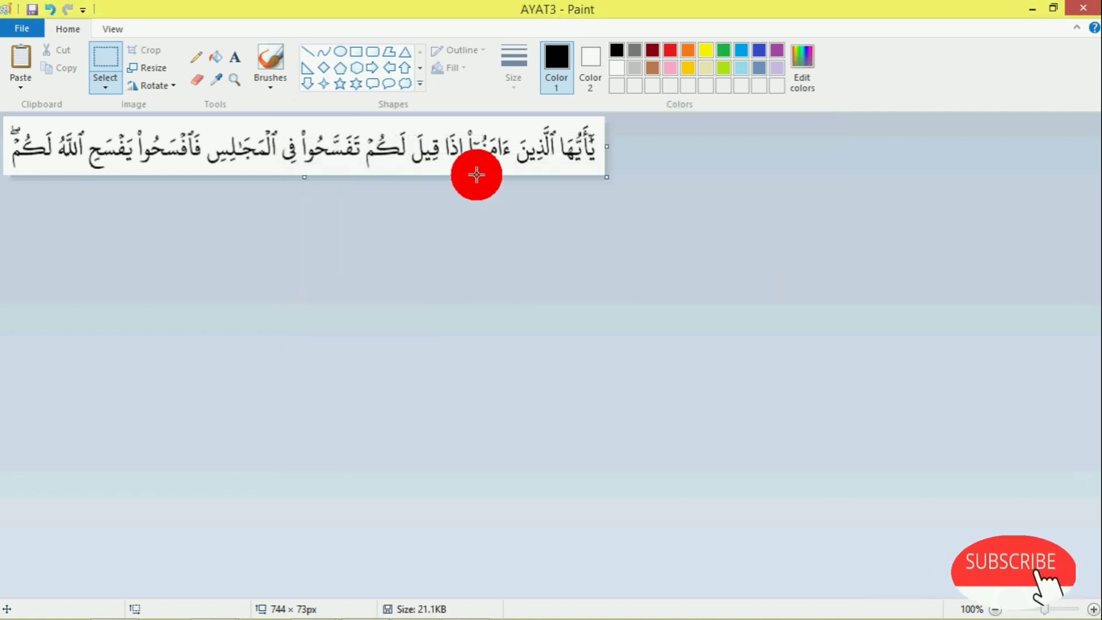
- Minimize the Paint, Word, Foxit Reader and TULIS folder windows to return to the PENILAIAN HARIAN 1 form in Chrome
{"action": "left_click", "coordinate": [1032, 13]}
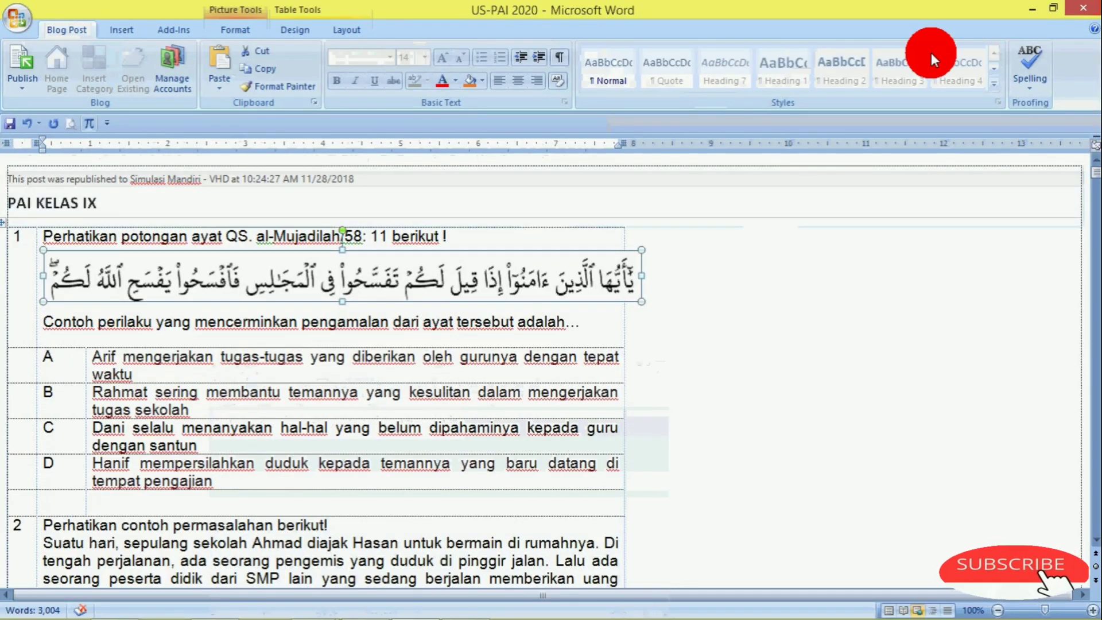
{"action": "left_click", "coordinate": [1031, 11]}
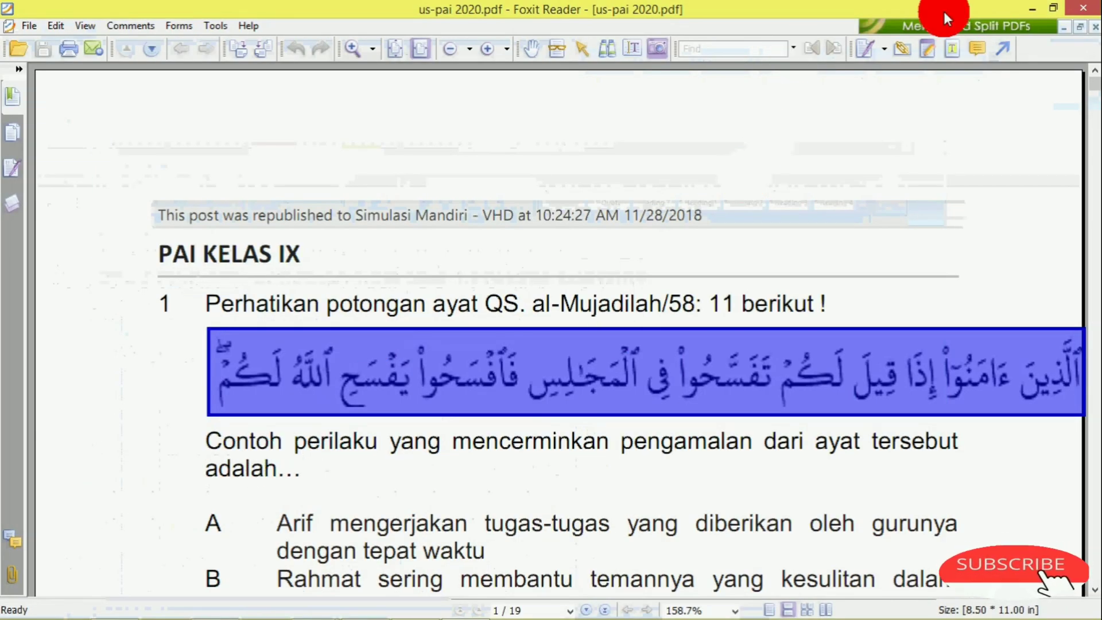
{"action": "left_click", "coordinate": [1031, 10]}
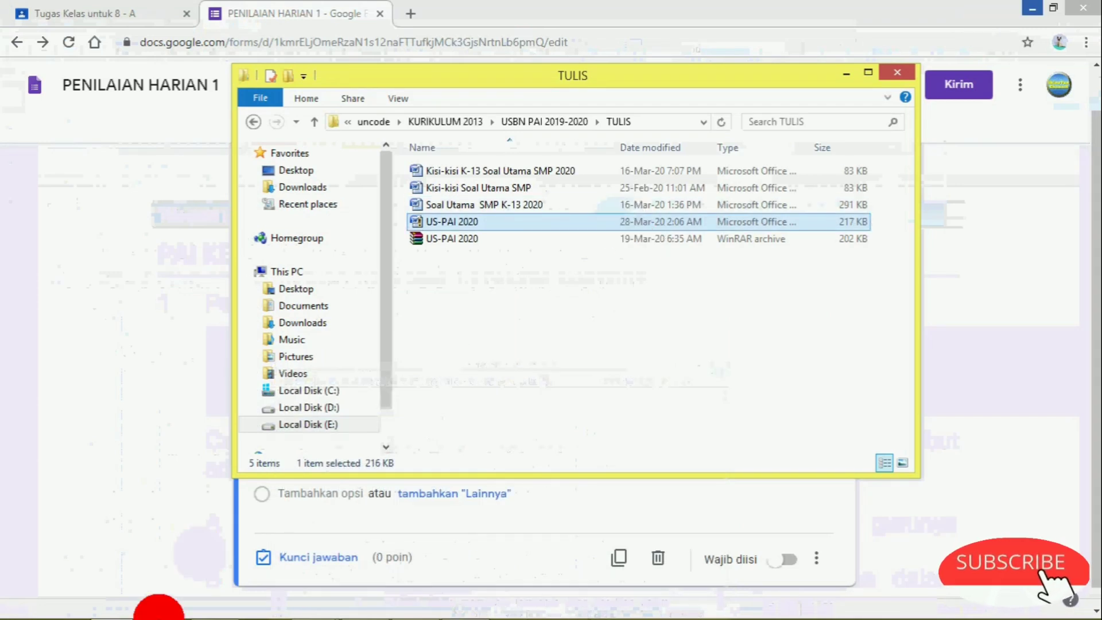
{"action": "left_click", "coordinate": [123, 603]}
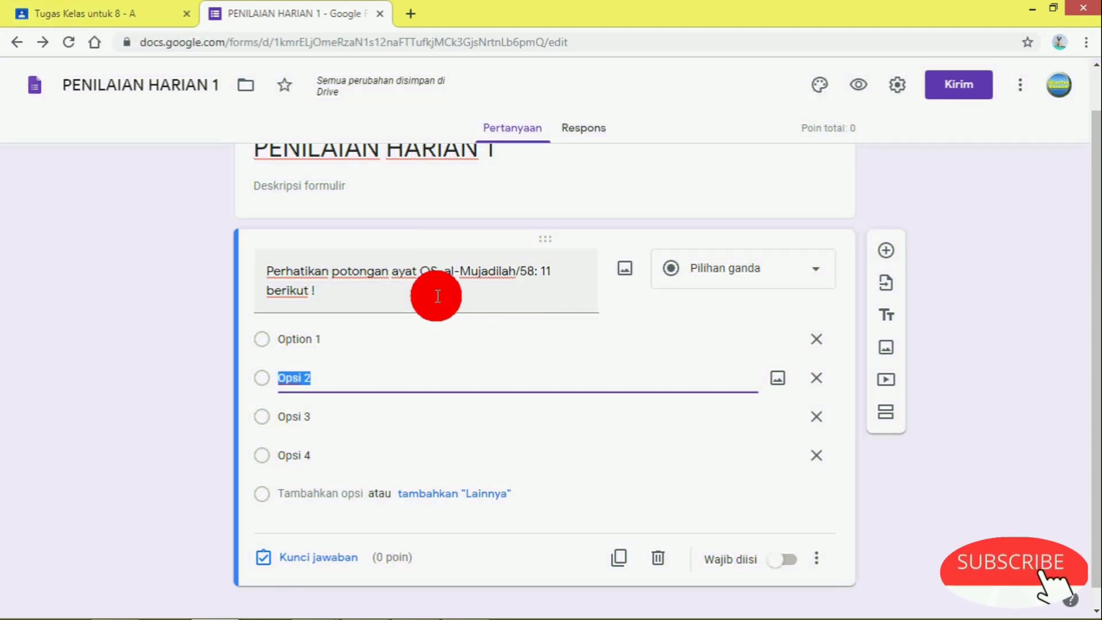
- Insert the AYAT3 picture from the Pictures folder as the image of the question about QS. al-Mujadilah/58: 11
{"action": "triple_click", "coordinate": [436, 296]}
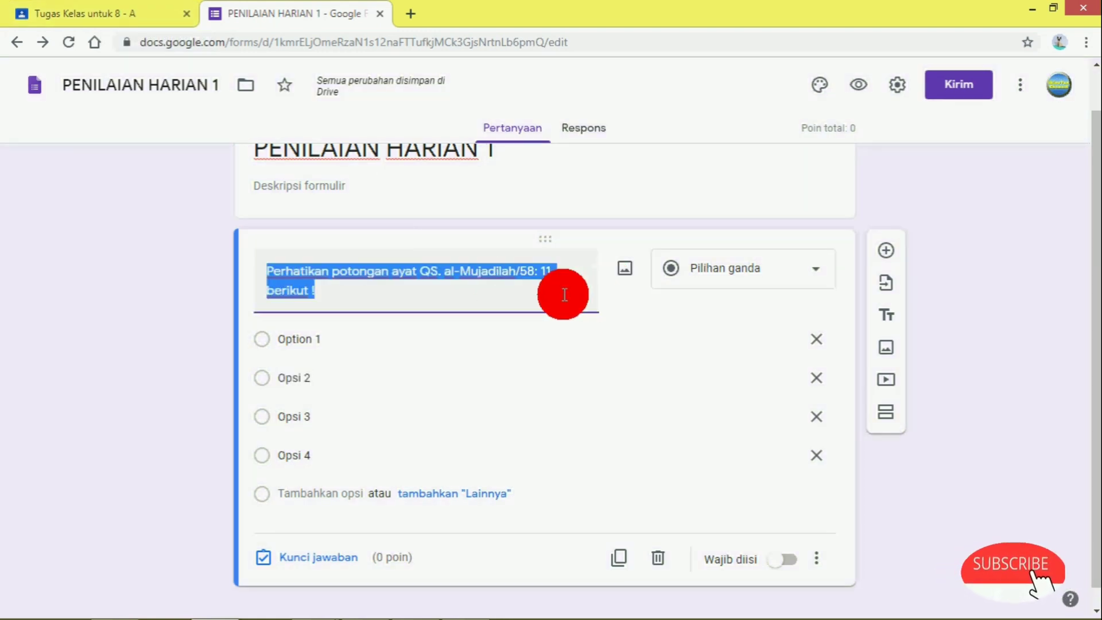
{"action": "left_click", "coordinate": [560, 292]}
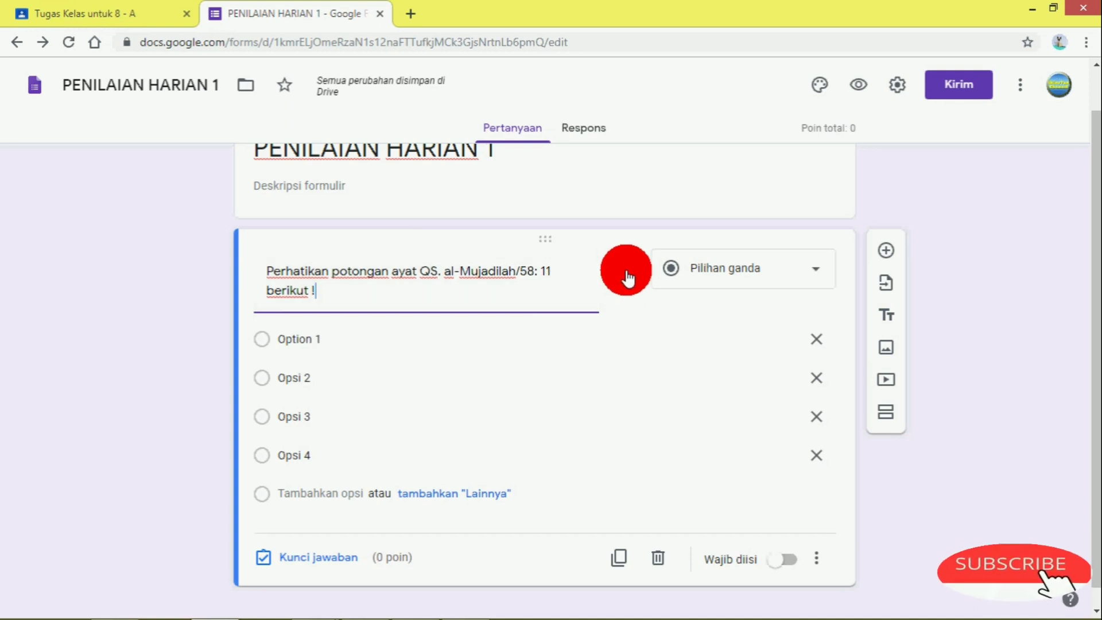
{"action": "left_click", "coordinate": [627, 276]}
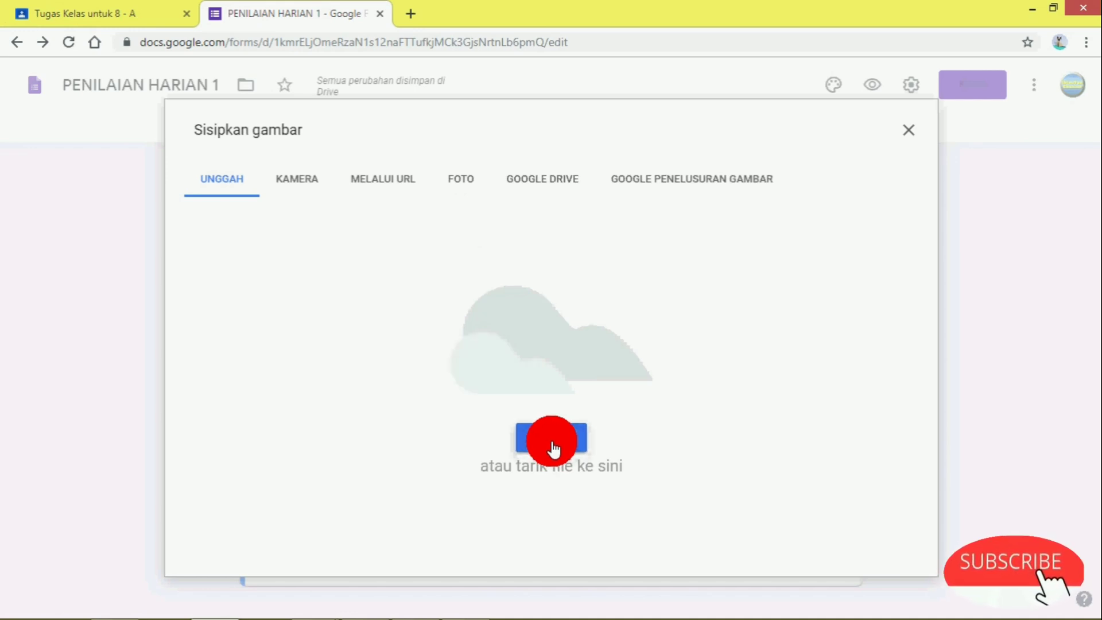
{"action": "left_click", "coordinate": [552, 441]}
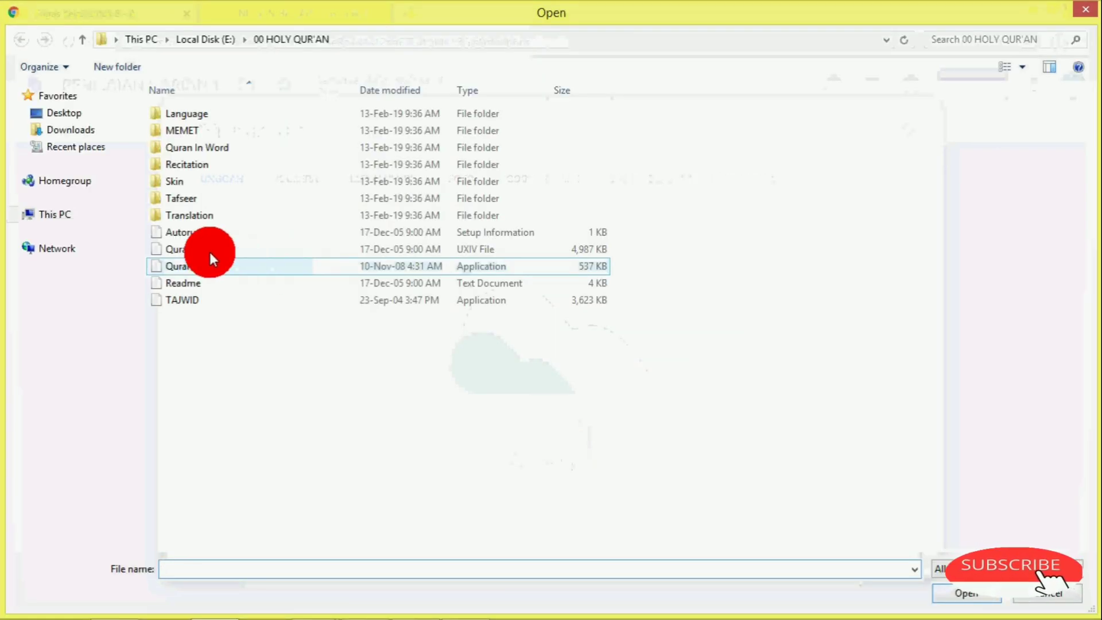
{"action": "left_click", "coordinate": [69, 298]}
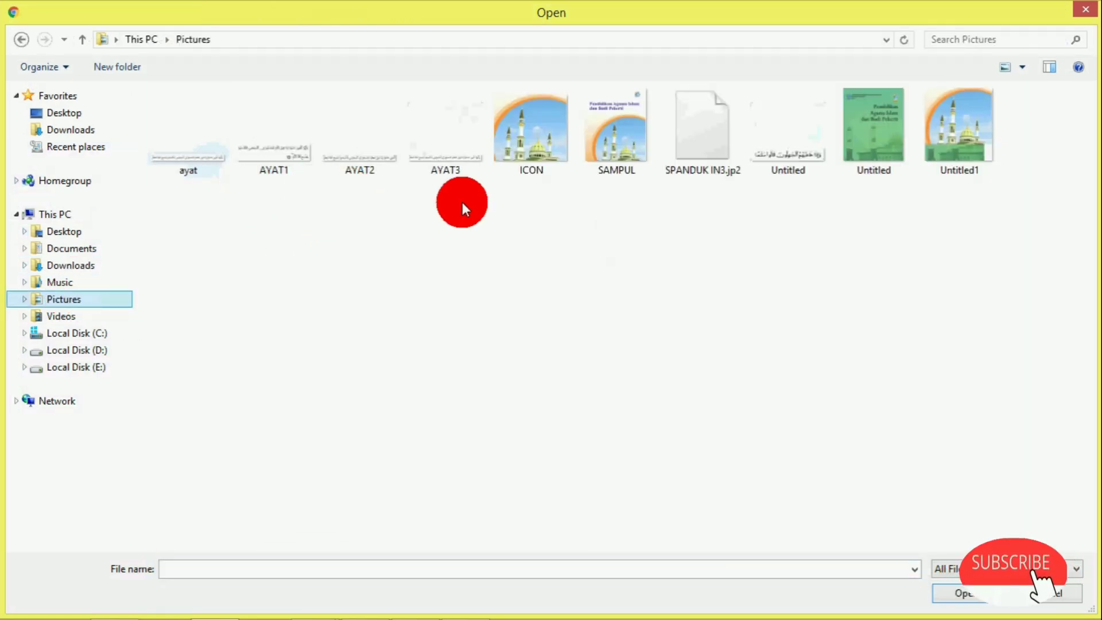
{"action": "left_click", "coordinate": [454, 161]}
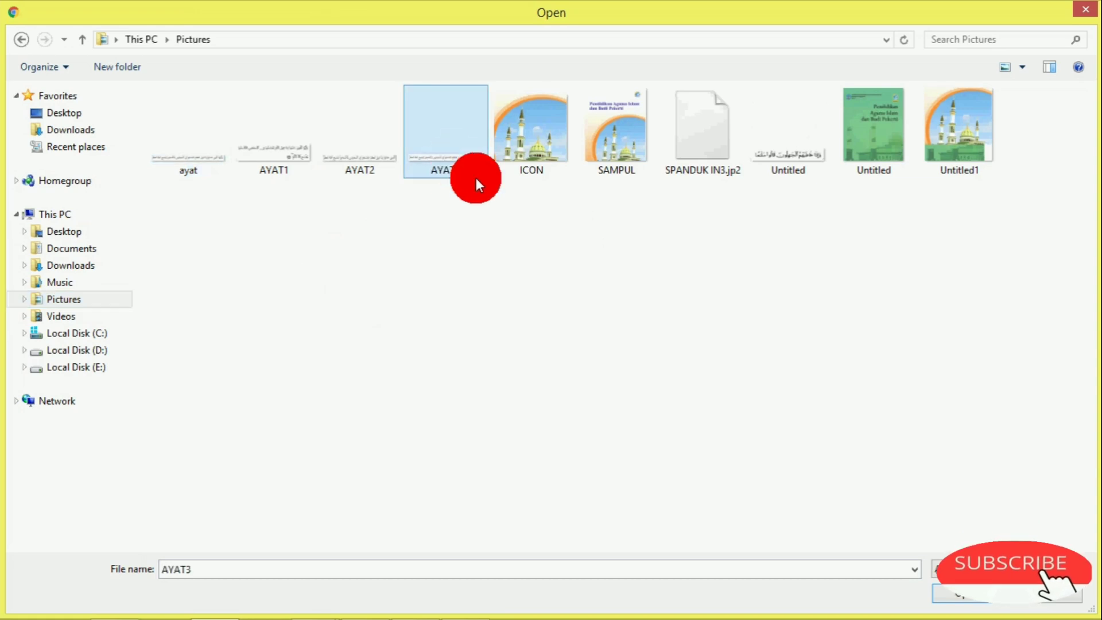
{"action": "left_click", "coordinate": [974, 601]}
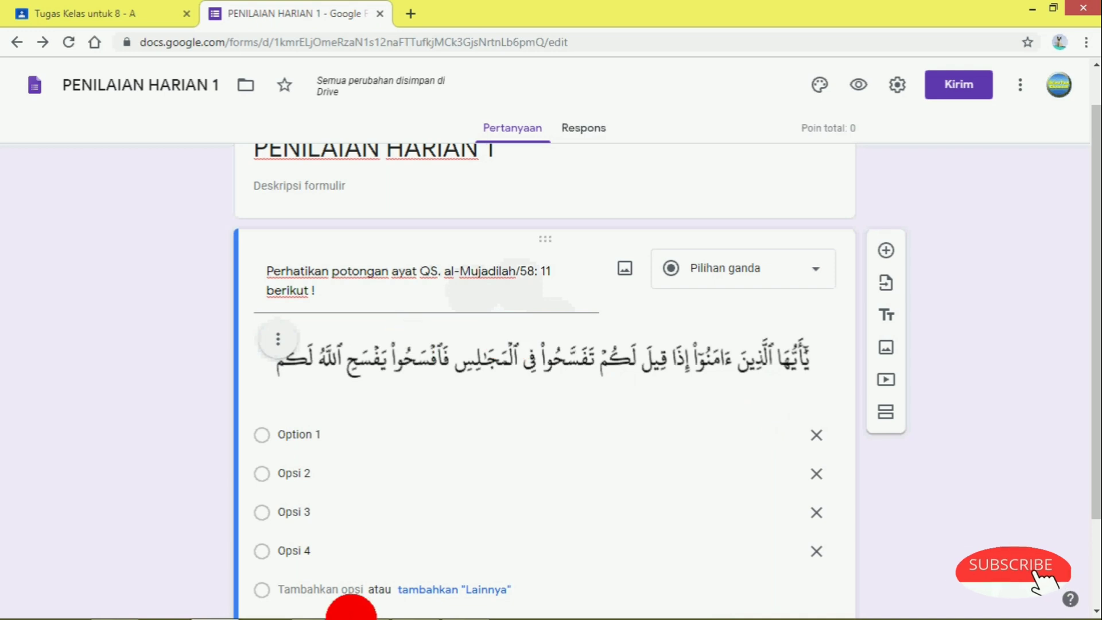
- Switch to the US-PAI 2020 Word document and copy question 1's sentence "Contoh perilaku yang mencerminkan pengamalan dari ayat tersebut adalah…"
{"action": "left_click", "coordinate": [417, 610]}
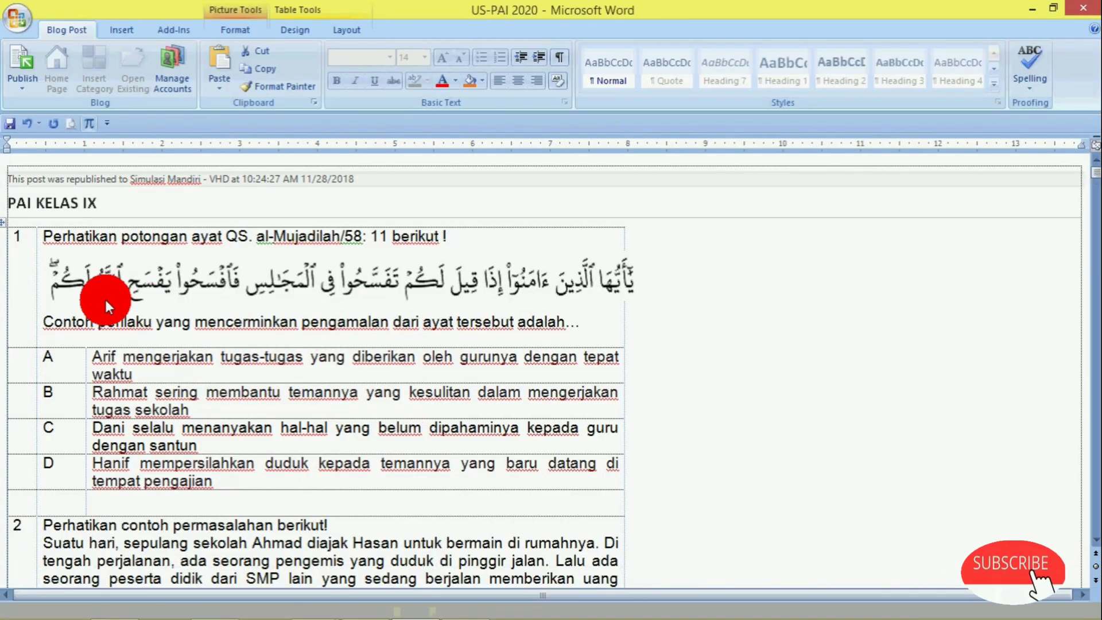
{"action": "left_click_drag", "start_coordinate": [46, 325], "coordinate": [531, 320]}
{"action": "right_click", "coordinate": [531, 320]}
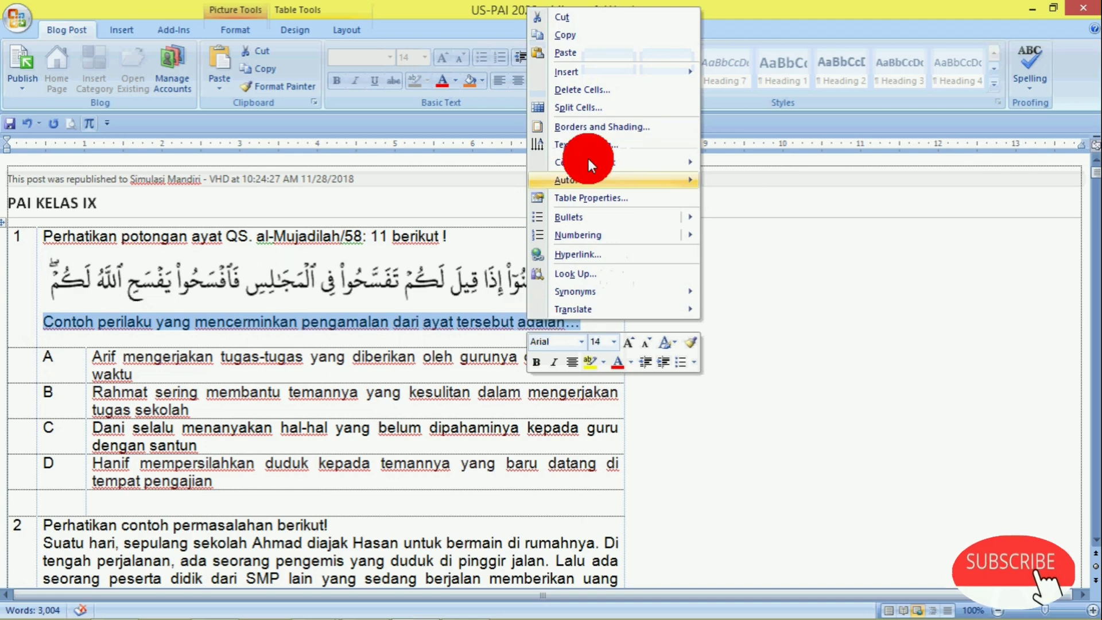
{"action": "left_click", "coordinate": [567, 36]}
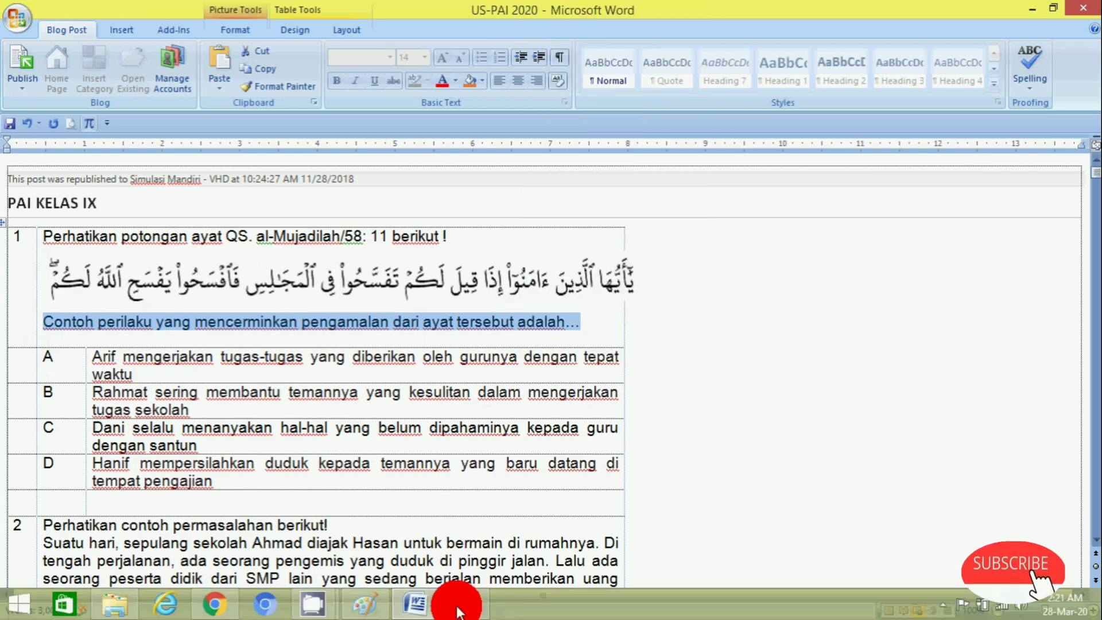
- Return to the form in Chrome, add a text line to the verse image and paste the copied question sentence into it
{"action": "left_click", "coordinate": [226, 597]}
{"action": "left_click", "coordinate": [268, 384]}
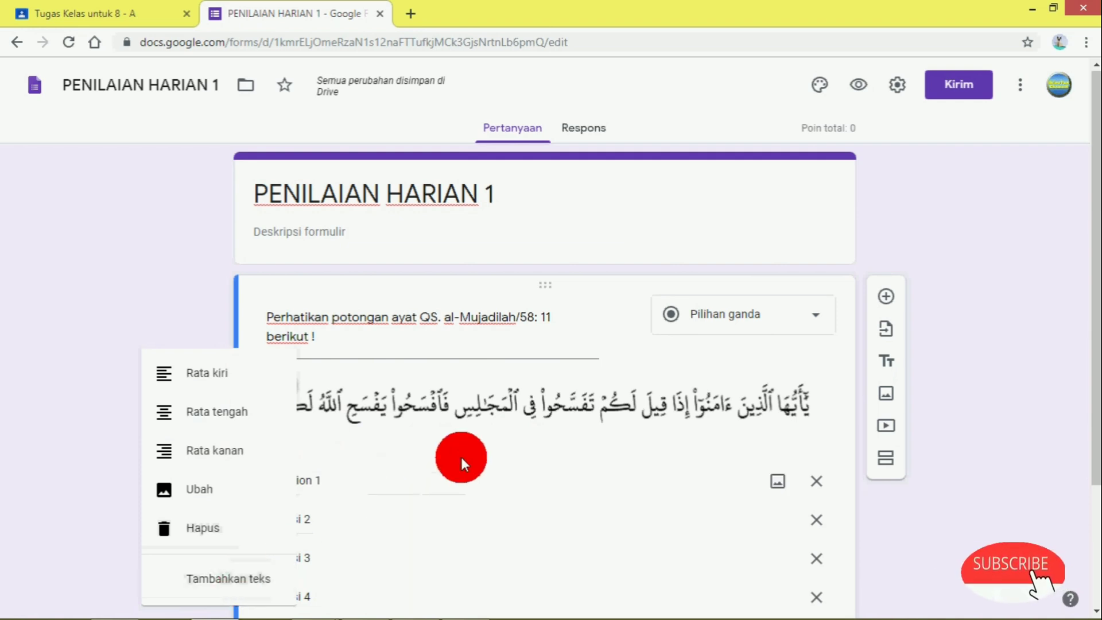
{"action": "left_click", "coordinate": [455, 438]}
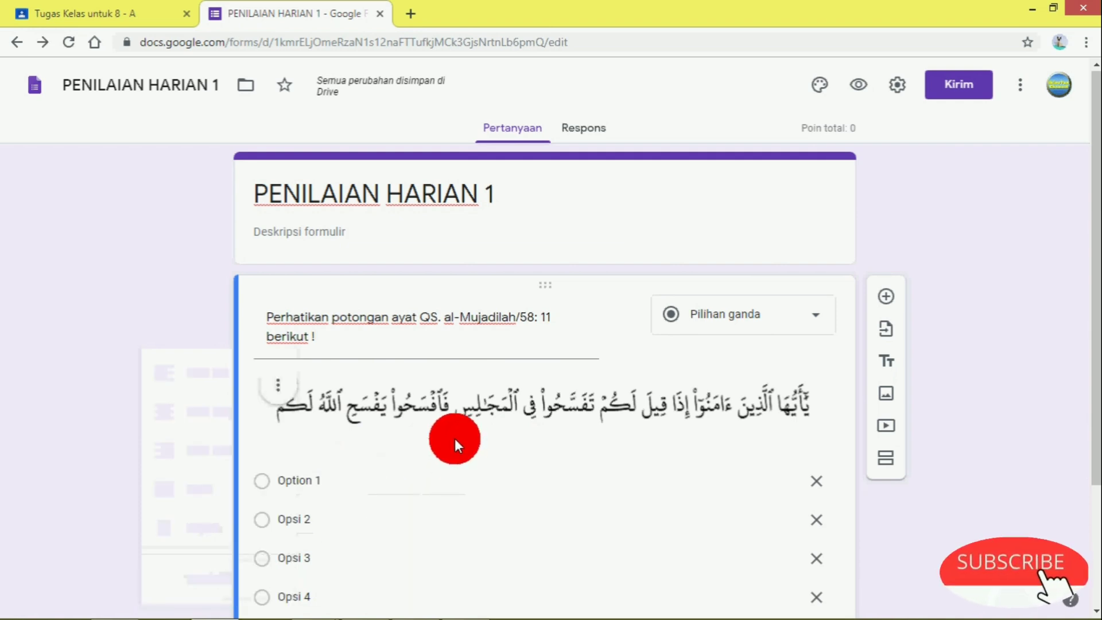
{"action": "left_click", "coordinate": [282, 389]}
{"action": "left_click", "coordinate": [212, 582]}
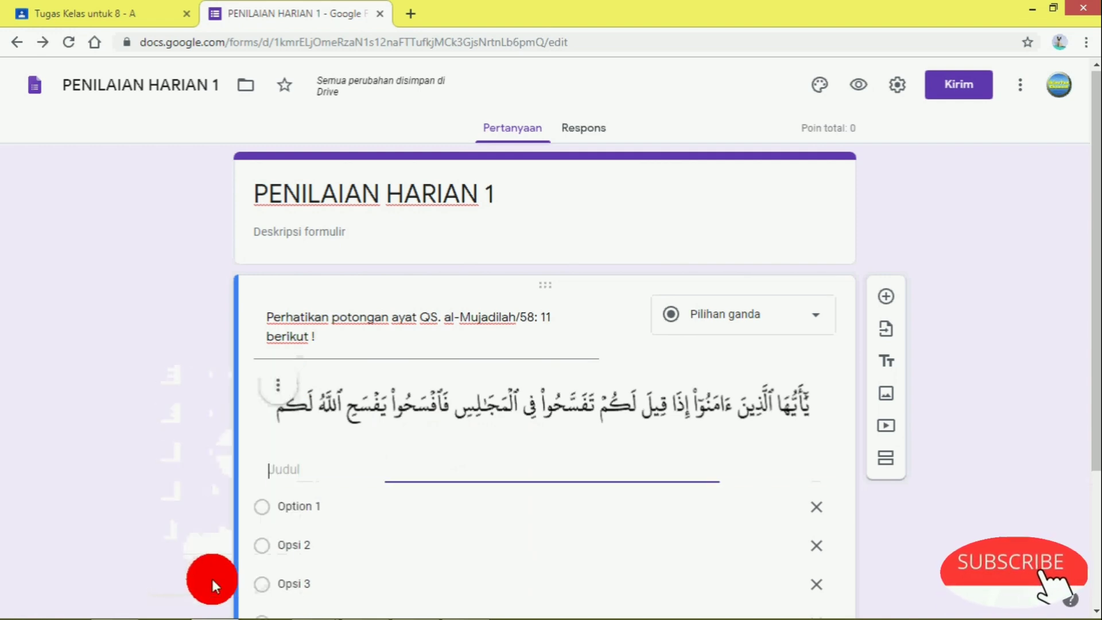
{"action": "right_click", "coordinate": [314, 465]}
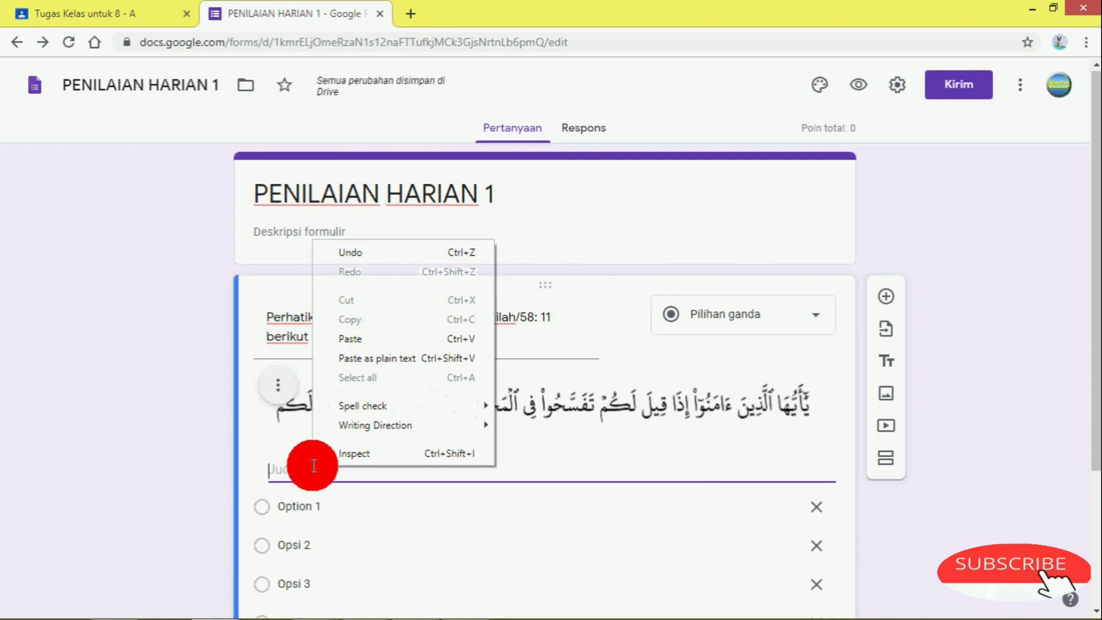
{"action": "left_click", "coordinate": [363, 340]}
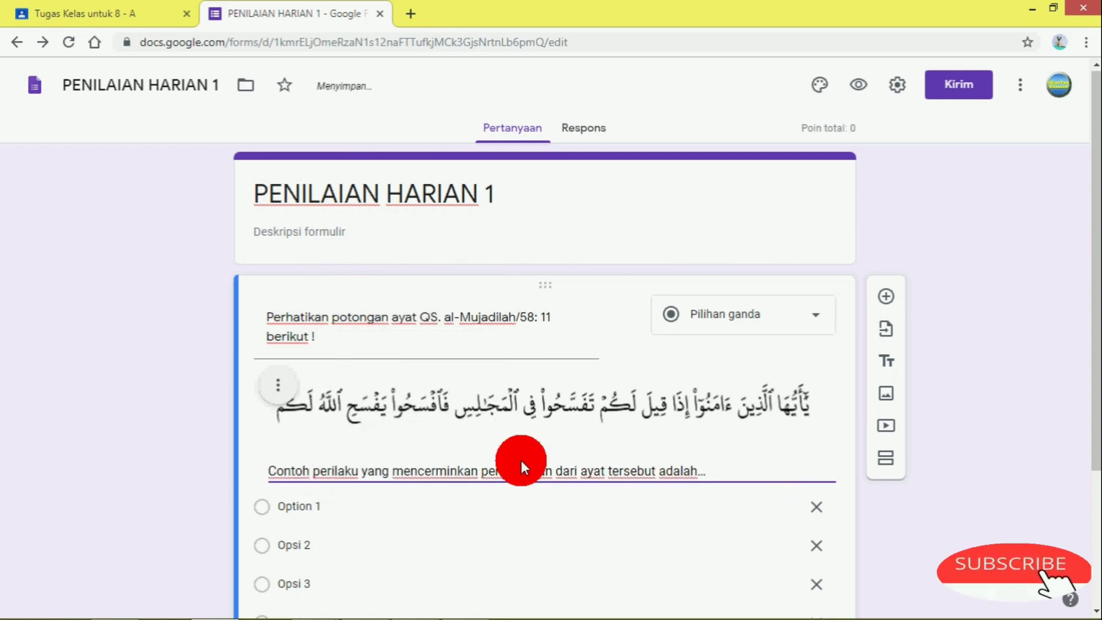
- Copy the text of question 1's answer A from the Word document and paste it over Option 1 in the form
{"action": "left_click", "coordinate": [421, 612]}
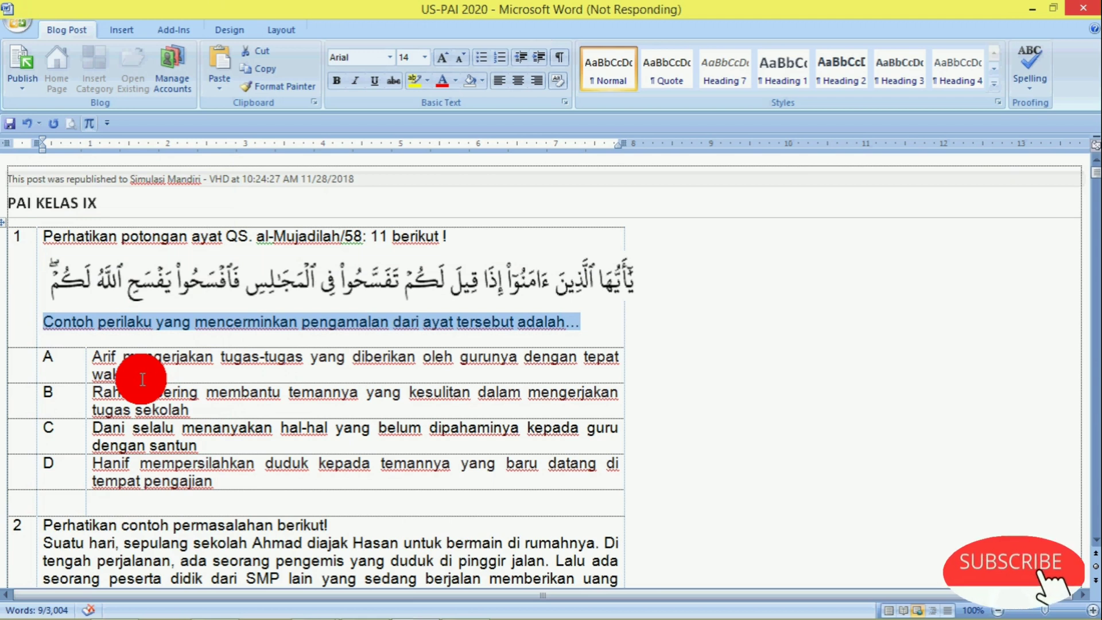
{"action": "triple_click", "coordinate": [144, 378]}
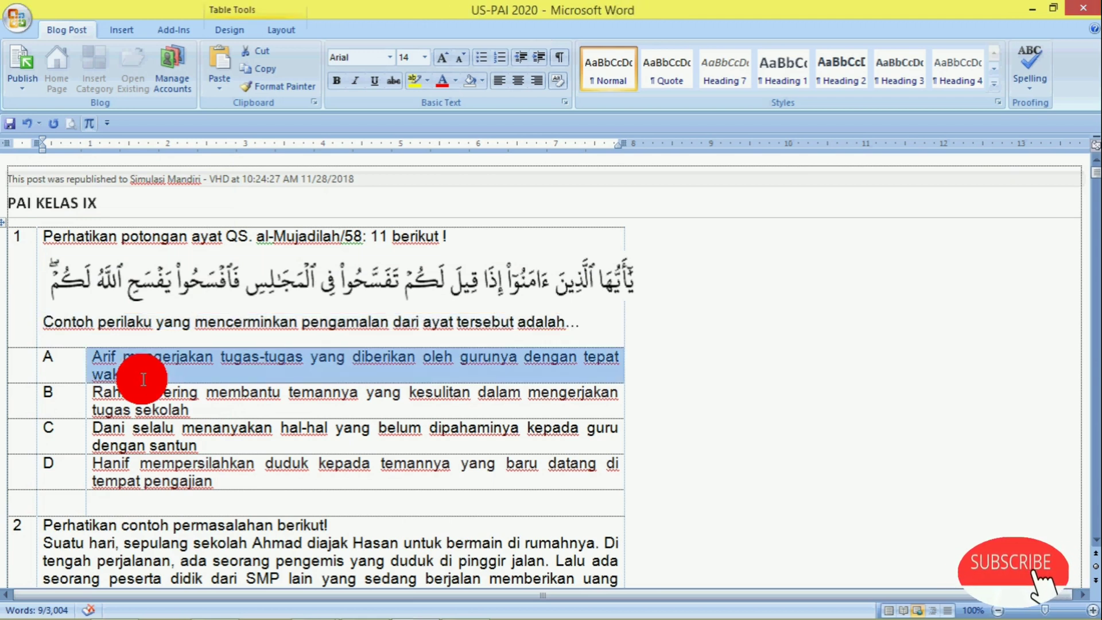
{"action": "right_click", "coordinate": [121, 365]}
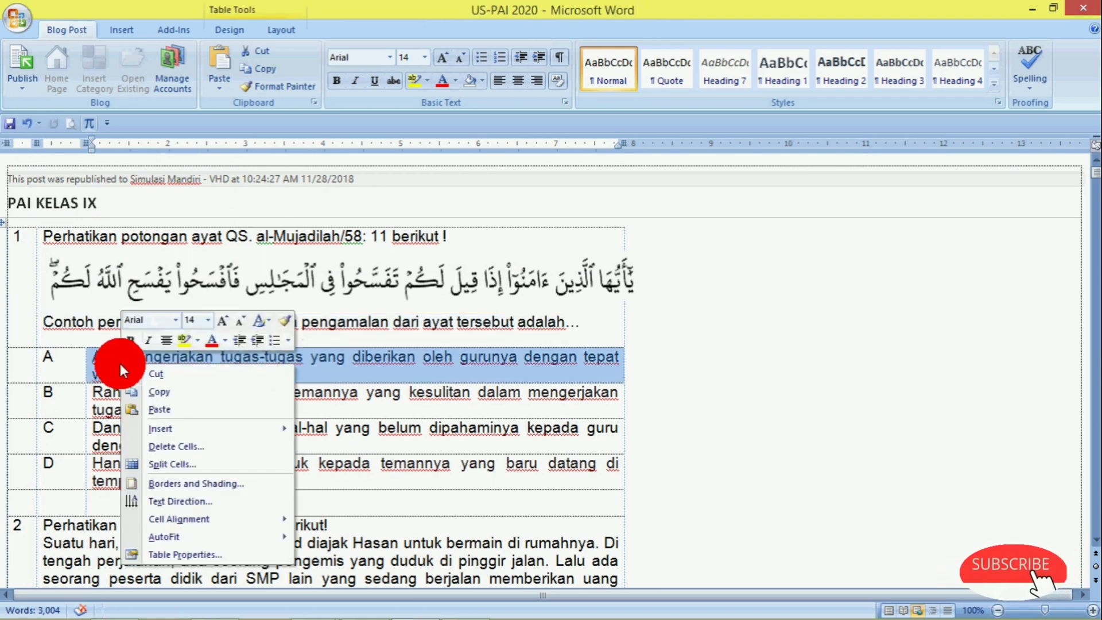
{"action": "left_click", "coordinate": [157, 394]}
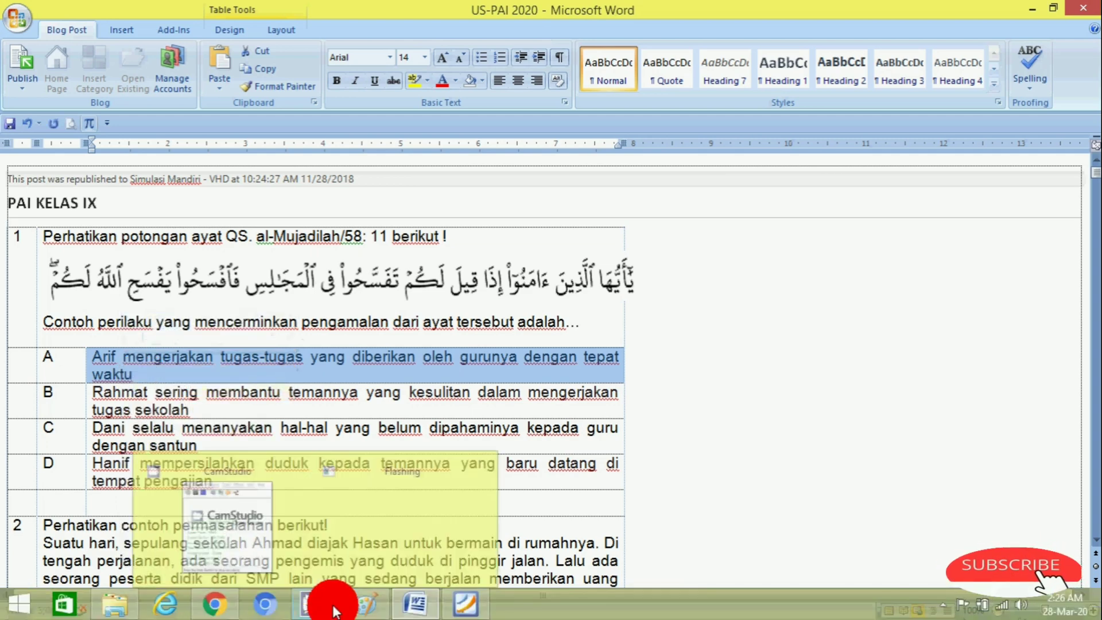
{"action": "left_click", "coordinate": [214, 602]}
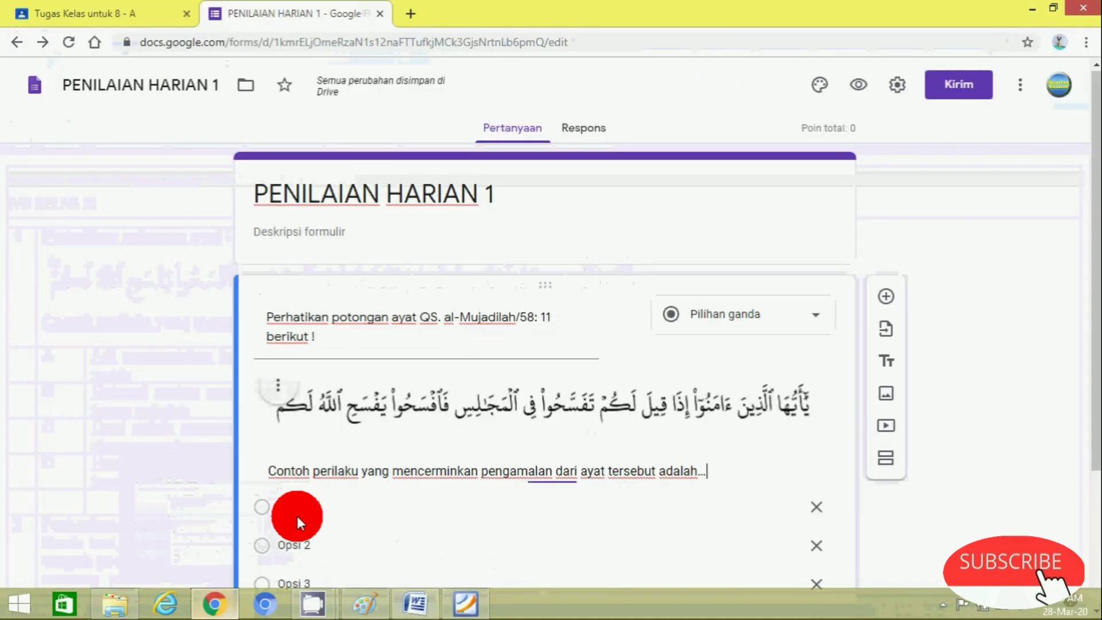
{"action": "left_click", "coordinate": [342, 508]}
{"action": "right_click", "coordinate": [342, 510]}
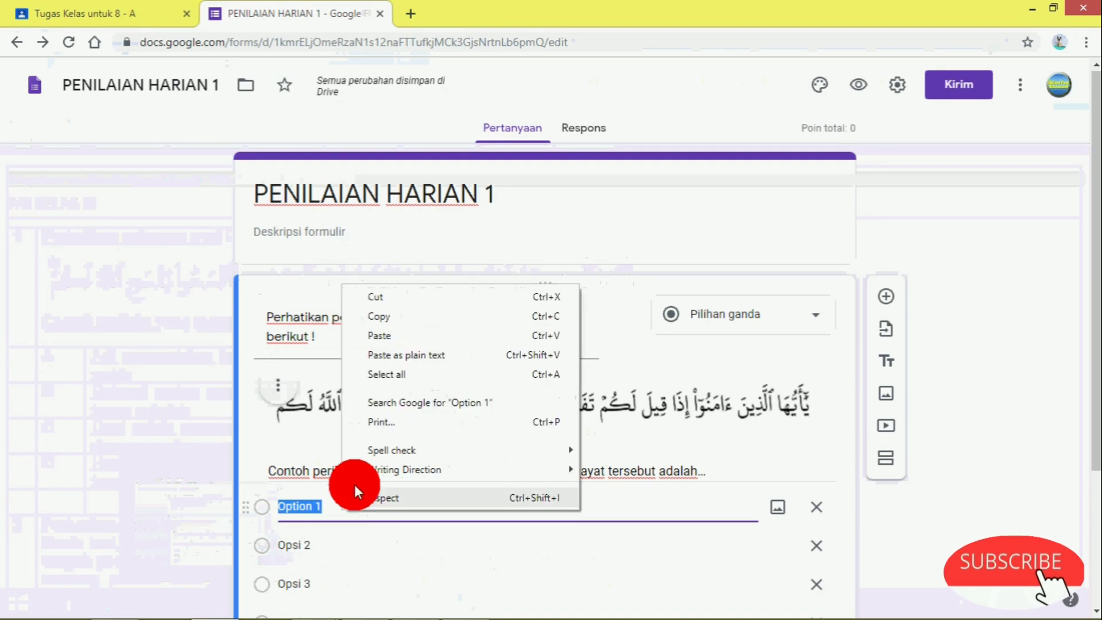
{"action": "left_click", "coordinate": [371, 339]}
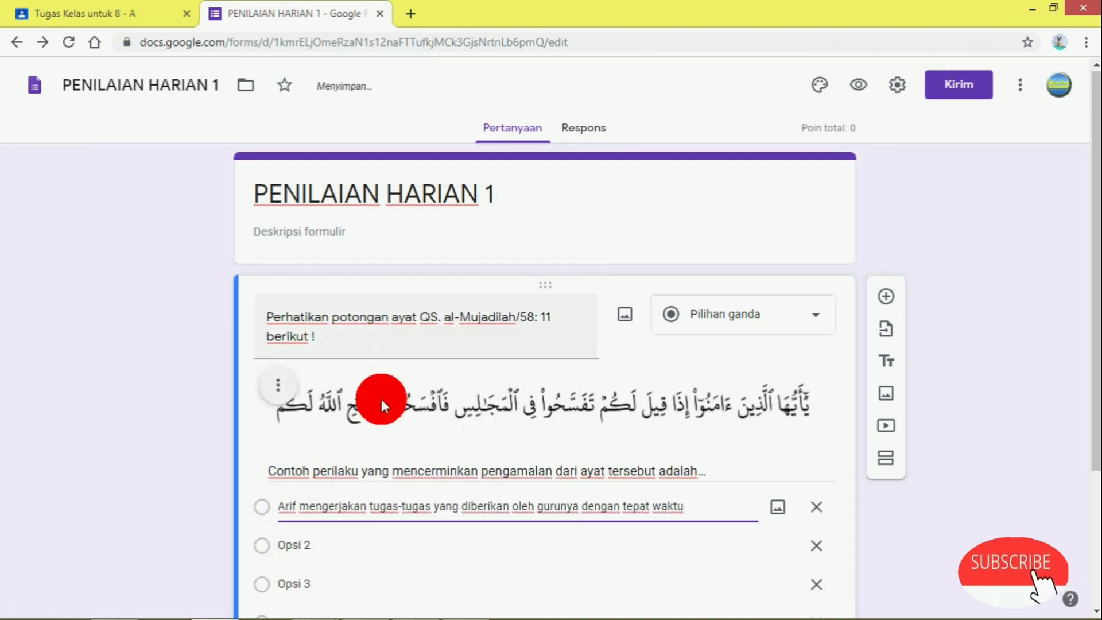
- Copy the text of question 1's answer B from the Word document and paste it over Opsi 2 in the form
{"action": "left_click", "coordinate": [335, 545]}
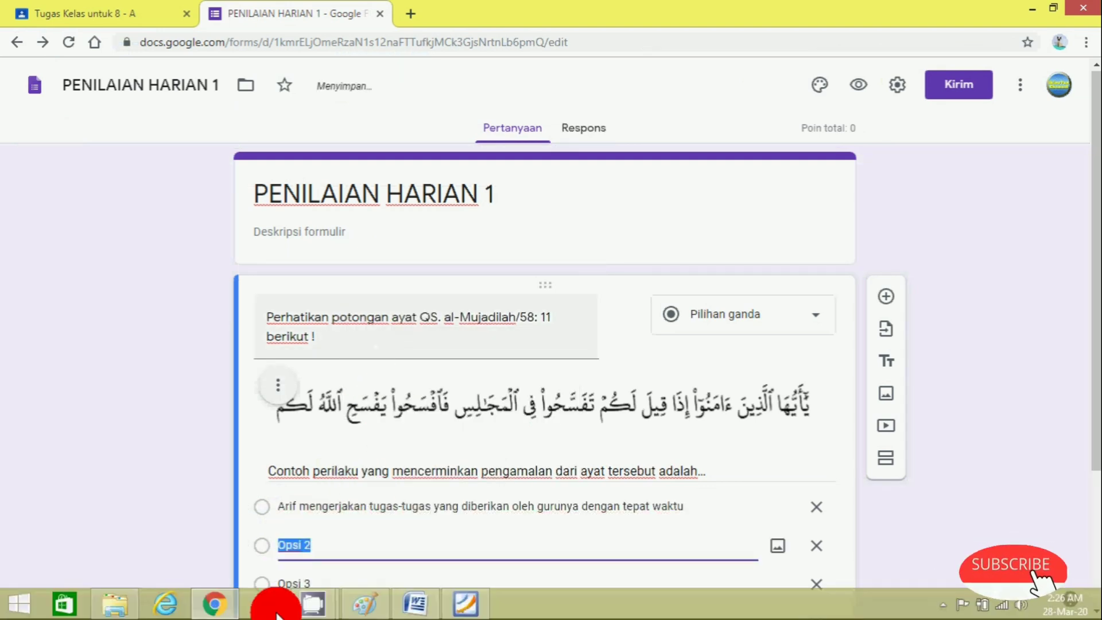
{"action": "mouse_move", "coordinate": [230, 611]}
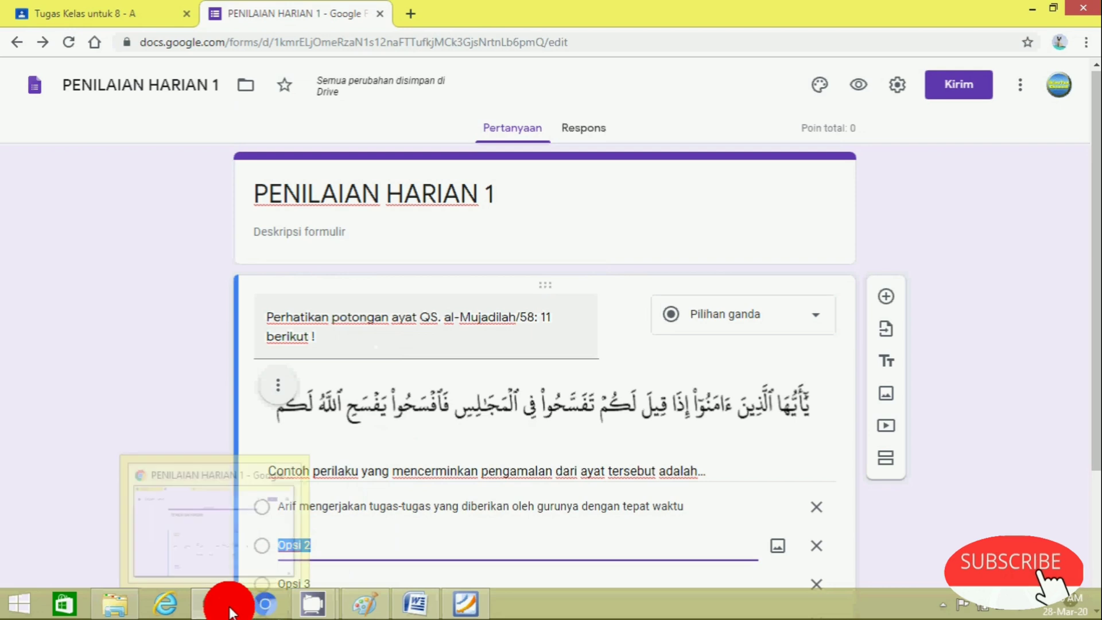
{"action": "left_click", "coordinate": [415, 602]}
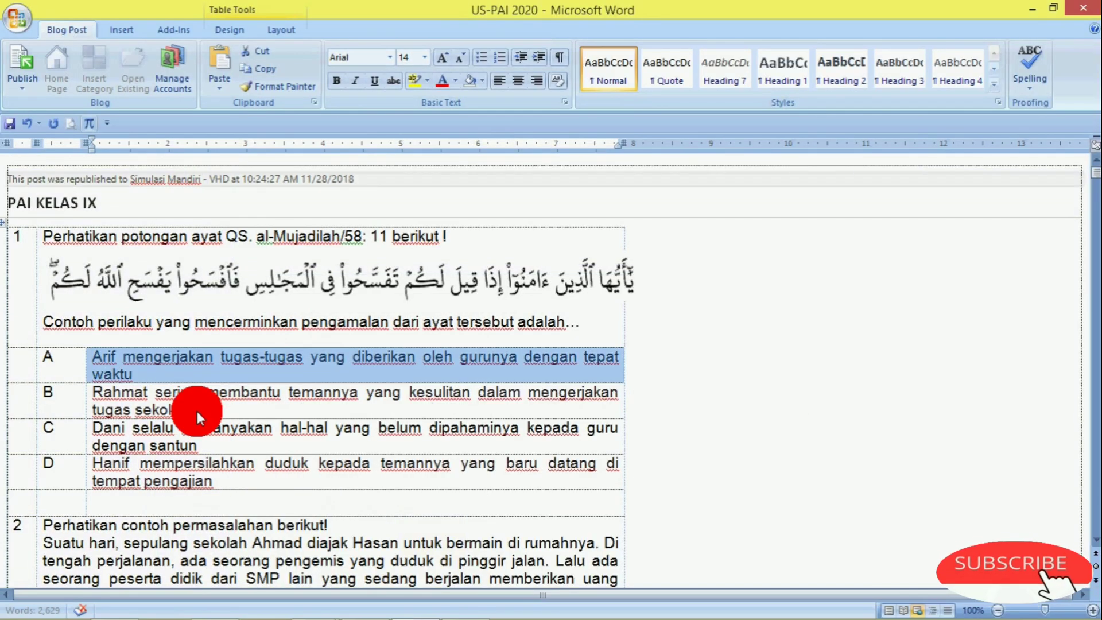
{"action": "left_click", "coordinate": [183, 409]}
{"action": "left_click_drag", "start_coordinate": [182, 409], "coordinate": [122, 388]}
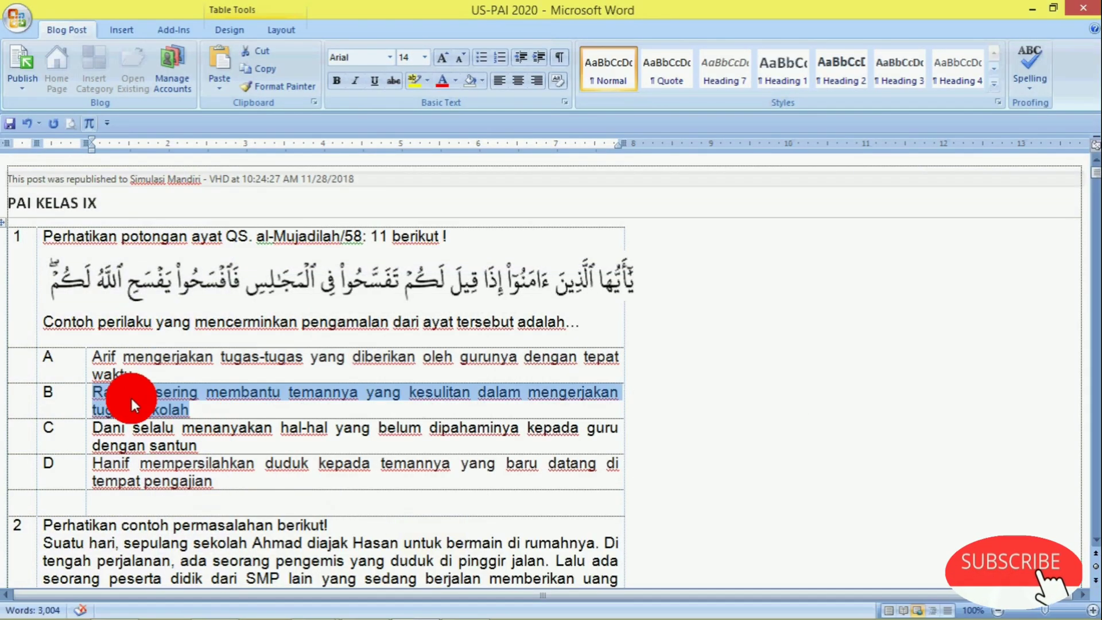
{"action": "right_click", "coordinate": [130, 398]}
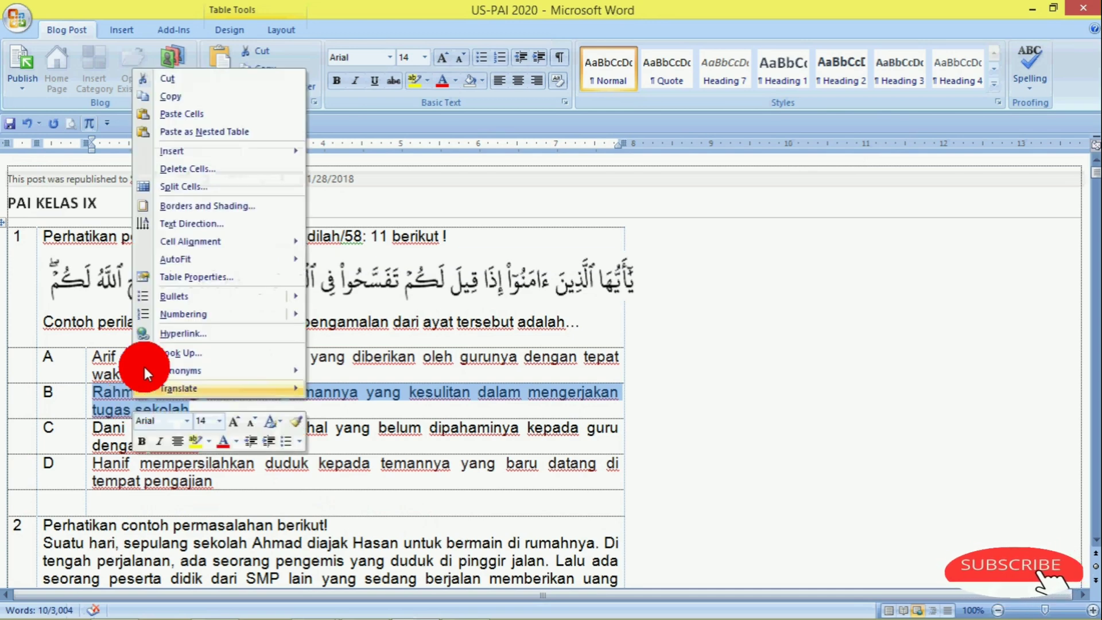
{"action": "left_click", "coordinate": [174, 98]}
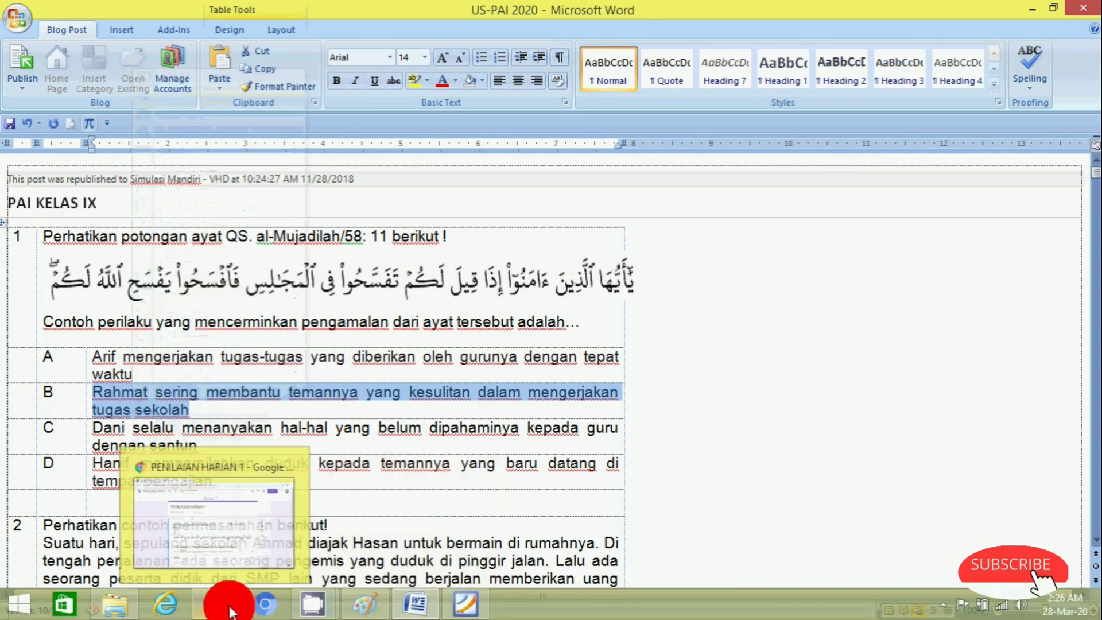
{"action": "left_click", "coordinate": [230, 611]}
{"action": "left_click", "coordinate": [298, 544]}
{"action": "scroll", "coordinate": [330, 494], "scroll_direction": "down", "scroll_amount": 2}
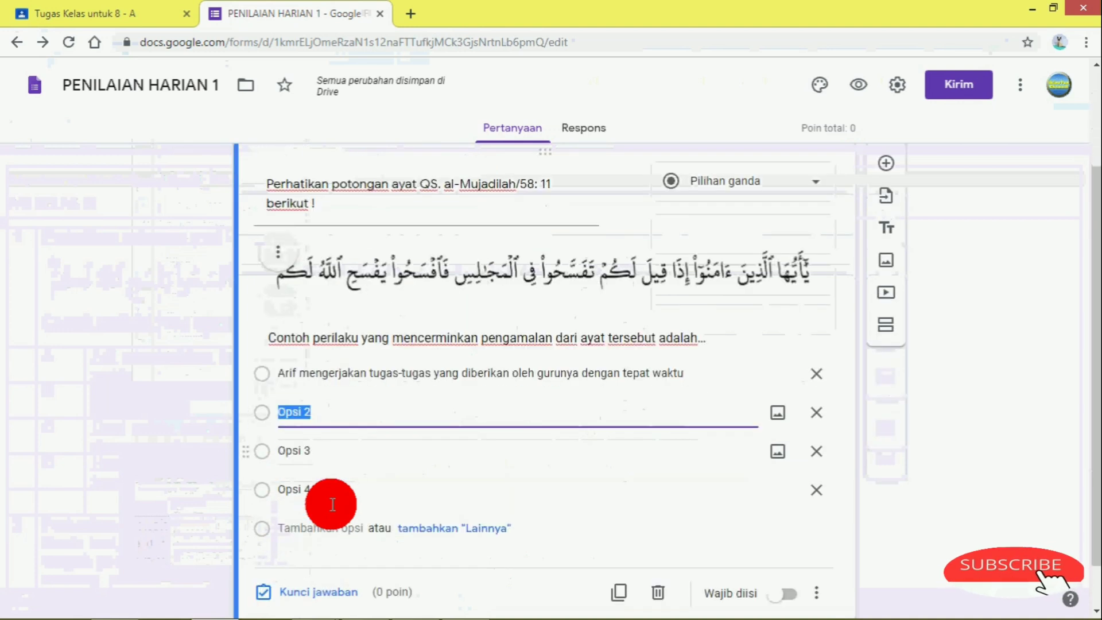
{"action": "right_click", "coordinate": [318, 354]}
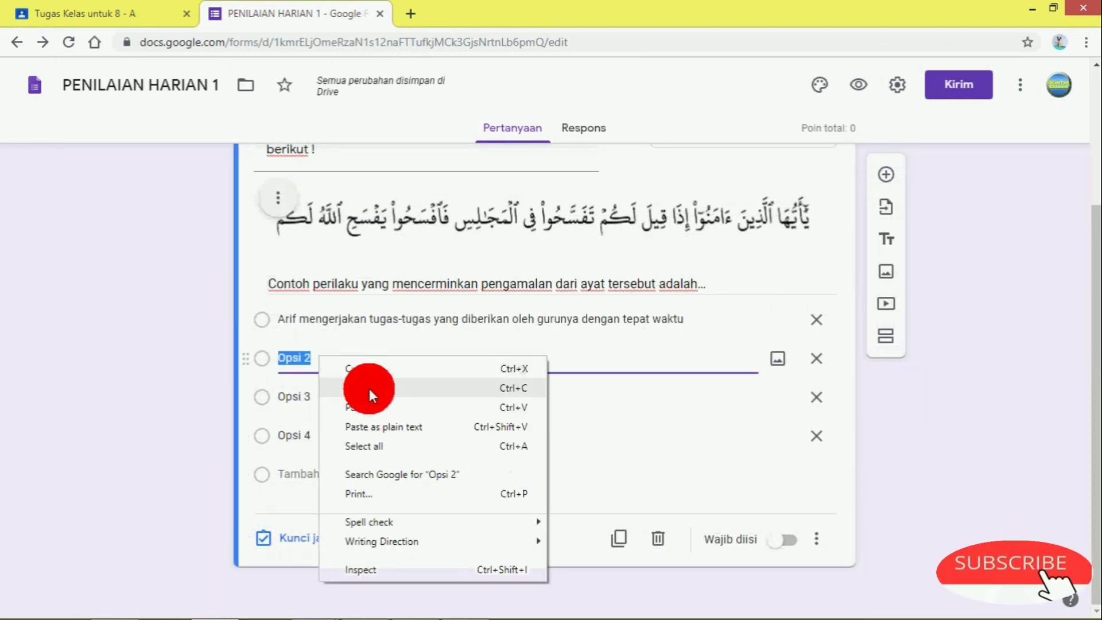
{"action": "left_click", "coordinate": [373, 408]}
- Select Opsi 3 in the form, switch to the Word document and copy the text of question 1's answer C
{"action": "left_click", "coordinate": [338, 395]}
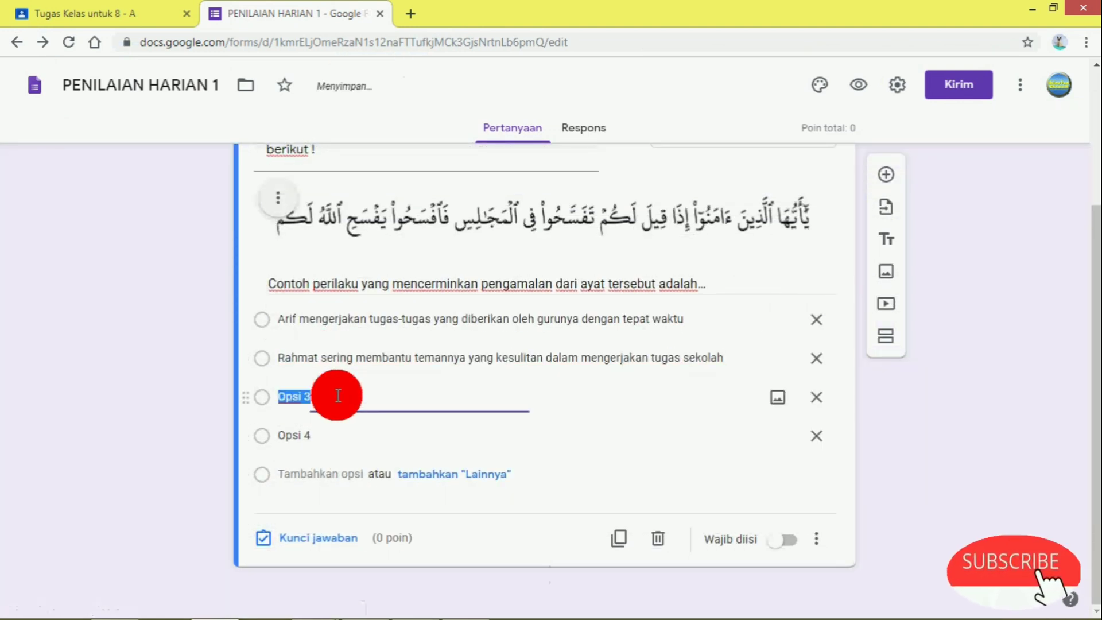
{"action": "left_click", "coordinate": [422, 606]}
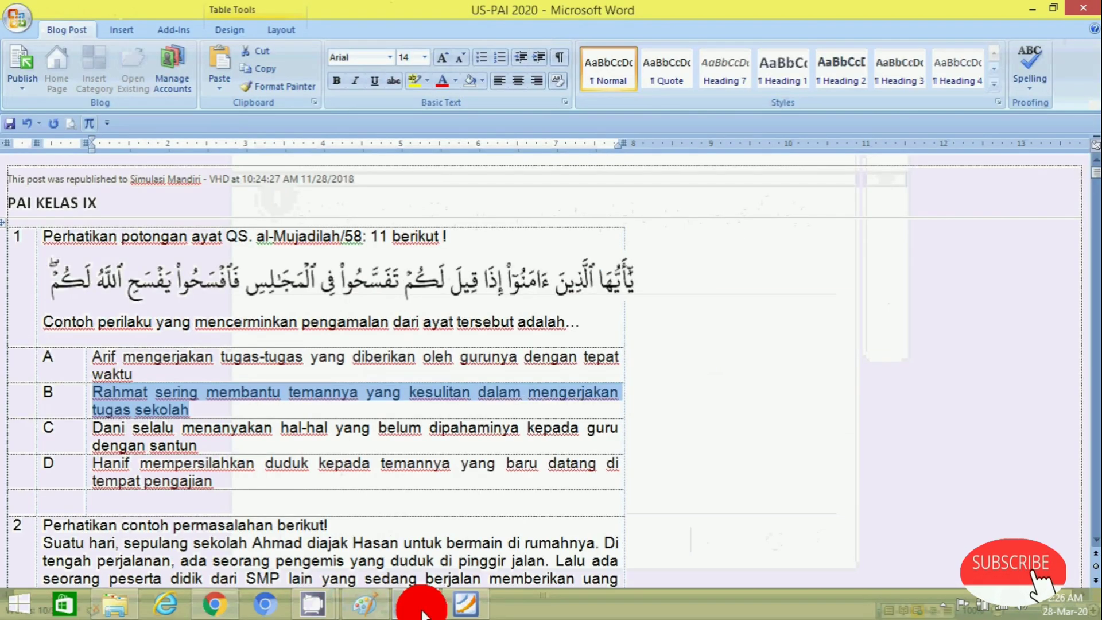
{"action": "left_click_drag", "start_coordinate": [216, 450], "coordinate": [108, 429]}
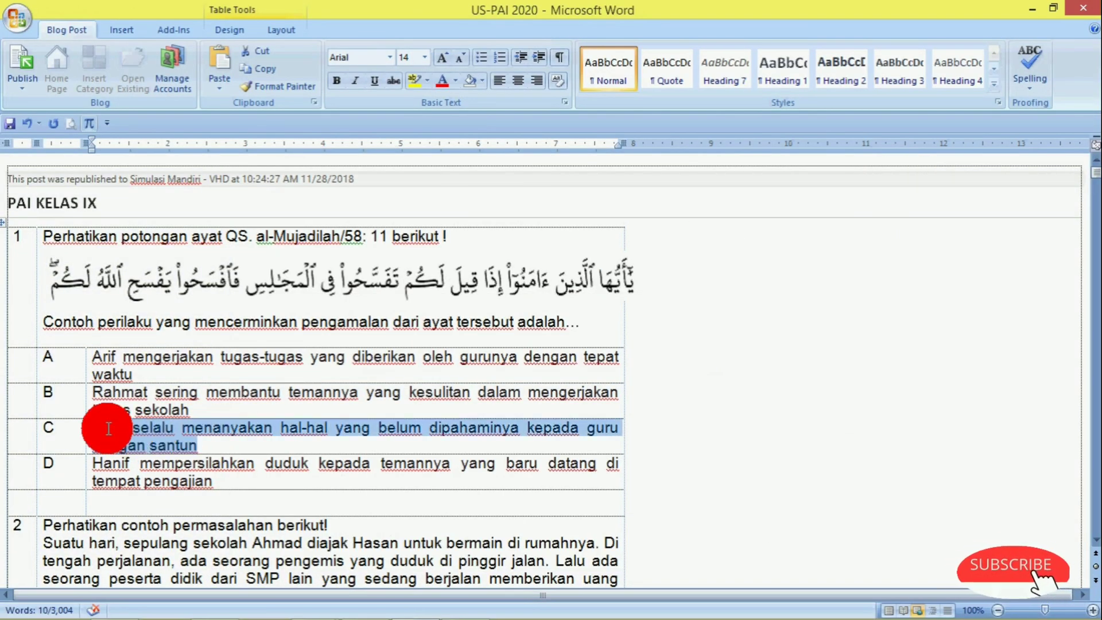
{"action": "right_click", "coordinate": [110, 428]}
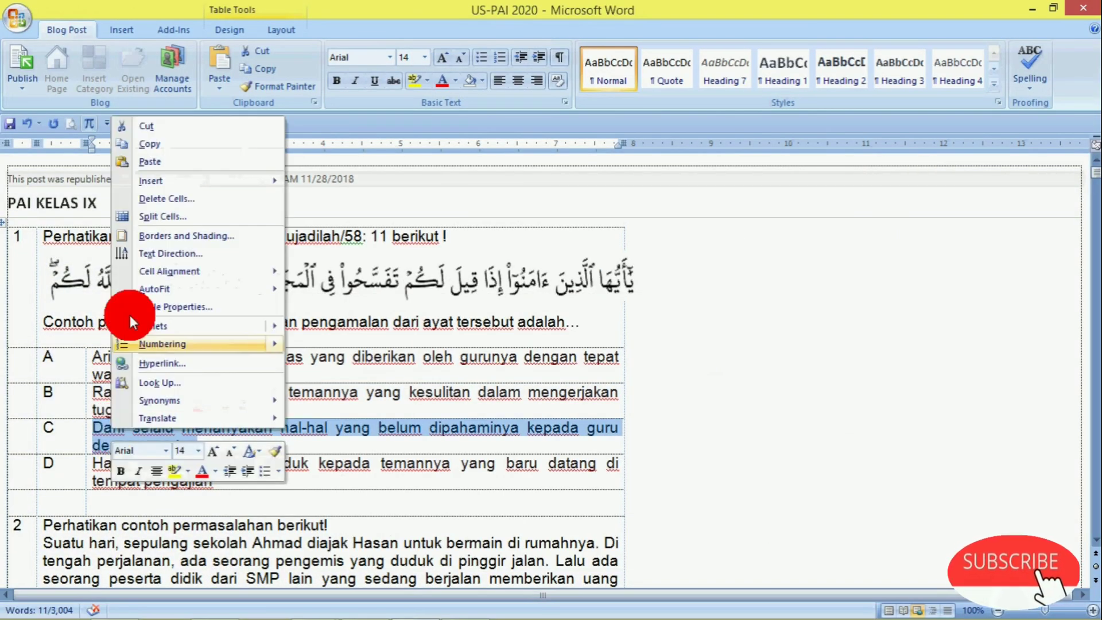
{"action": "left_click", "coordinate": [153, 146]}
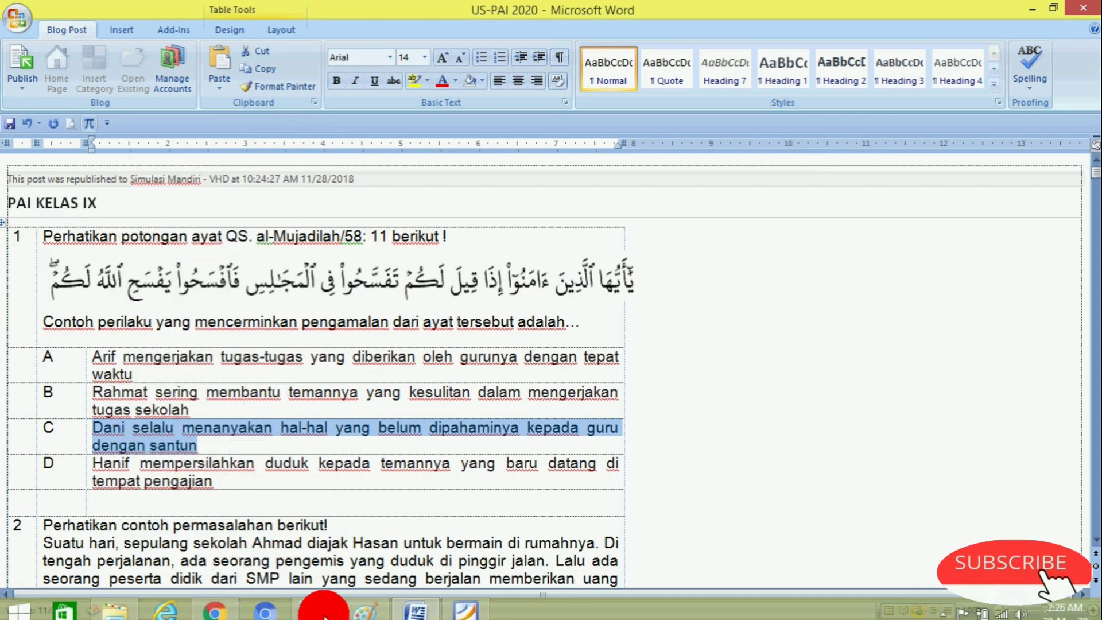
- Return to the form in Chrome and paste the copied answer C text over Opsi 3
{"action": "mouse_move", "coordinate": [326, 609]}
{"action": "left_click", "coordinate": [214, 602]}
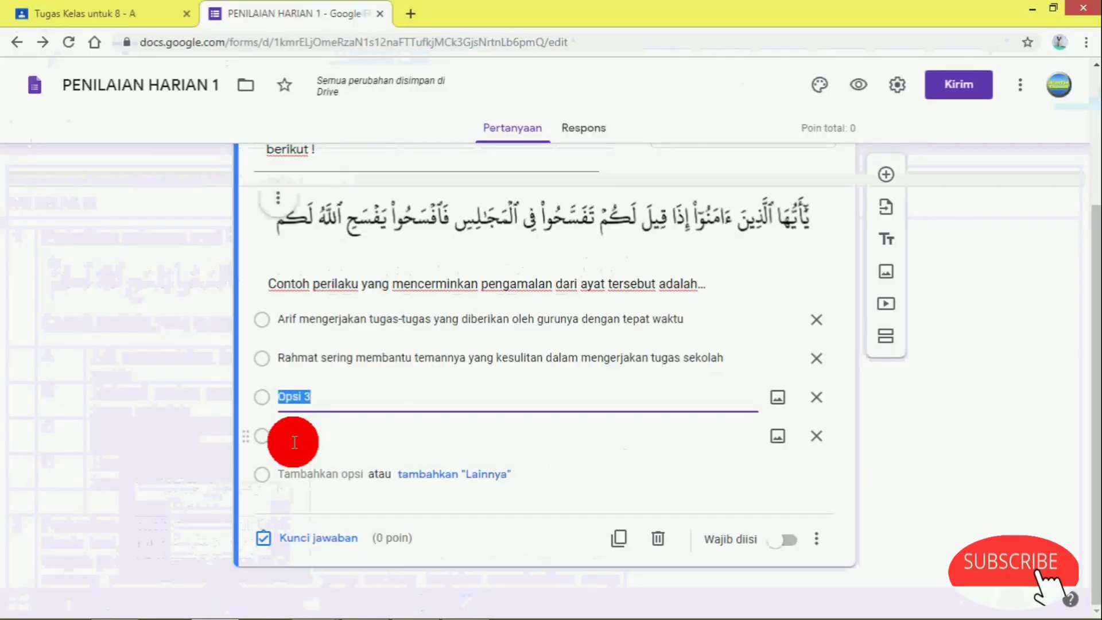
{"action": "key", "text": "BackSpace"}
{"action": "right_click", "coordinate": [295, 396]}
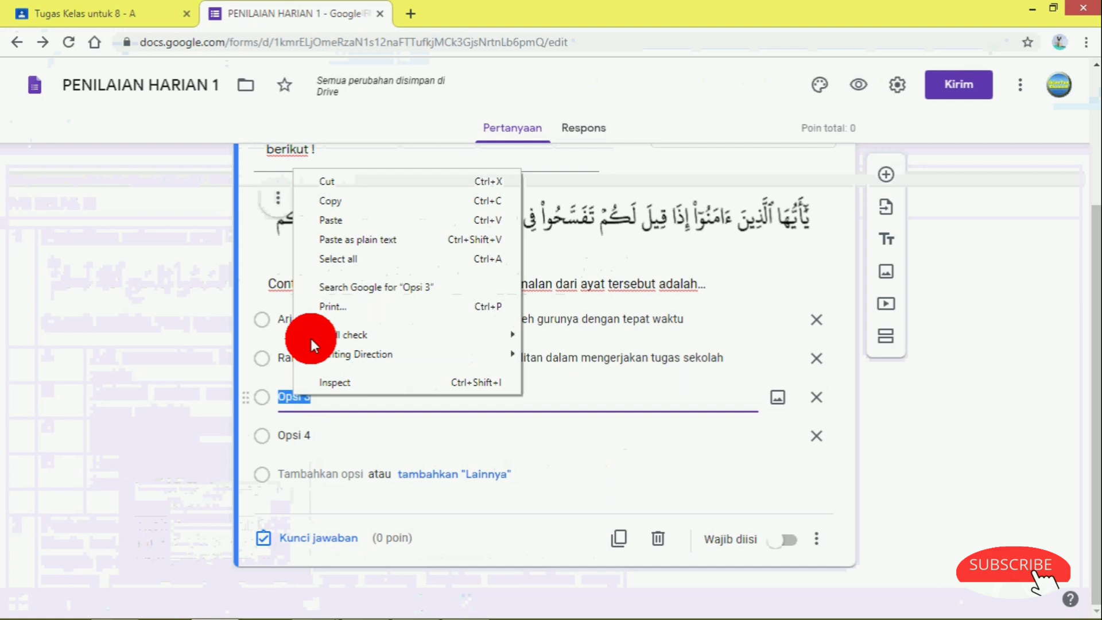
{"action": "left_click", "coordinate": [330, 219]}
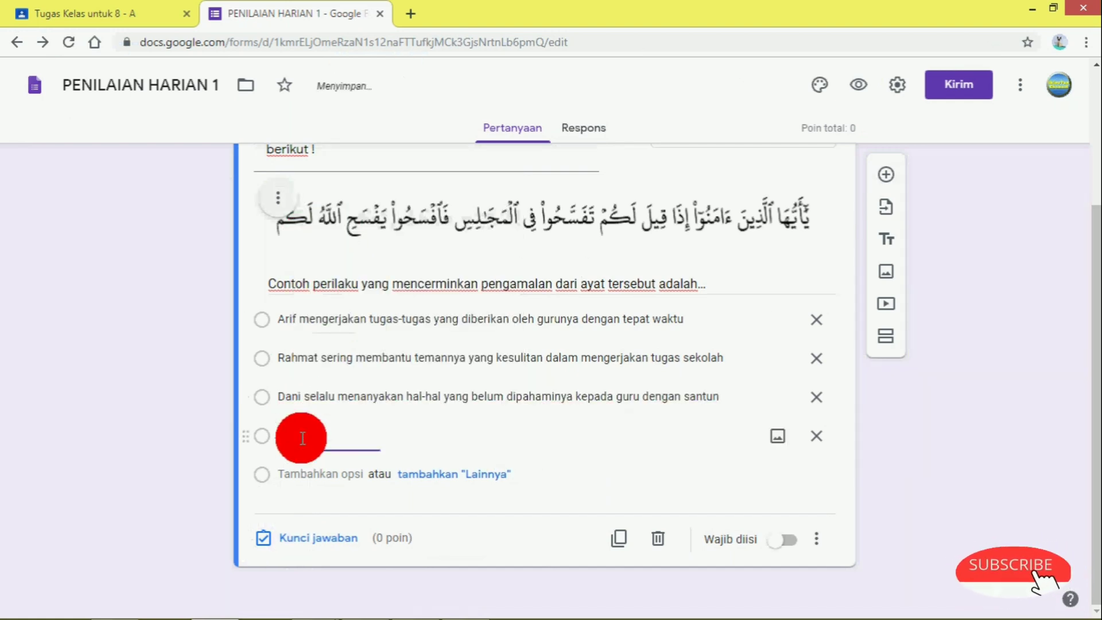
- Copy the text of question 1's answer D from the Word document and paste it over Opsi 4 in the form
{"action": "mouse_move", "coordinate": [364, 606]}
{"action": "left_click", "coordinate": [408, 604]}
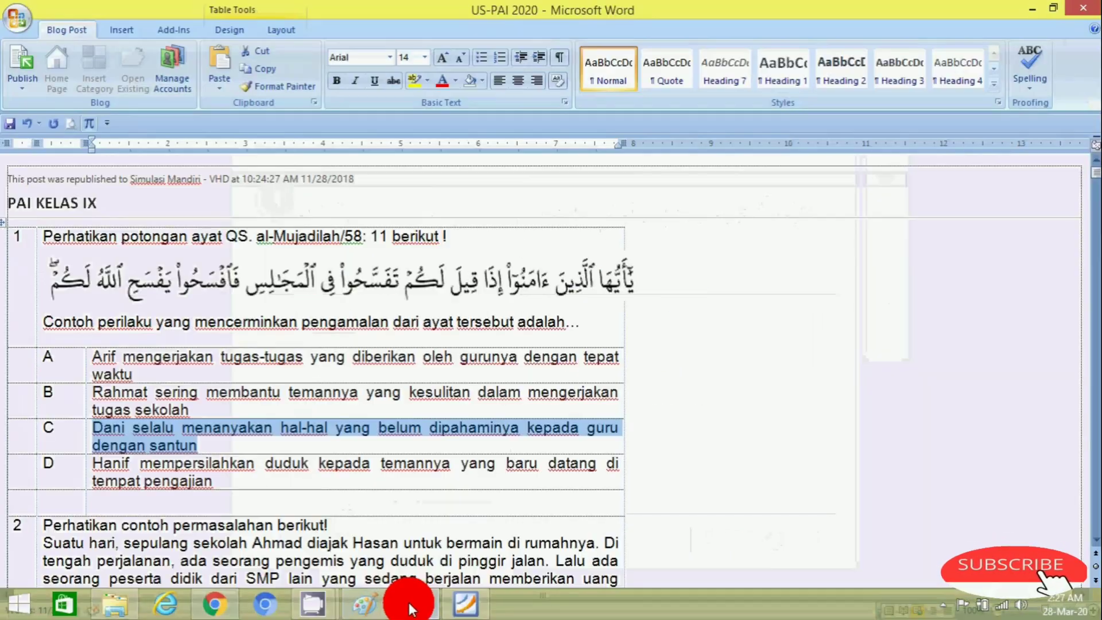
{"action": "left_click_drag", "start_coordinate": [218, 483], "coordinate": [101, 458]}
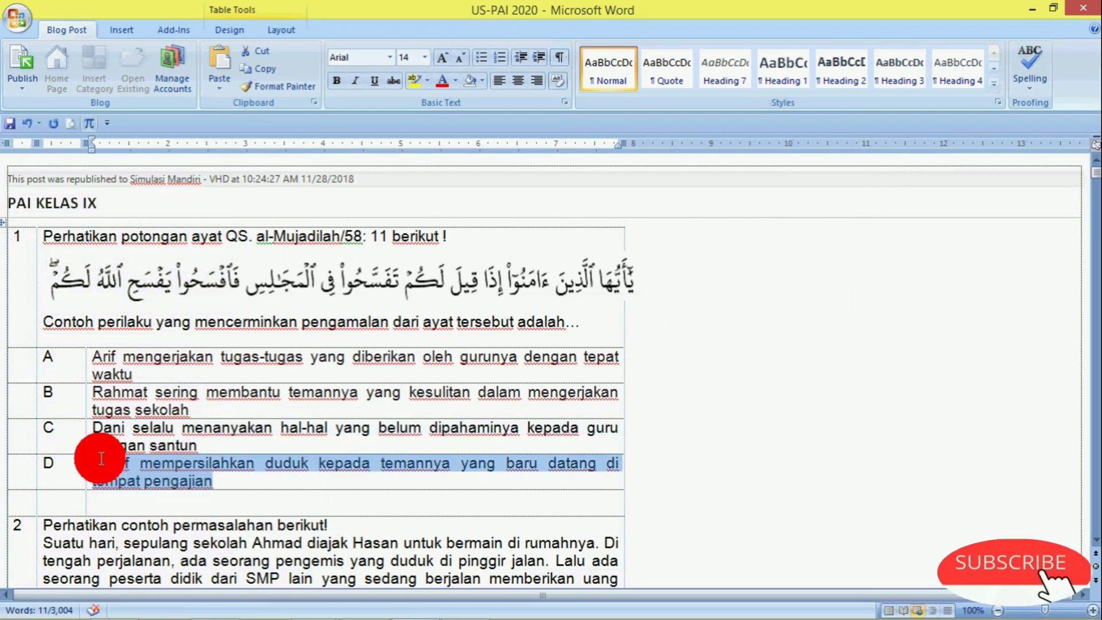
{"action": "right_click", "coordinate": [105, 465]}
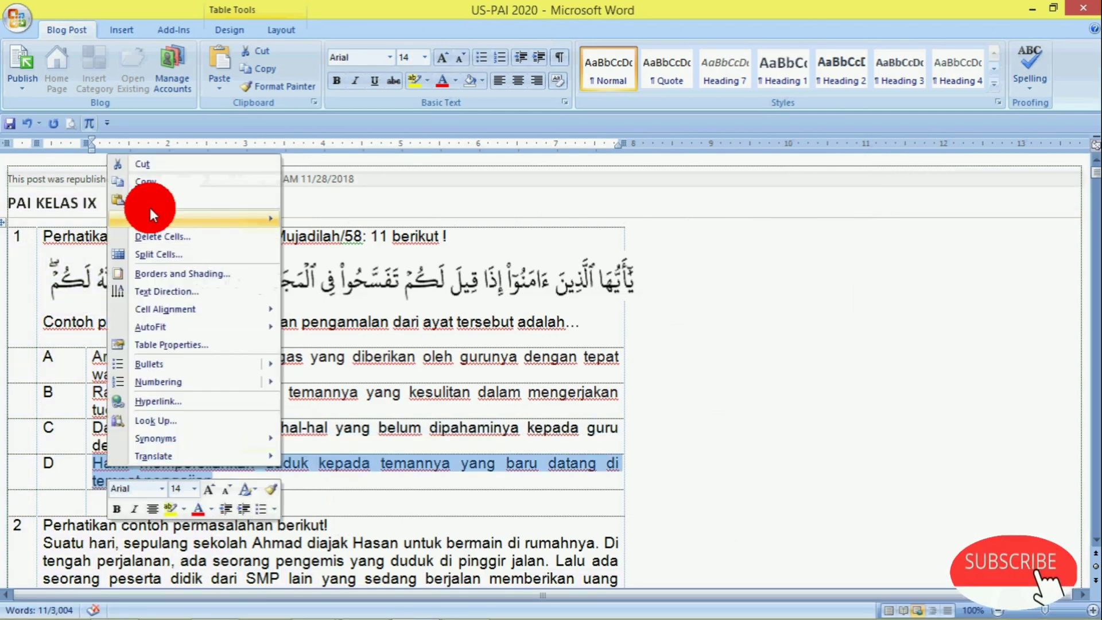
{"action": "left_click", "coordinate": [156, 188]}
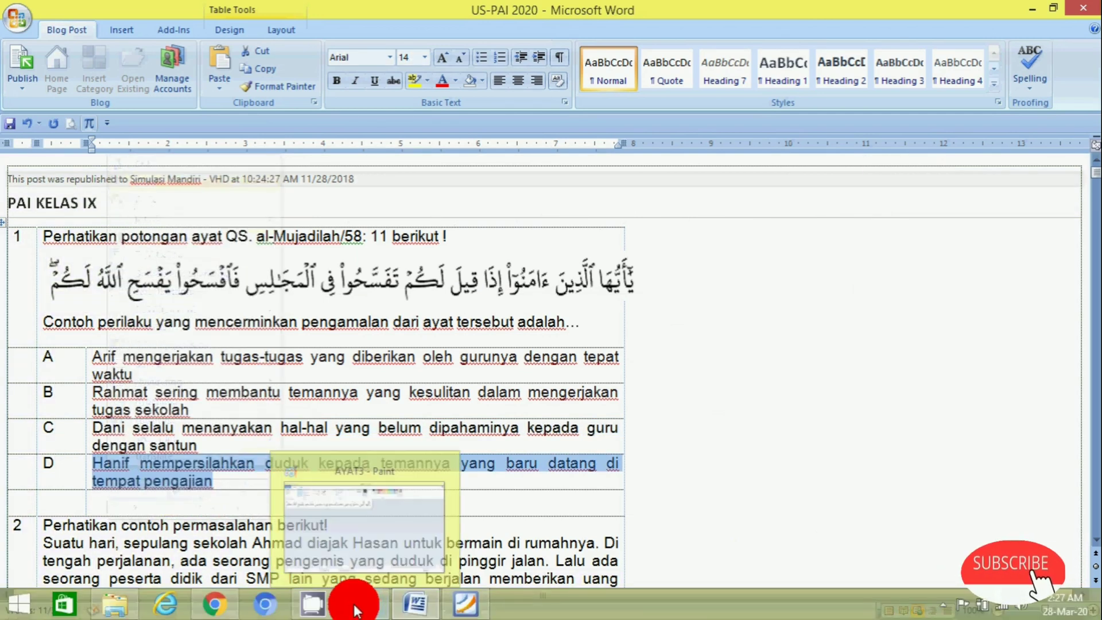
{"action": "left_click", "coordinate": [275, 459]}
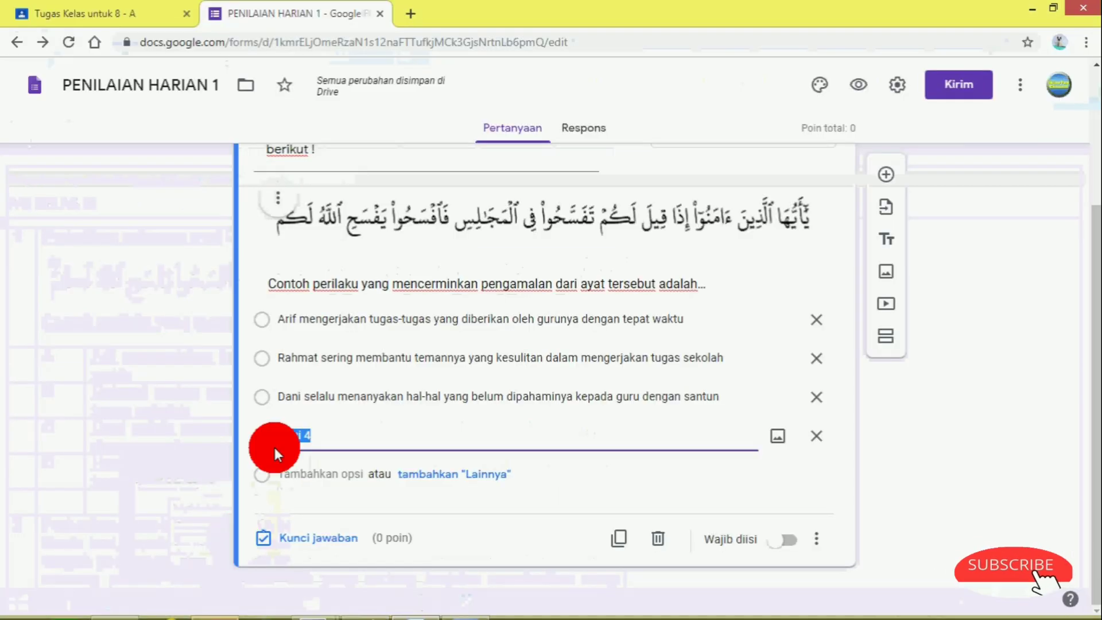
{"action": "right_click", "coordinate": [287, 434]}
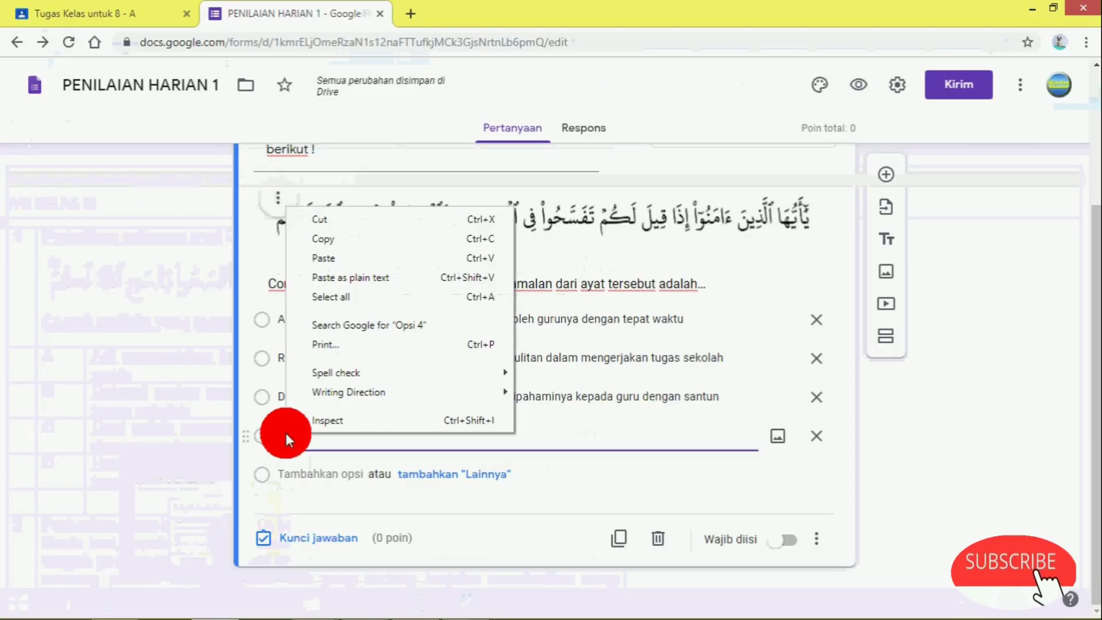
{"action": "left_click", "coordinate": [341, 255]}
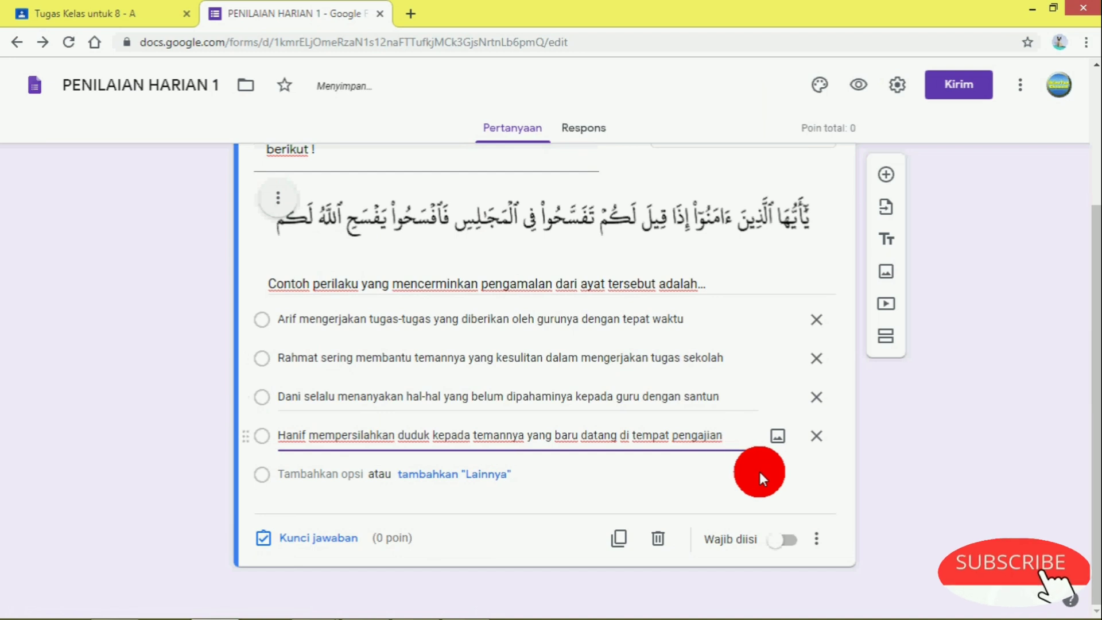
- Set question 1's answer key to the fourth option and assign it 1 point
{"action": "scroll", "coordinate": [552, 495], "scroll_direction": "up", "scroll_amount": 3}
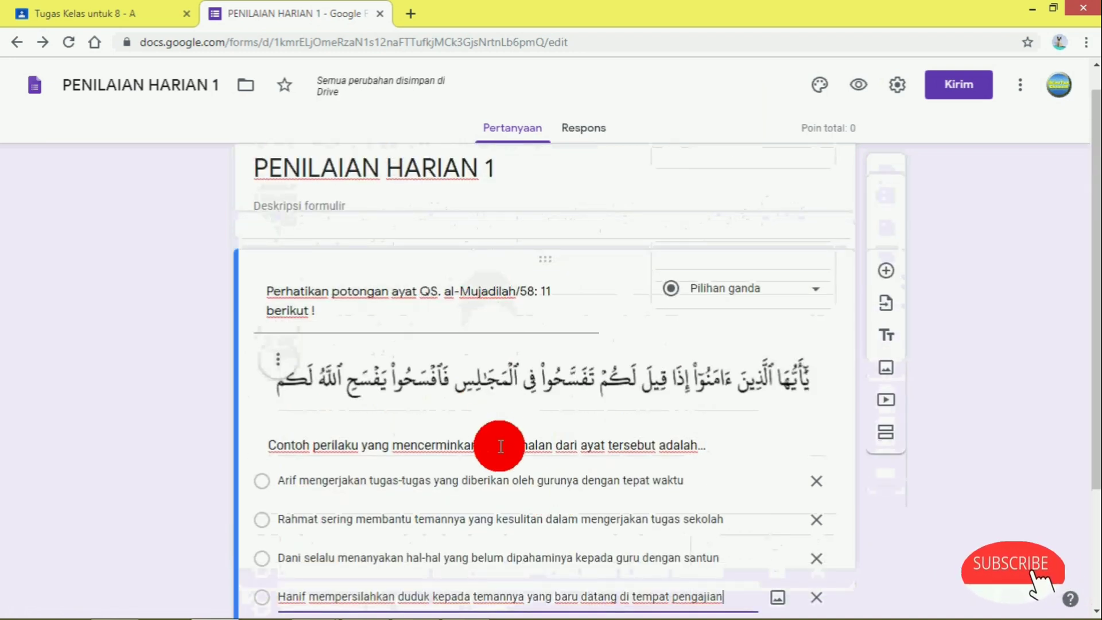
{"action": "scroll", "coordinate": [477, 373], "scroll_direction": "down", "scroll_amount": 2}
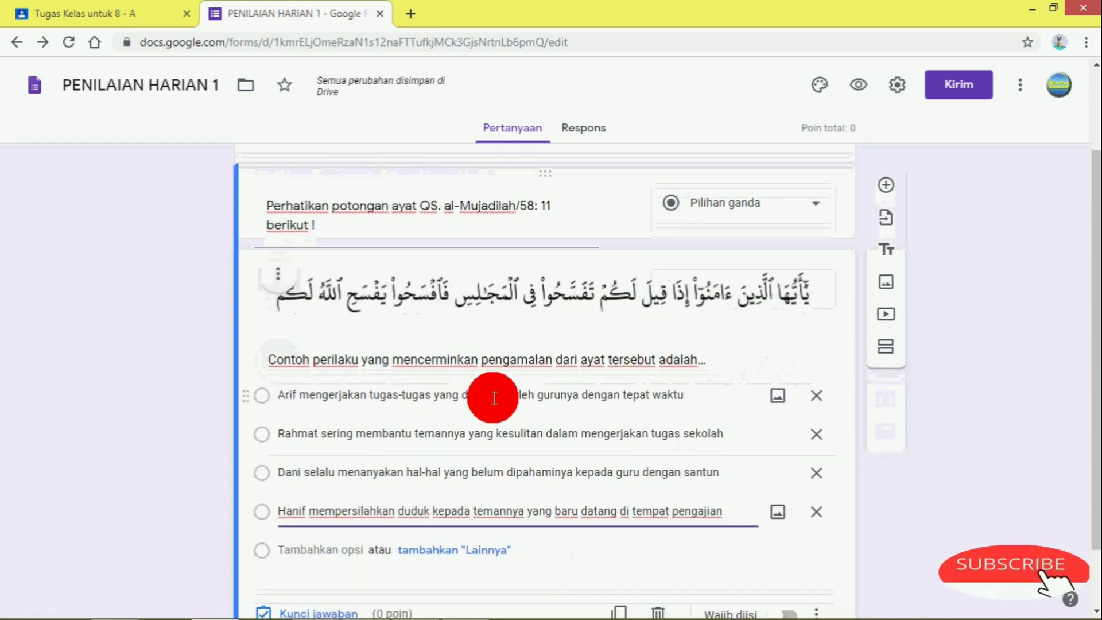
{"action": "scroll", "coordinate": [492, 393], "scroll_direction": "down", "scroll_amount": 2}
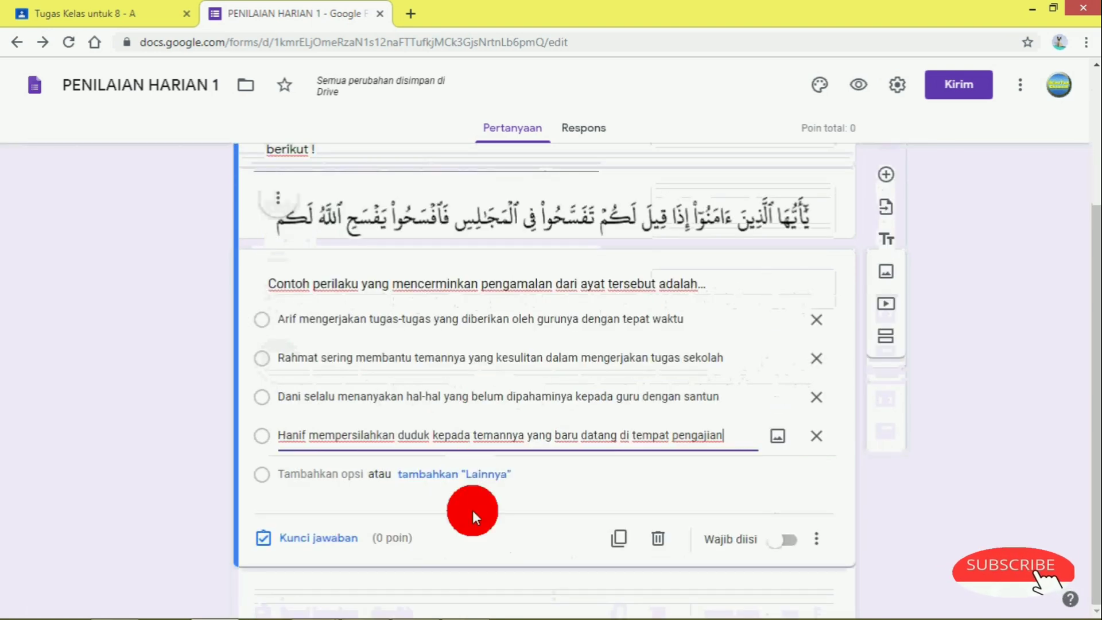
{"action": "left_click", "coordinate": [330, 542]}
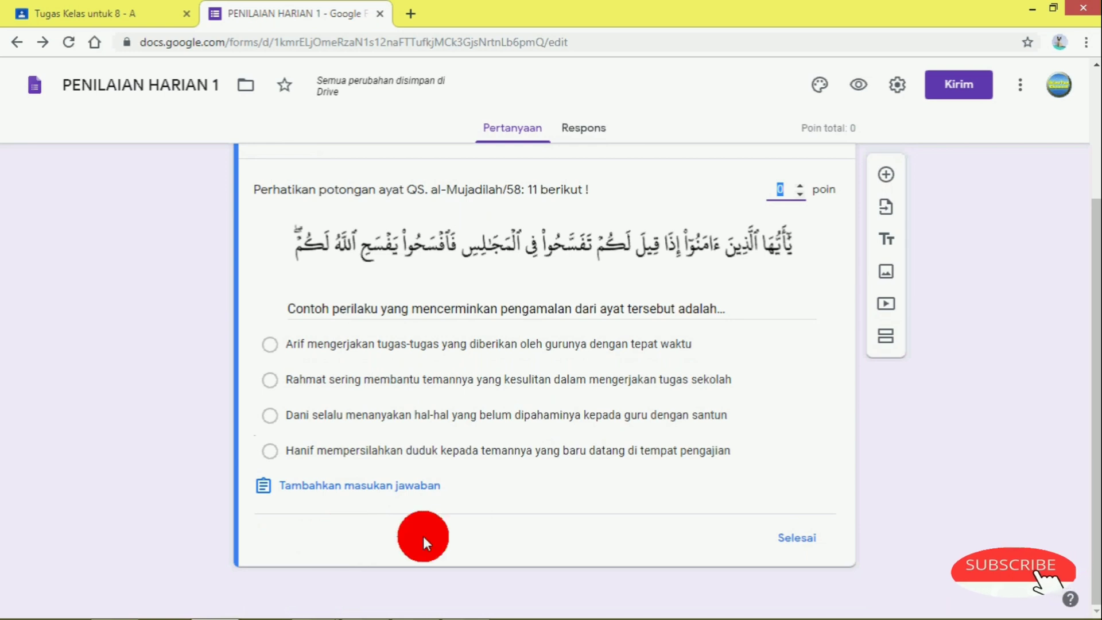
{"action": "left_click", "coordinate": [272, 453]}
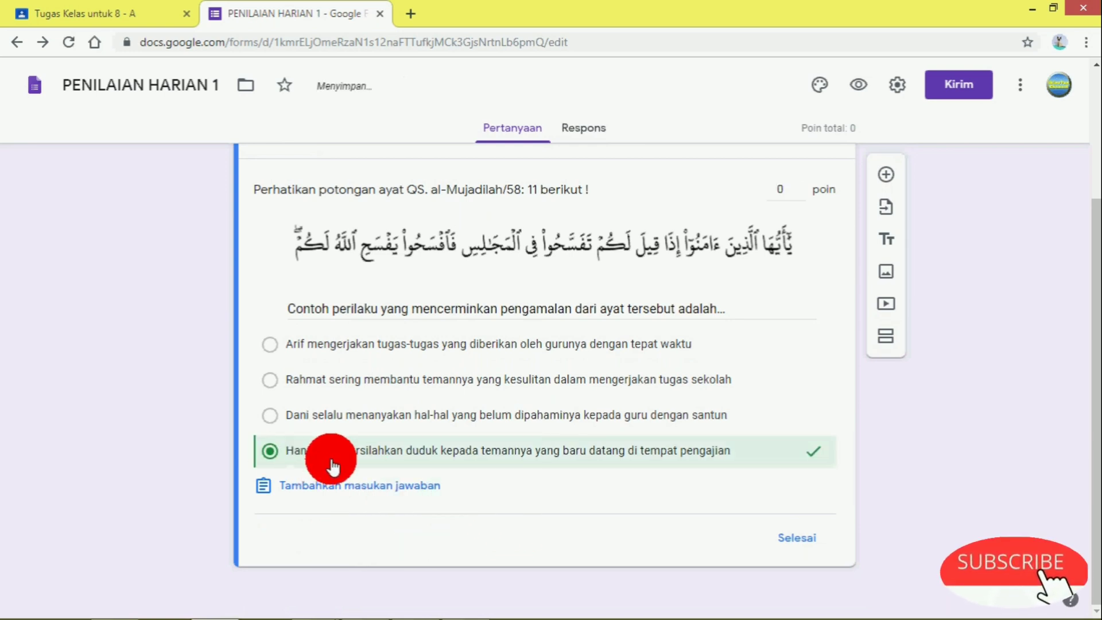
{"action": "left_click", "coordinate": [797, 183]}
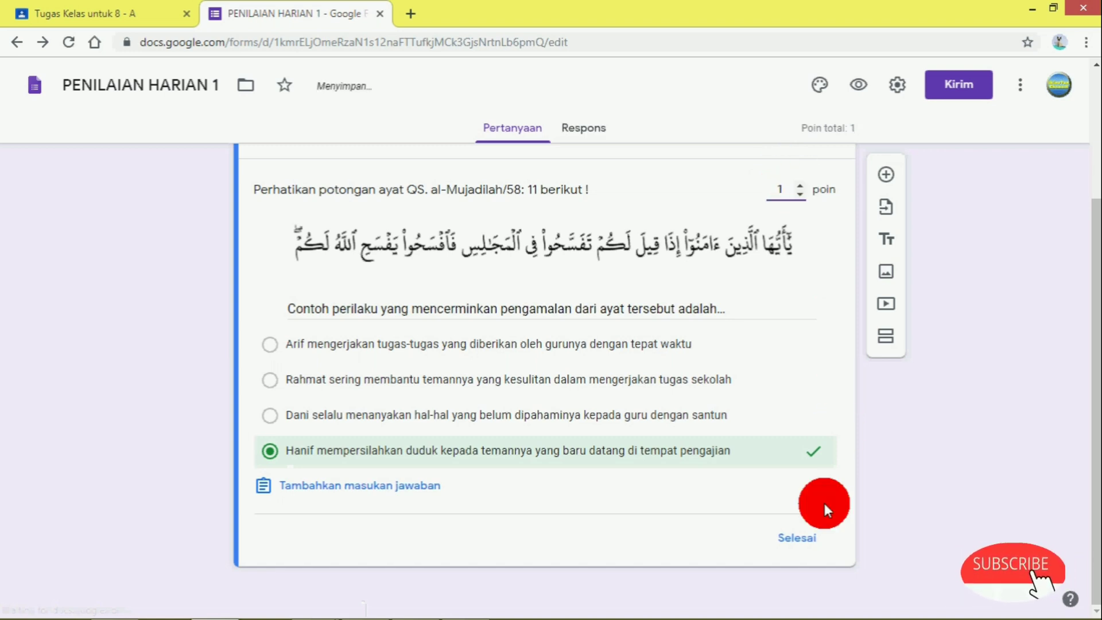
{"action": "left_click", "coordinate": [794, 542]}
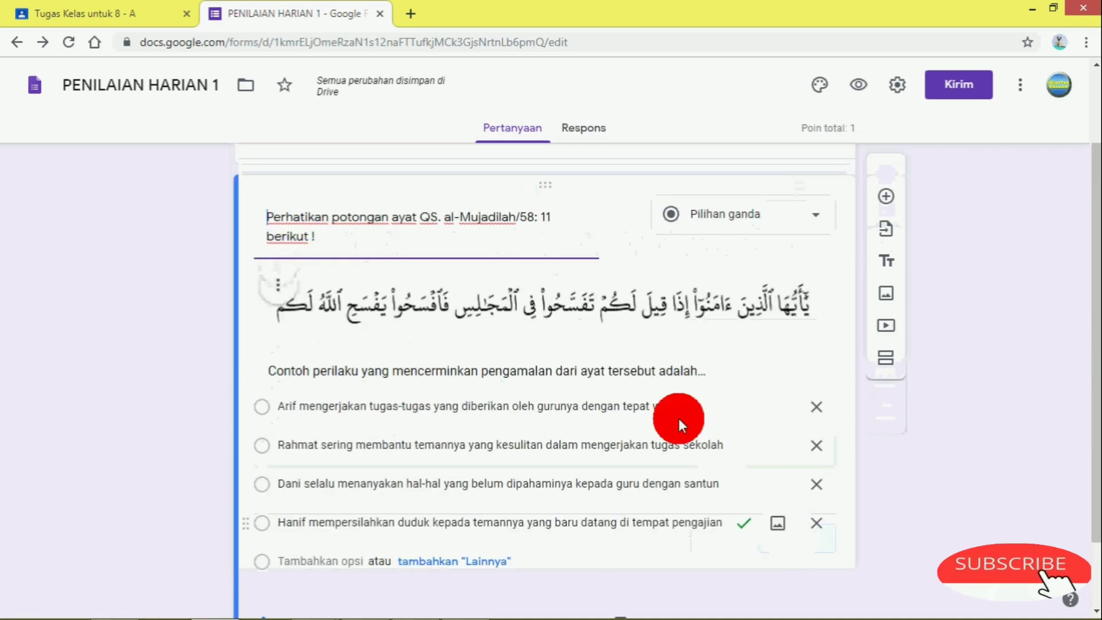
- Add a new multiple-choice question below question 1 in the form
{"action": "scroll", "coordinate": [632, 296], "scroll_direction": "down", "scroll_amount": 2}
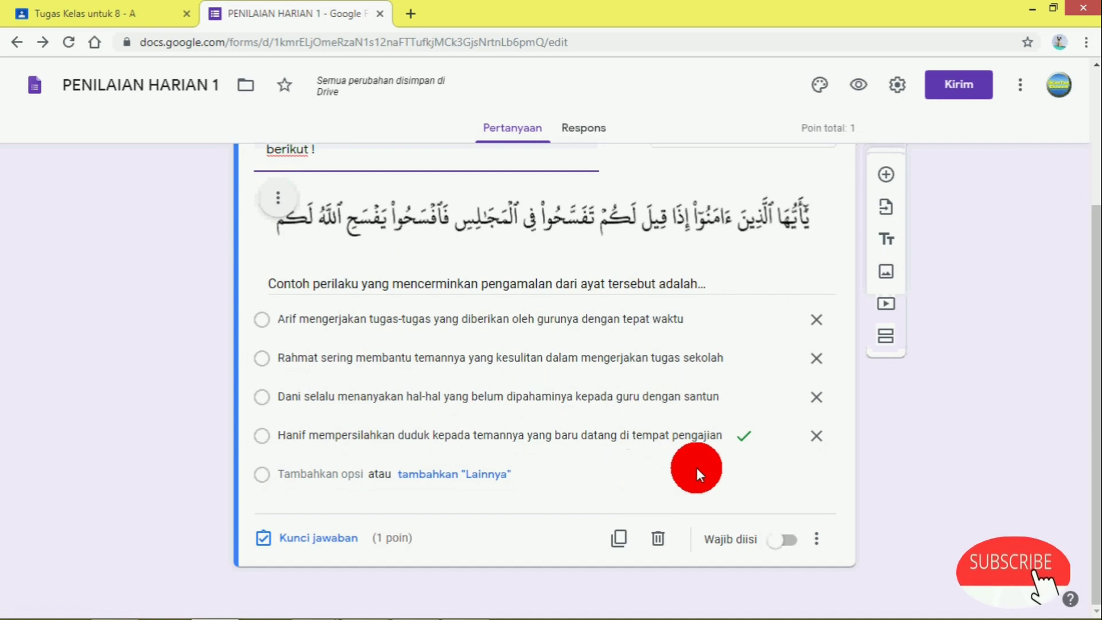
{"action": "scroll", "coordinate": [697, 469], "scroll_direction": "up", "scroll_amount": 3}
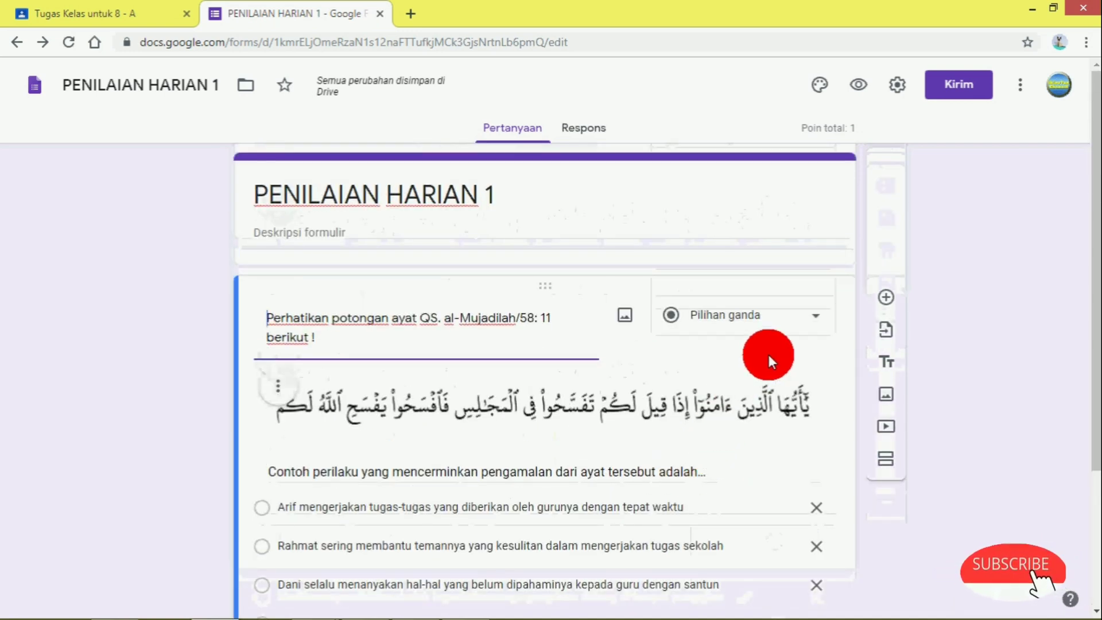
{"action": "left_click", "coordinate": [887, 304]}
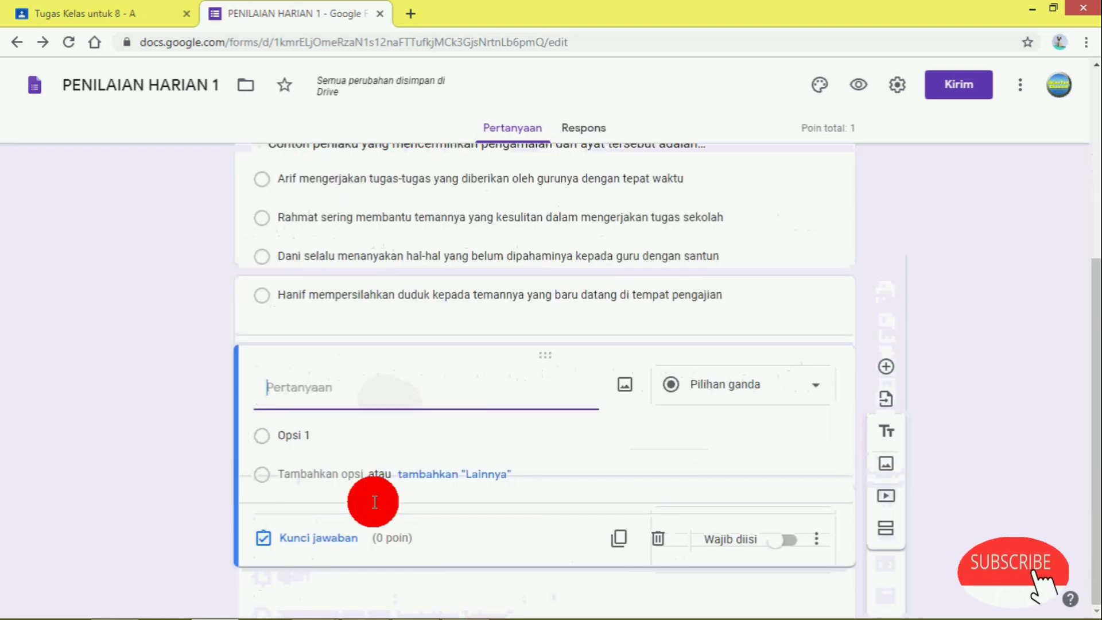
- Switch to the Word document and look through the questions after question 1, up to the verses of questions 5 and 6
{"action": "mouse_move", "coordinate": [370, 606]}
{"action": "left_click", "coordinate": [415, 603]}
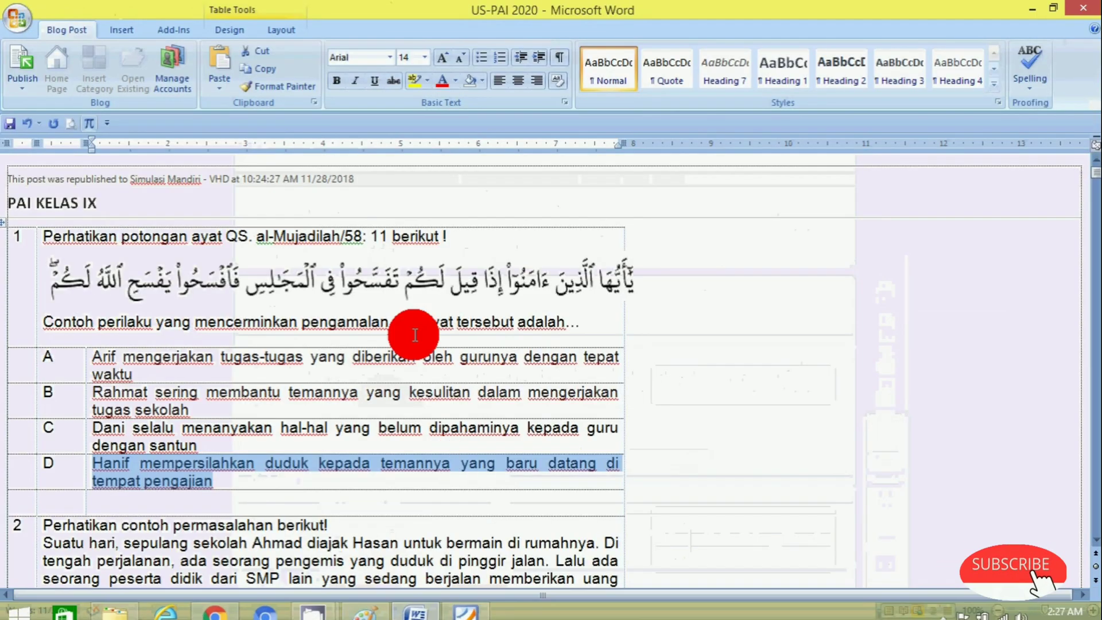
{"action": "scroll", "coordinate": [411, 335], "scroll_direction": "down", "scroll_amount": 3}
{"action": "scroll", "coordinate": [411, 336], "scroll_direction": "down", "scroll_amount": 15}
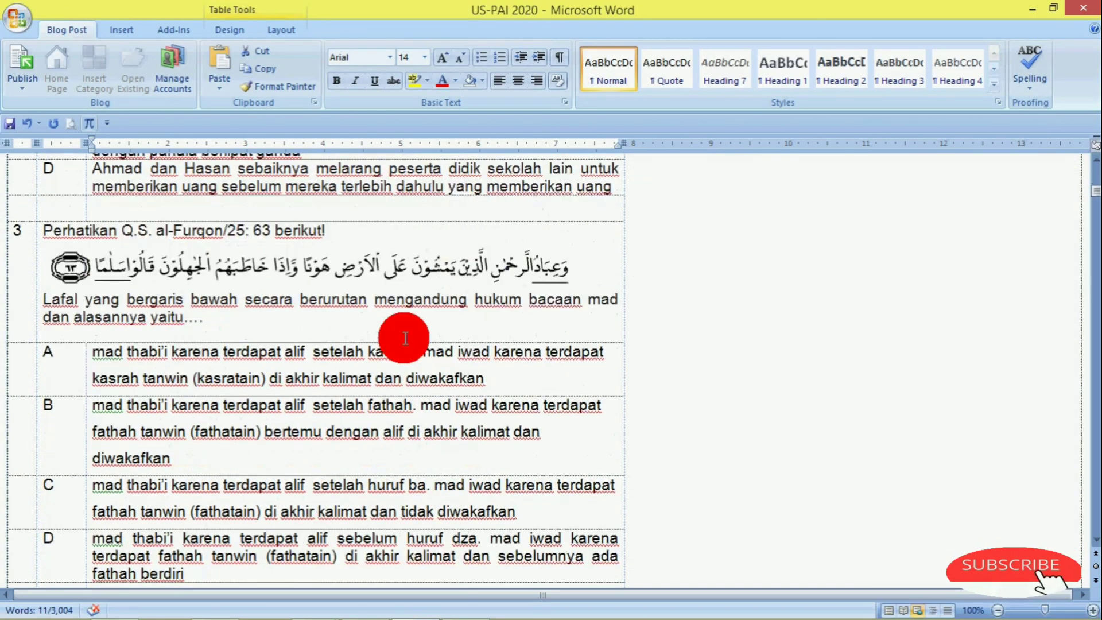
{"action": "scroll", "coordinate": [405, 338], "scroll_direction": "down", "scroll_amount": 15}
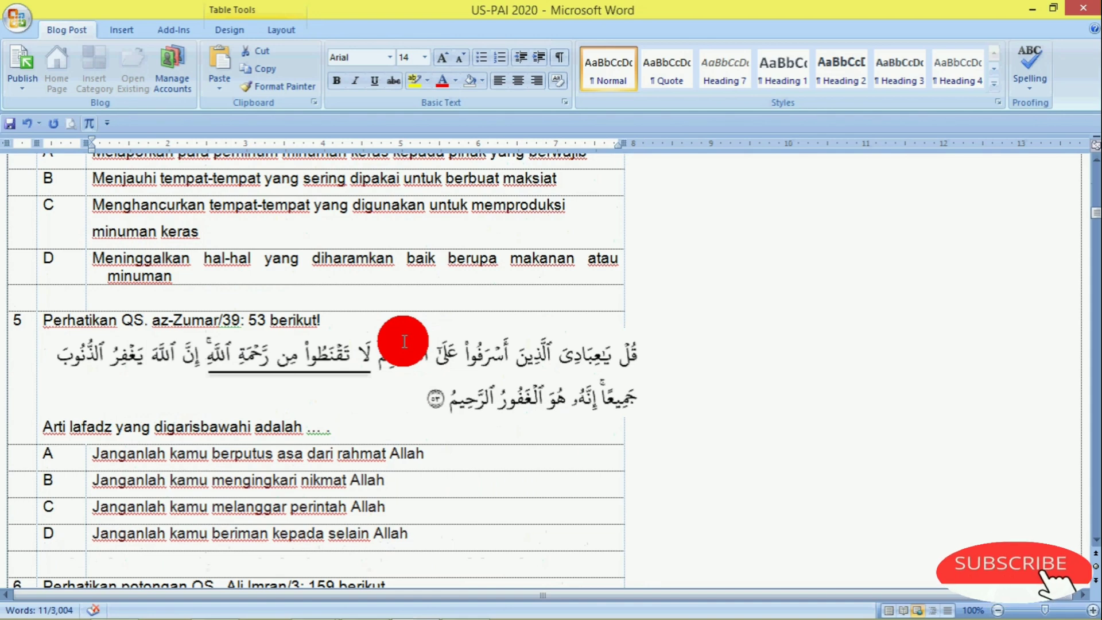
{"action": "scroll", "coordinate": [404, 341], "scroll_direction": "down", "scroll_amount": 5}
{"action": "scroll", "coordinate": [405, 342], "scroll_direction": "up", "scroll_amount": 3}
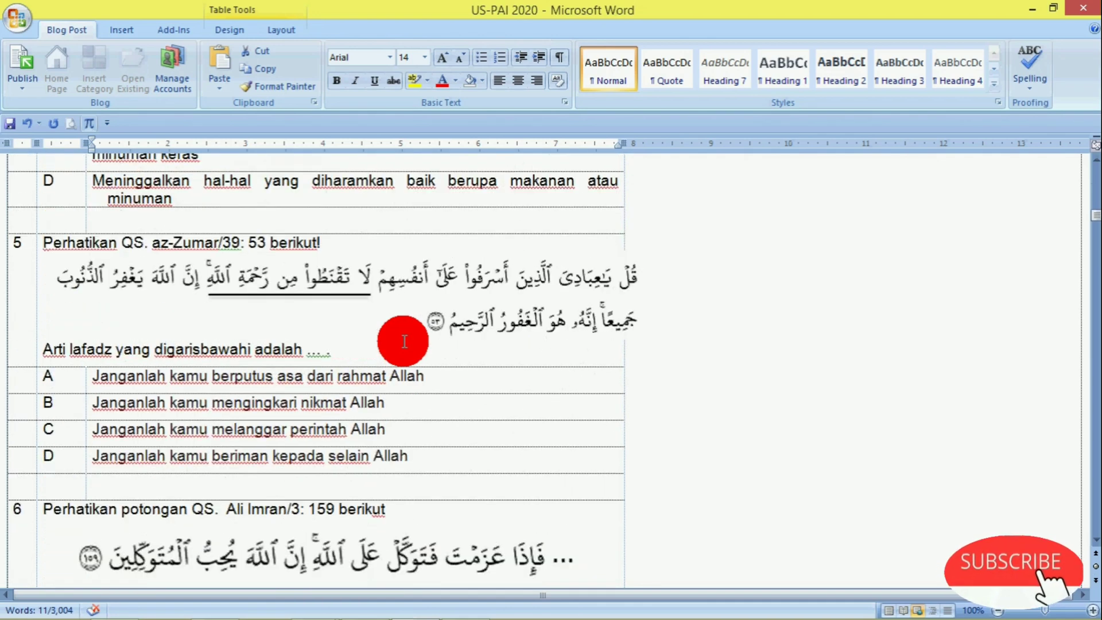
{"action": "scroll", "coordinate": [405, 341], "scroll_direction": "down", "scroll_amount": 3}
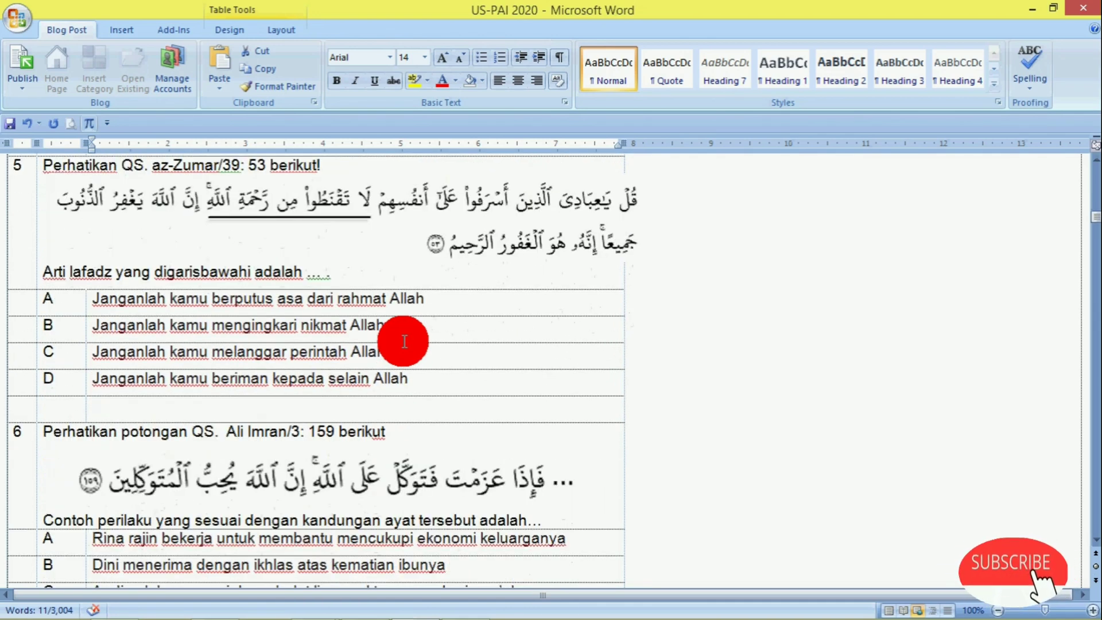
{"action": "scroll", "coordinate": [404, 340], "scroll_direction": "up", "scroll_amount": 3}
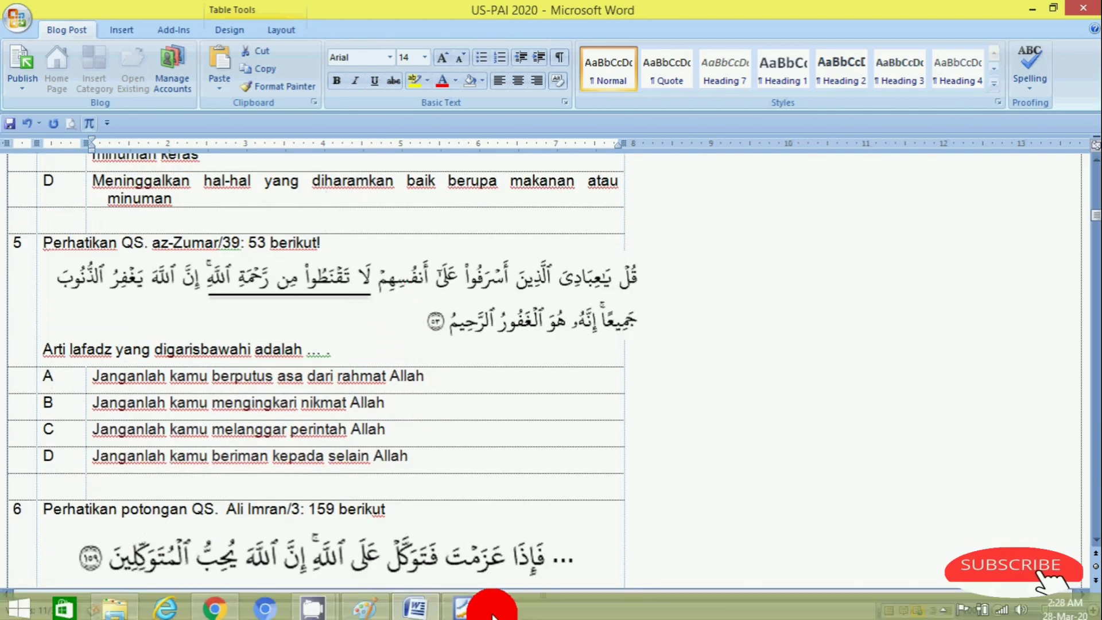
- Check the form in Chrome and return to the Word document to examine question 11 with its Peristiwa table
{"action": "left_click", "coordinate": [364, 610]}
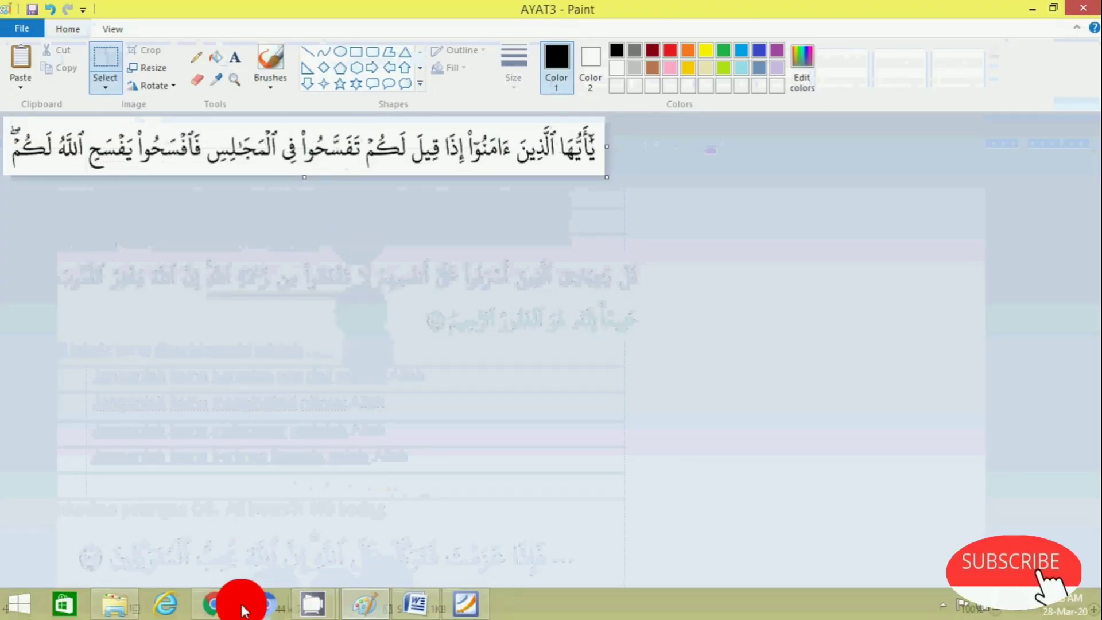
{"action": "left_click", "coordinate": [218, 603]}
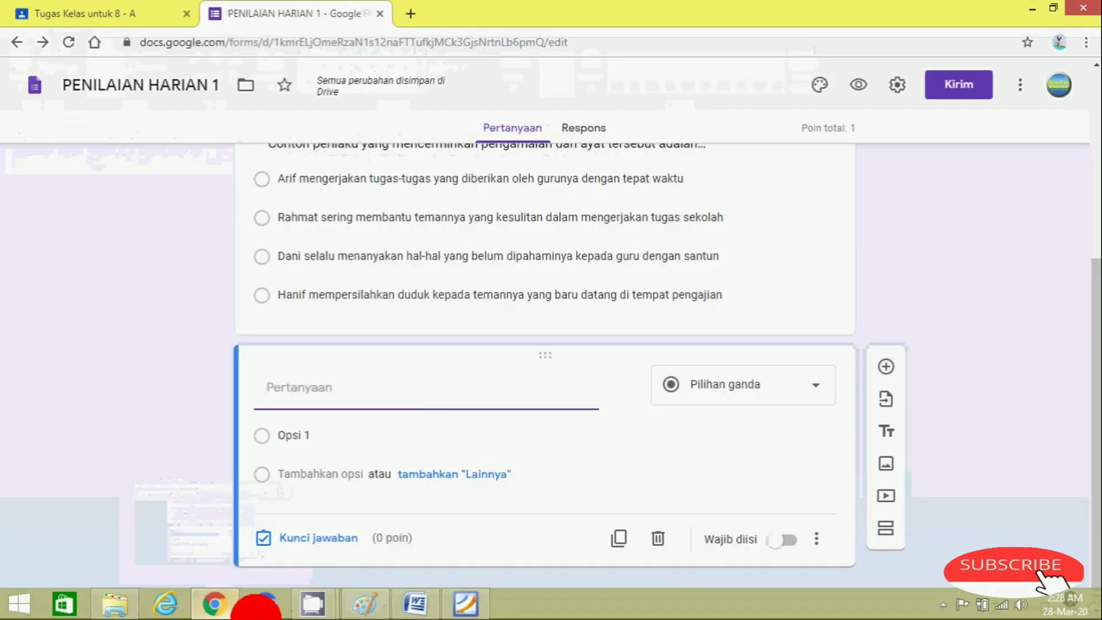
{"action": "left_click", "coordinate": [407, 600]}
{"action": "scroll", "coordinate": [350, 436], "scroll_direction": "down", "scroll_amount": 10}
{"action": "scroll", "coordinate": [343, 422], "scroll_direction": "down", "scroll_amount": 15}
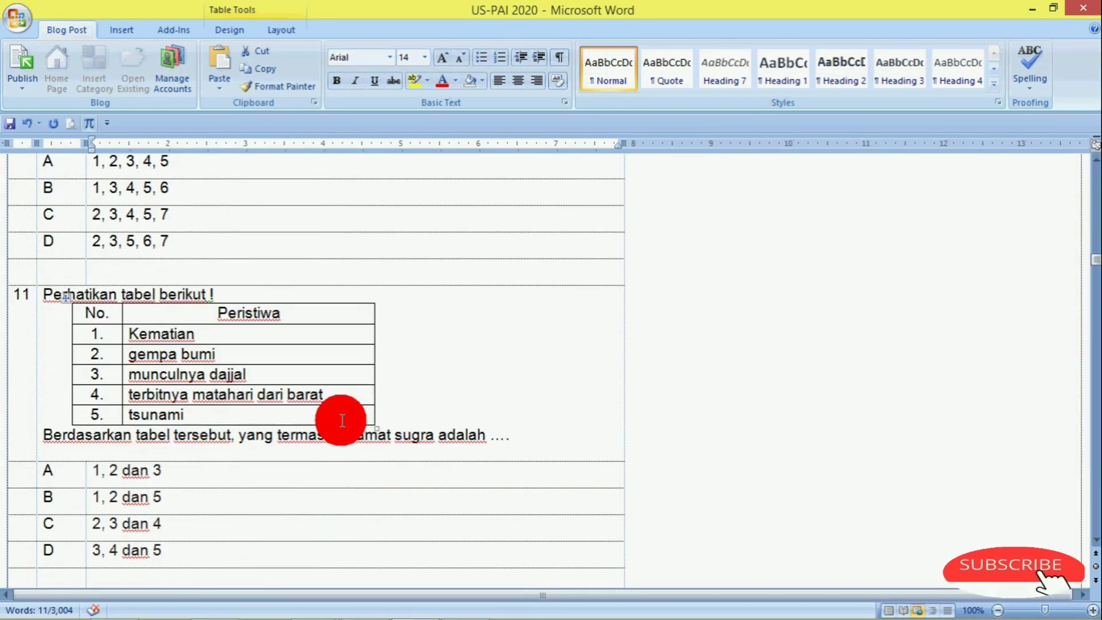
{"action": "scroll", "coordinate": [342, 421], "scroll_direction": "down", "scroll_amount": 3}
{"action": "scroll", "coordinate": [338, 422], "scroll_direction": "up", "scroll_amount": 3}
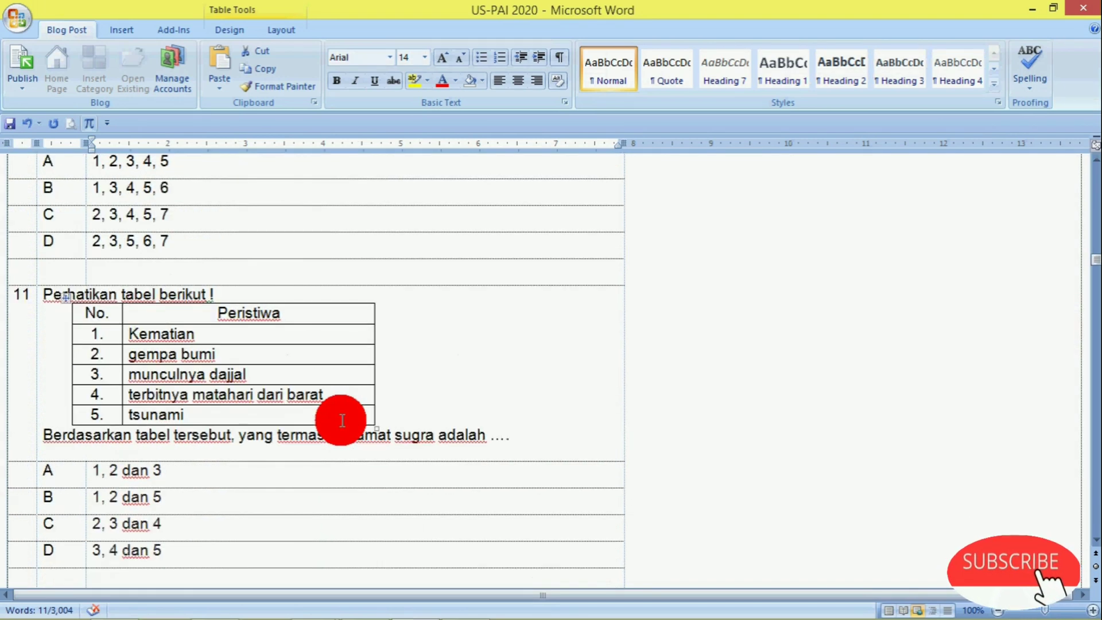
{"action": "left_click", "coordinate": [429, 344]}
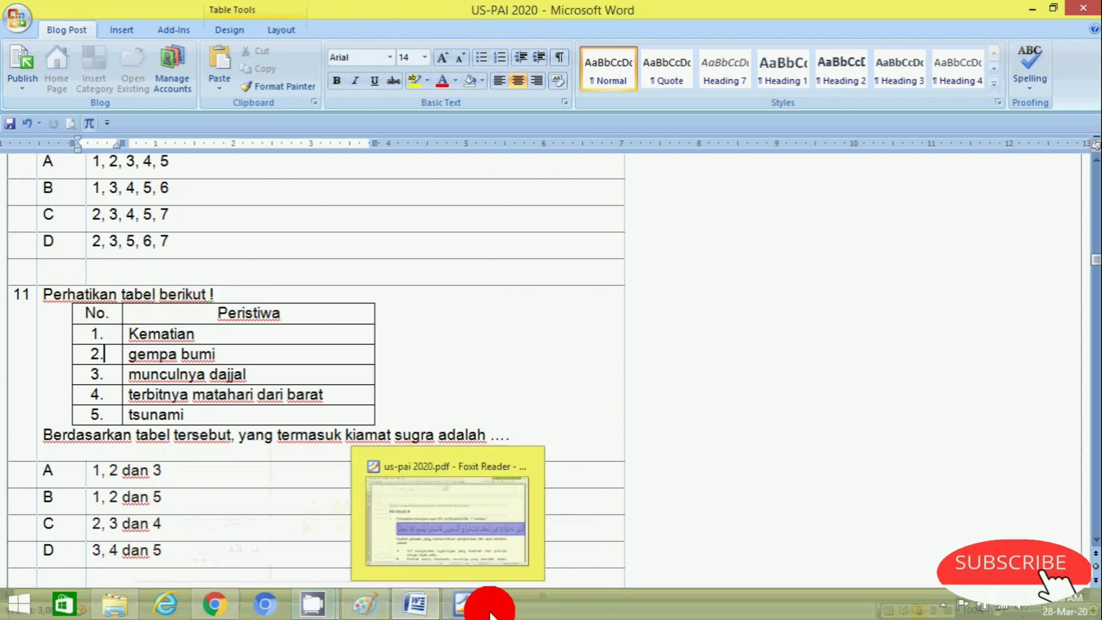
- Switch to the PDF in Foxit Reader and look through the questions to locate question 11 with its Peristiwa table
{"action": "left_click", "coordinate": [479, 608]}
{"action": "scroll", "coordinate": [509, 426], "scroll_direction": "down", "scroll_amount": 8}
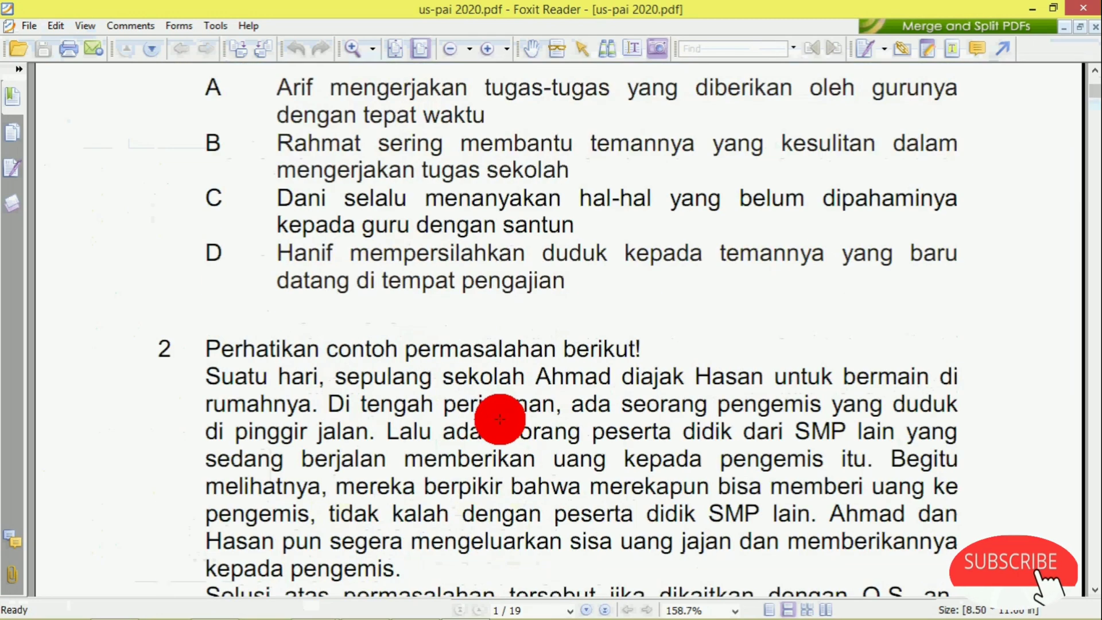
{"action": "left_click", "coordinate": [418, 609]}
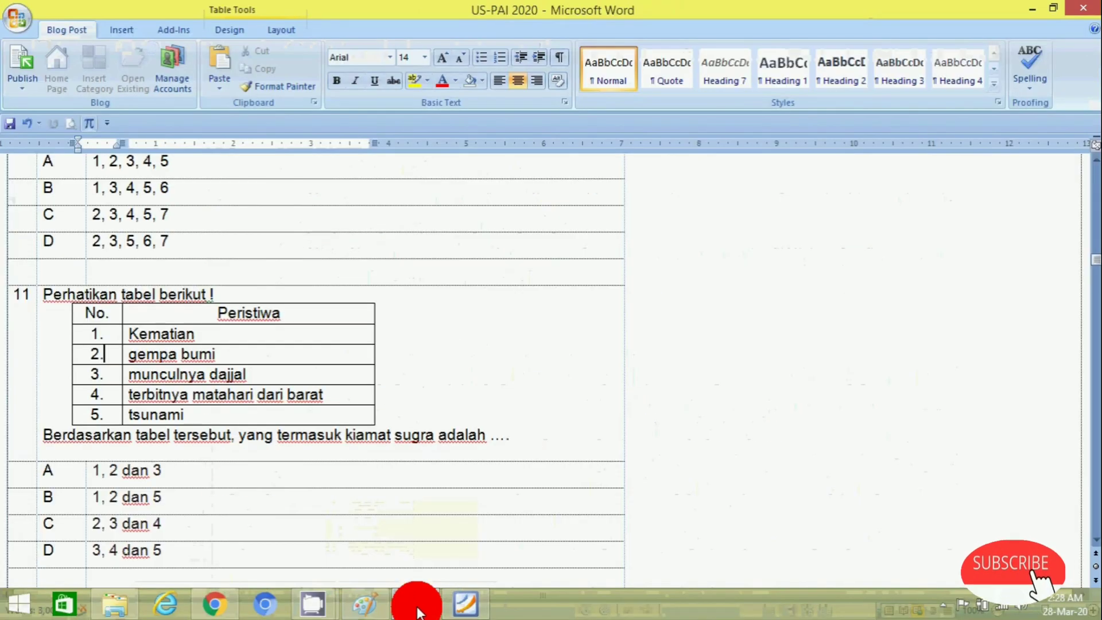
{"action": "left_click", "coordinate": [466, 603]}
{"action": "scroll", "coordinate": [442, 369], "scroll_direction": "down", "scroll_amount": 5}
{"action": "scroll", "coordinate": [438, 365], "scroll_direction": "down", "scroll_amount": 15}
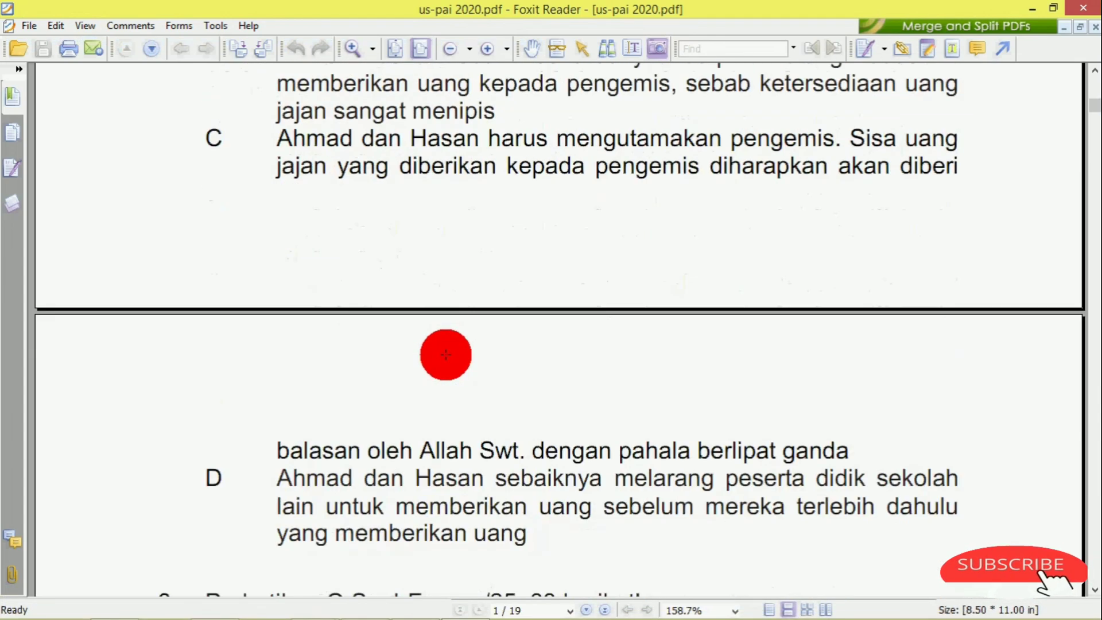
{"action": "scroll", "coordinate": [446, 351], "scroll_direction": "down", "scroll_amount": 15}
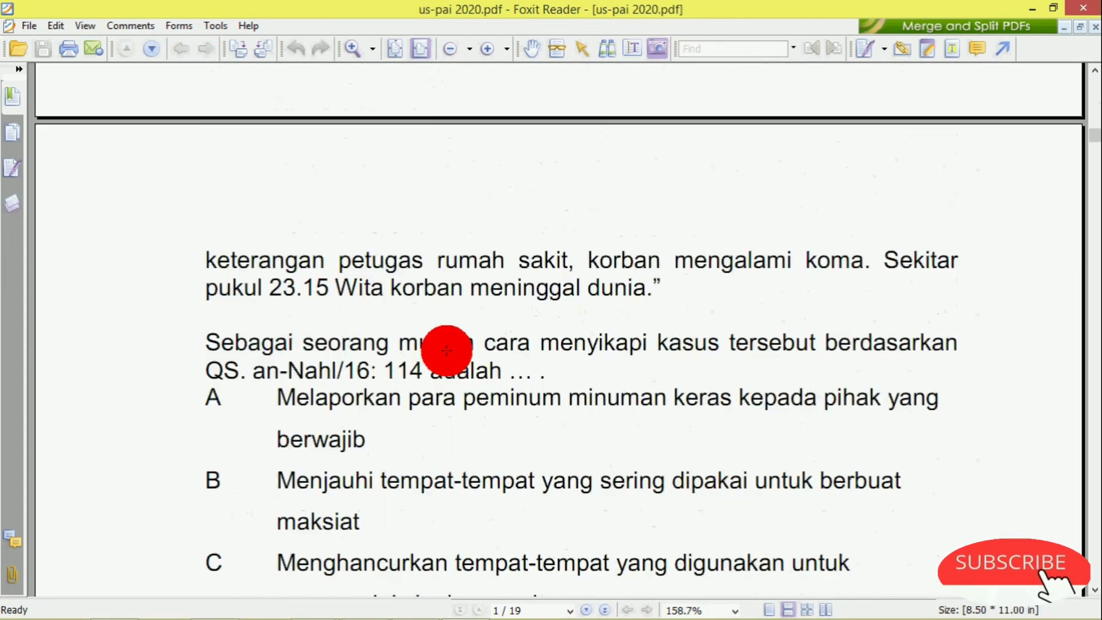
{"action": "scroll", "coordinate": [448, 341], "scroll_direction": "down", "scroll_amount": 15}
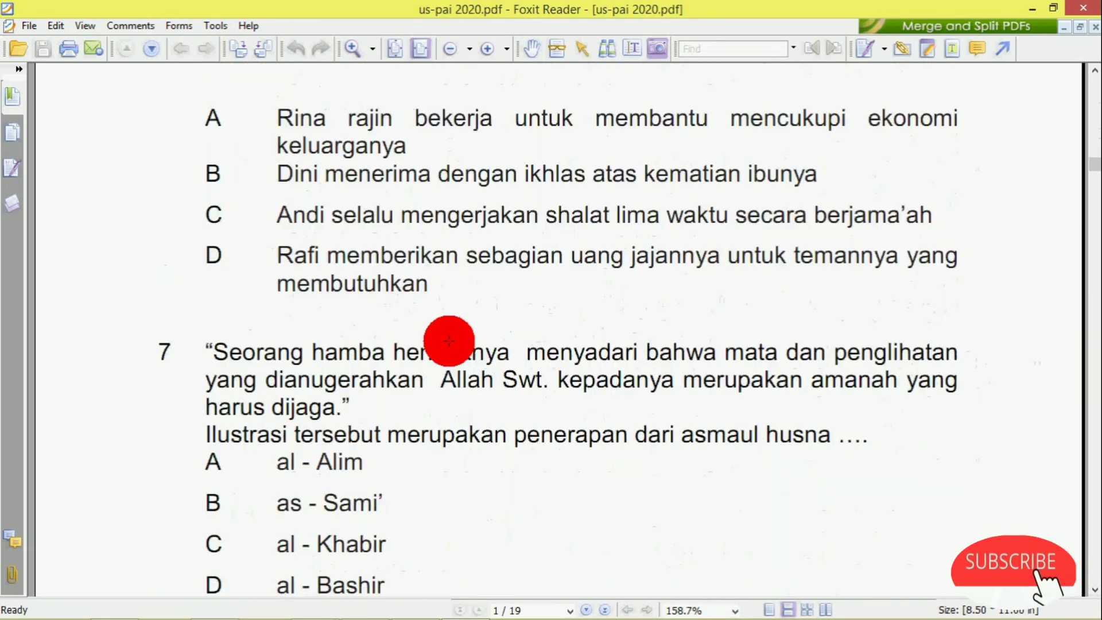
{"action": "scroll", "coordinate": [450, 340], "scroll_direction": "down", "scroll_amount": 15}
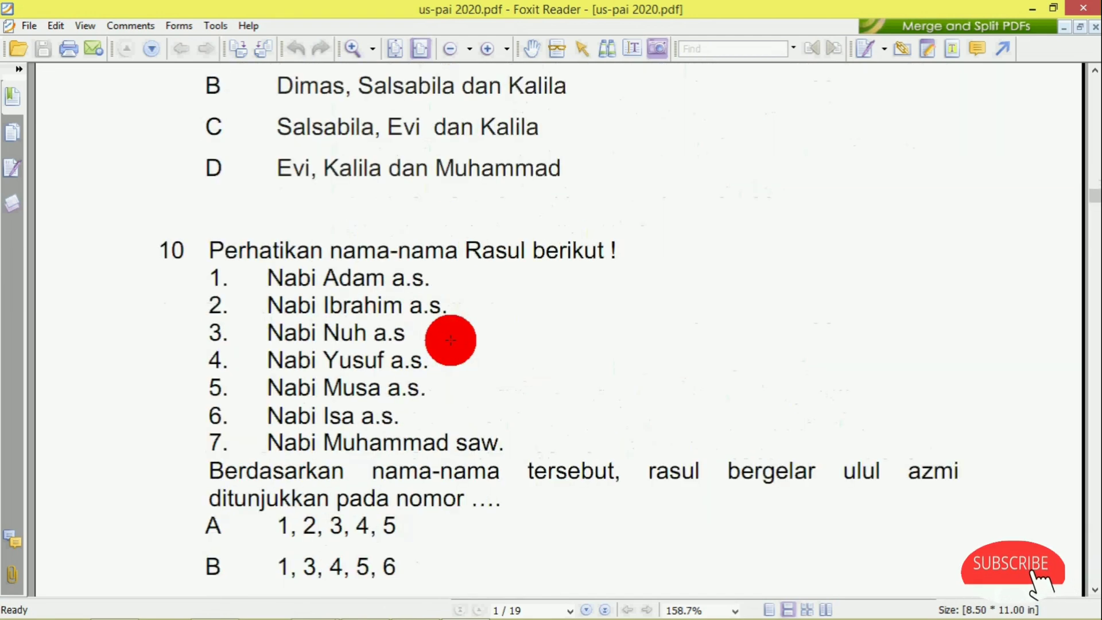
{"action": "scroll", "coordinate": [451, 339], "scroll_direction": "up", "scroll_amount": 15}
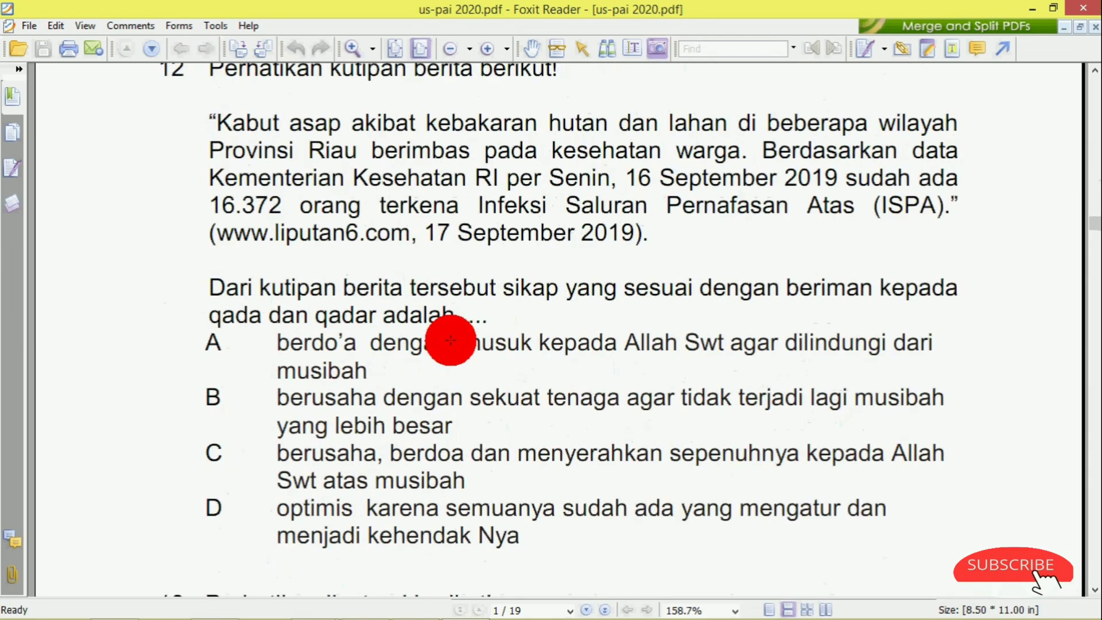
{"action": "scroll", "coordinate": [450, 337], "scroll_direction": "up", "scroll_amount": 1}
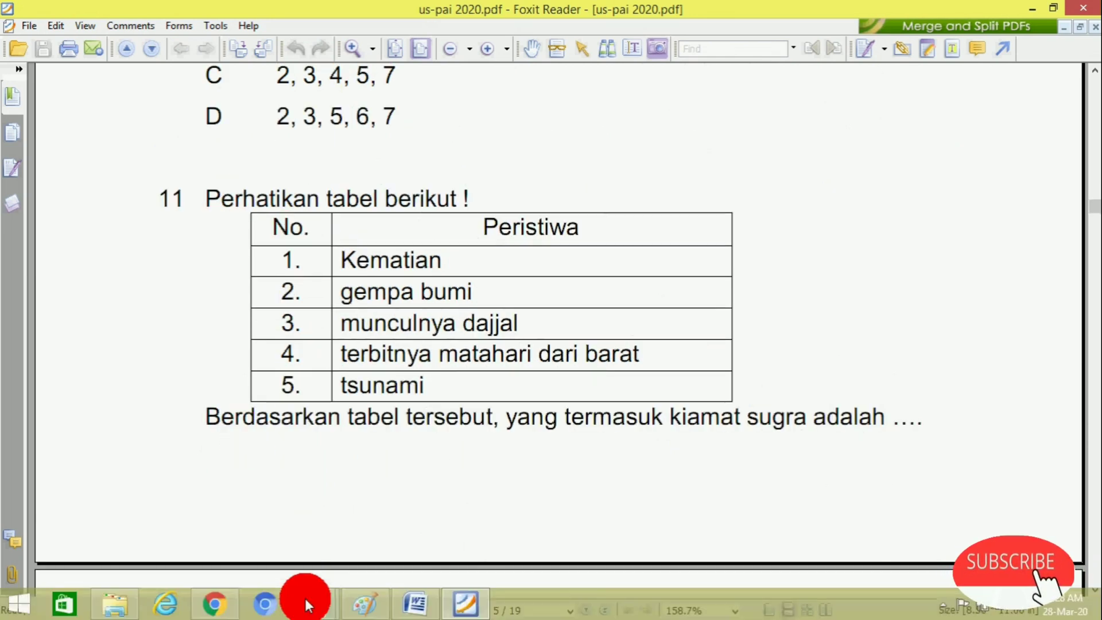
- Copy "Perhatikan tabel berikut !" from question 11 in the Word document into the new form question's text in Chrome
{"action": "left_click", "coordinate": [412, 605]}
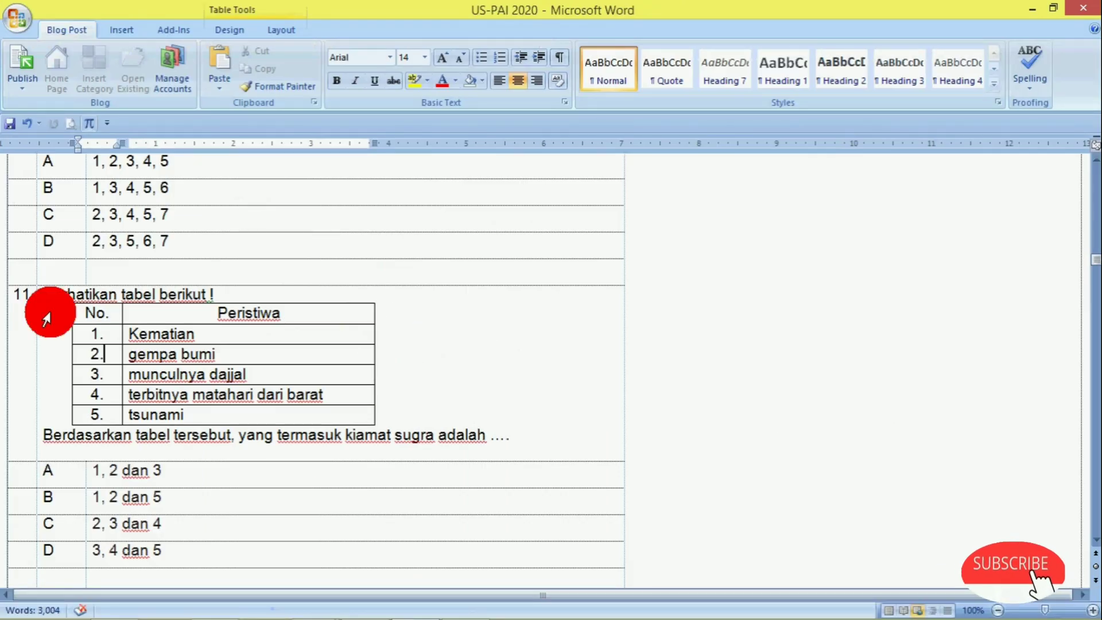
{"action": "left_click", "coordinate": [39, 295]}
{"action": "left_click", "coordinate": [50, 290]}
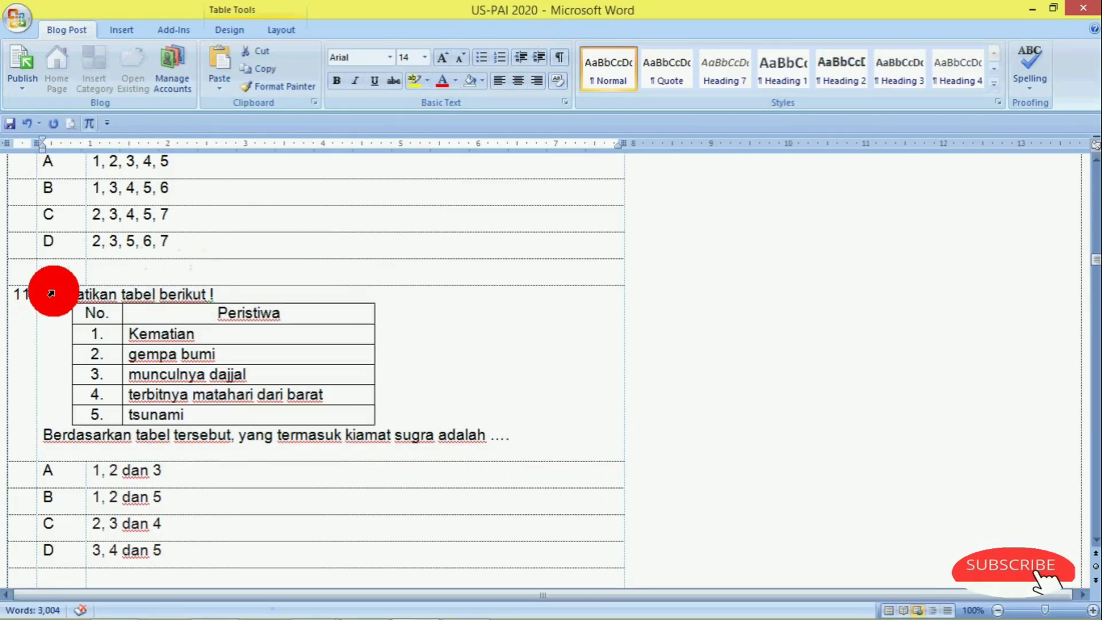
{"action": "left_click_drag", "start_coordinate": [121, 283], "coordinate": [217, 297]}
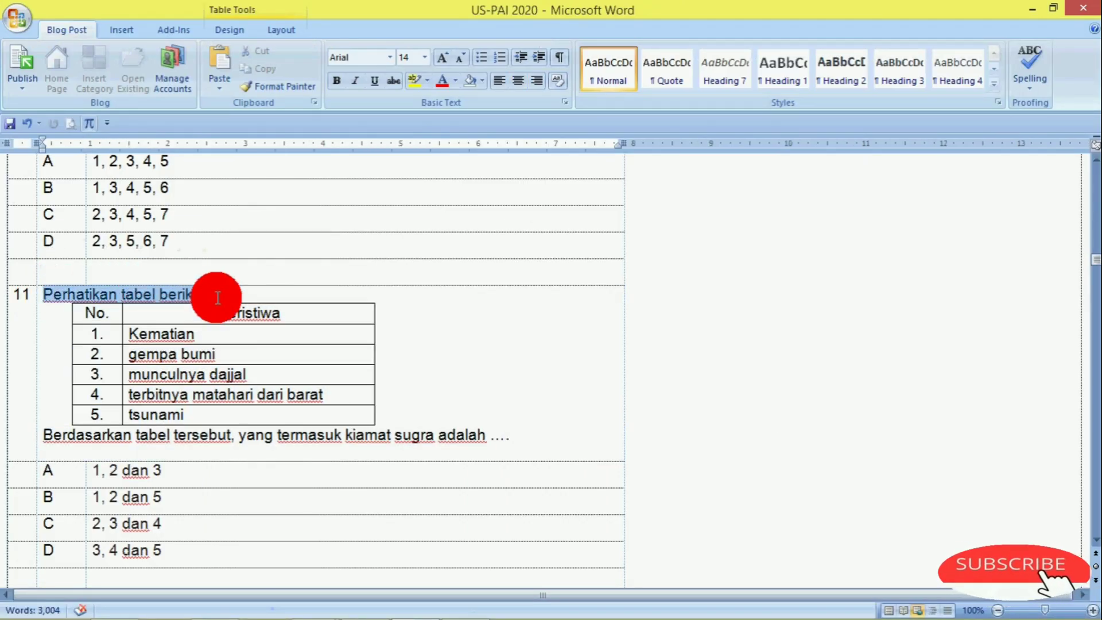
{"action": "right_click", "coordinate": [189, 293]}
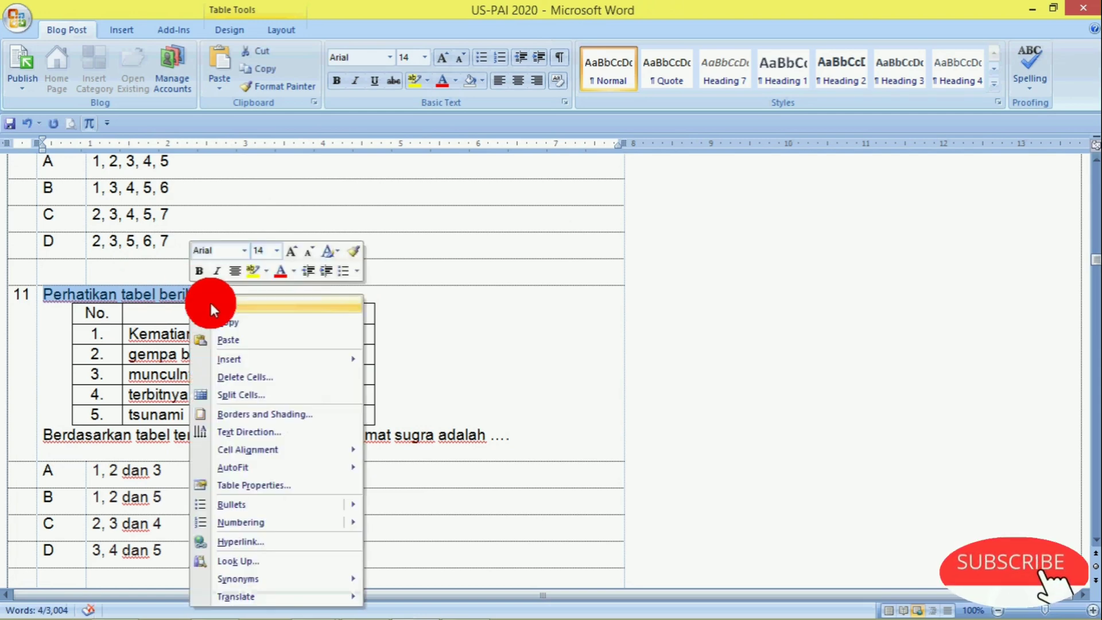
{"action": "left_click", "coordinate": [230, 318]}
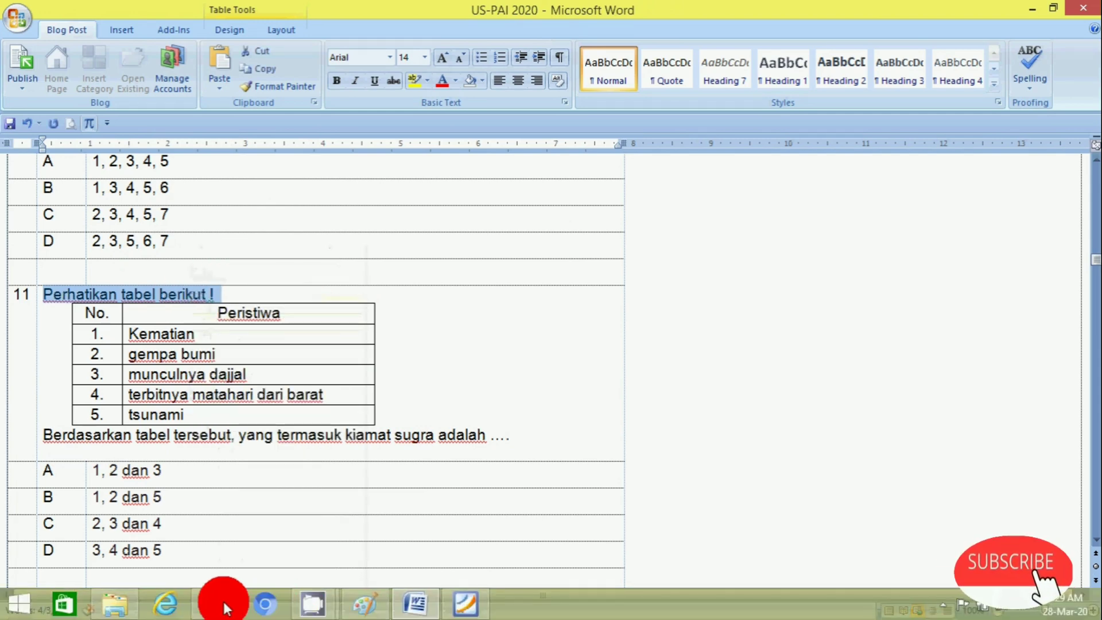
{"action": "left_click", "coordinate": [213, 607]}
{"action": "left_click", "coordinate": [290, 404]}
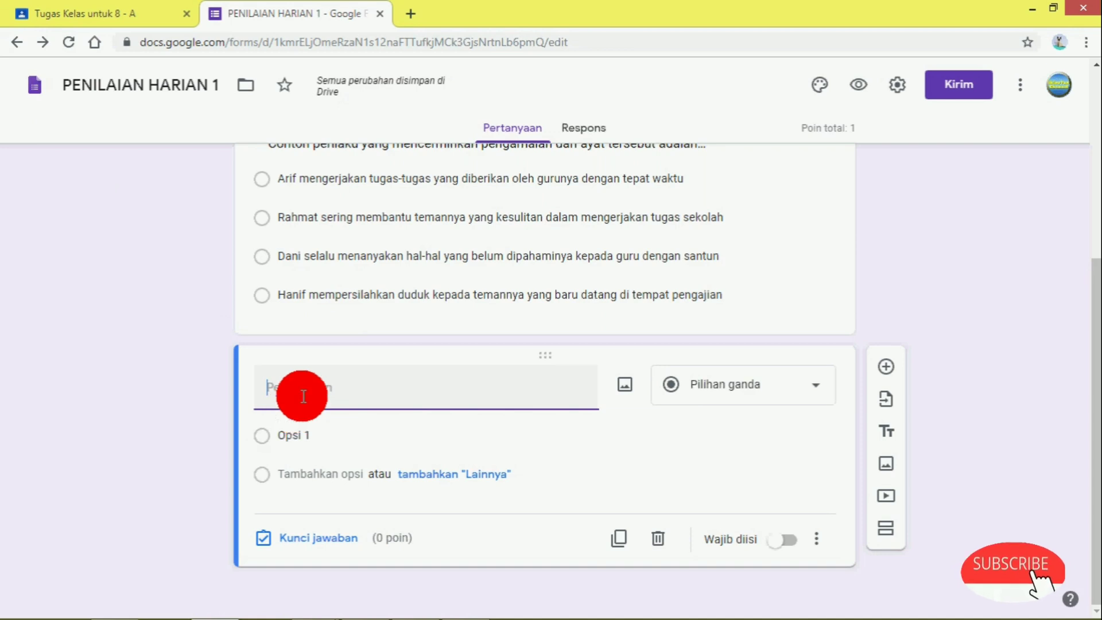
{"action": "right_click", "coordinate": [303, 394]}
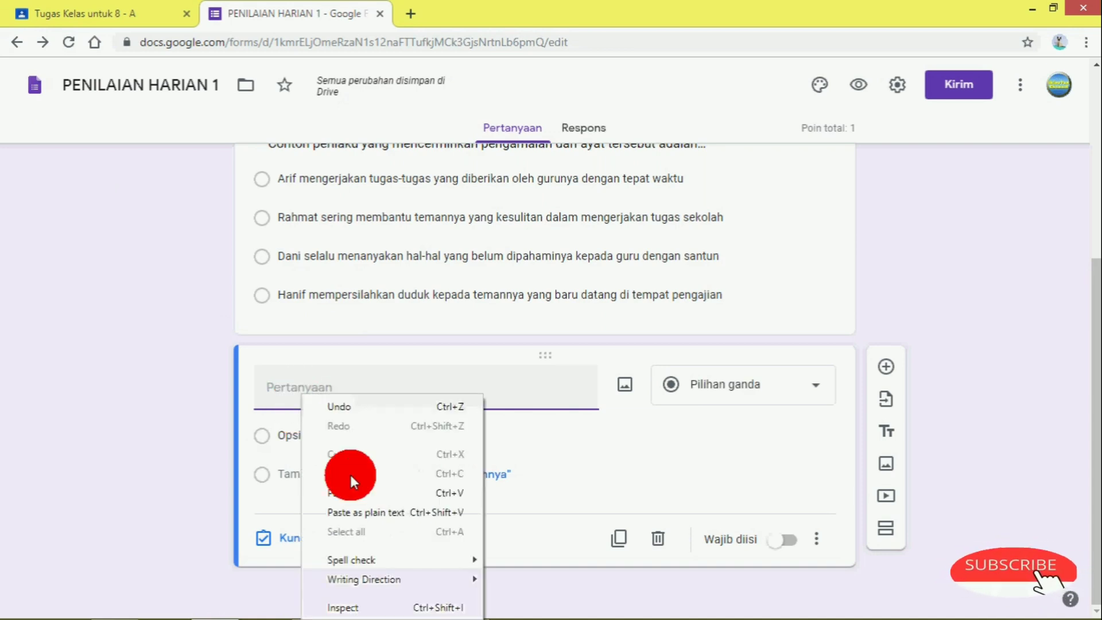
{"action": "left_click", "coordinate": [351, 495]}
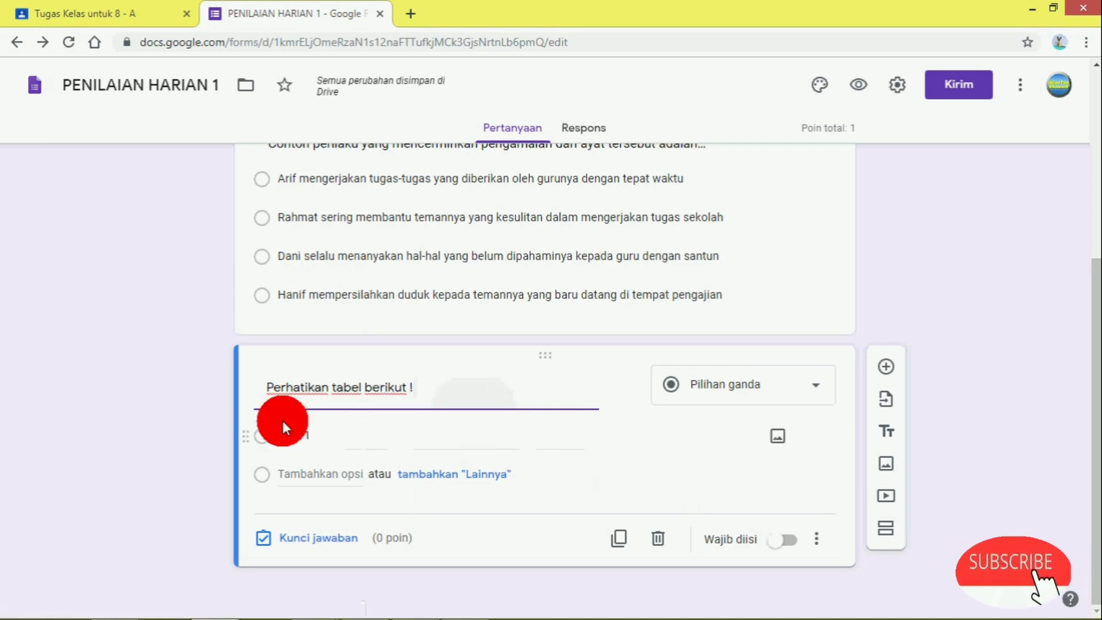
- Extend the new question to four answer options, keeping the placeholders Opsi 1 to Opsi 4
{"action": "left_click", "coordinate": [293, 438]}
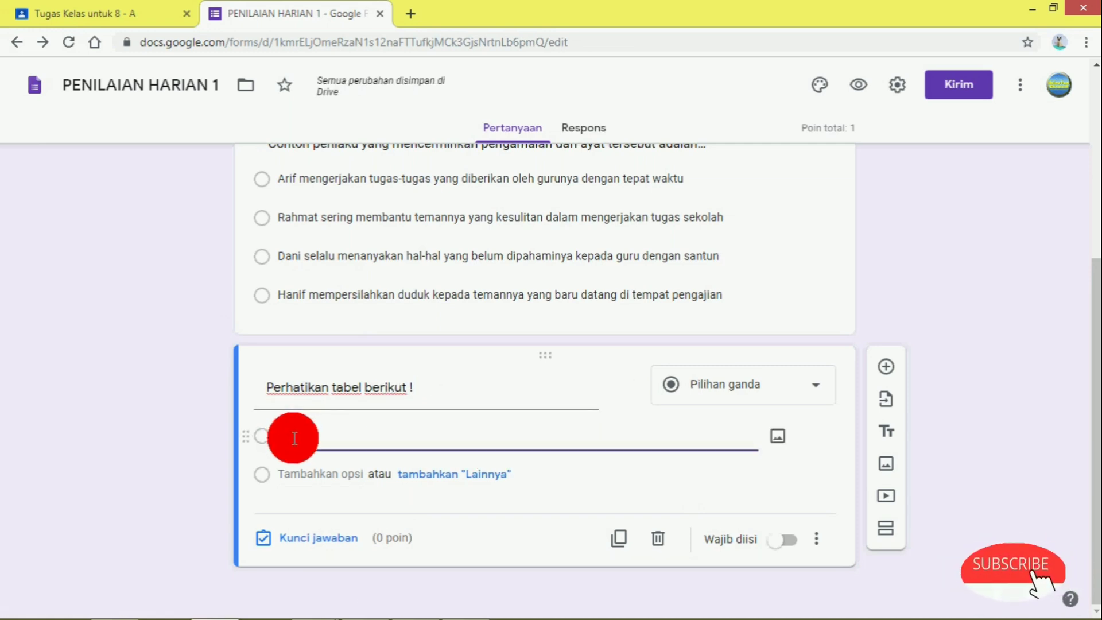
{"action": "left_click", "coordinate": [309, 475]}
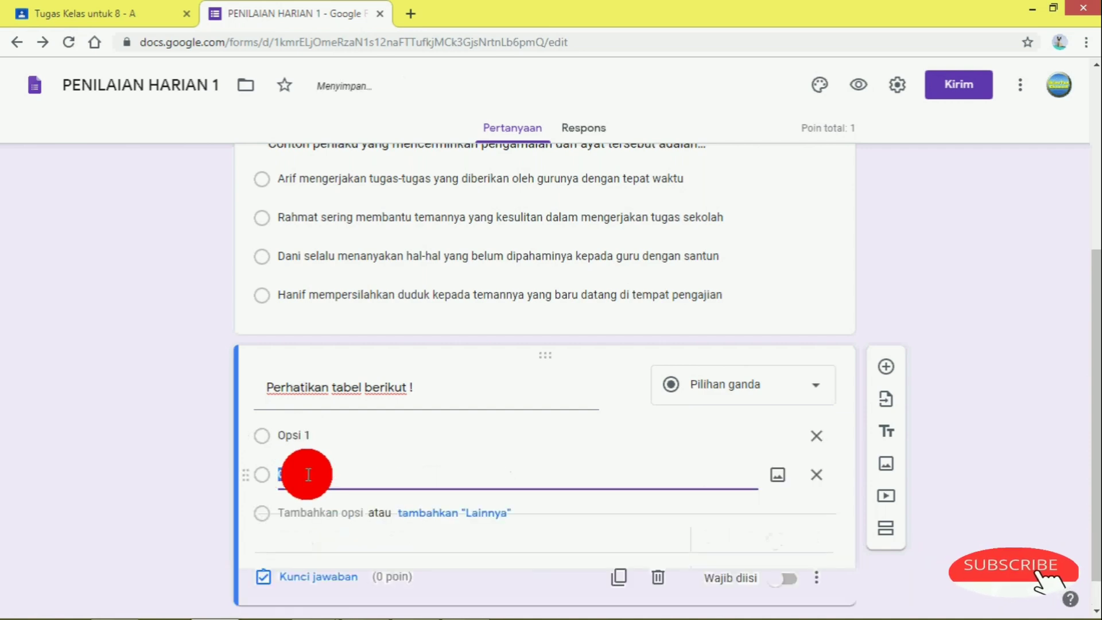
{"action": "left_click", "coordinate": [303, 519]}
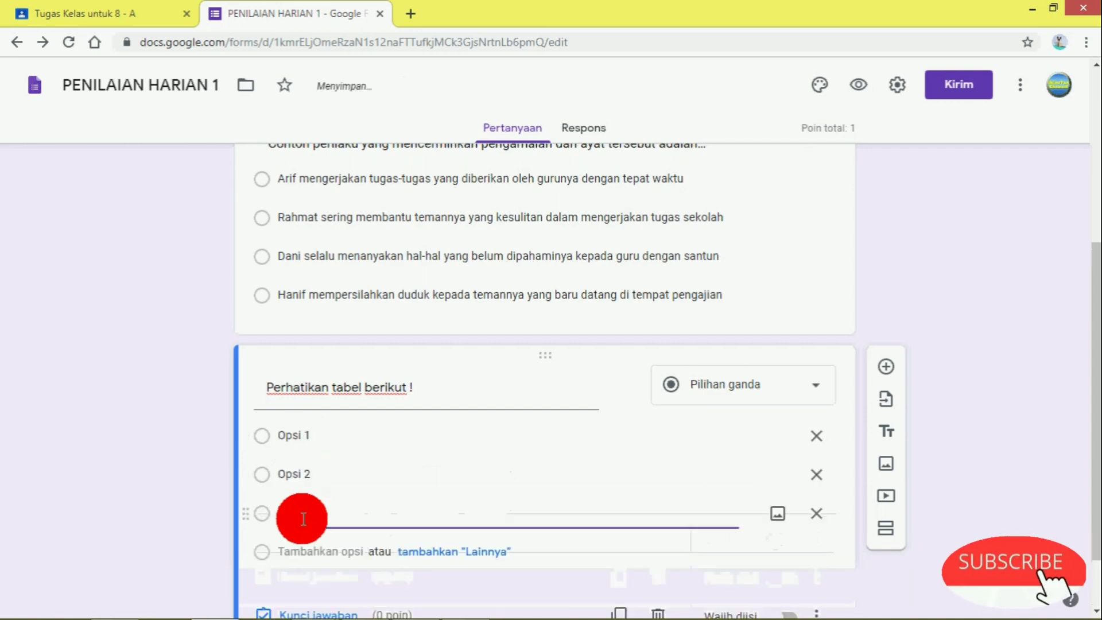
{"action": "left_click", "coordinate": [308, 556]}
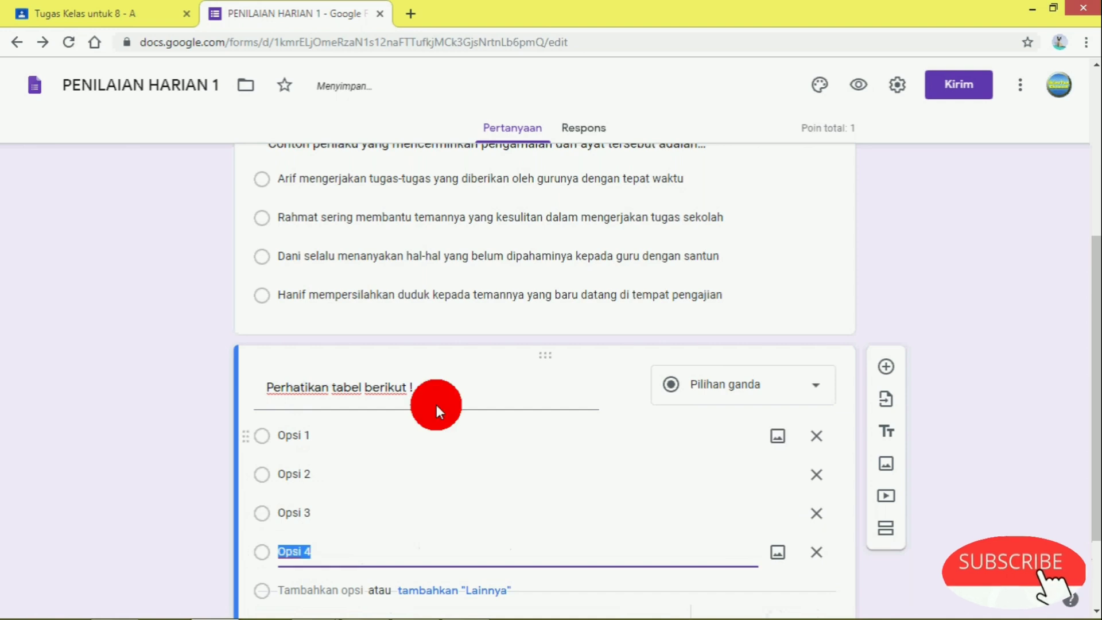
{"action": "triple_click", "coordinate": [452, 393]}
{"action": "left_click", "coordinate": [452, 393]}
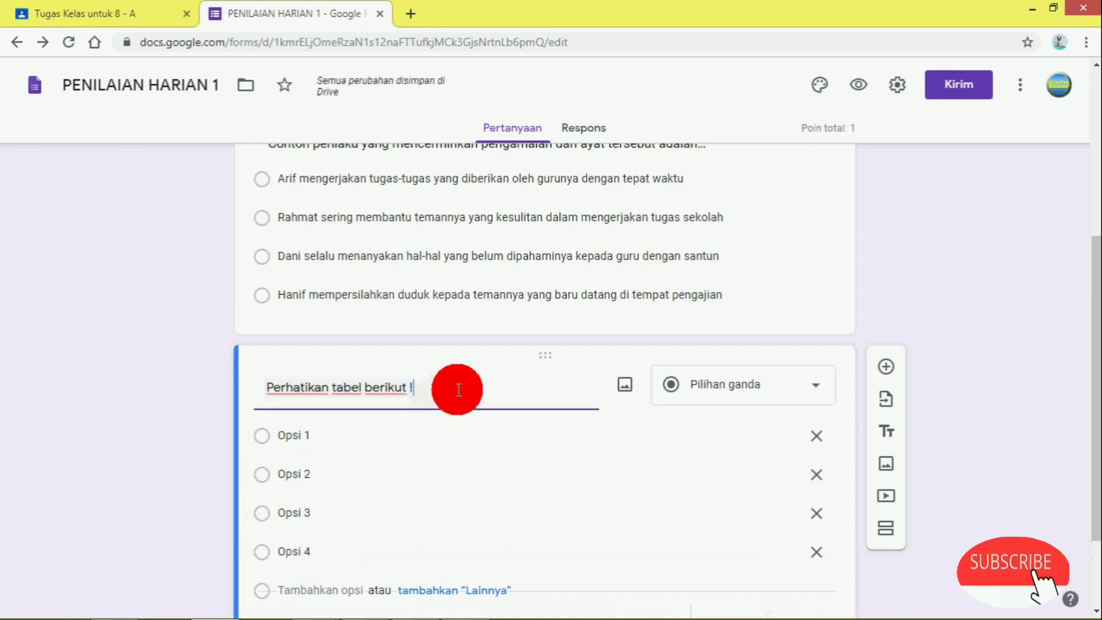
- Switch to the PDF in Foxit Reader and copy a snapshot of question 11's whole Peristiwa table
{"action": "left_click", "coordinate": [476, 604]}
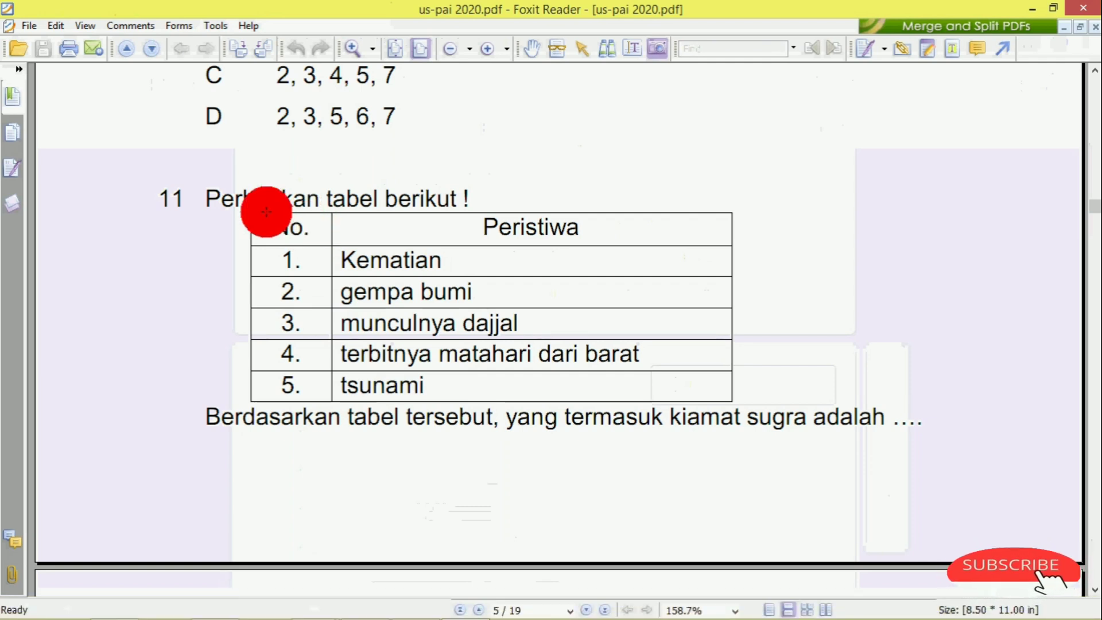
{"action": "left_click", "coordinate": [656, 48]}
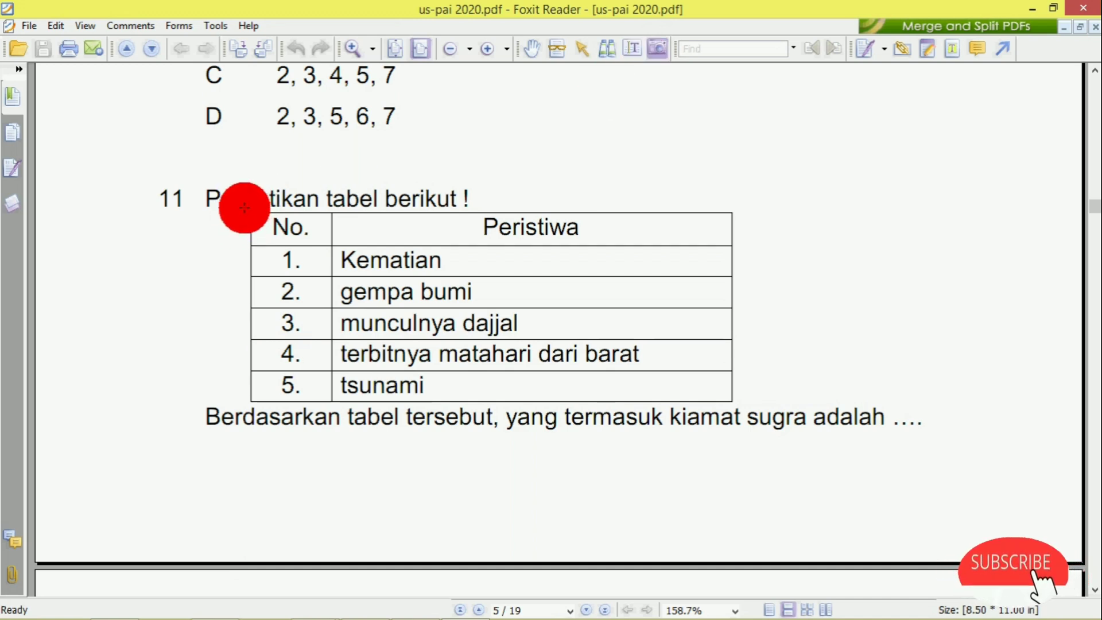
{"action": "left_click_drag", "start_coordinate": [246, 208], "coordinate": [735, 401]}
{"action": "left_click", "coordinate": [677, 350]}
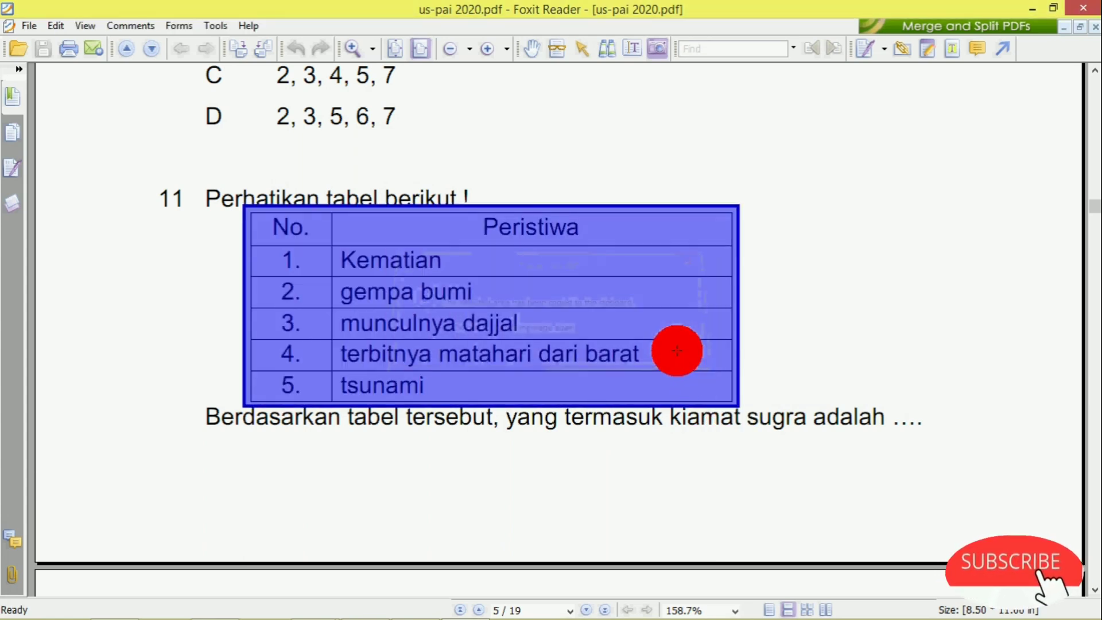
{"action": "mouse_move", "coordinate": [370, 607]}
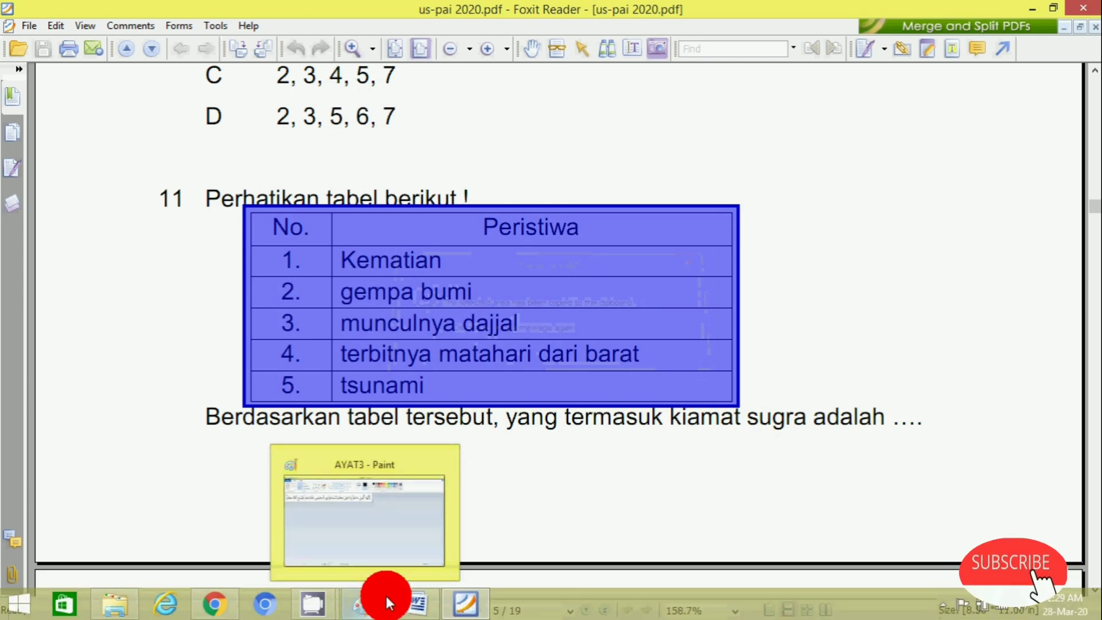
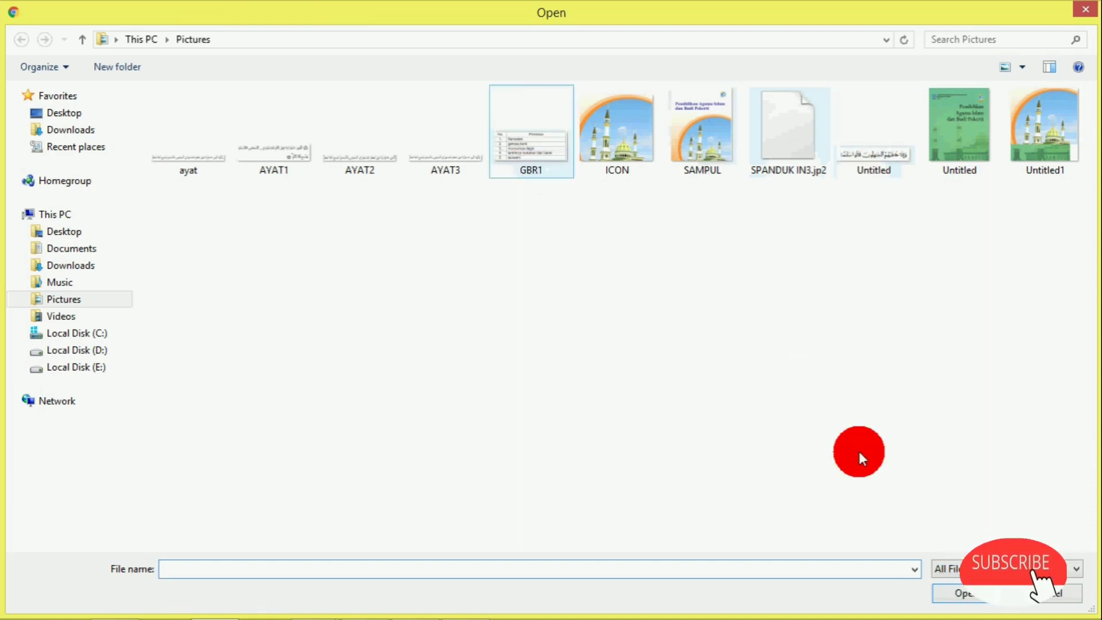
- Insert the GBR1 picture from the Pictures folder into the question and add a text field to the image
{"action": "left_click", "coordinate": [958, 600]}
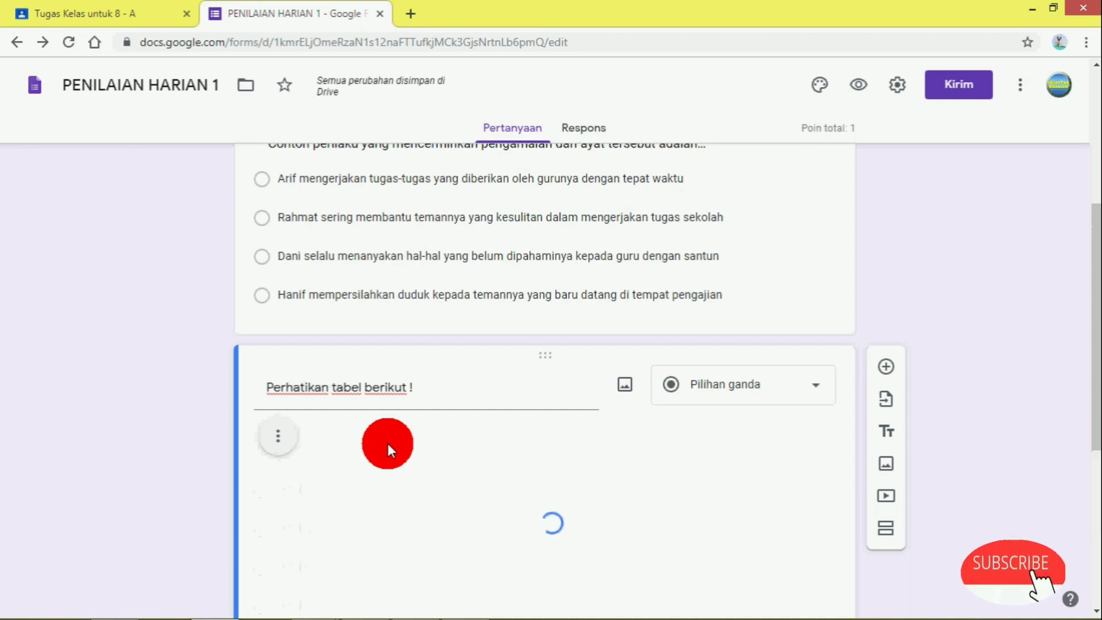
{"action": "scroll", "coordinate": [399, 425], "scroll_direction": "down", "scroll_amount": 4}
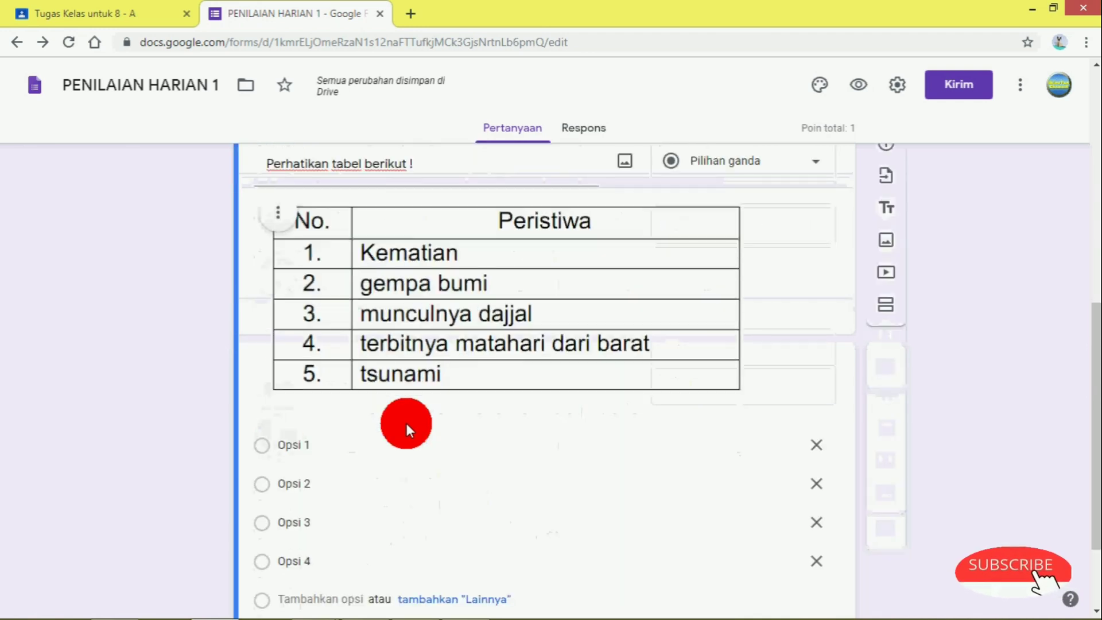
{"action": "scroll", "coordinate": [395, 404], "scroll_direction": "up", "scroll_amount": 3}
{"action": "scroll", "coordinate": [395, 404], "scroll_direction": "down", "scroll_amount": 1}
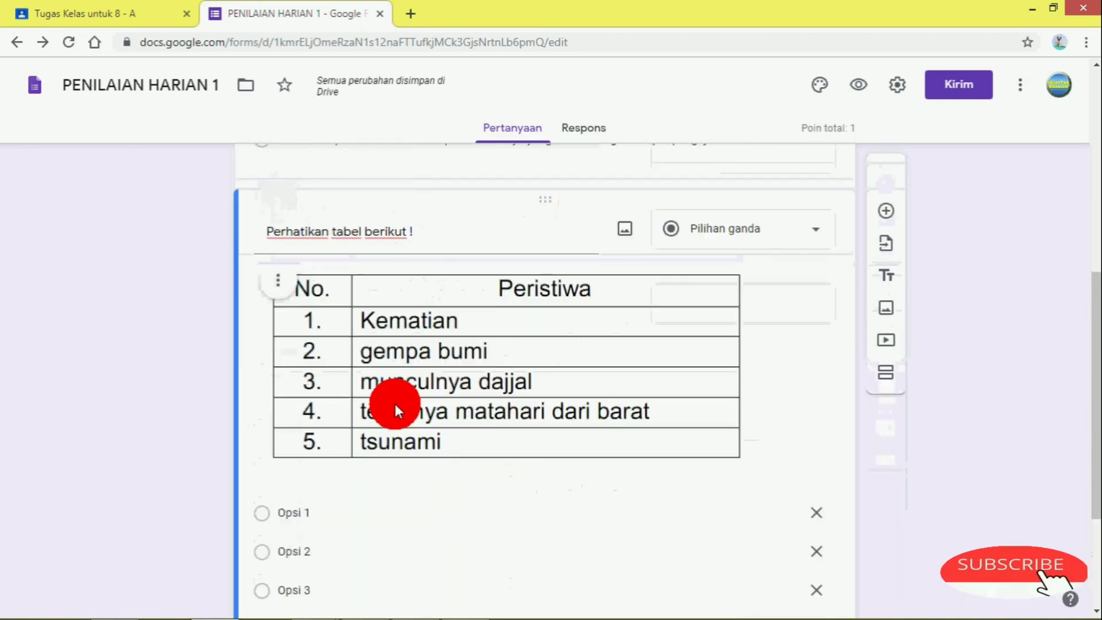
{"action": "left_click", "coordinate": [278, 284]}
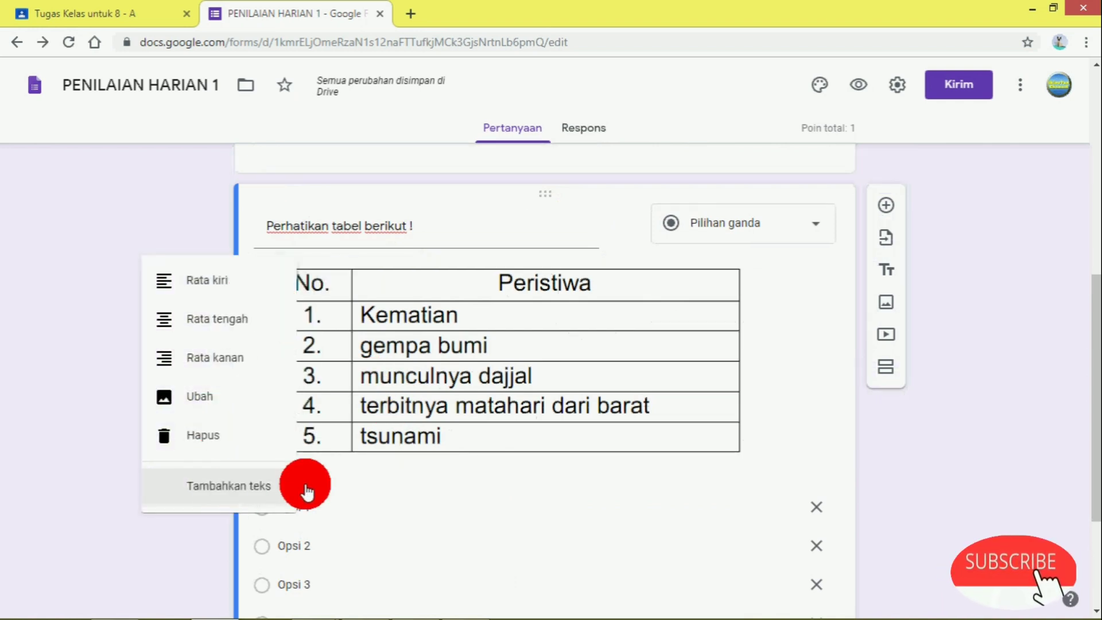
{"action": "left_click", "coordinate": [292, 487]}
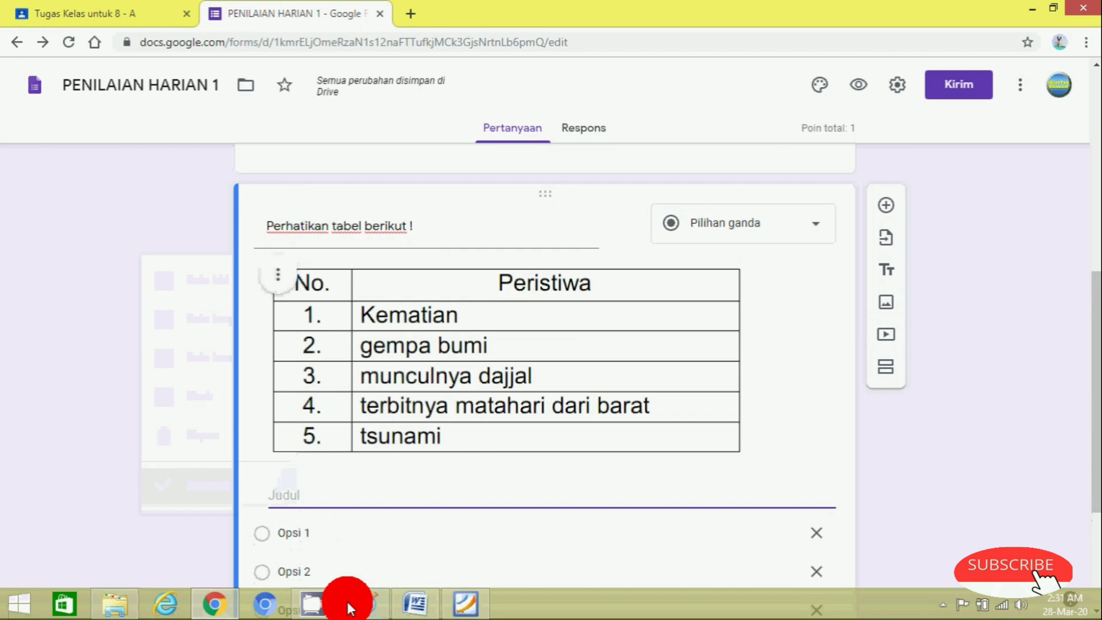
- Copy "Berdasarkan tabel tersebut, yang termasuk kiamat sugra adalah …." from question 11 in Word into the text field below the form's table image in Chrome
{"action": "left_click", "coordinate": [412, 602]}
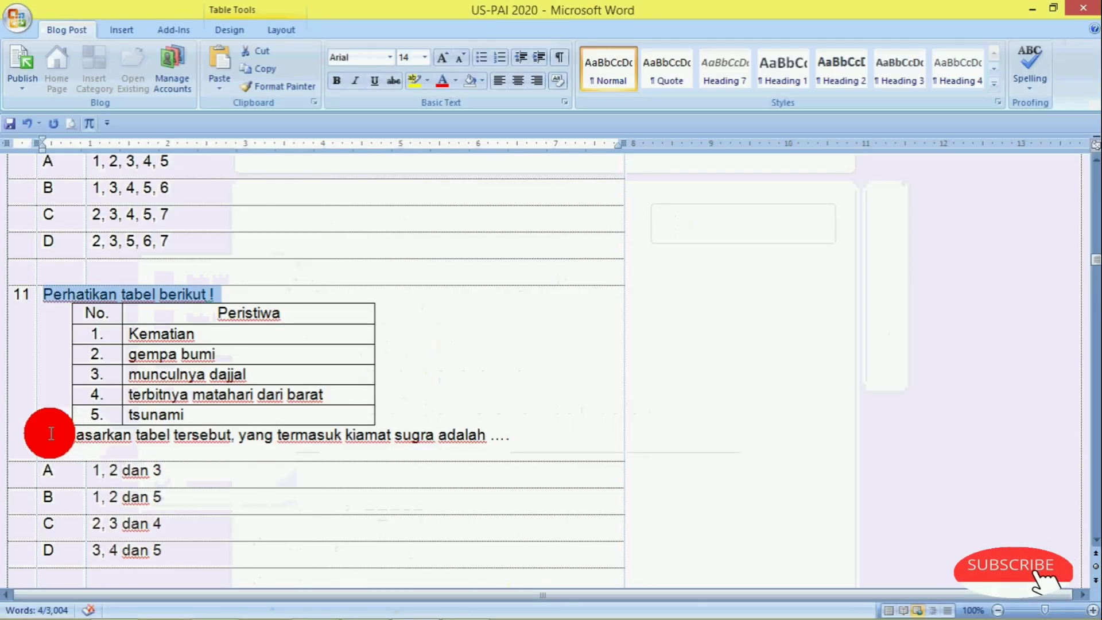
{"action": "left_click_drag", "start_coordinate": [42, 434], "coordinate": [510, 435]}
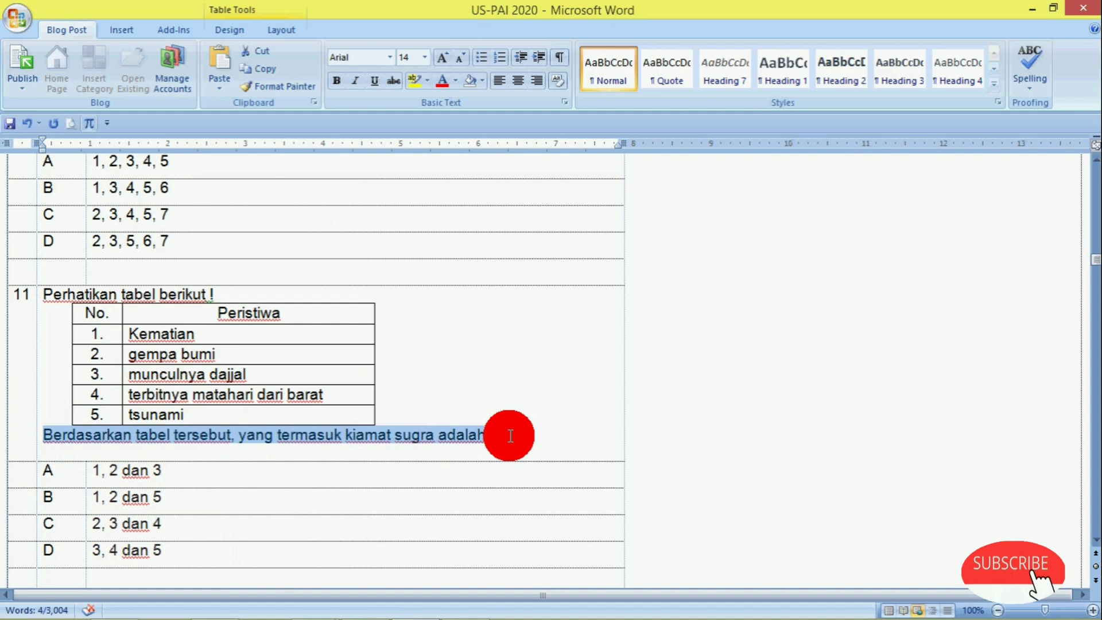
{"action": "right_click", "coordinate": [473, 436]}
{"action": "left_click", "coordinate": [515, 159]}
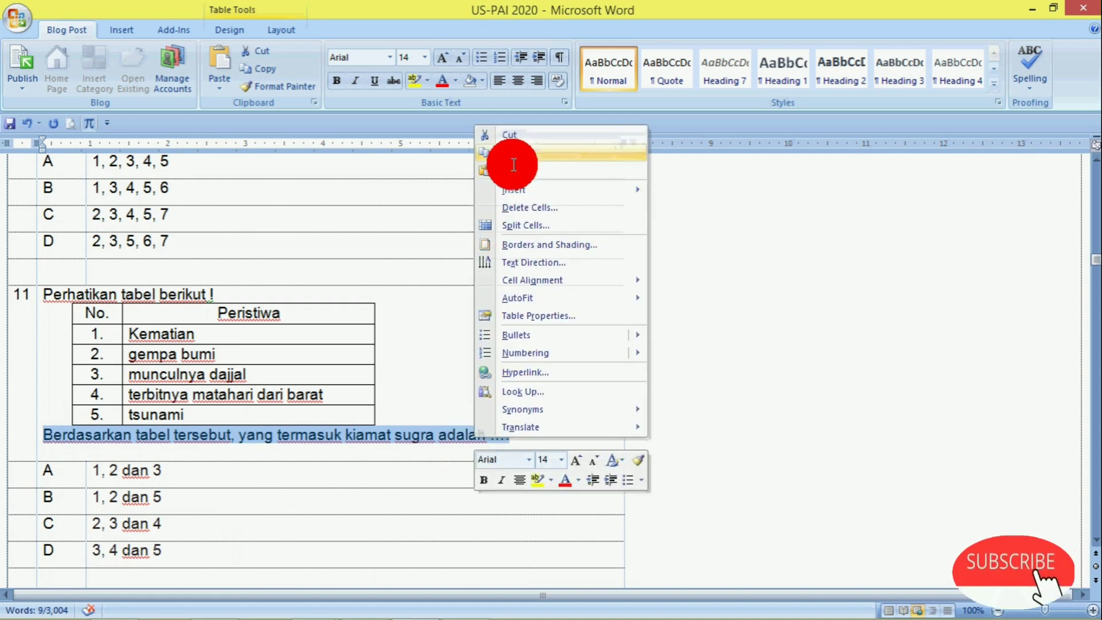
{"action": "mouse_move", "coordinate": [431, 608]}
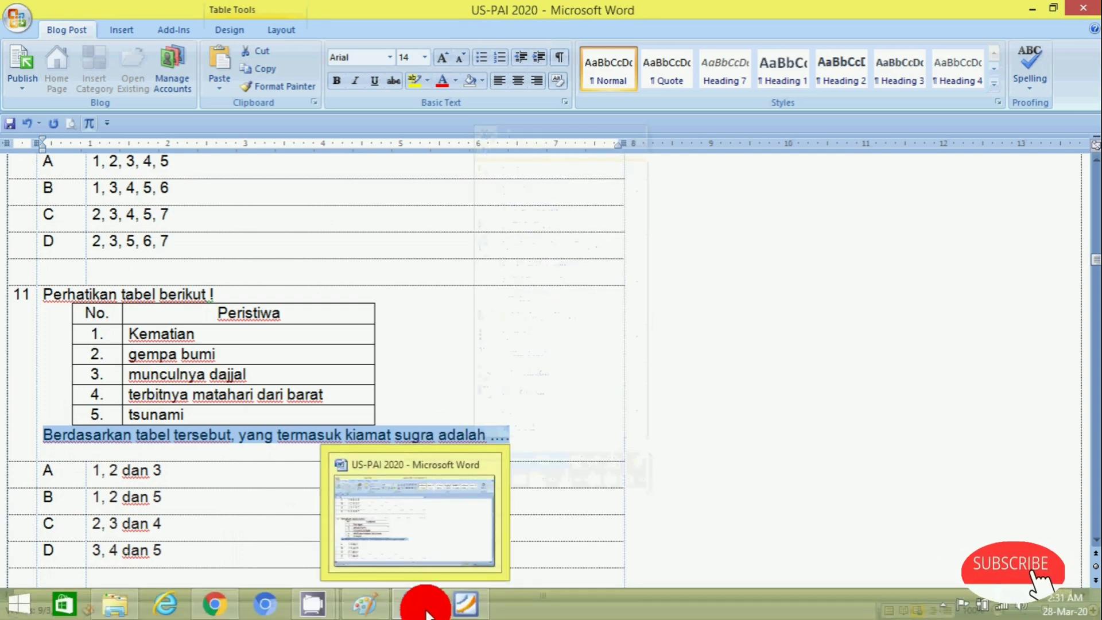
{"action": "mouse_move", "coordinate": [372, 613]}
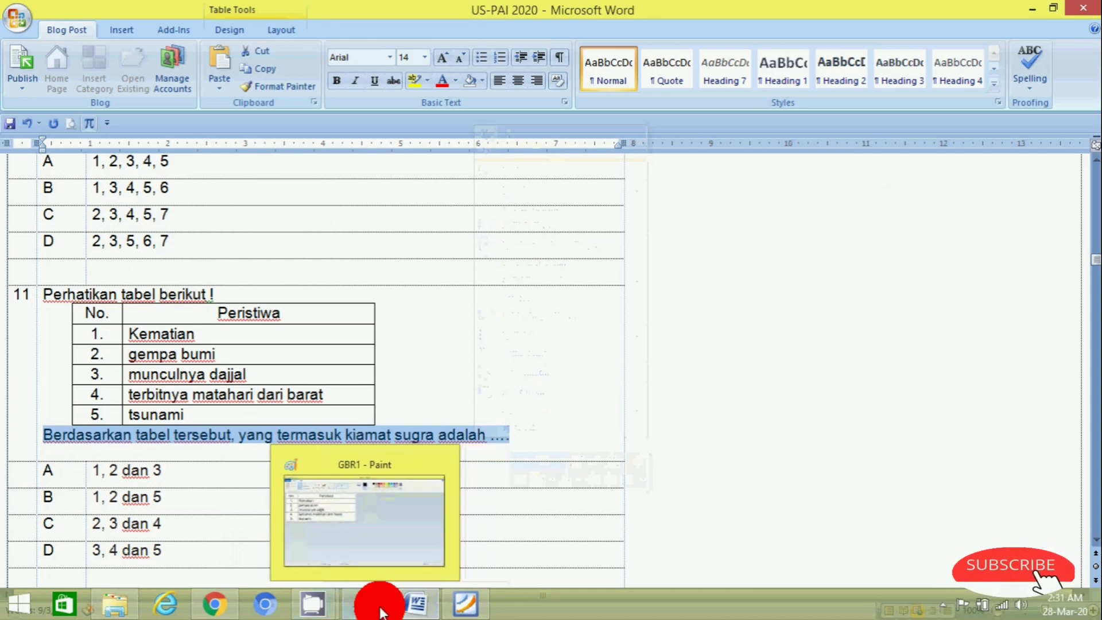
{"action": "left_click", "coordinate": [218, 600]}
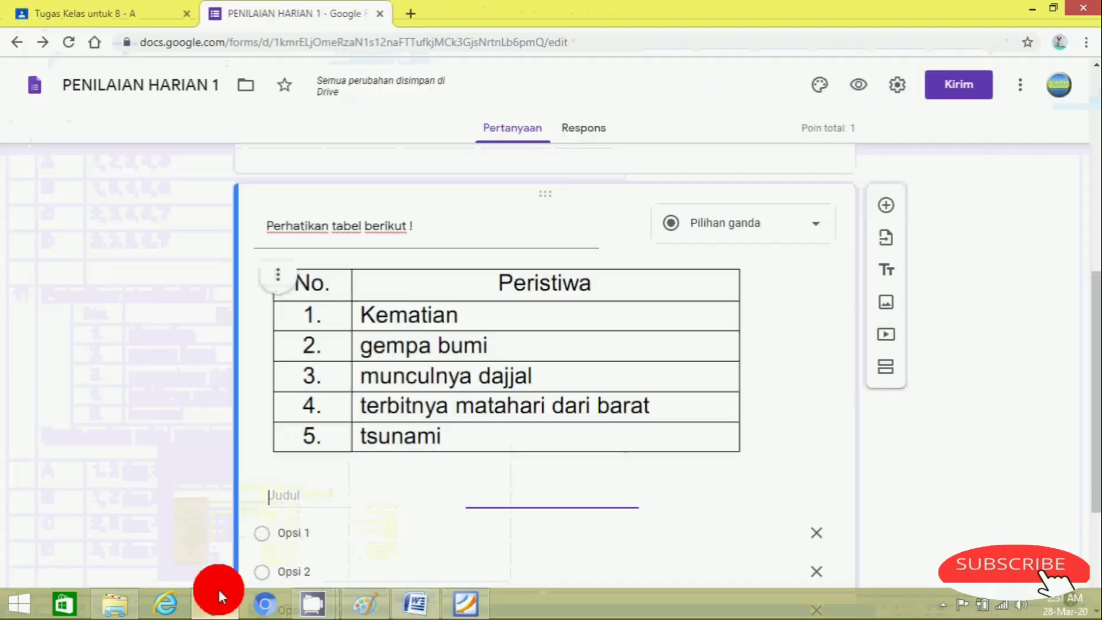
{"action": "right_click", "coordinate": [328, 491]}
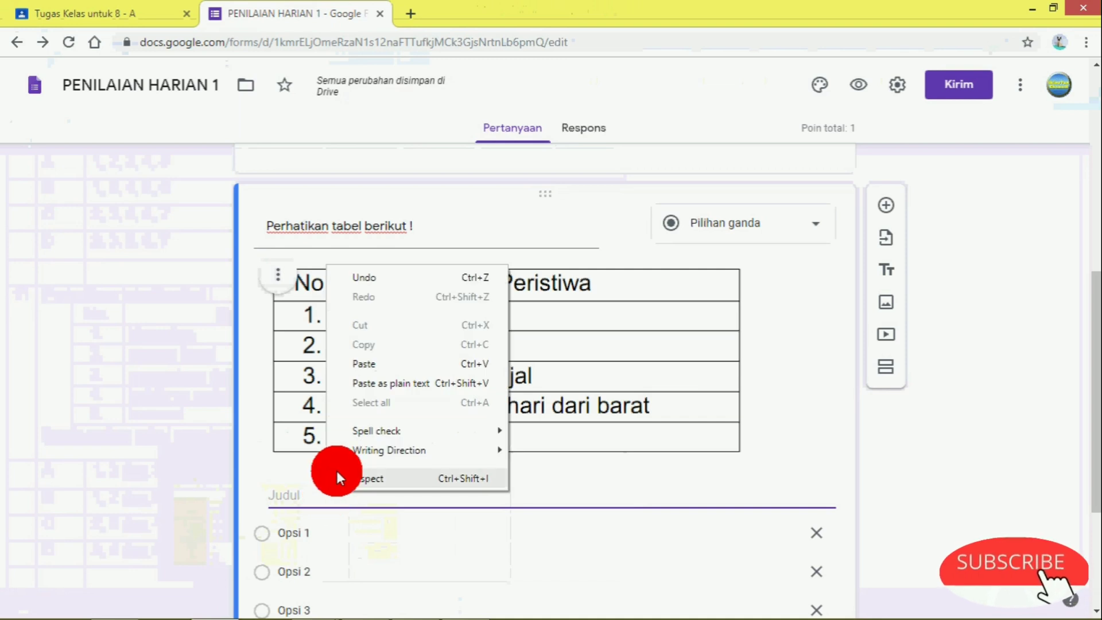
{"action": "left_click", "coordinate": [376, 365]}
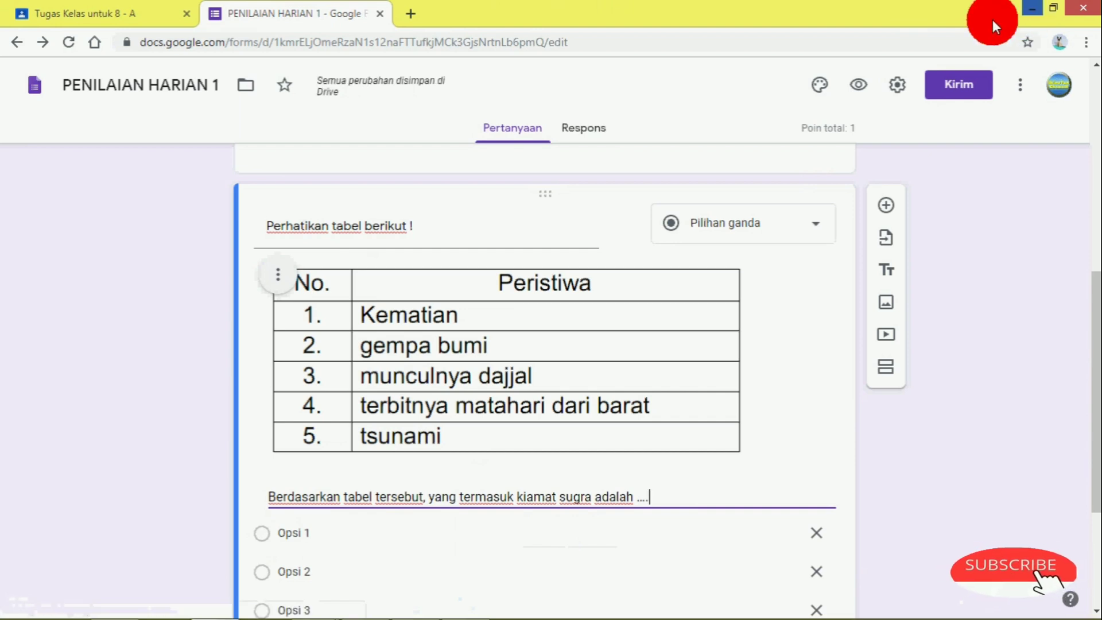
- Copy answer A, "1, 2 dan 3", from question 11 in Word and replace the Opsi 1 placeholder with it in the Chrome form
{"action": "scroll", "coordinate": [339, 535], "scroll_direction": "down", "scroll_amount": 3}
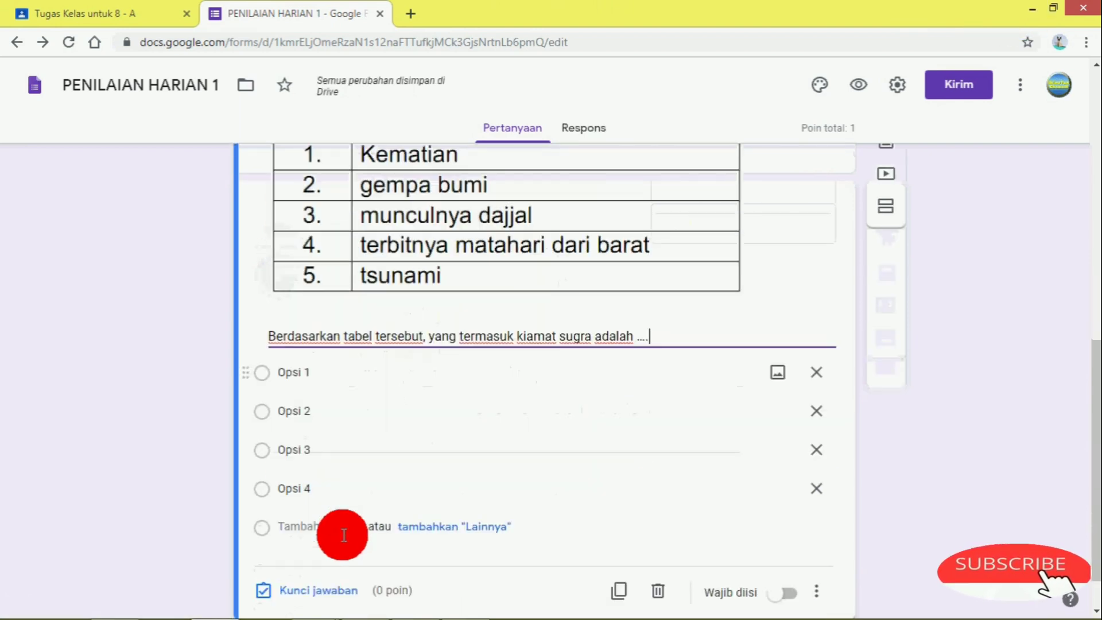
{"action": "left_click", "coordinate": [318, 374]}
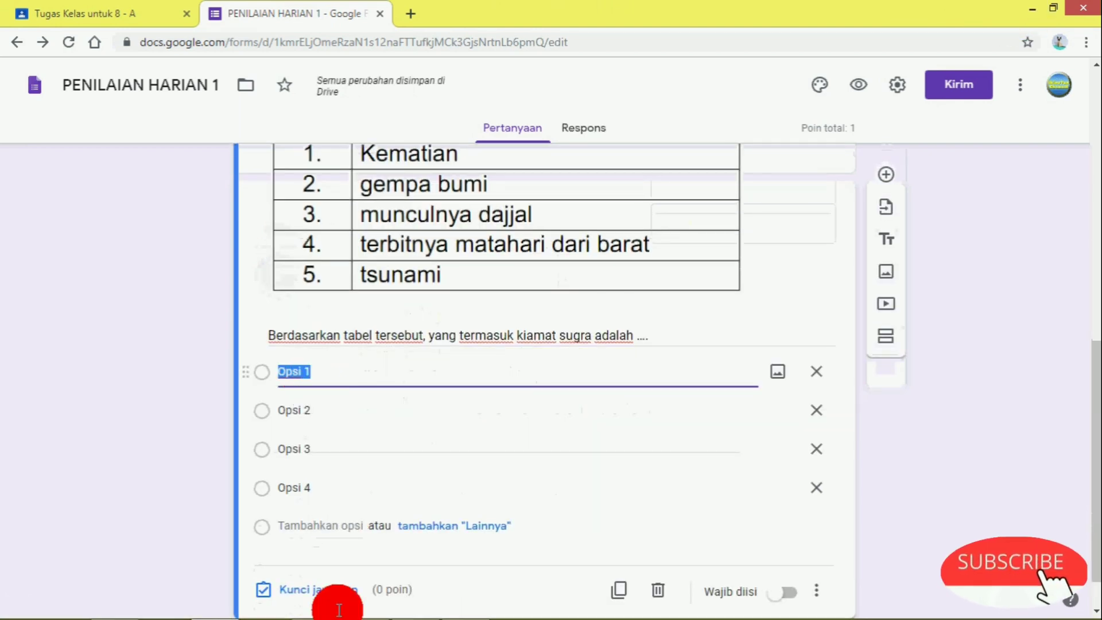
{"action": "left_click", "coordinate": [413, 608]}
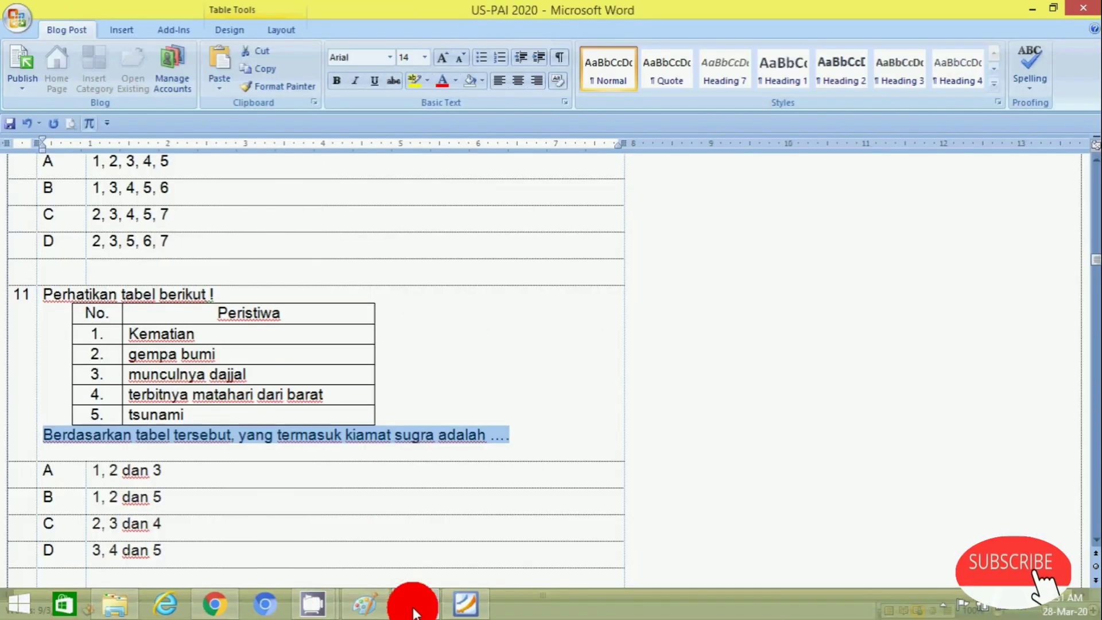
{"action": "left_click_drag", "start_coordinate": [180, 472], "coordinate": [95, 466]}
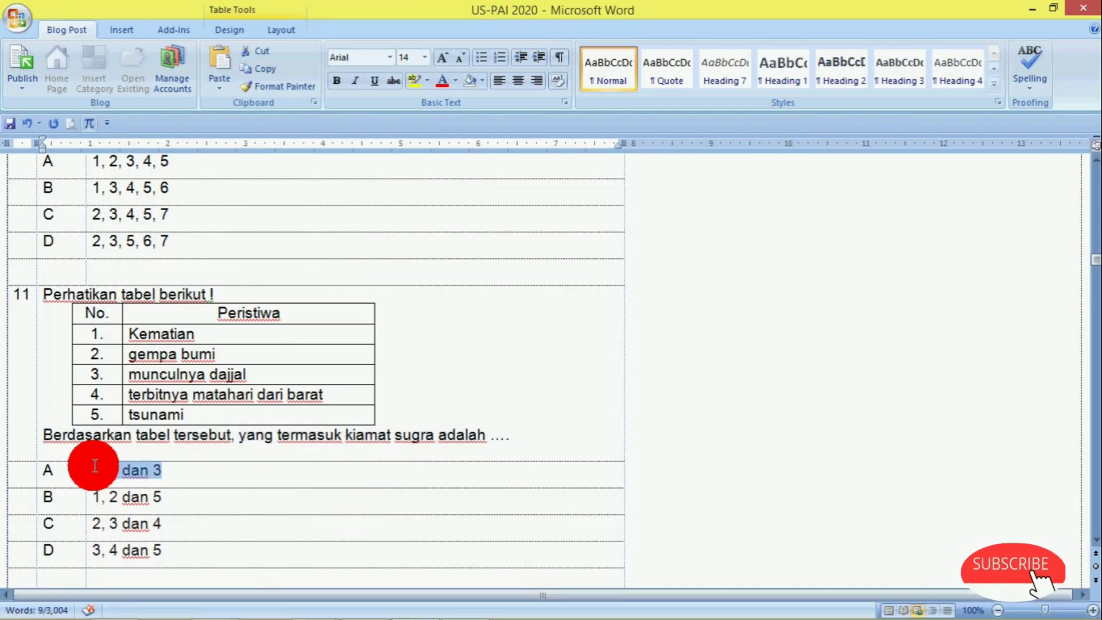
{"action": "right_click", "coordinate": [99, 470]}
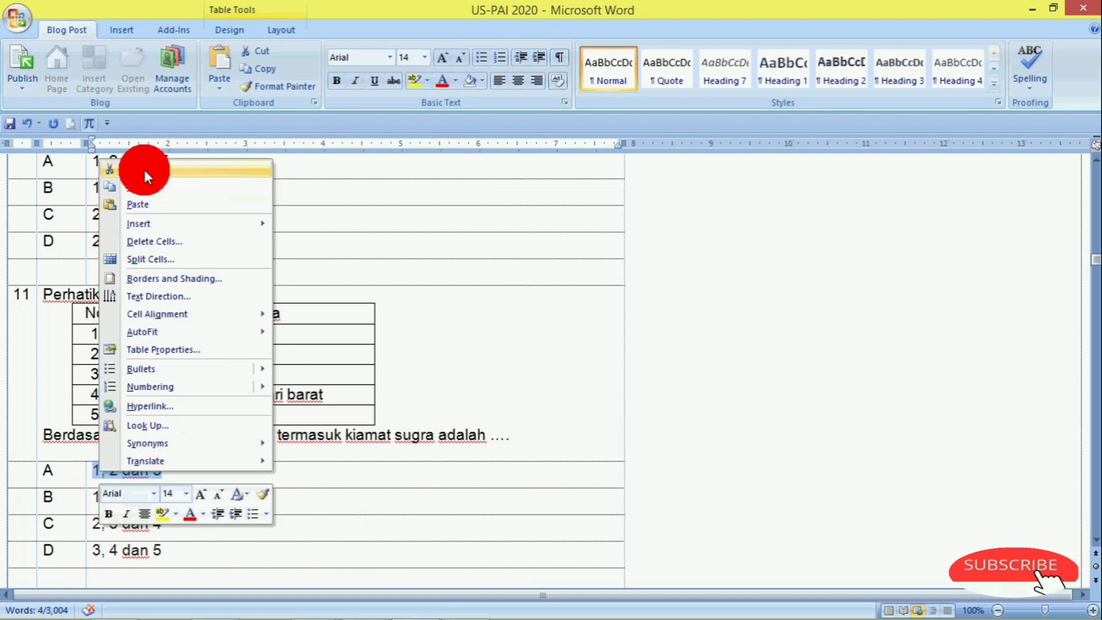
{"action": "left_click", "coordinate": [144, 187]}
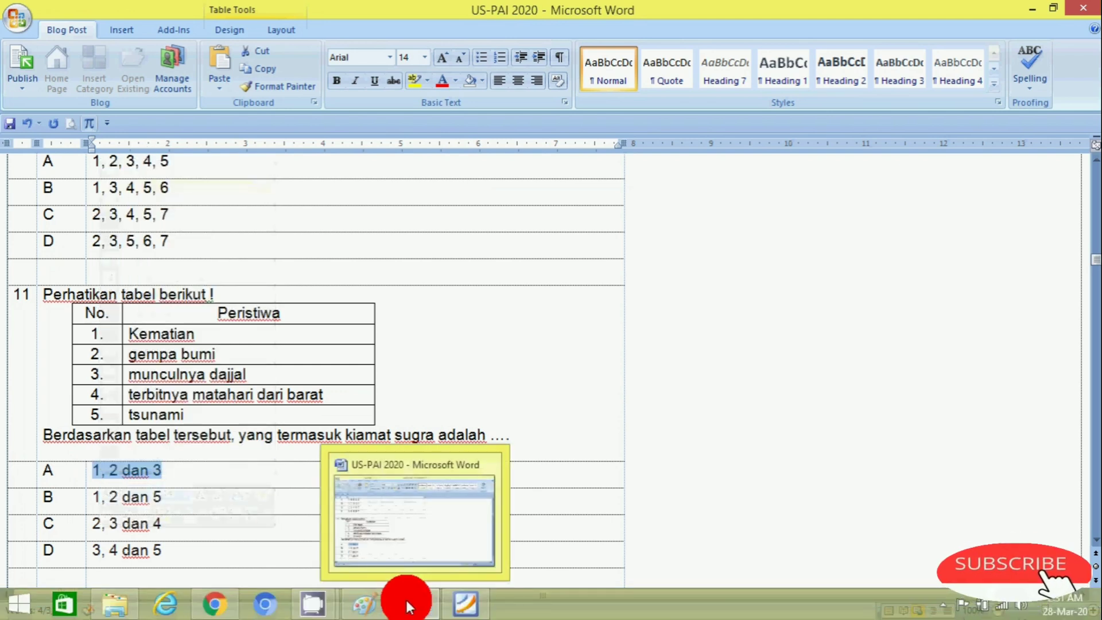
{"action": "mouse_move", "coordinate": [218, 601]}
{"action": "left_click", "coordinate": [320, 490]}
{"action": "left_click", "coordinate": [304, 373]}
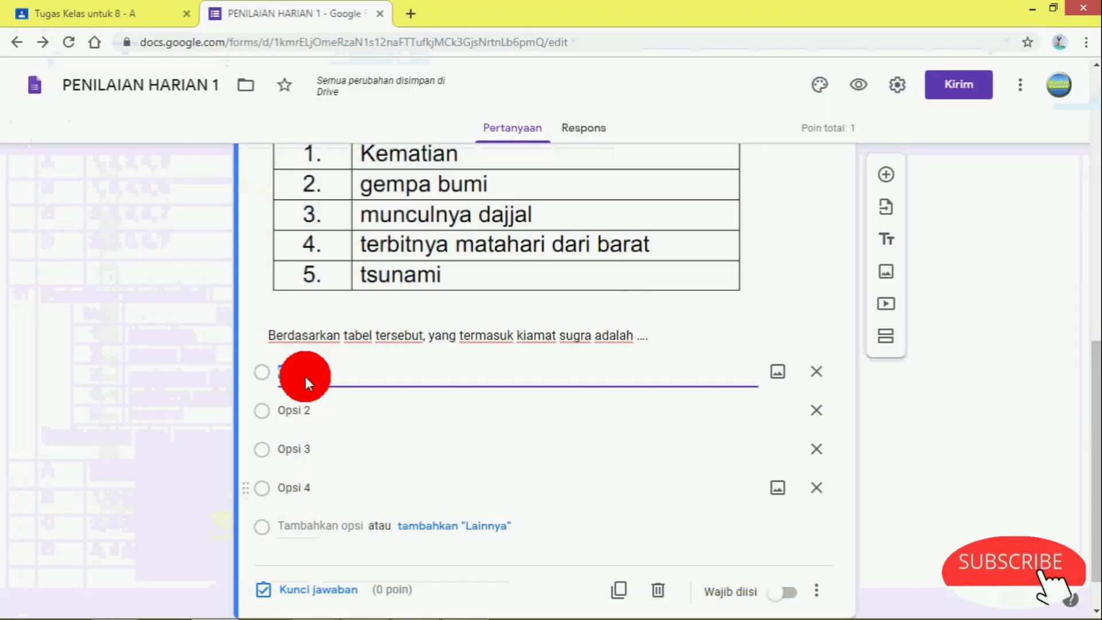
{"action": "right_click", "coordinate": [299, 368]}
{"action": "left_click", "coordinate": [344, 419]}
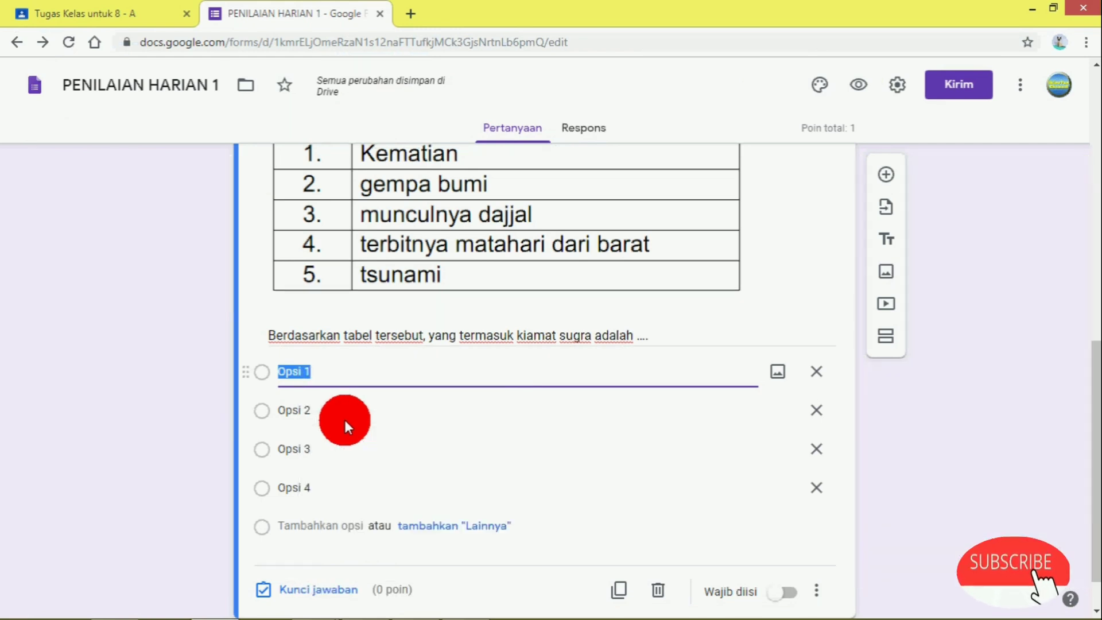
- Replace the Opsi 2 placeholder in the Chrome form with answer B, "1, 2 dan 5", copied from question 11 in Word
{"action": "left_click", "coordinate": [319, 406]}
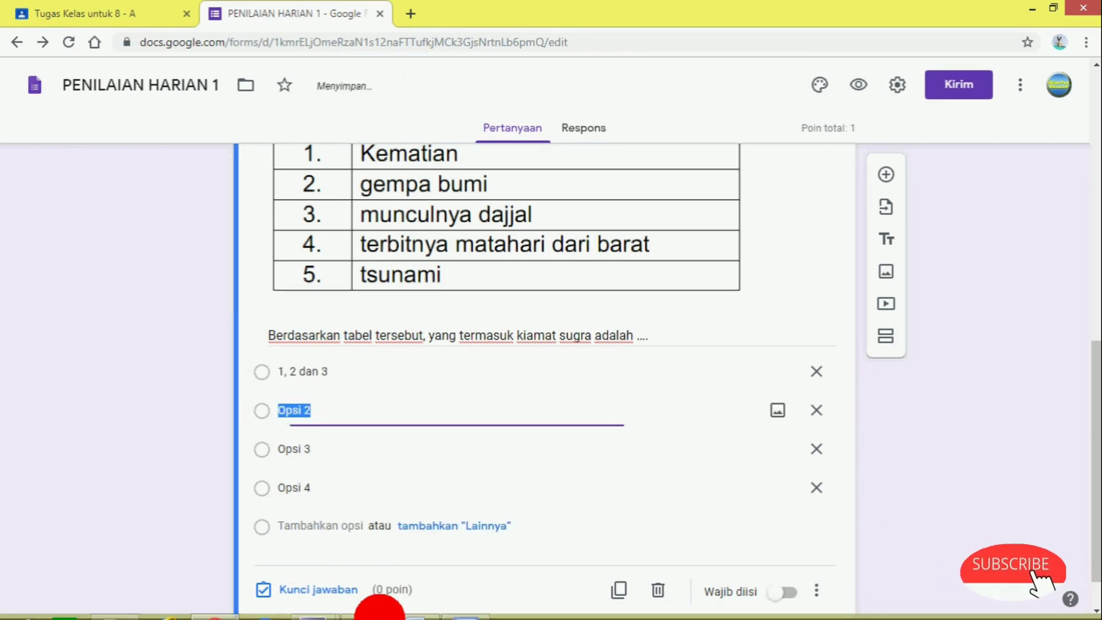
{"action": "mouse_move", "coordinate": [423, 599]}
{"action": "left_click", "coordinate": [367, 499]}
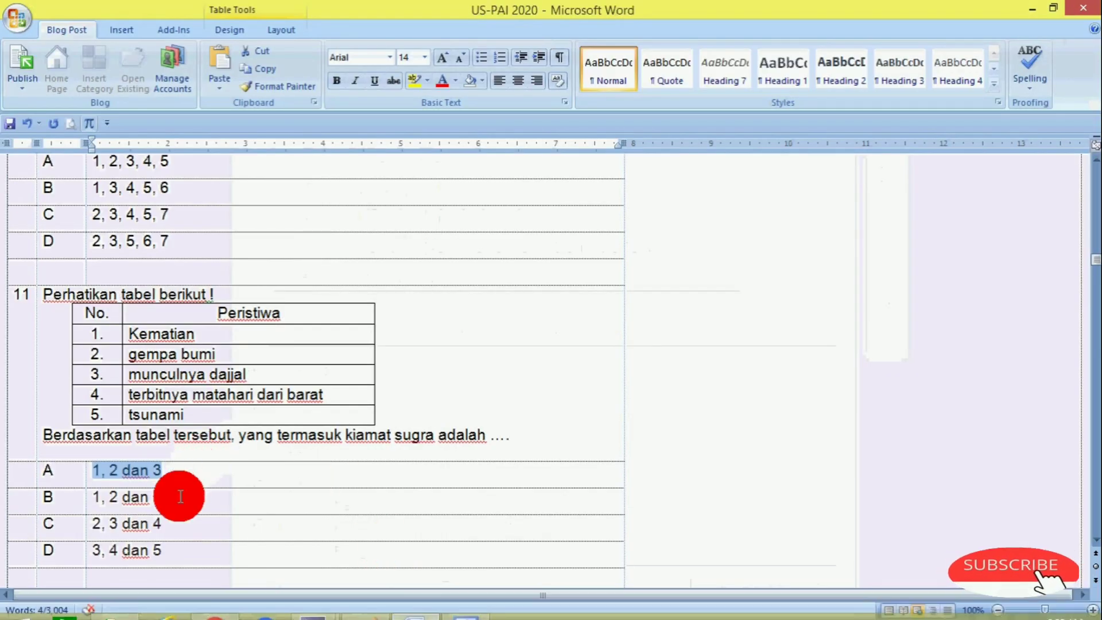
{"action": "left_click_drag", "start_coordinate": [172, 497], "coordinate": [97, 499]}
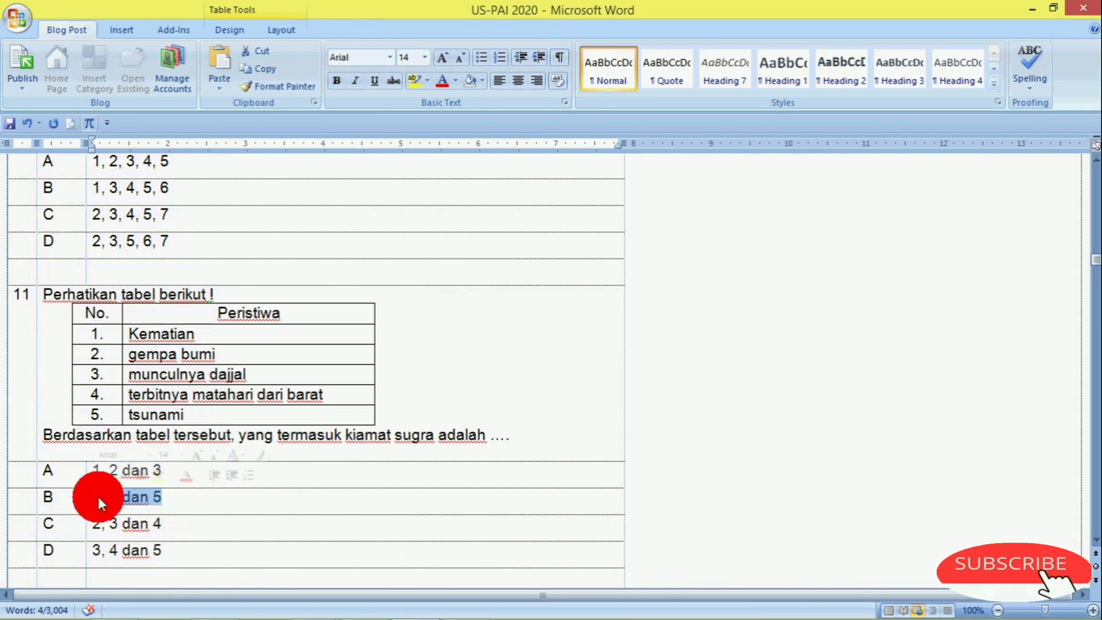
{"action": "right_click", "coordinate": [99, 497]}
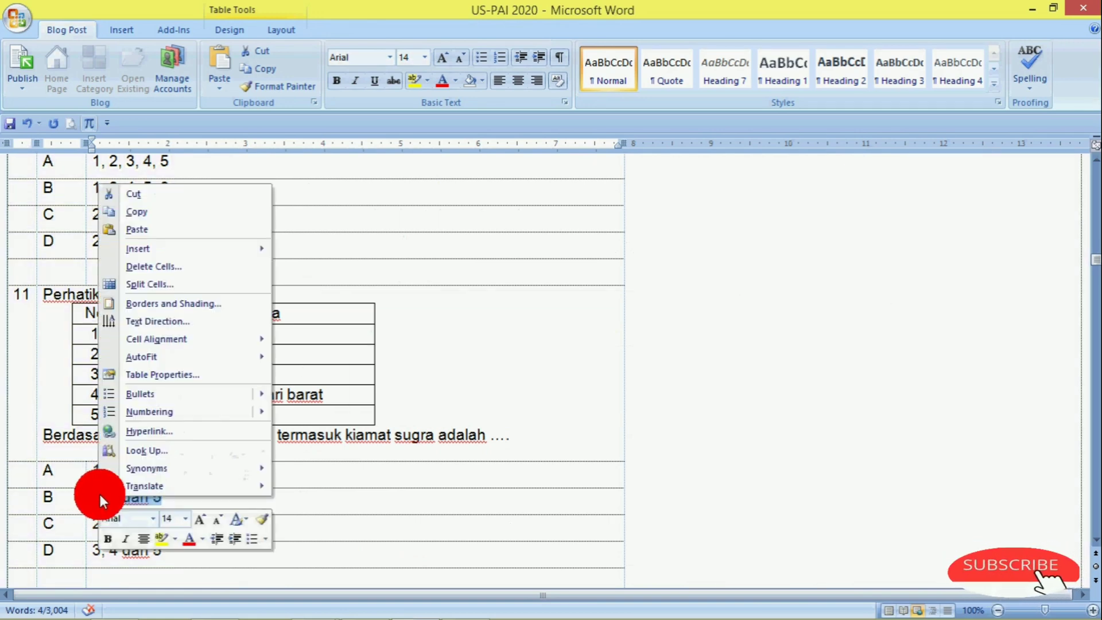
{"action": "left_click", "coordinate": [168, 218]}
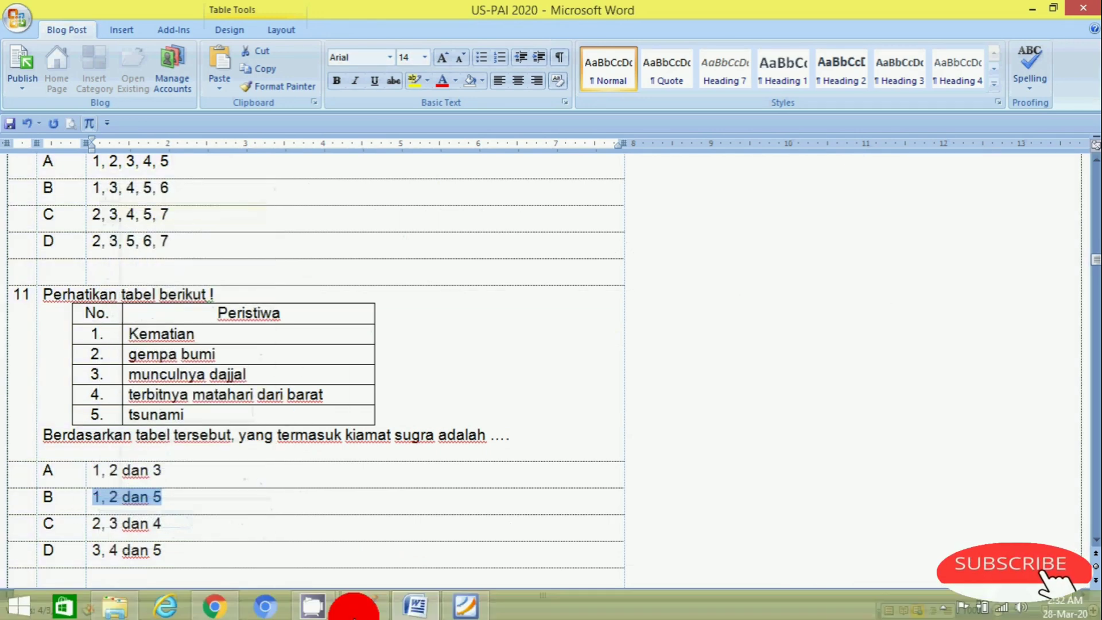
{"action": "left_click", "coordinate": [221, 602]}
{"action": "left_click", "coordinate": [317, 416]}
{"action": "key", "text": "BackSpace"}
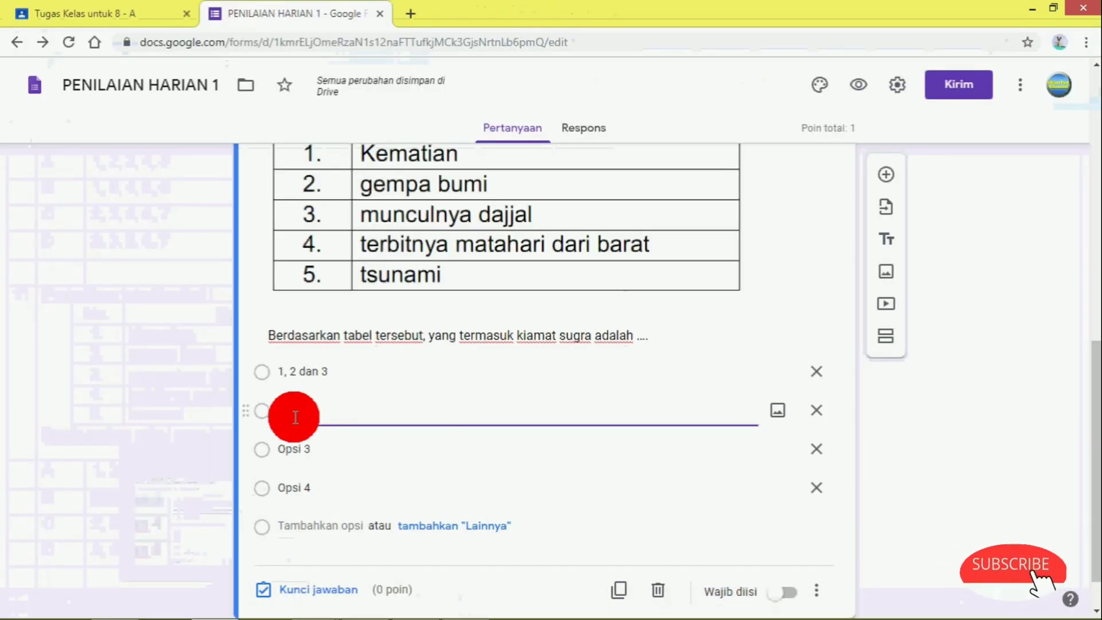
{"action": "right_click", "coordinate": [295, 417]}
{"action": "left_click", "coordinate": [342, 240]}
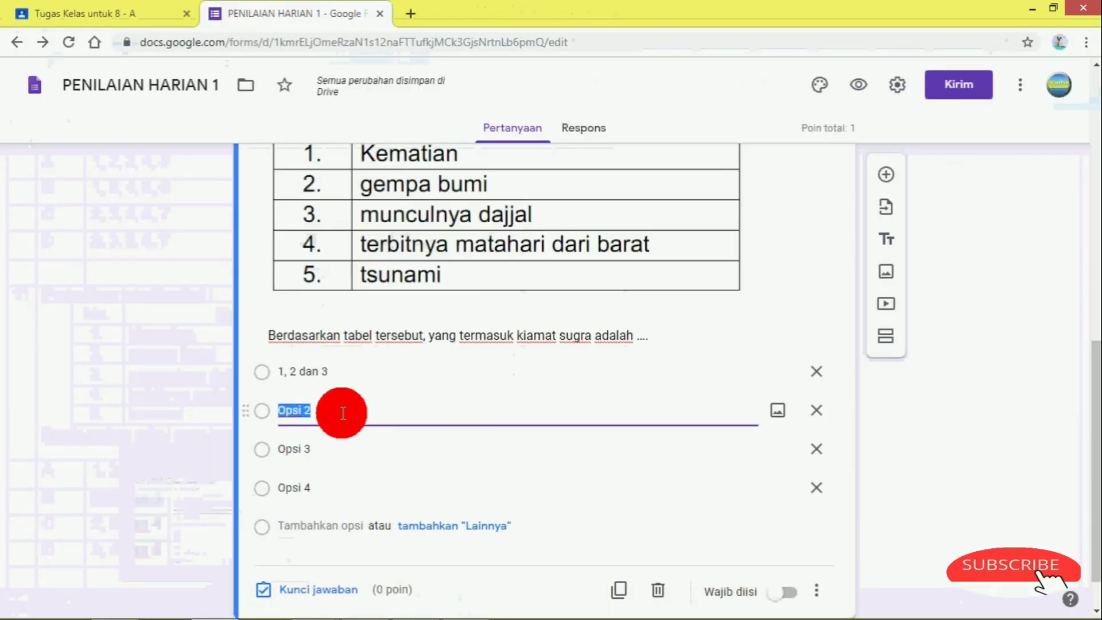
- Fill the third answer option in the Chrome form with answer C, "2, 3 dan 4", copied from question 11 in Word
{"action": "left_click", "coordinate": [315, 449]}
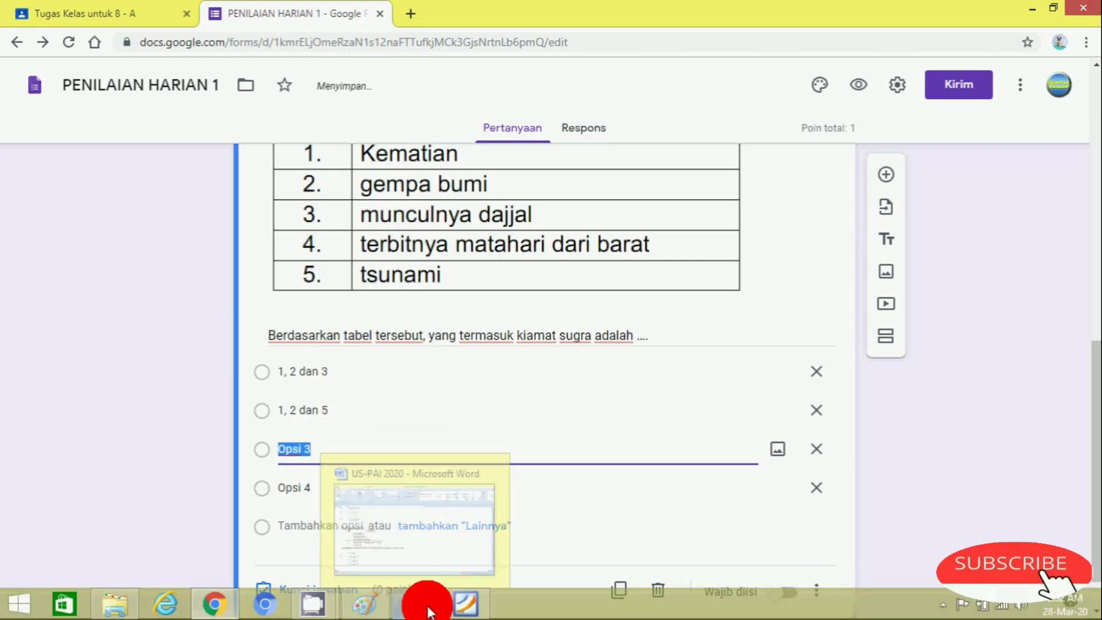
{"action": "left_click", "coordinate": [427, 611]}
{"action": "left_click_drag", "start_coordinate": [162, 523], "coordinate": [105, 525]}
{"action": "right_click", "coordinate": [101, 522]}
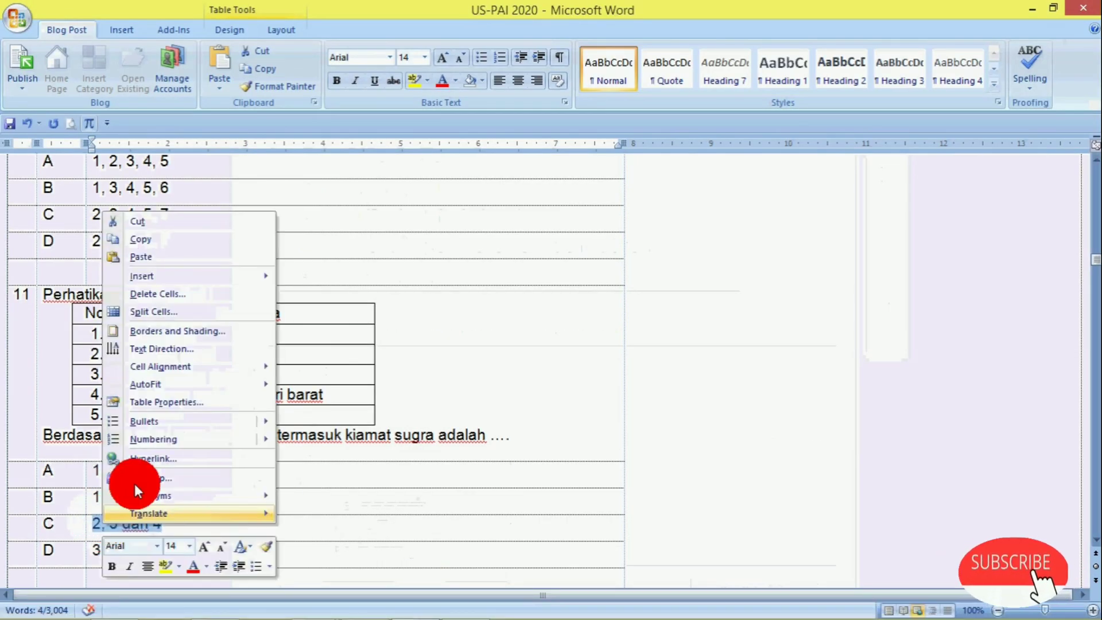
{"action": "left_click", "coordinate": [156, 241]}
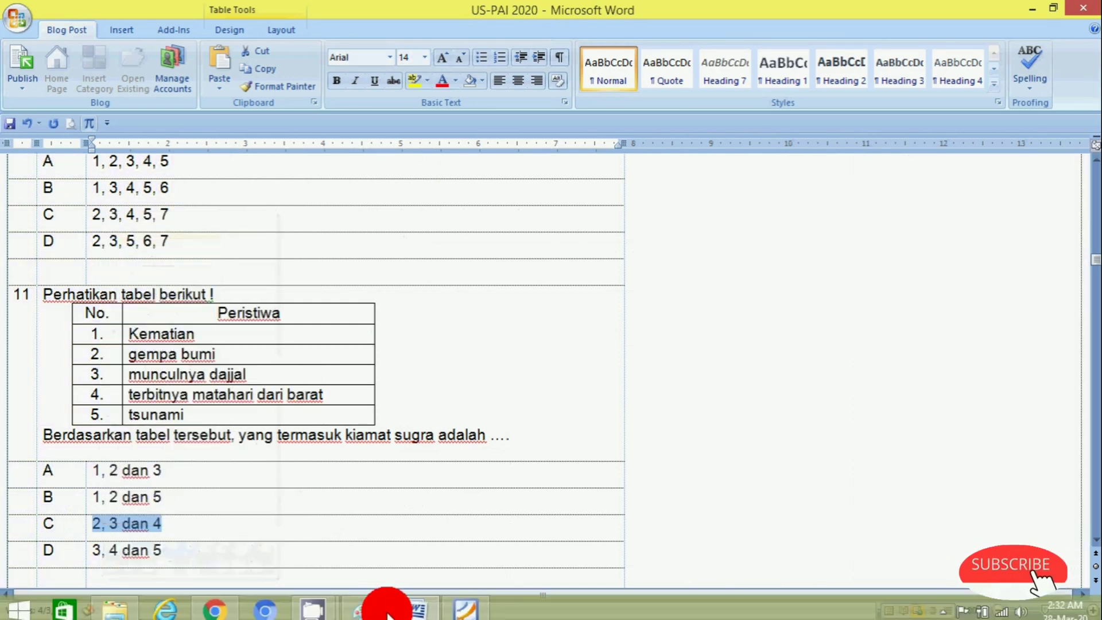
{"action": "left_click", "coordinate": [220, 611]}
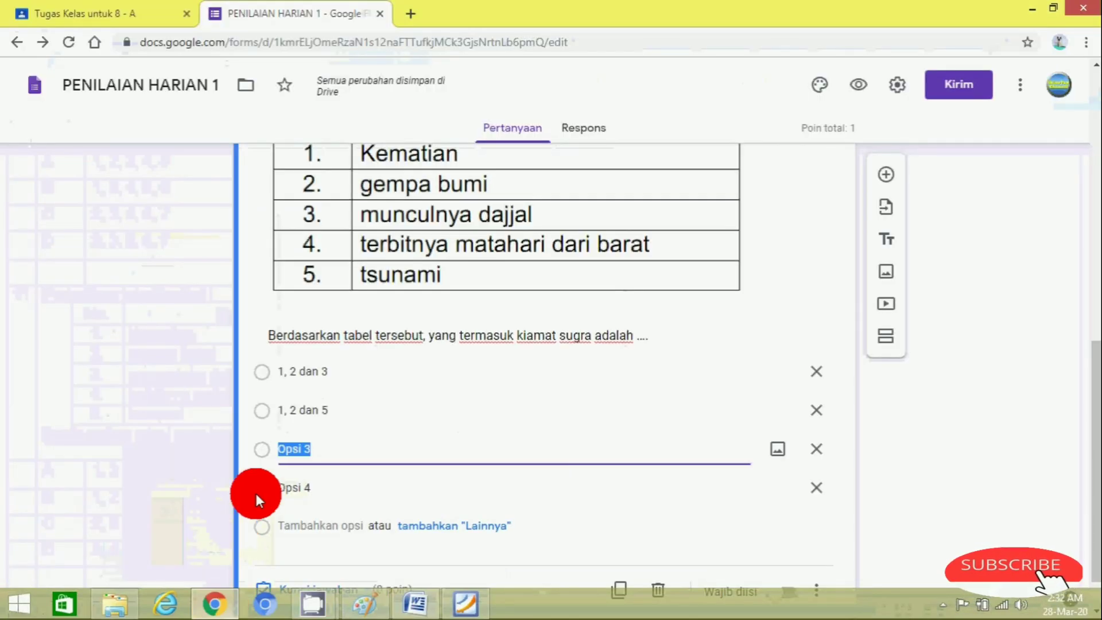
{"action": "right_click", "coordinate": [298, 450]}
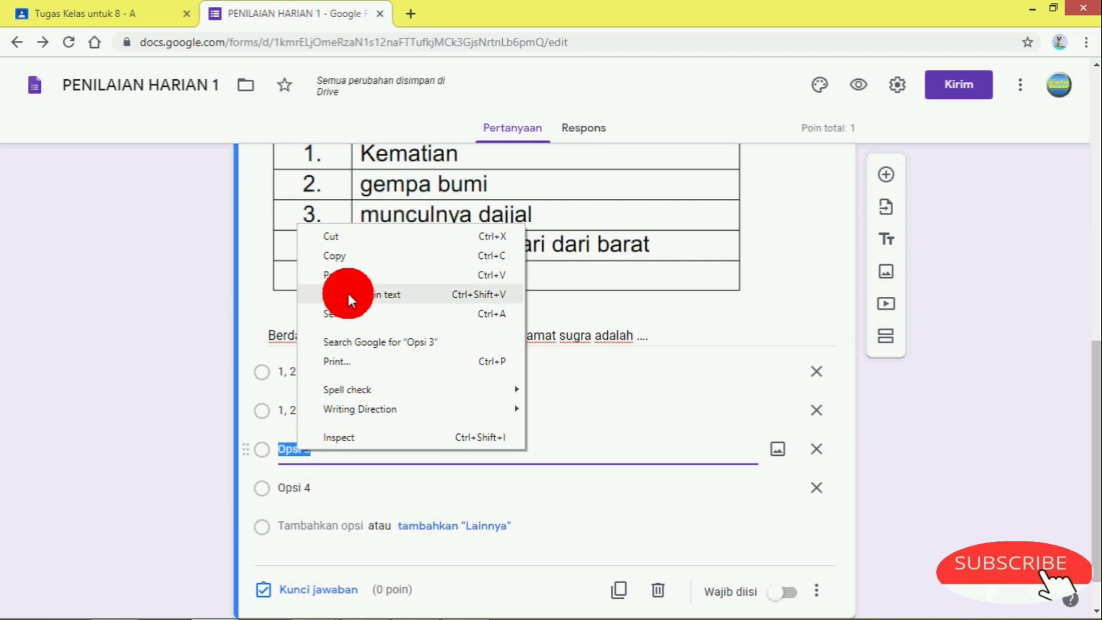
{"action": "left_click", "coordinate": [346, 275]}
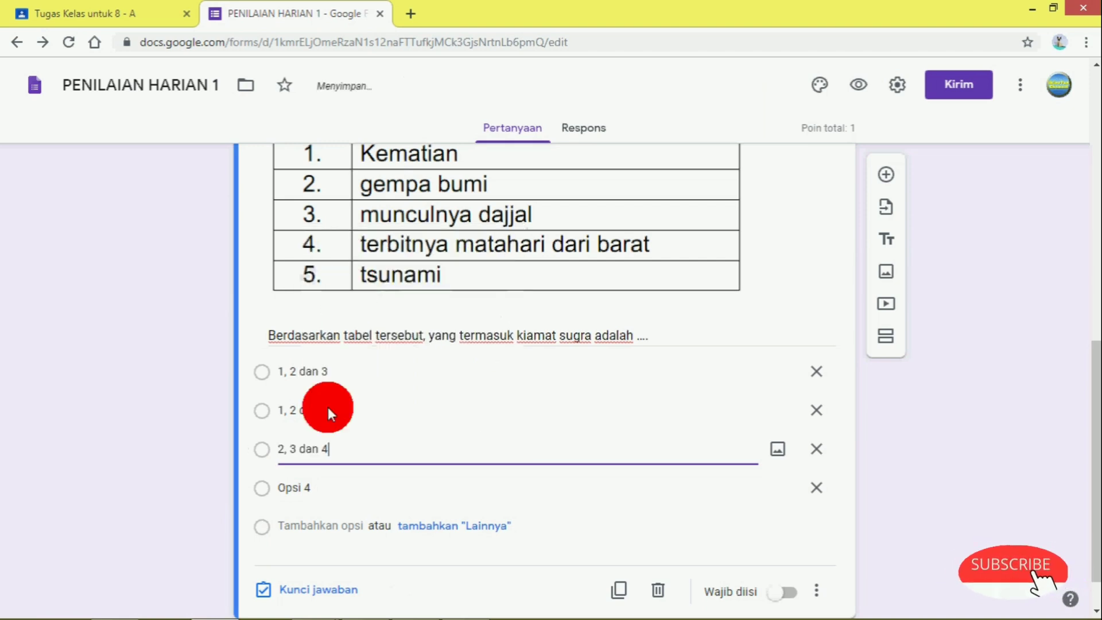
- Fill the fourth answer option in the Chrome form with answer D, "3, 4 dan 5", copied from question 11 in Word
{"action": "left_click", "coordinate": [301, 485]}
{"action": "mouse_move", "coordinate": [458, 609]}
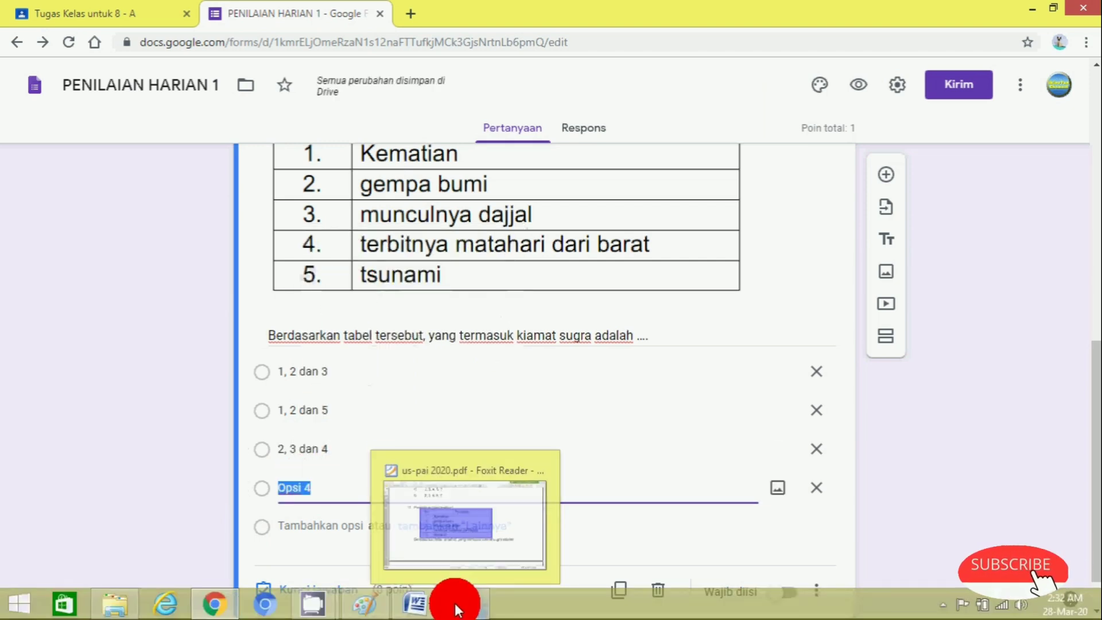
{"action": "left_click", "coordinate": [415, 602]}
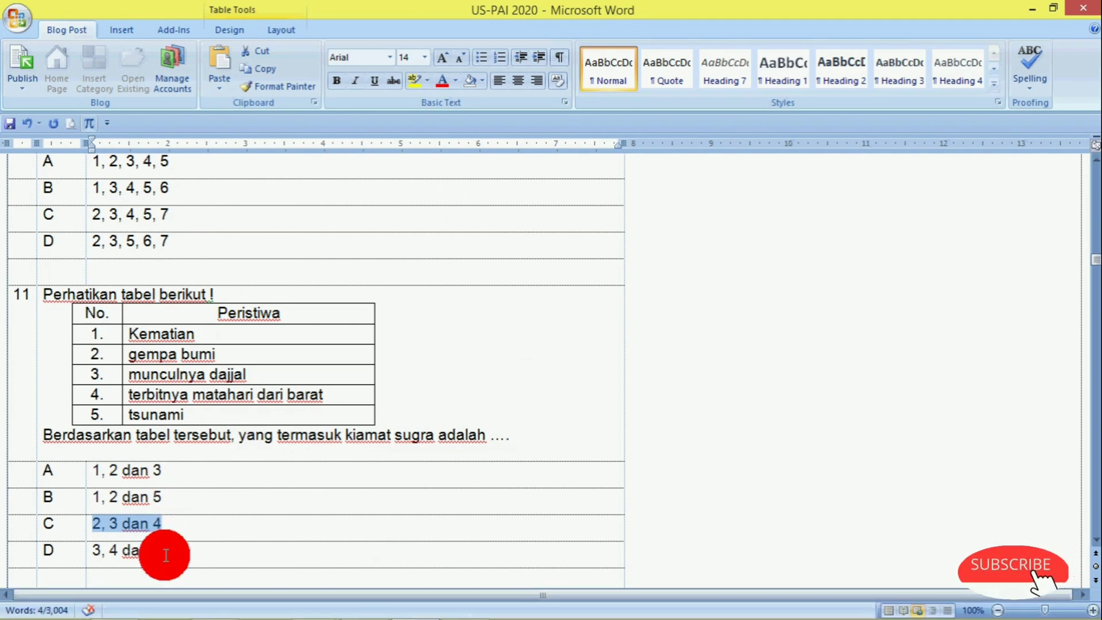
{"action": "left_click_drag", "start_coordinate": [164, 553], "coordinate": [97, 555]}
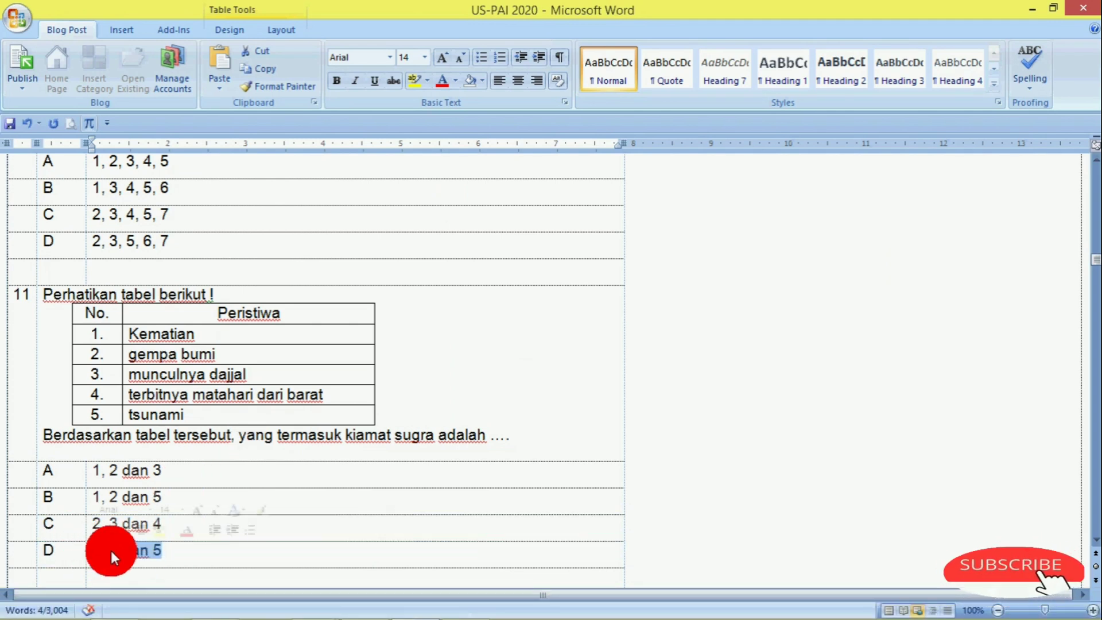
{"action": "right_click", "coordinate": [97, 555]}
{"action": "left_click", "coordinate": [153, 270]}
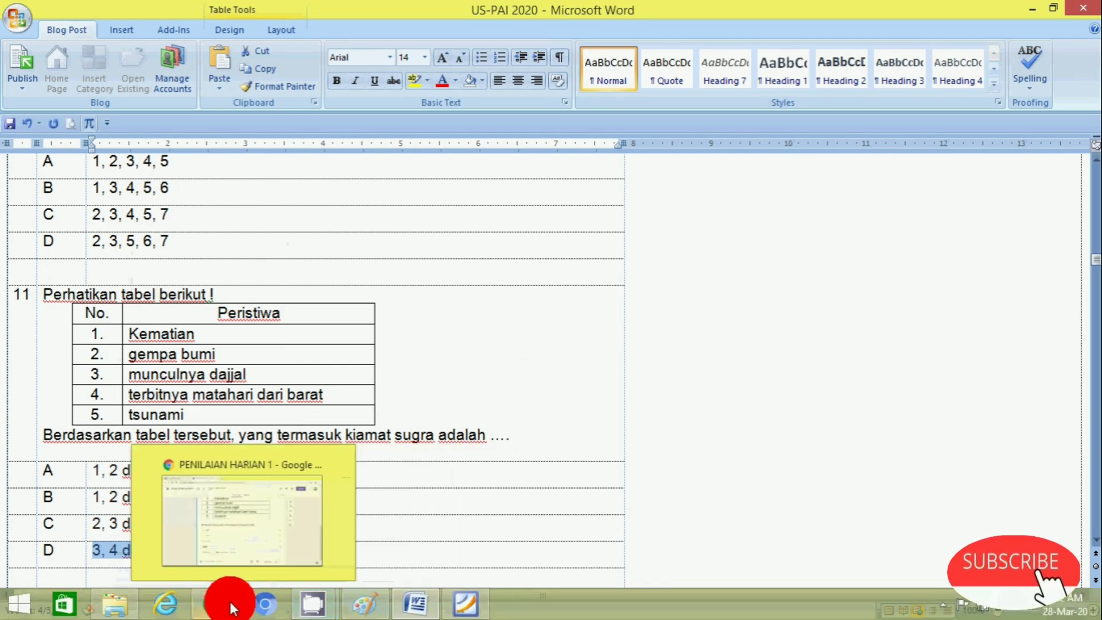
{"action": "left_click", "coordinate": [262, 601]}
{"action": "right_click", "coordinate": [297, 488]}
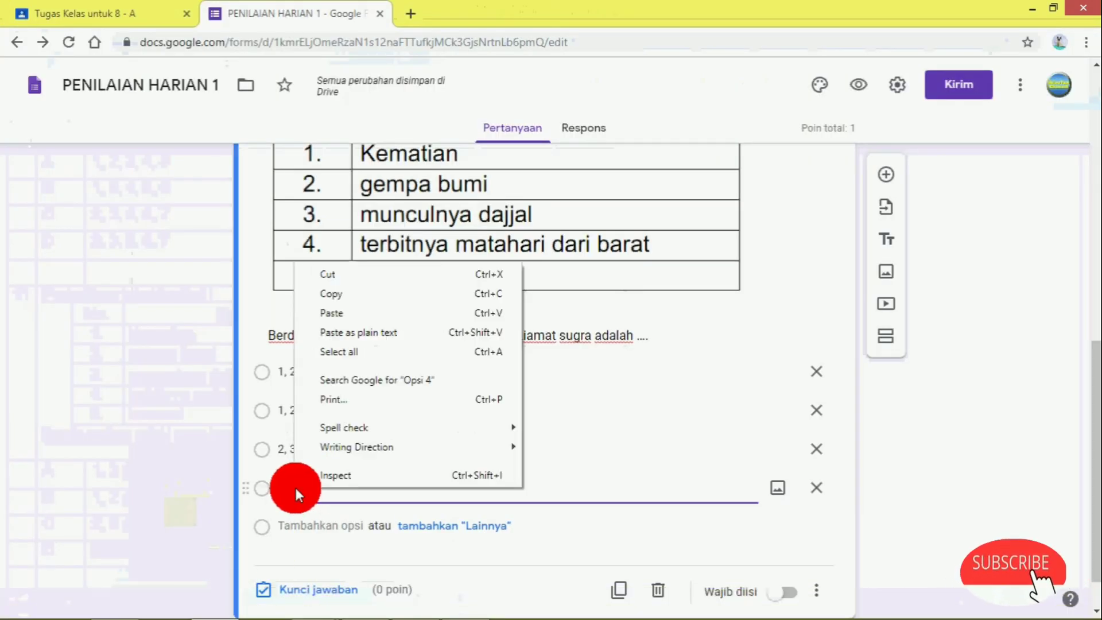
{"action": "left_click", "coordinate": [337, 314]}
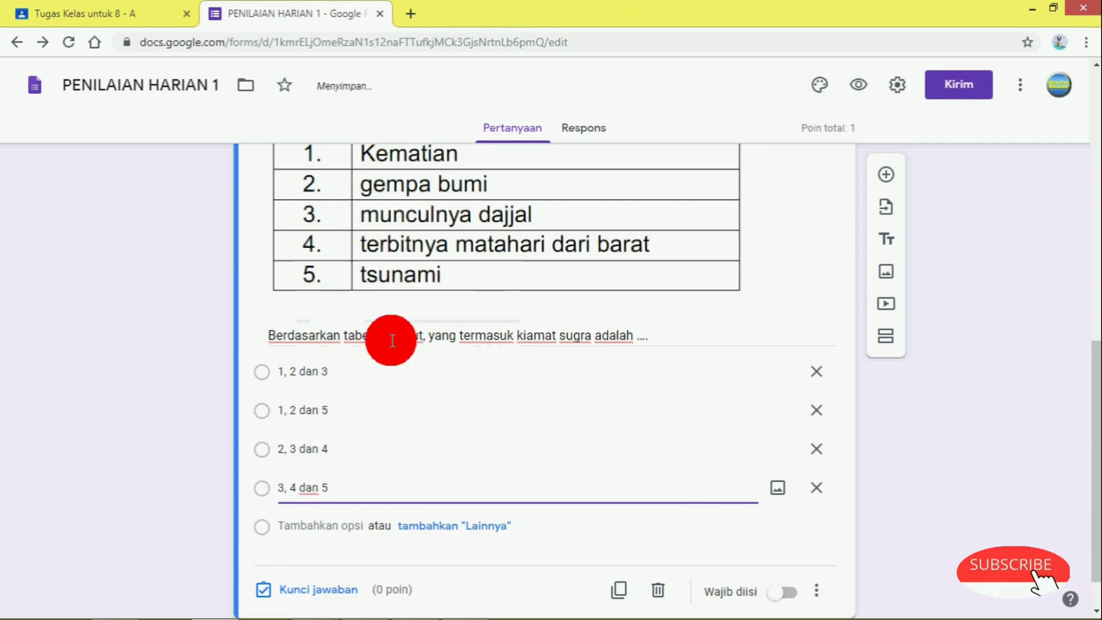
- Mark "1, 2 dan 5" as the correct answer in the answer key of the "Perhatikan tabel berikut !" question
{"action": "scroll", "coordinate": [503, 463], "scroll_direction": "up", "scroll_amount": 3}
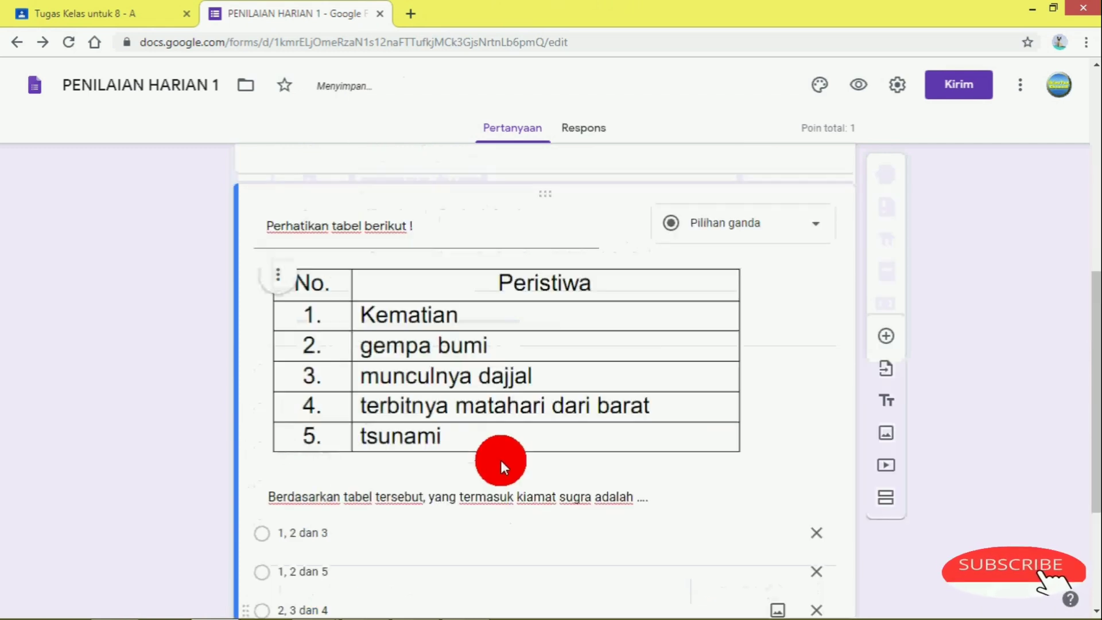
{"action": "scroll", "coordinate": [492, 442], "scroll_direction": "down", "scroll_amount": 3}
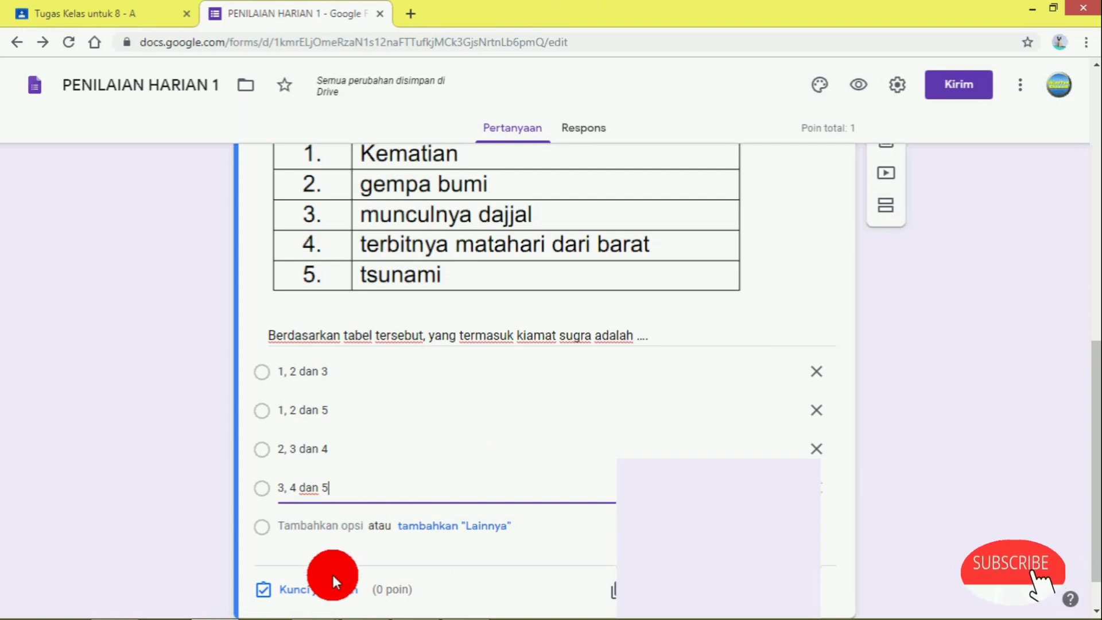
{"action": "scroll", "coordinate": [331, 572], "scroll_direction": "down", "scroll_amount": 1}
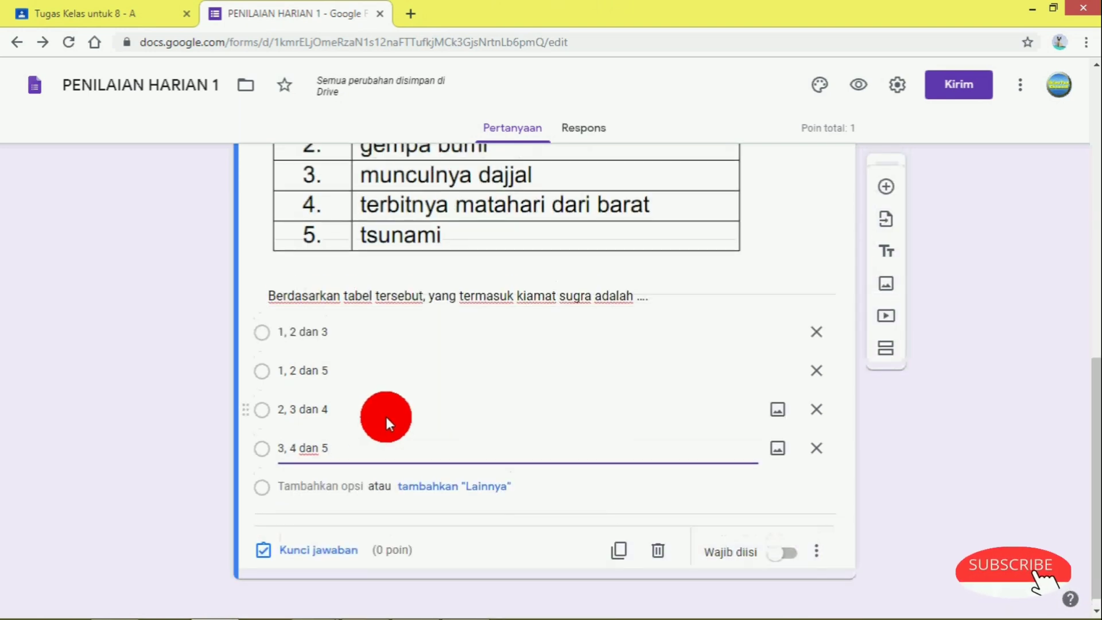
{"action": "scroll", "coordinate": [386, 419], "scroll_direction": "up", "scroll_amount": 6}
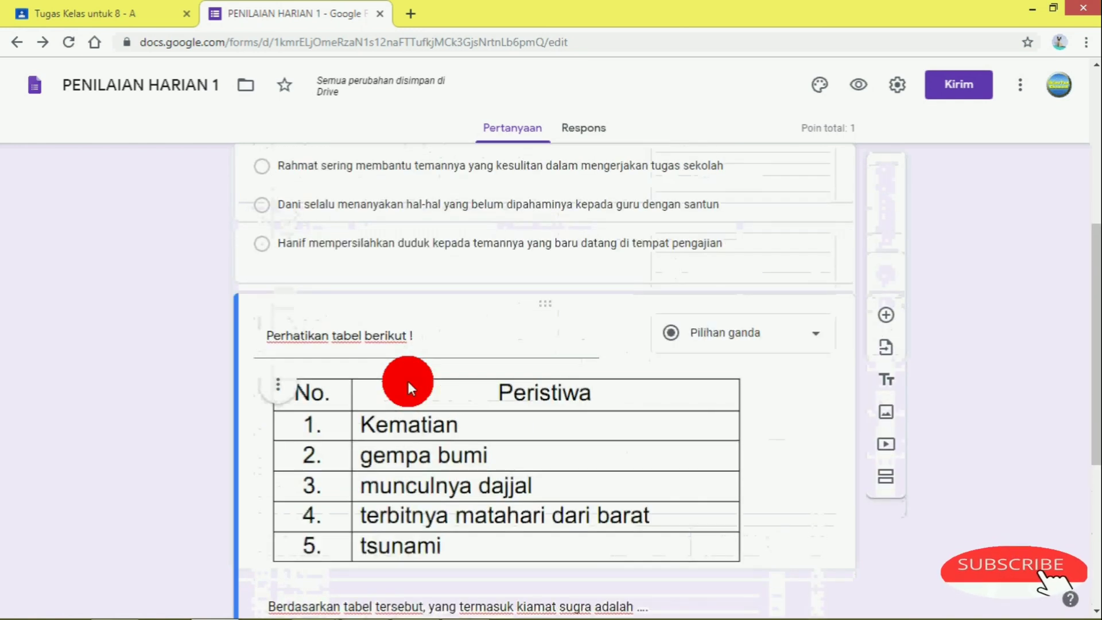
{"action": "scroll", "coordinate": [430, 353], "scroll_direction": "down", "scroll_amount": 2}
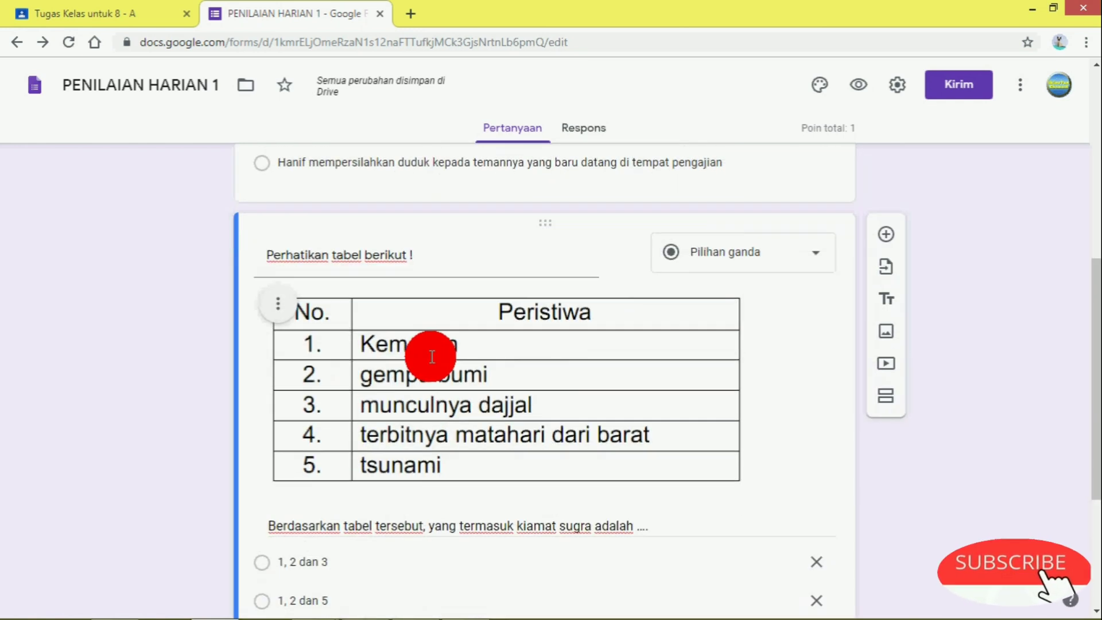
{"action": "scroll", "coordinate": [430, 356], "scroll_direction": "down", "scroll_amount": 2}
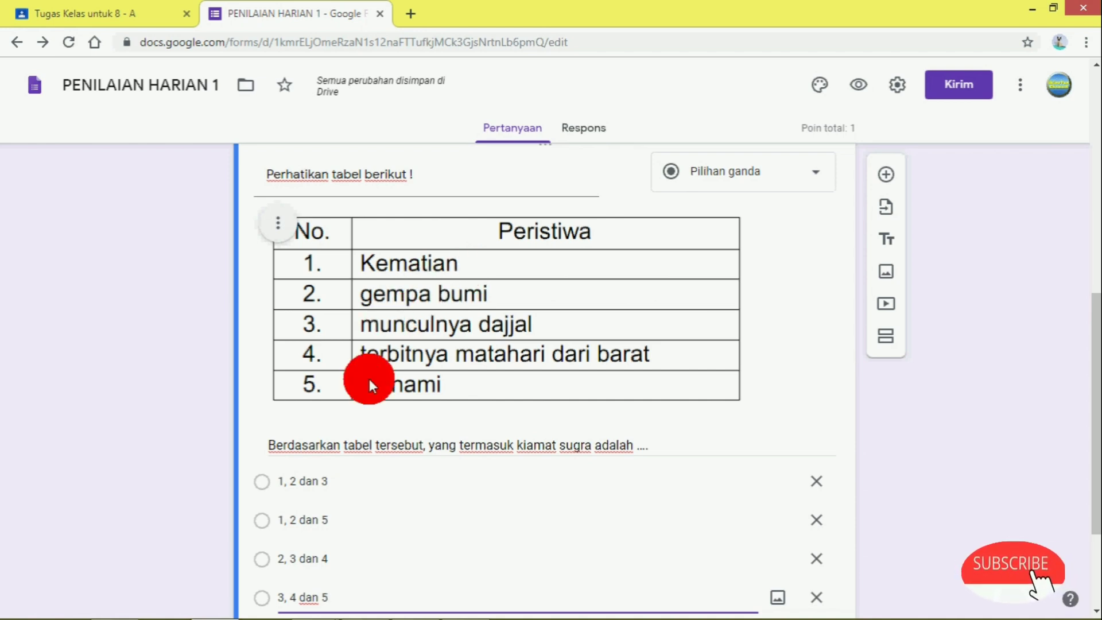
{"action": "scroll", "coordinate": [369, 379], "scroll_direction": "down", "scroll_amount": 3}
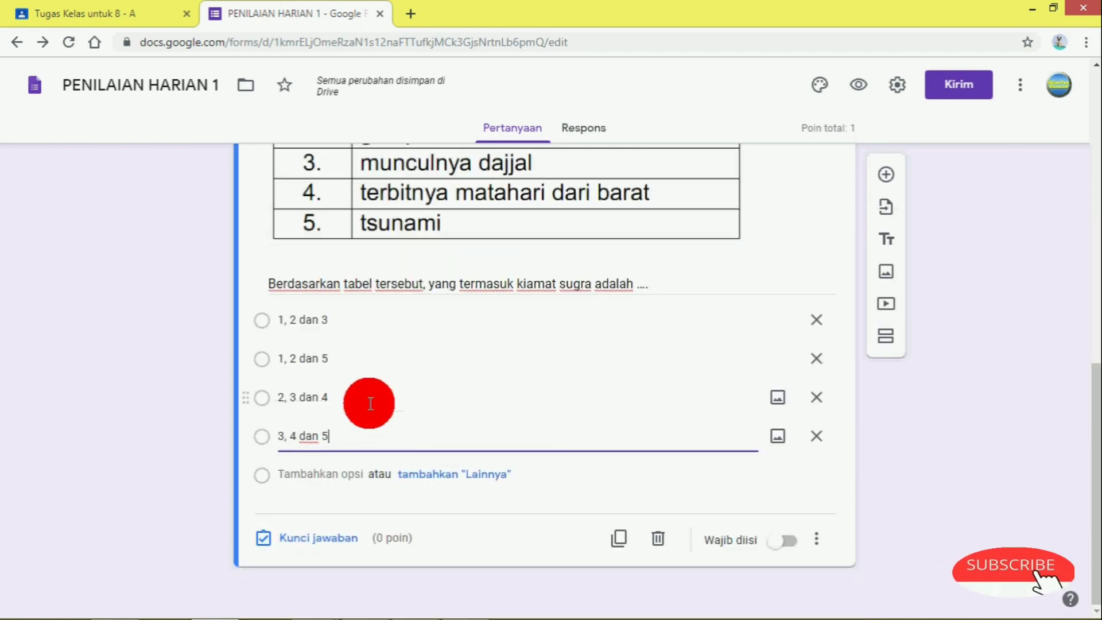
{"action": "left_click", "coordinate": [265, 362]}
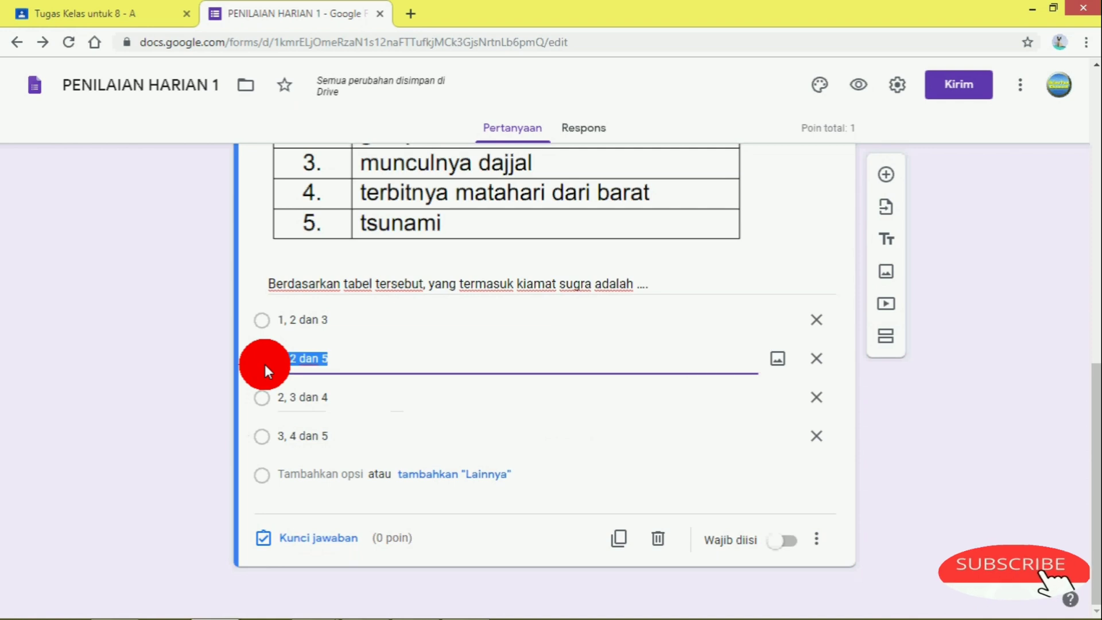
{"action": "left_click", "coordinate": [310, 538]}
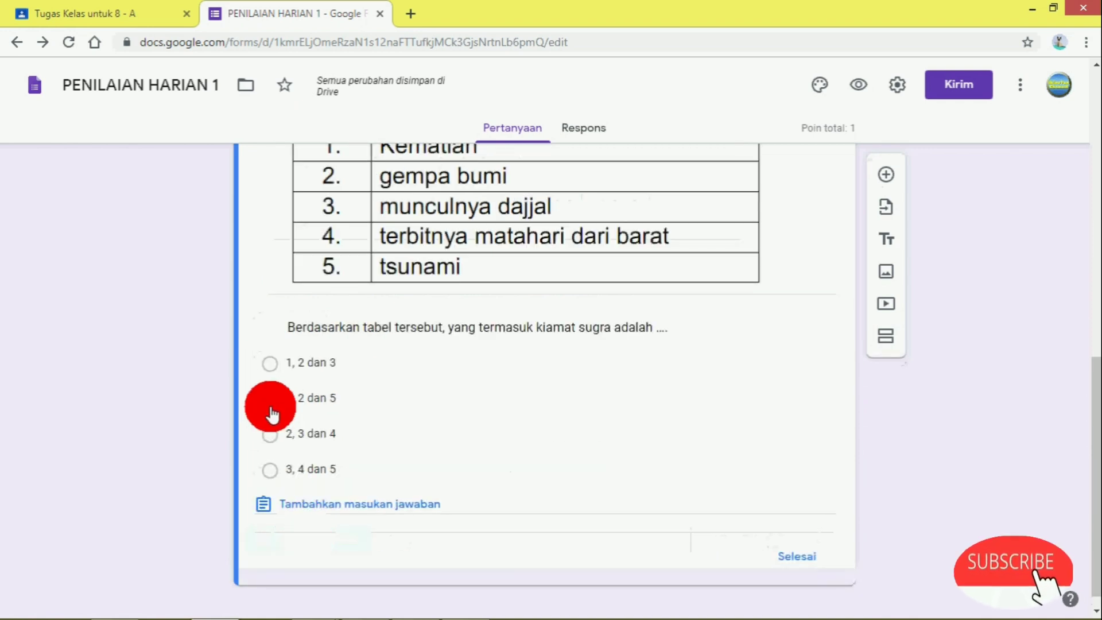
{"action": "left_click", "coordinate": [270, 401]}
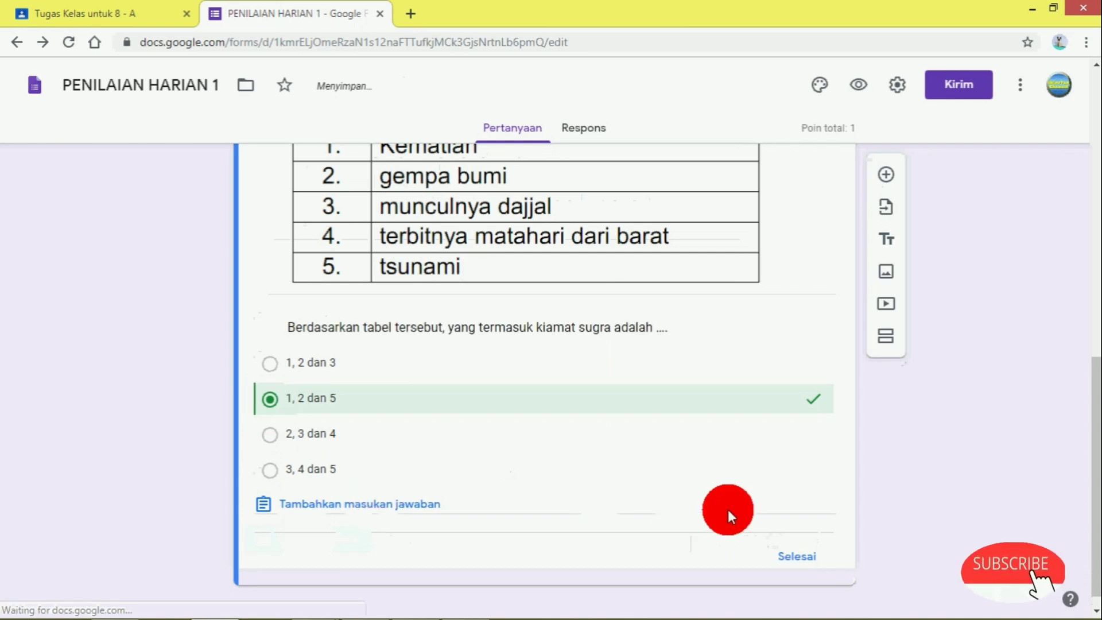
- Set the table question's score to 1 point and finish editing its answer key
{"action": "scroll", "coordinate": [777, 302], "scroll_direction": "up", "scroll_amount": 3}
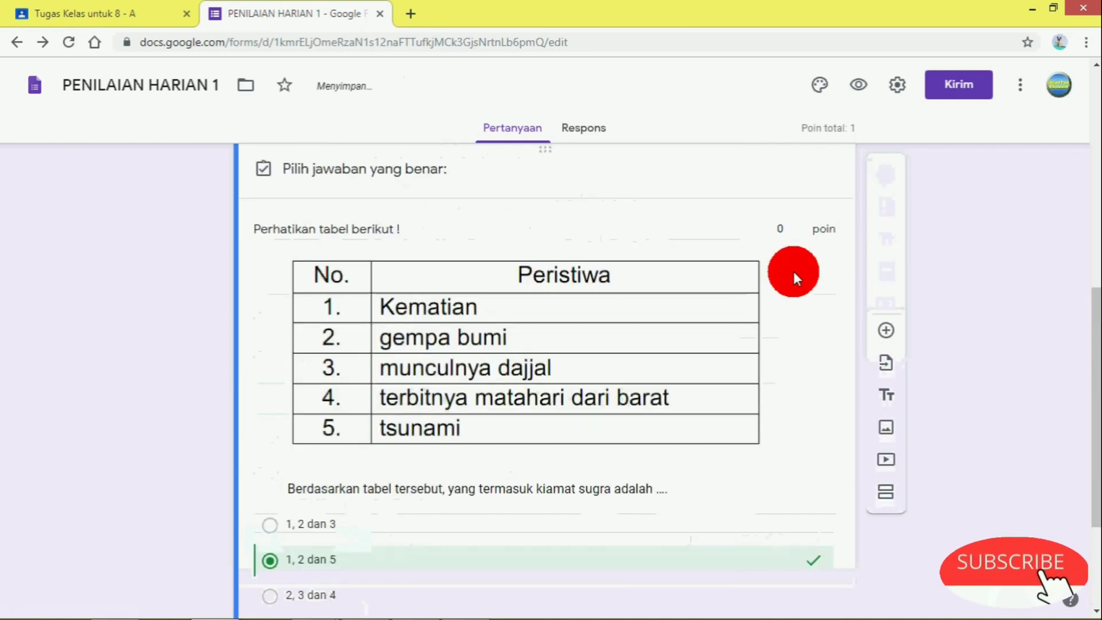
{"action": "left_click", "coordinate": [800, 228]}
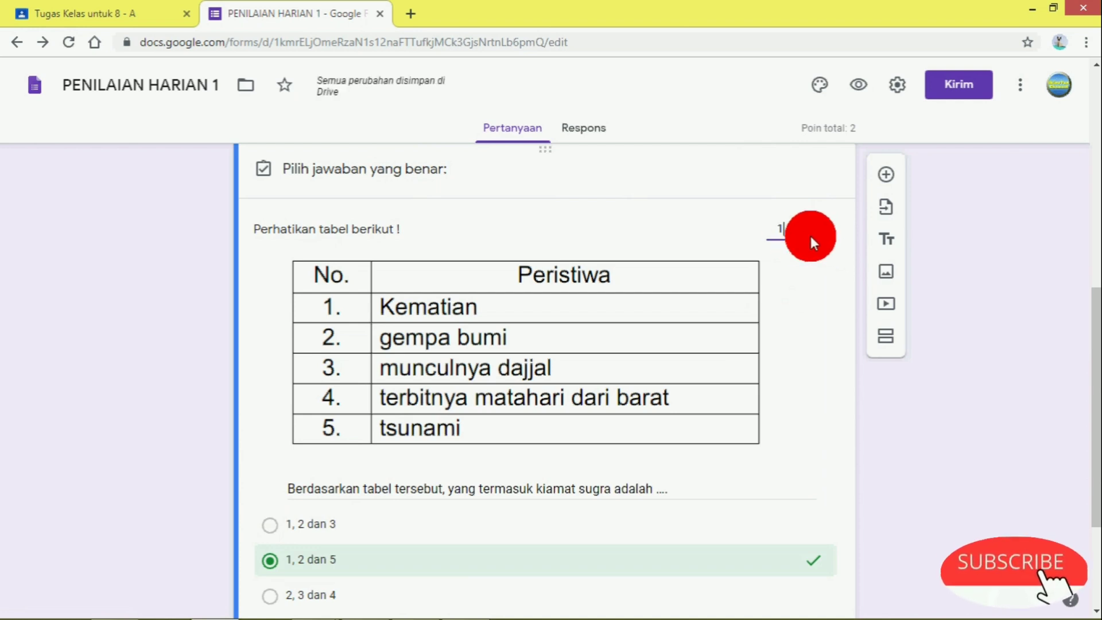
{"action": "scroll", "coordinate": [818, 336], "scroll_direction": "down", "scroll_amount": 3}
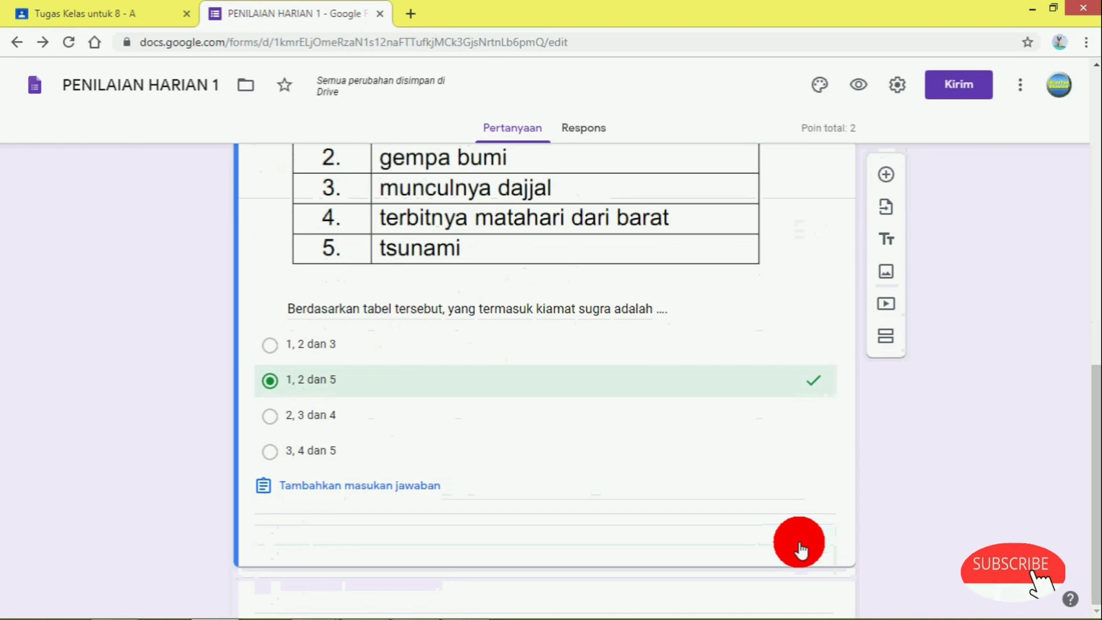
{"action": "left_click", "coordinate": [799, 542]}
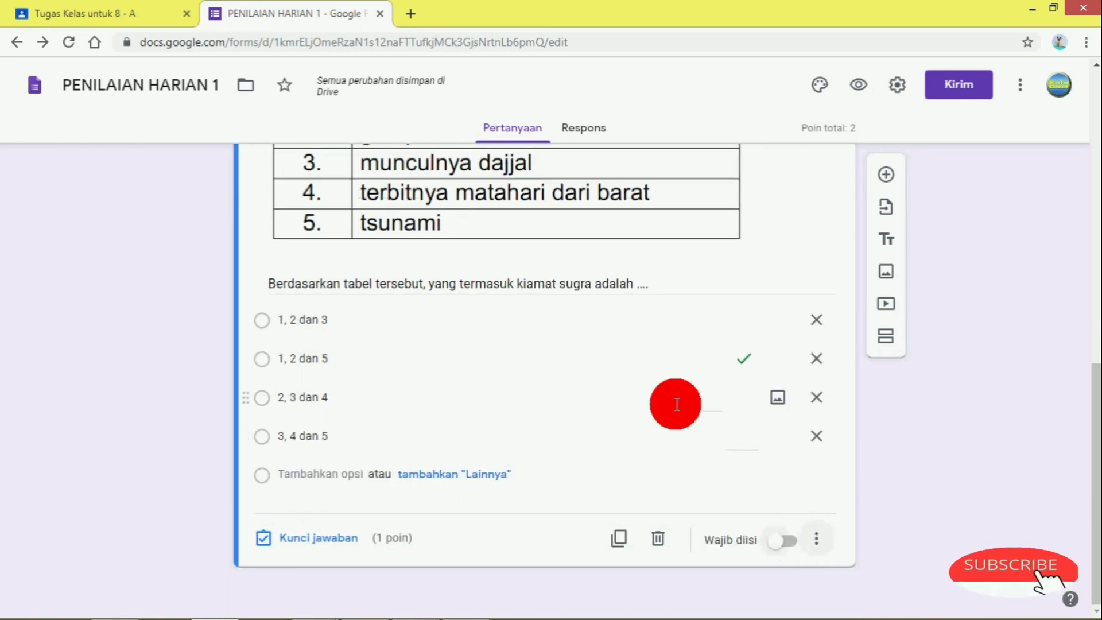
- Review both quiz questions in the form and return to the PENILAIAN HARIAN 1 assignment draft in Google Classroom
{"action": "scroll", "coordinate": [721, 357], "scroll_direction": "up", "scroll_amount": 3}
{"action": "scroll", "coordinate": [773, 331], "scroll_direction": "up", "scroll_amount": 4}
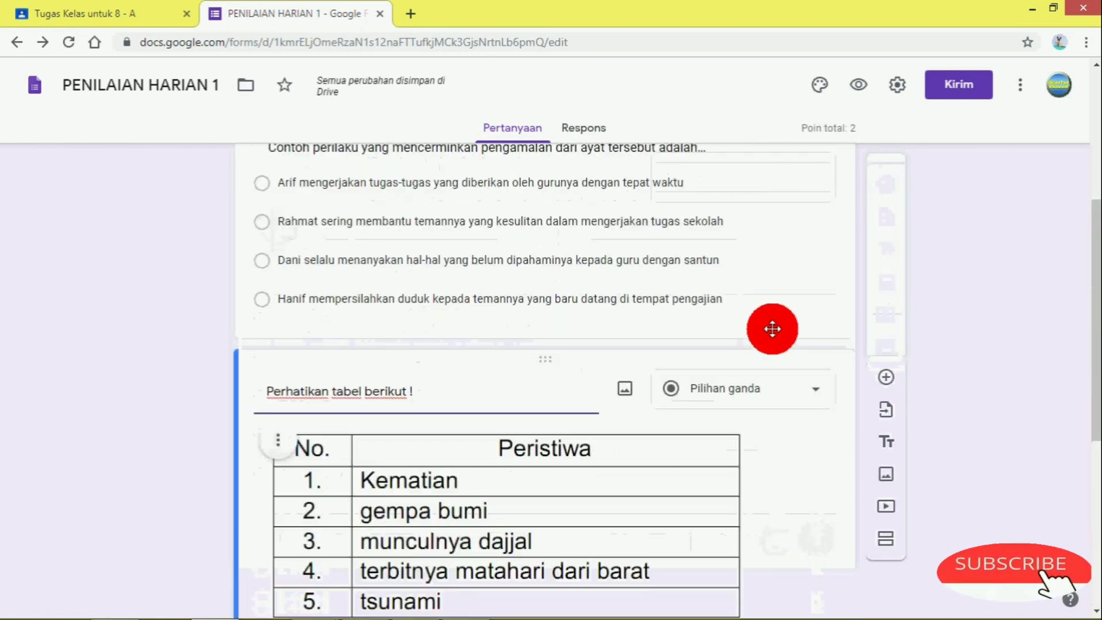
{"action": "scroll", "coordinate": [774, 332], "scroll_direction": "down", "scroll_amount": 1}
{"action": "scroll", "coordinate": [772, 333], "scroll_direction": "up", "scroll_amount": 6}
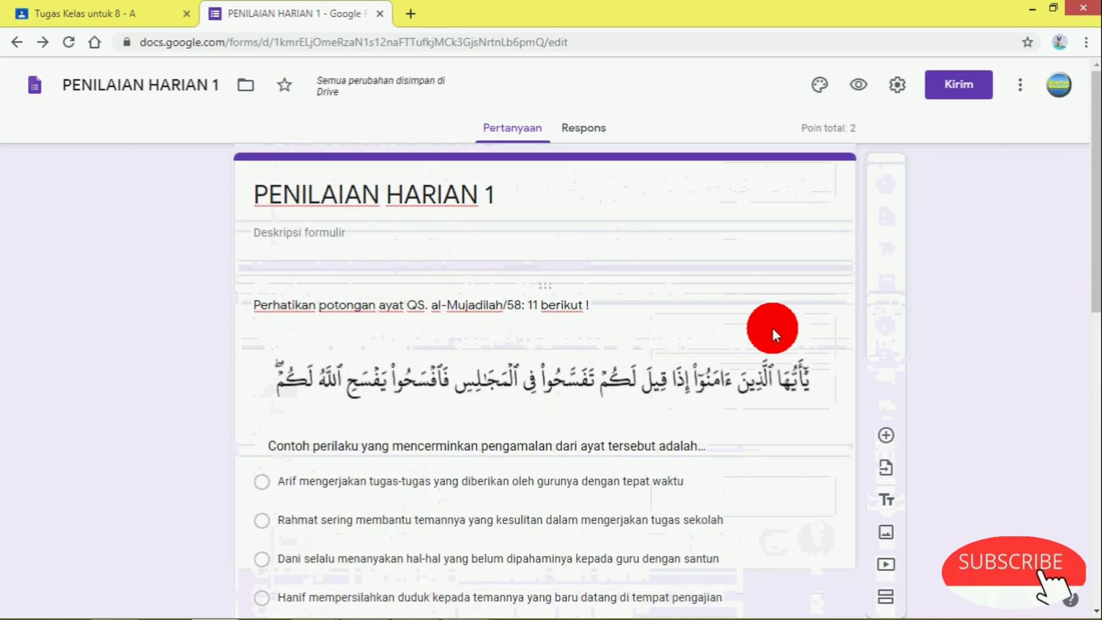
{"action": "scroll", "coordinate": [771, 325], "scroll_direction": "down", "scroll_amount": 12}
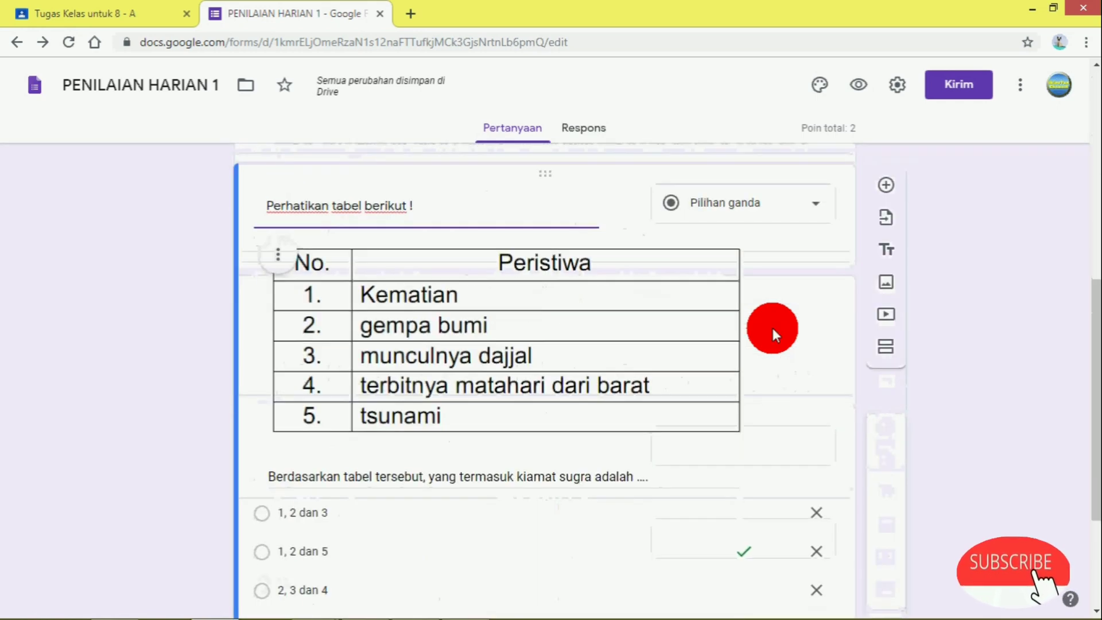
{"action": "scroll", "coordinate": [536, 305], "scroll_direction": "up", "scroll_amount": 5}
{"action": "scroll", "coordinate": [708, 428], "scroll_direction": "down", "scroll_amount": 5}
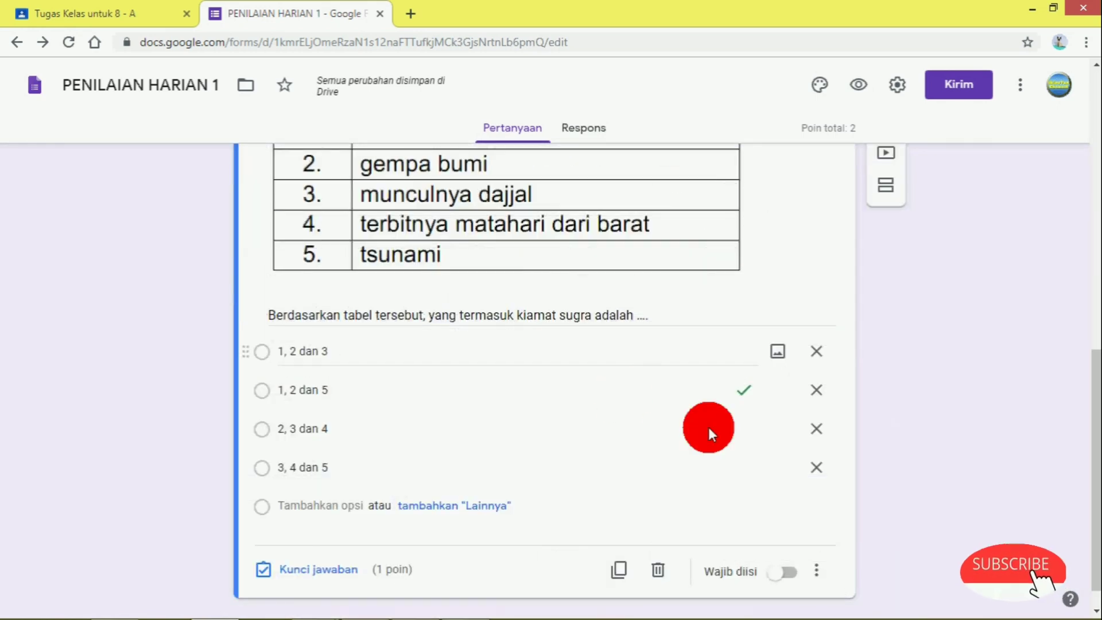
{"action": "scroll", "coordinate": [812, 478], "scroll_direction": "up", "scroll_amount": 10}
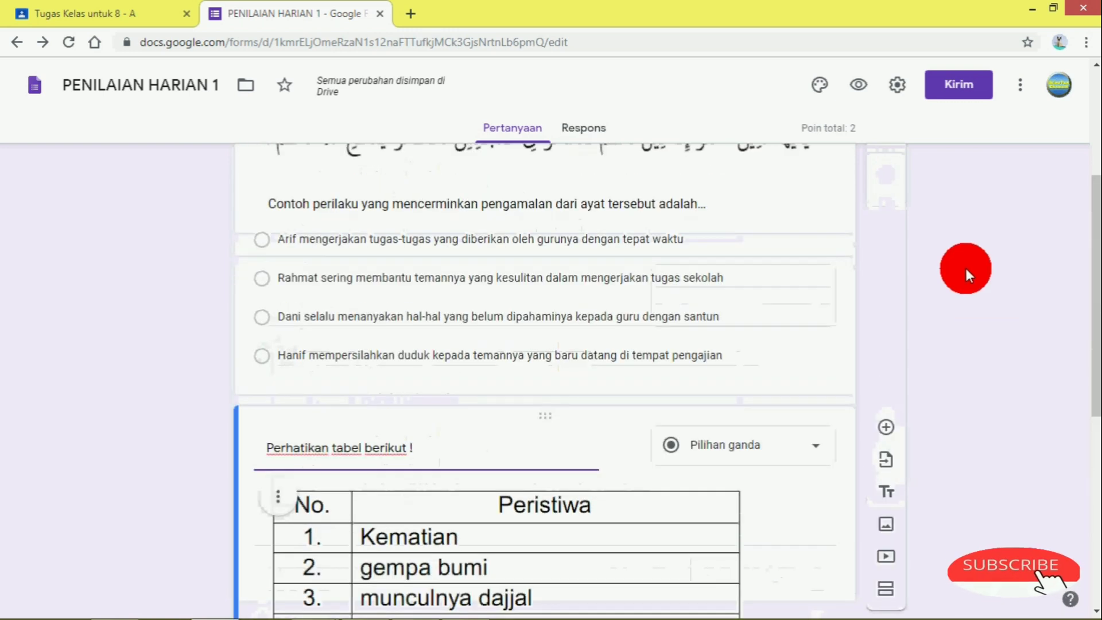
{"action": "scroll", "coordinate": [965, 267], "scroll_direction": "up", "scroll_amount": 2}
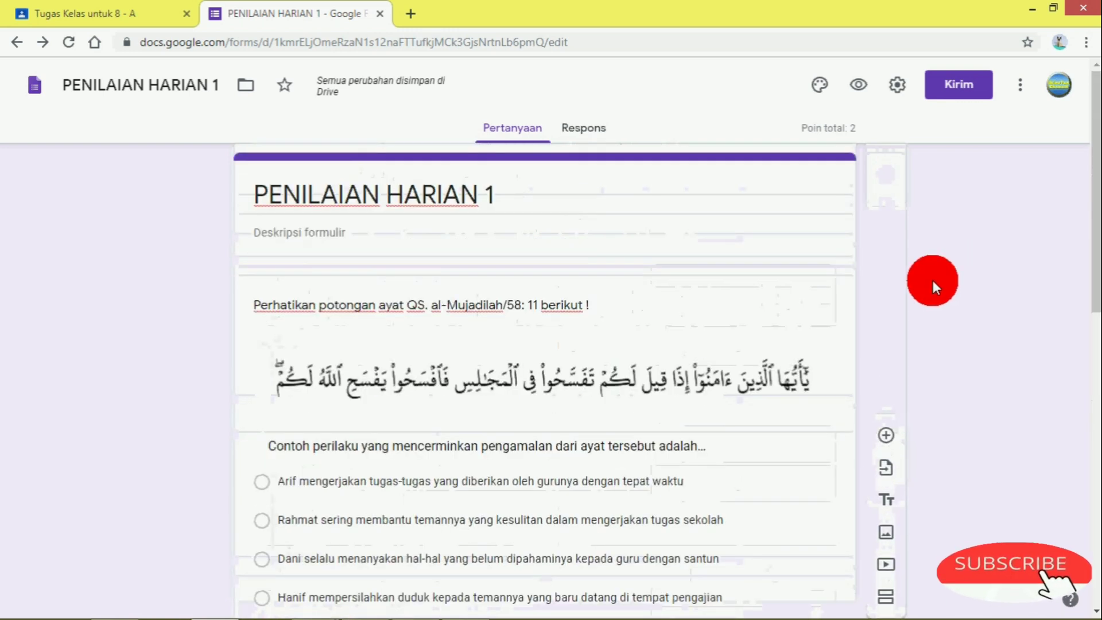
{"action": "left_click", "coordinate": [110, 13]}
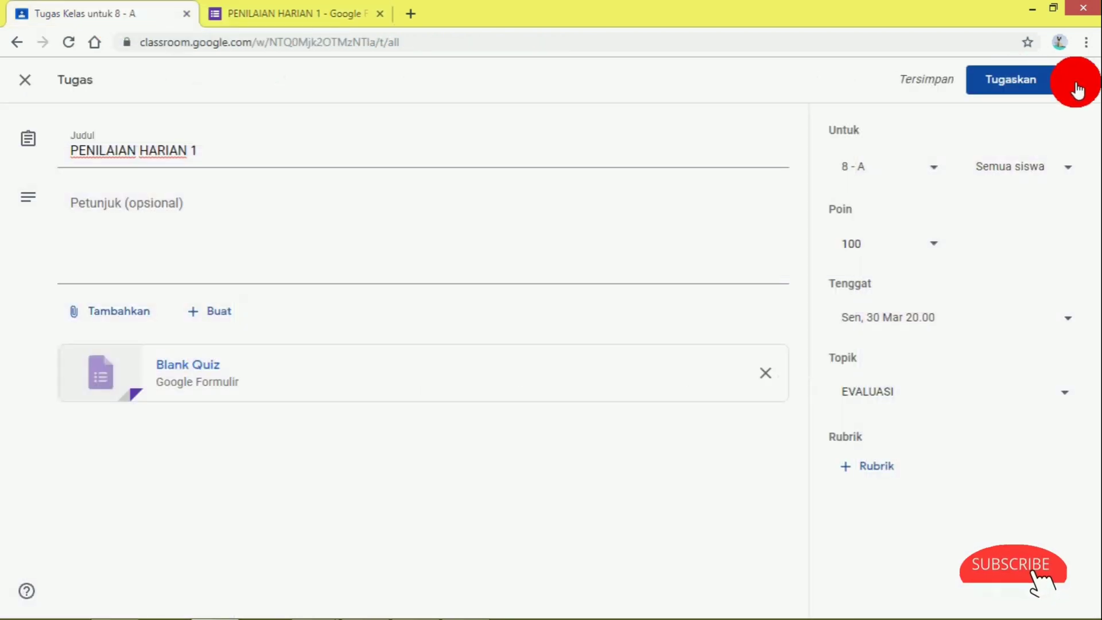
{"action": "left_click", "coordinate": [1074, 90]}
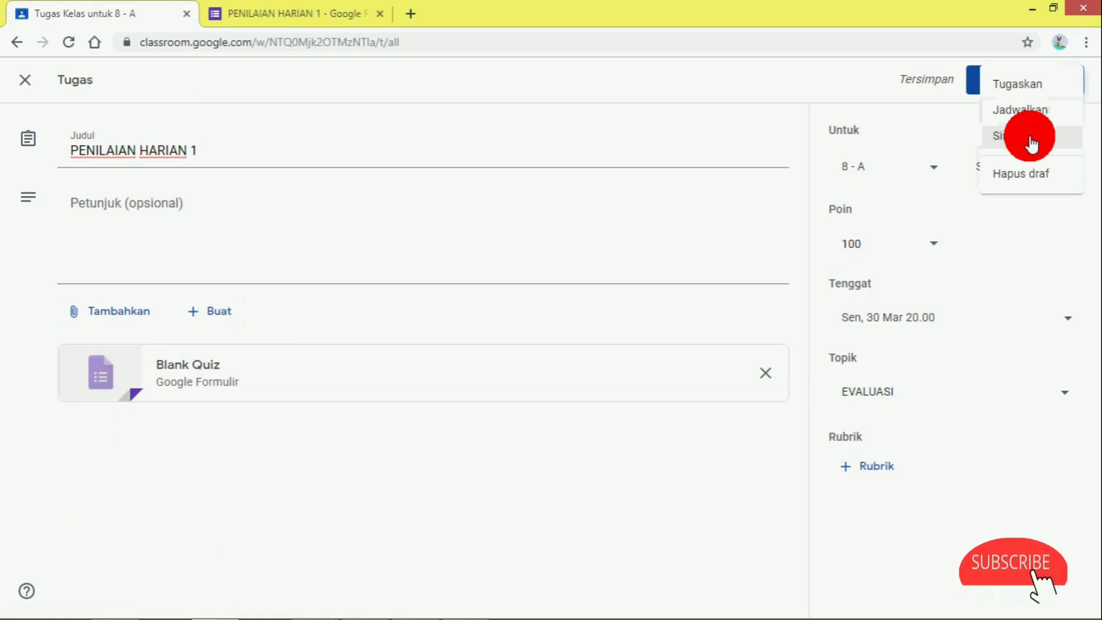
{"action": "left_click", "coordinate": [1025, 115]}
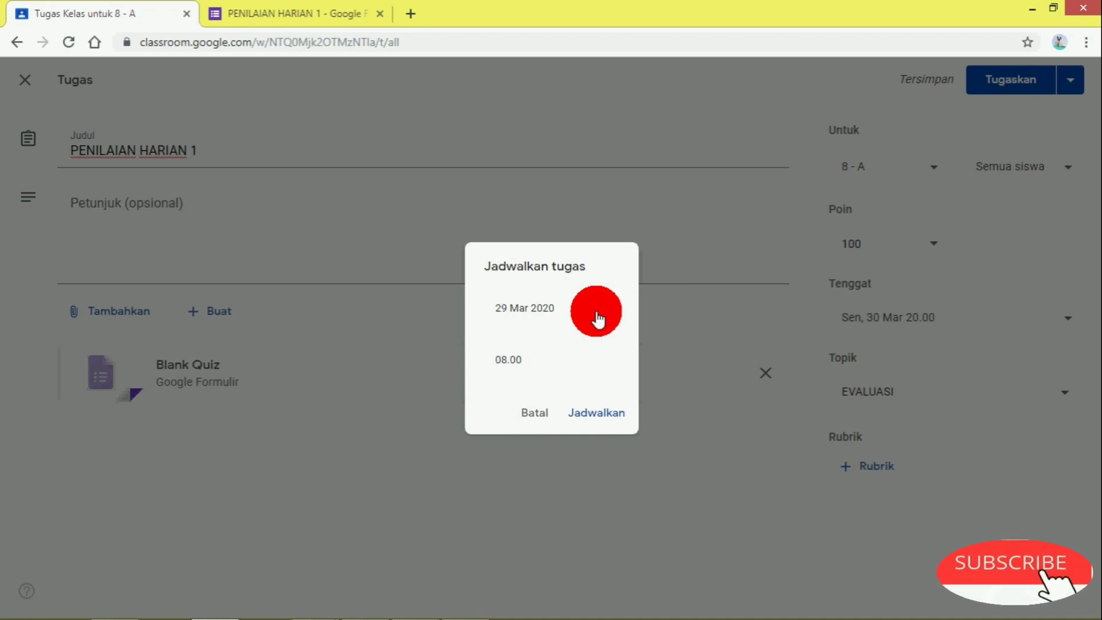
{"action": "left_click", "coordinate": [517, 362]}
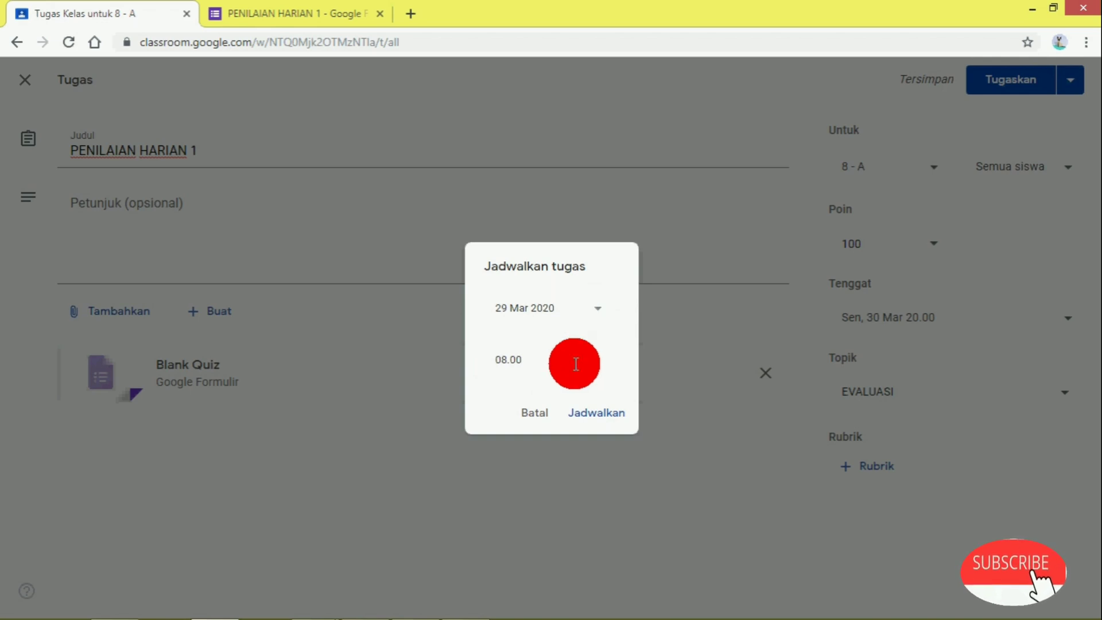
{"action": "left_click", "coordinate": [538, 414]}
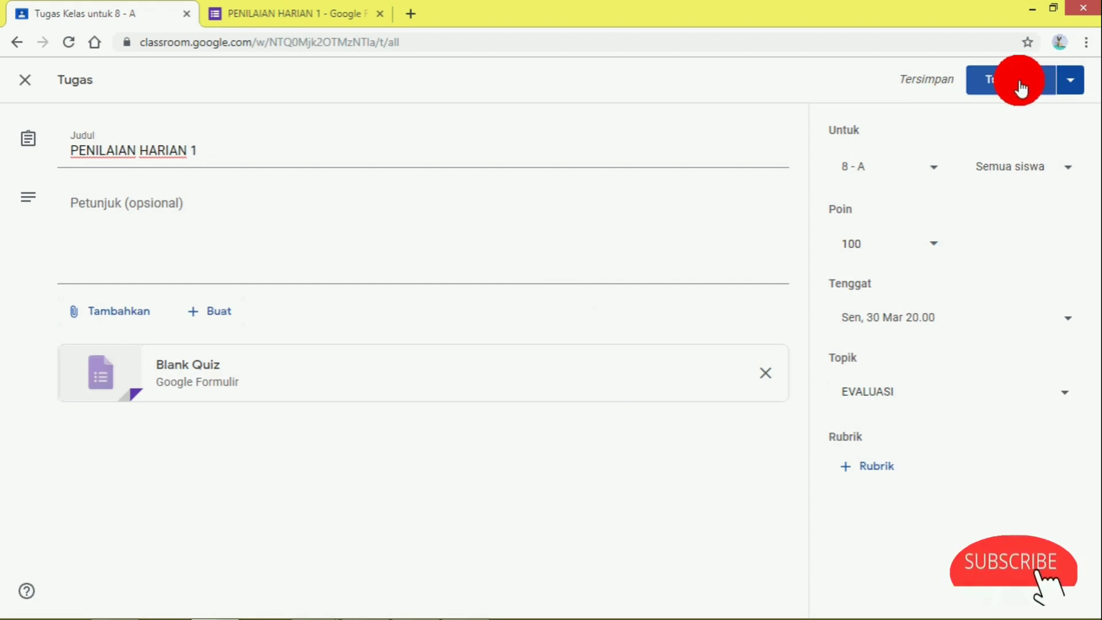
- Assign PENILAIAN HARIAN 1 to class 8 - A and locate it under the EVALUASI topic
{"action": "left_click", "coordinate": [1019, 86]}
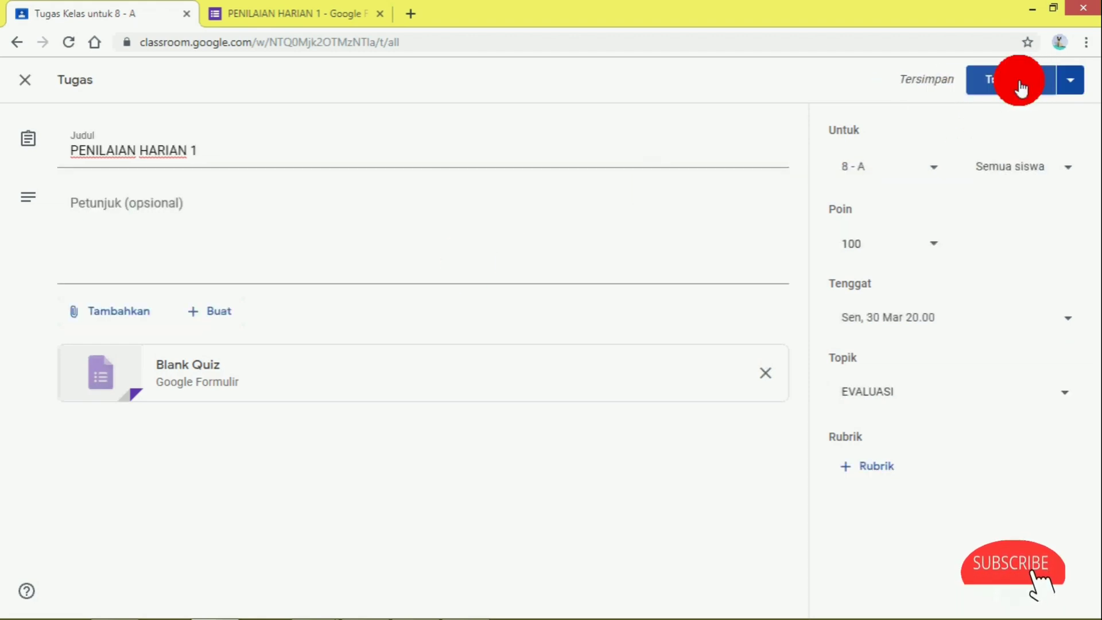
{"action": "left_click", "coordinate": [1020, 86]}
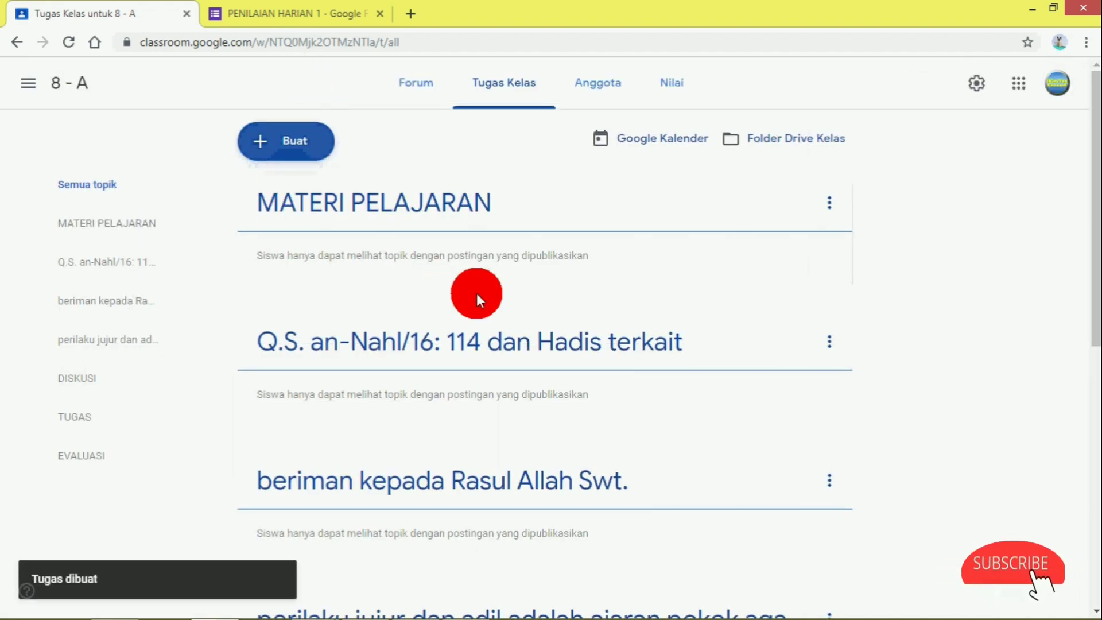
{"action": "scroll", "coordinate": [474, 291], "scroll_direction": "down", "scroll_amount": 1}
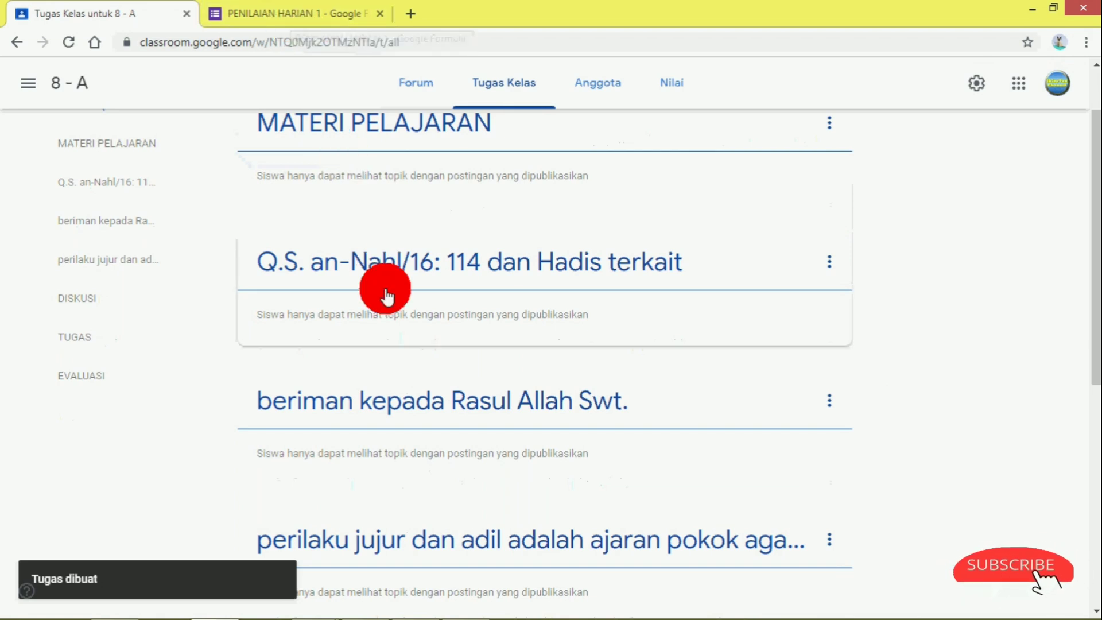
{"action": "scroll", "coordinate": [383, 289], "scroll_direction": "down", "scroll_amount": 5}
{"action": "scroll", "coordinate": [388, 291], "scroll_direction": "down", "scroll_amount": 1}
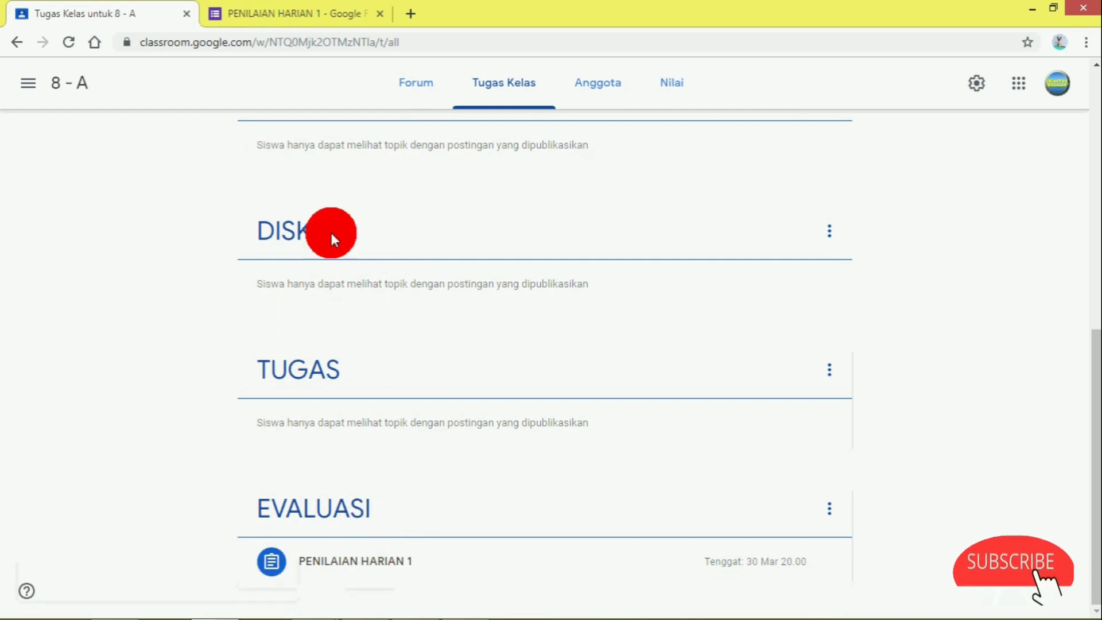
- Check the questions in the PENILAIAN HARIAN 1 form editor and return to the class 8 - A classwork list
{"action": "left_click", "coordinate": [269, 5]}
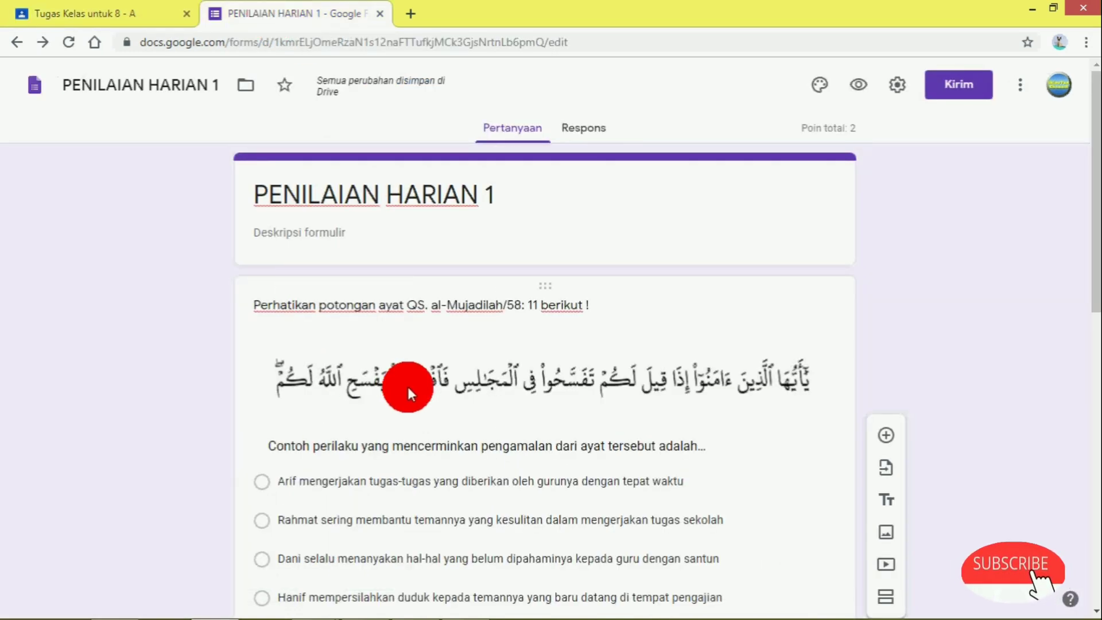
{"action": "scroll", "coordinate": [407, 388], "scroll_direction": "down", "scroll_amount": 4}
{"action": "scroll", "coordinate": [344, 287], "scroll_direction": "up", "scroll_amount": 4}
{"action": "left_click", "coordinate": [104, 13]}
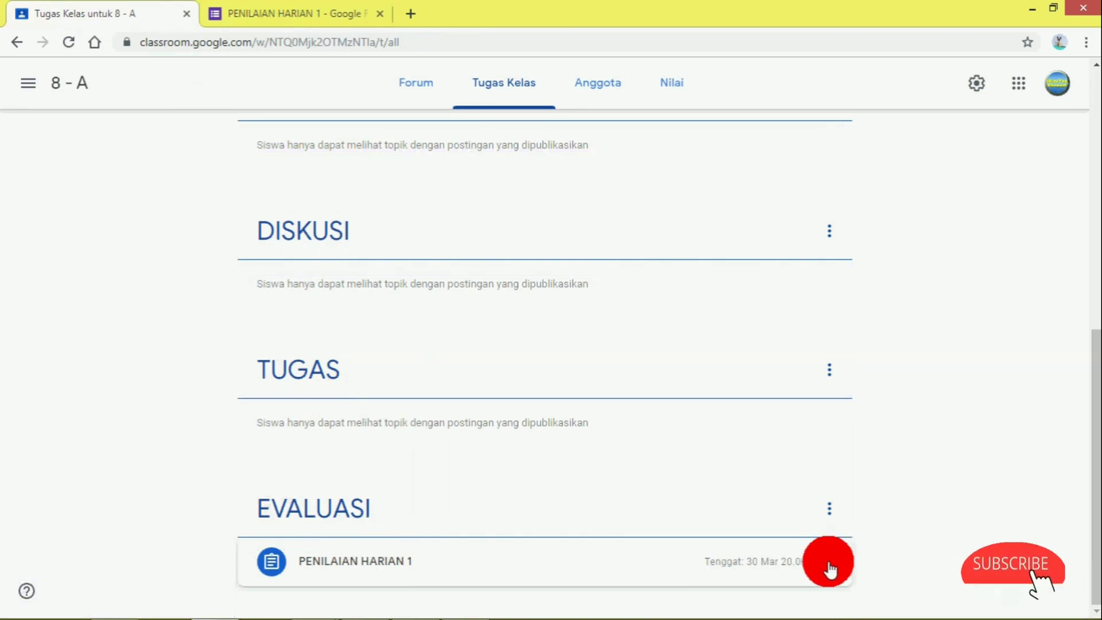
- Inspect the management options of the PENILAIAN HARIAN 1 assignment under EVALUASI and expand its details
{"action": "left_click", "coordinate": [830, 565]}
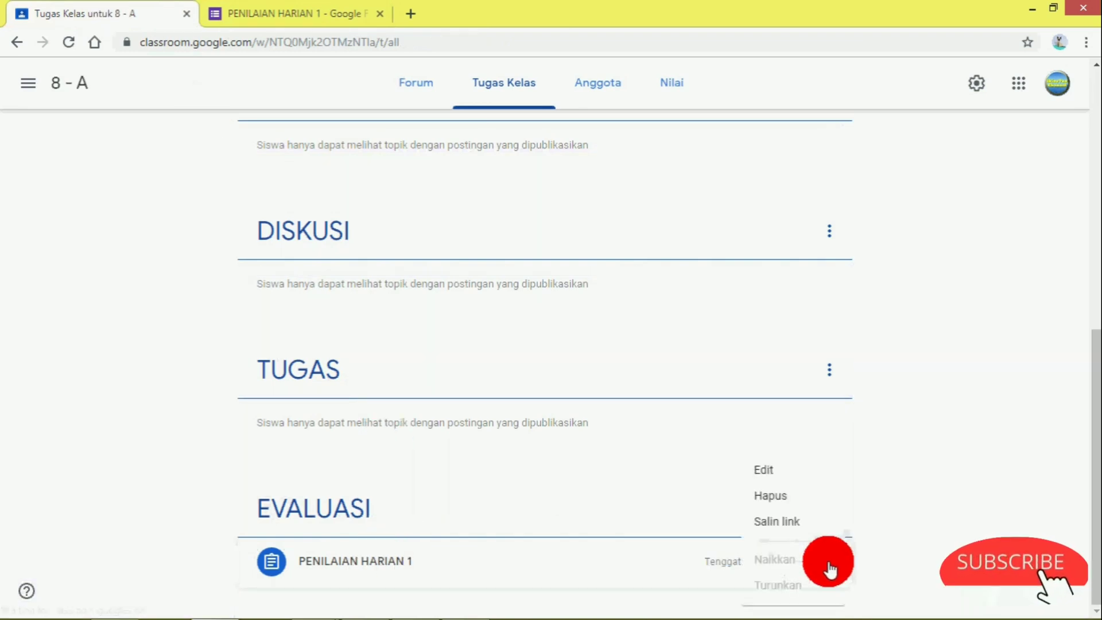
{"action": "left_click", "coordinate": [827, 565]}
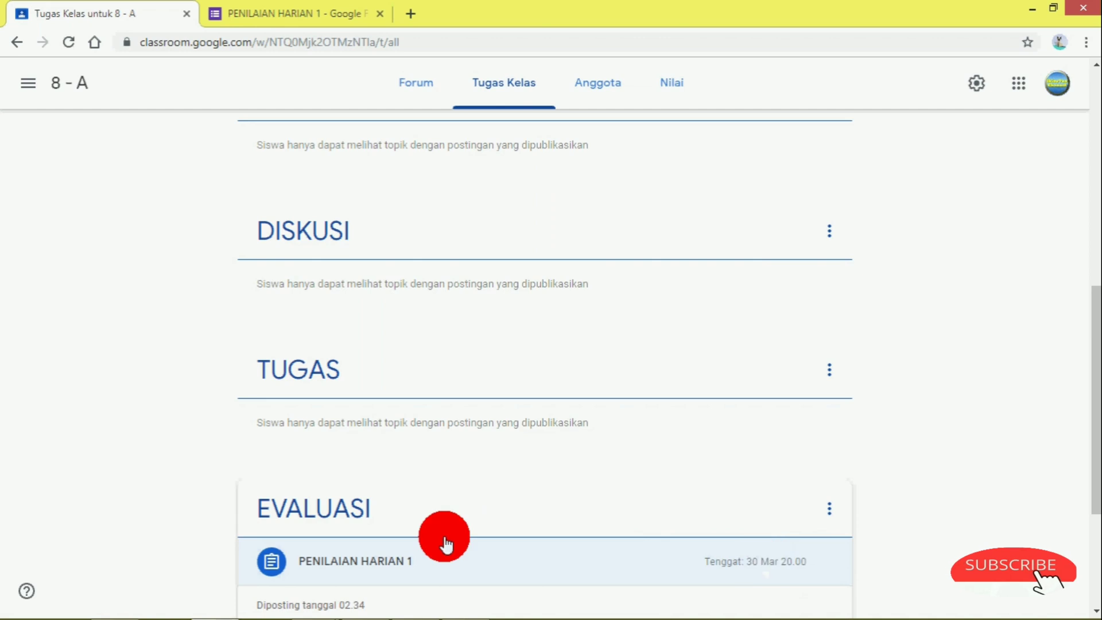
{"action": "left_click", "coordinate": [377, 568]}
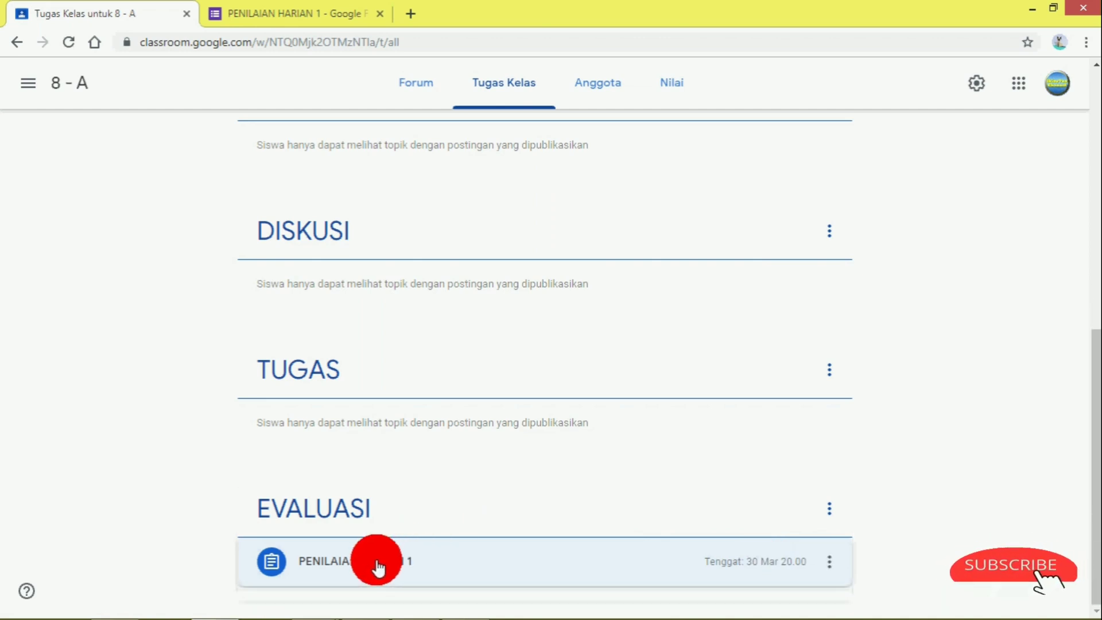
{"action": "left_click", "coordinate": [377, 565]}
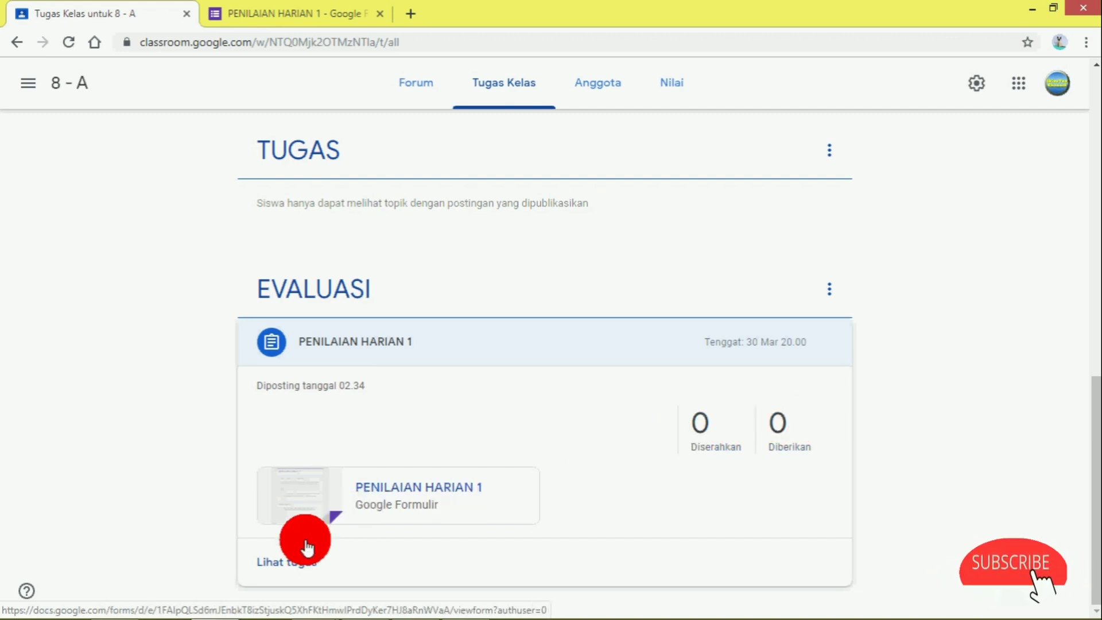
- Open the attached PENILAIAN HARIAN 1 form as students see it and check the assignment's submissions page in Classroom
{"action": "left_click", "coordinate": [299, 519]}
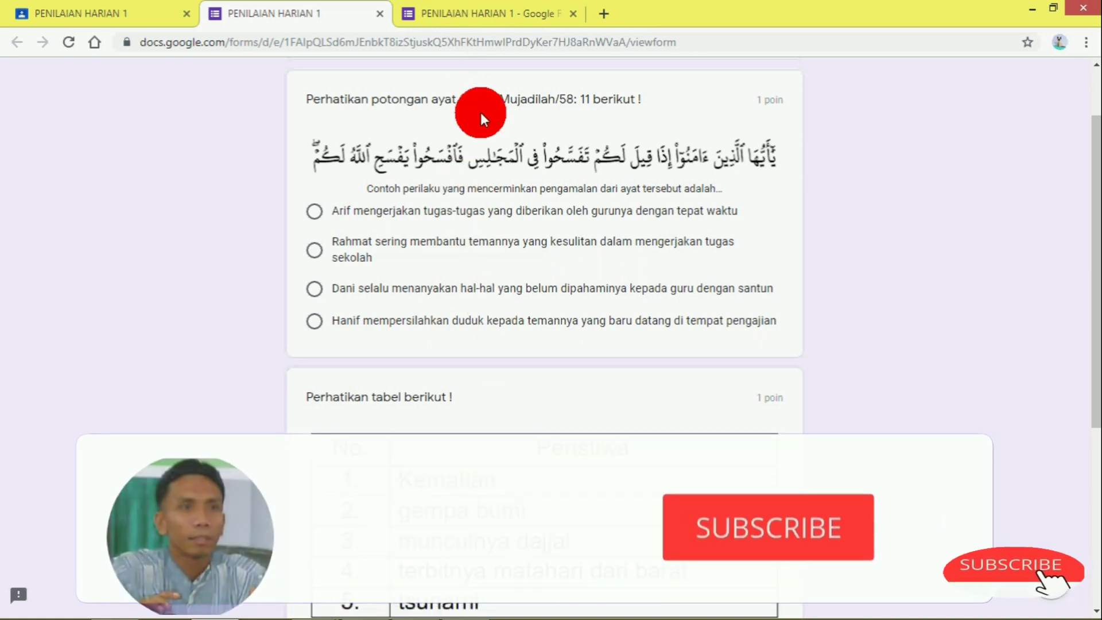
{"action": "left_click", "coordinate": [94, 20]}
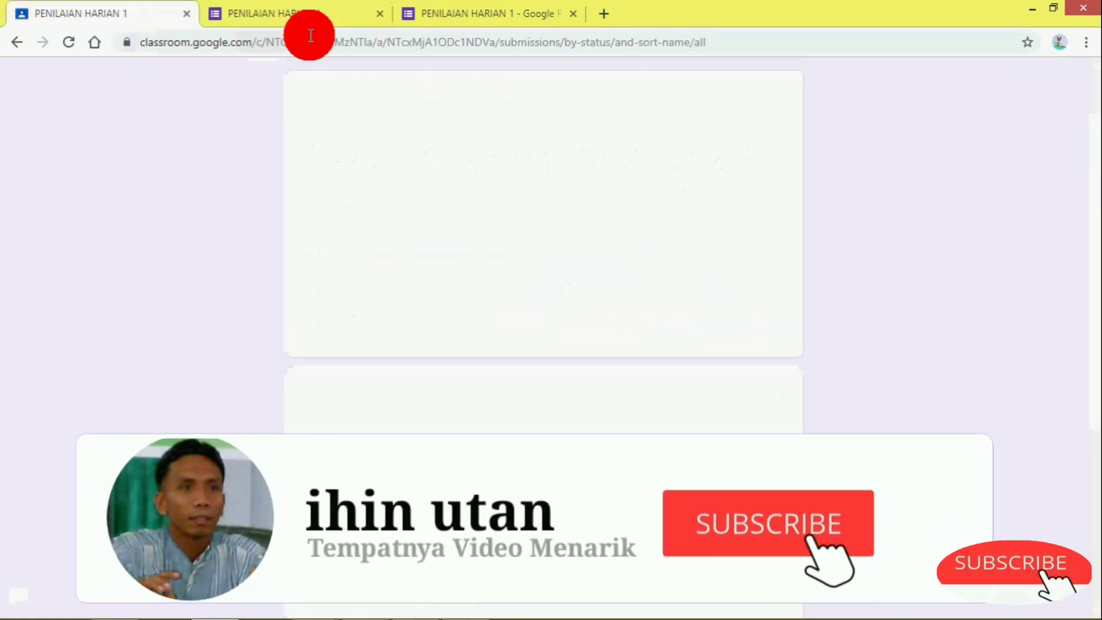
{"action": "left_click", "coordinate": [308, 19]}
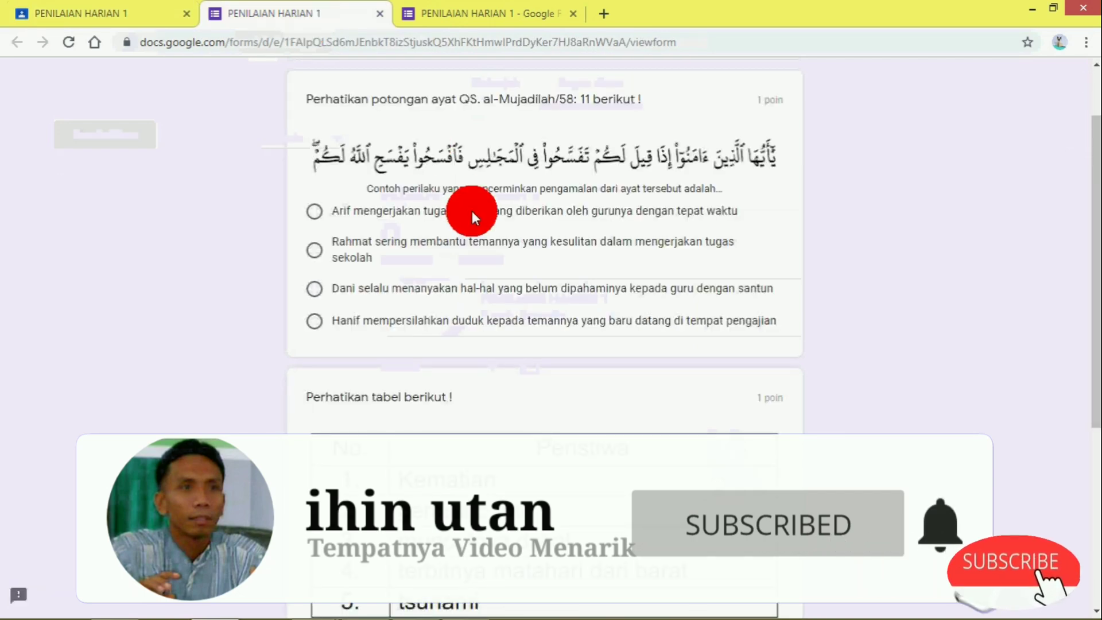